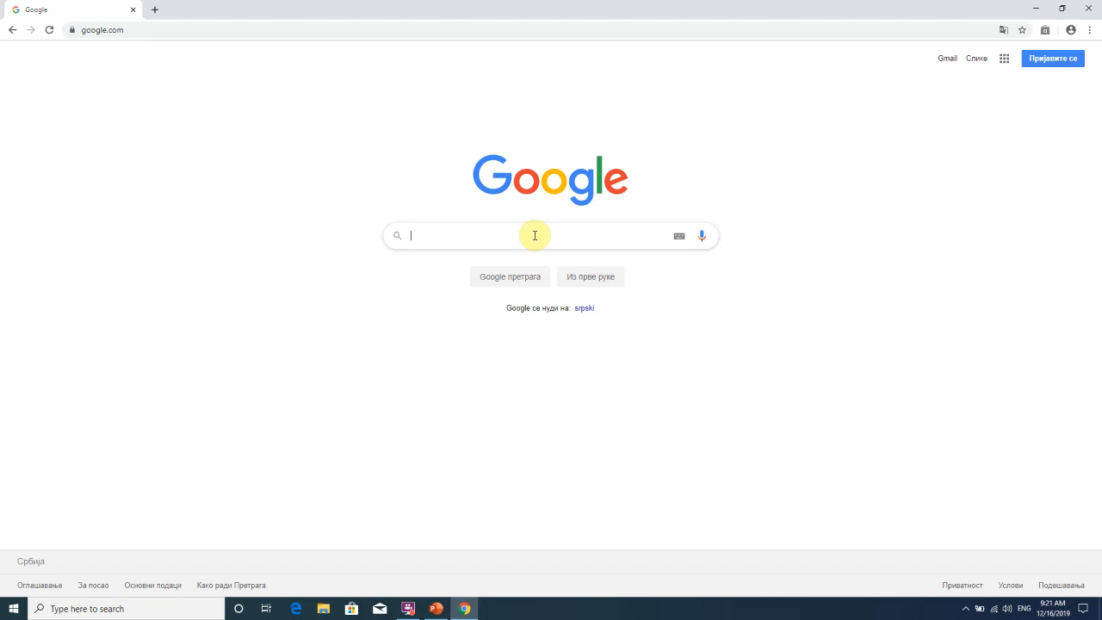
Find the AWS Educate site with a web search for "aws educate" and open its member sign-in page.
type("a")
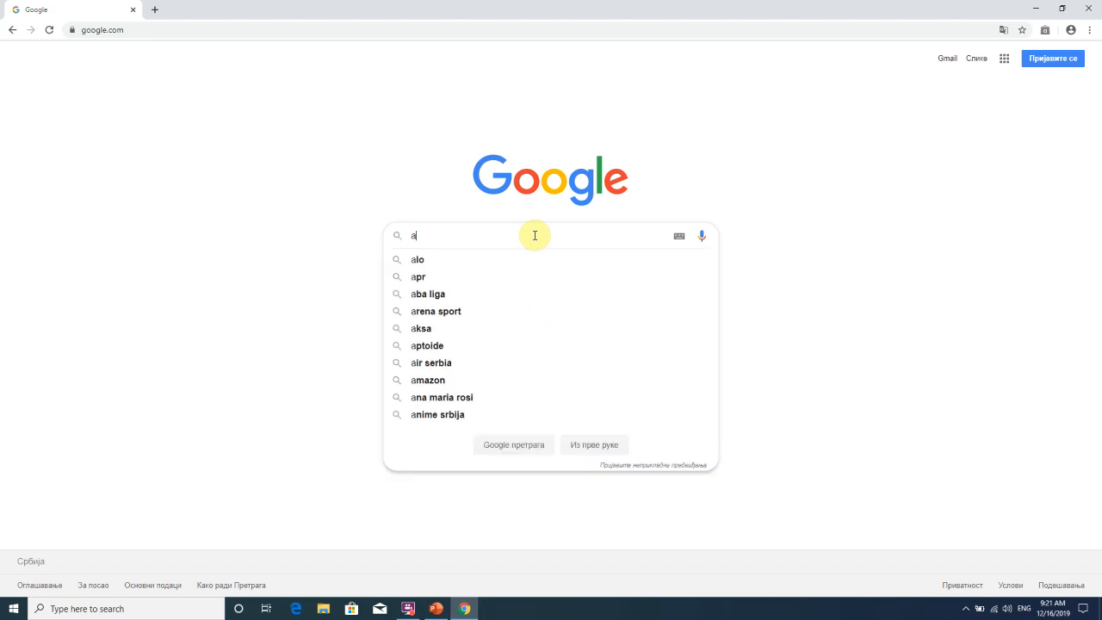
type("ws educate")
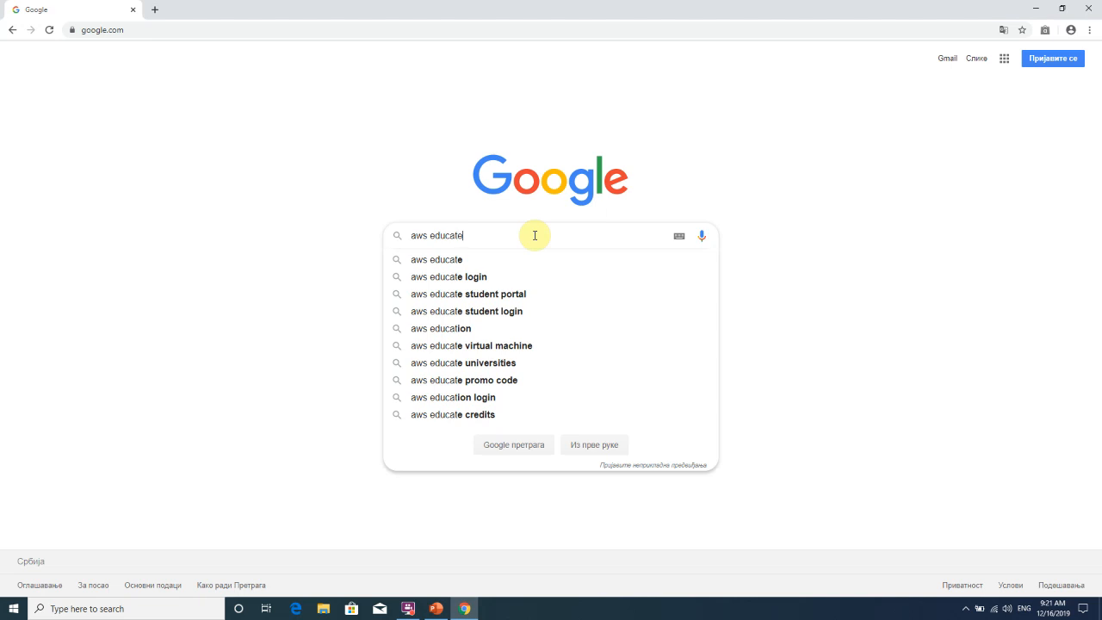
key("Return")
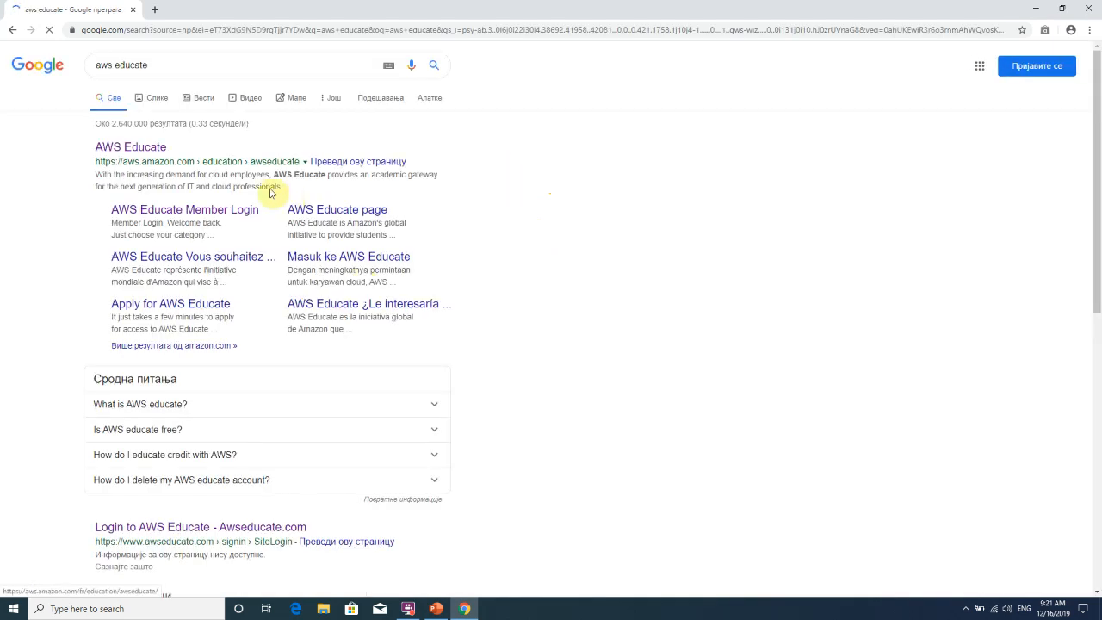
left_click(160, 151)
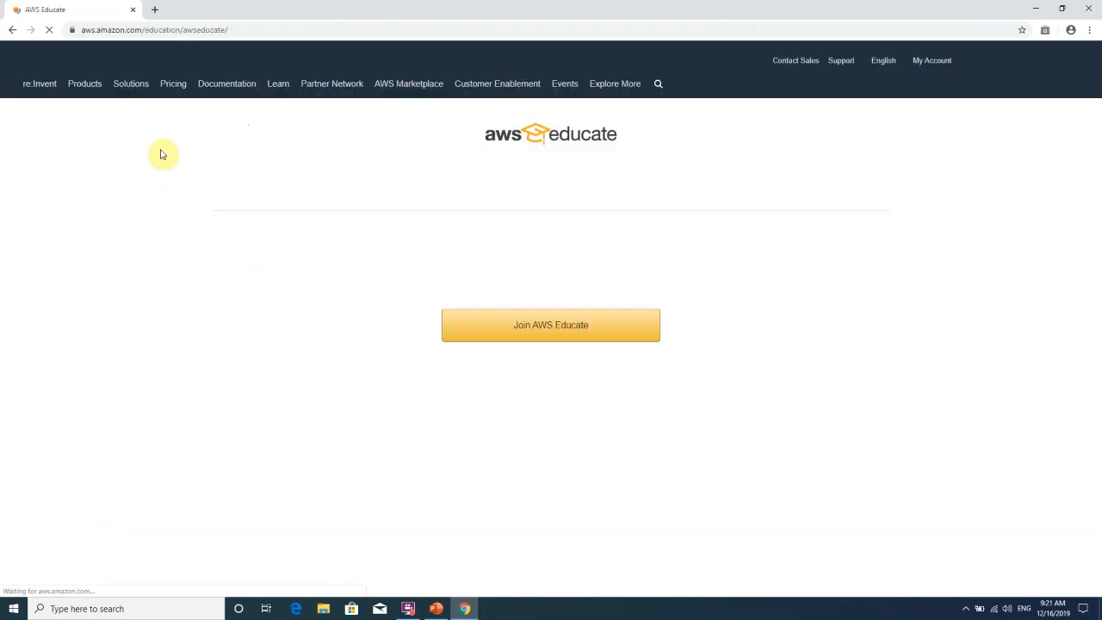
left_click(534, 360)
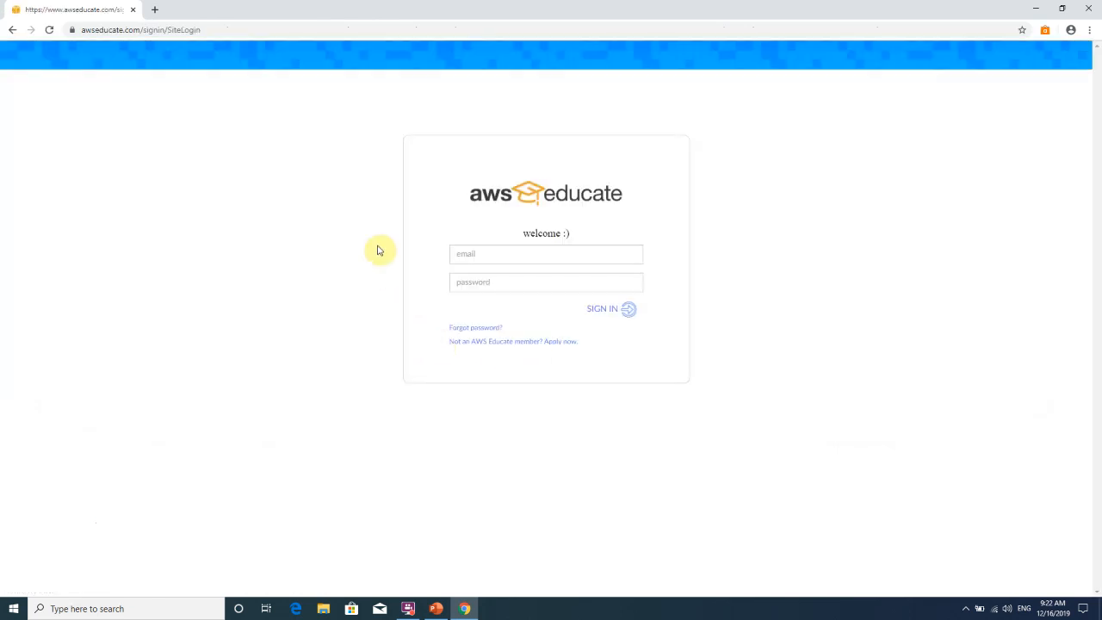
Sign in to AWS Educate with the saved account e-mail and the account password.
left_click(498, 254)
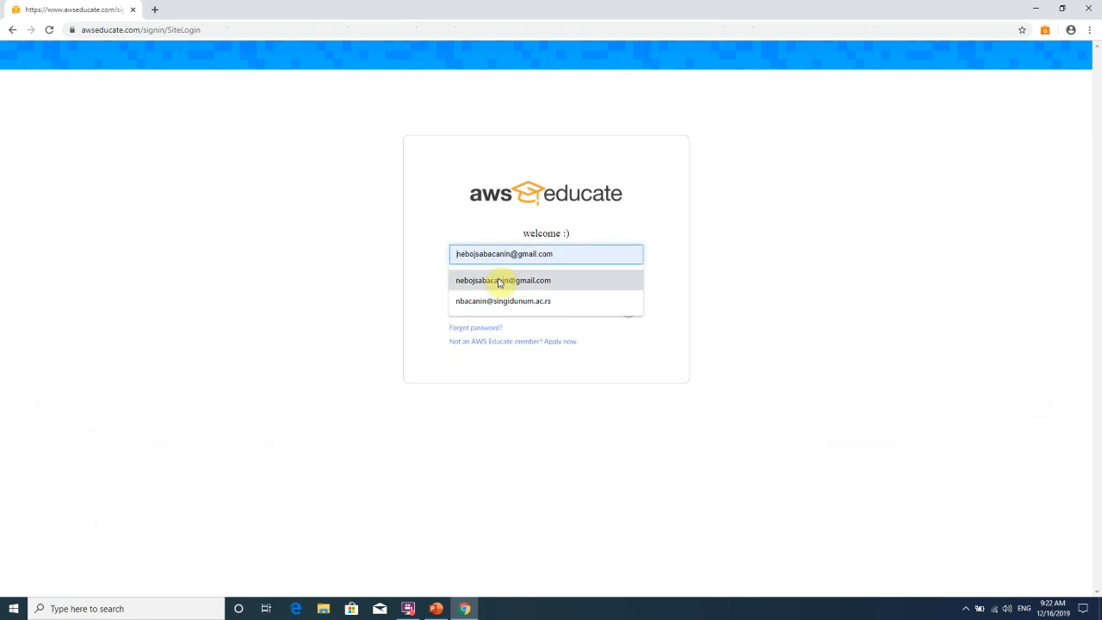
left_click(497, 281)
left_click(491, 284)
type("•••••••••••••")
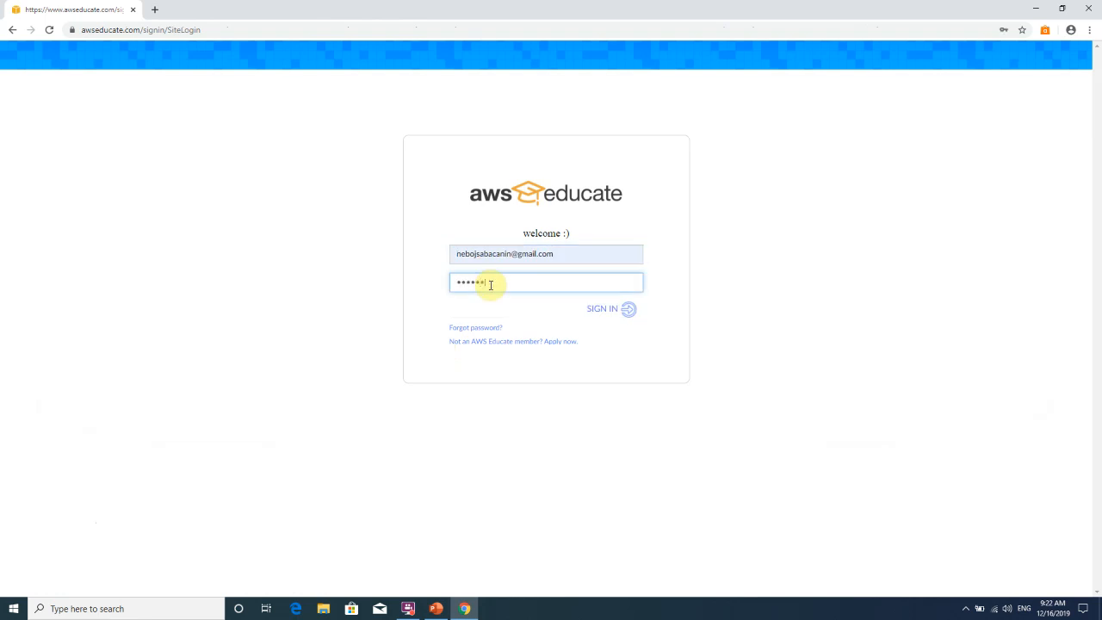
key("Return")
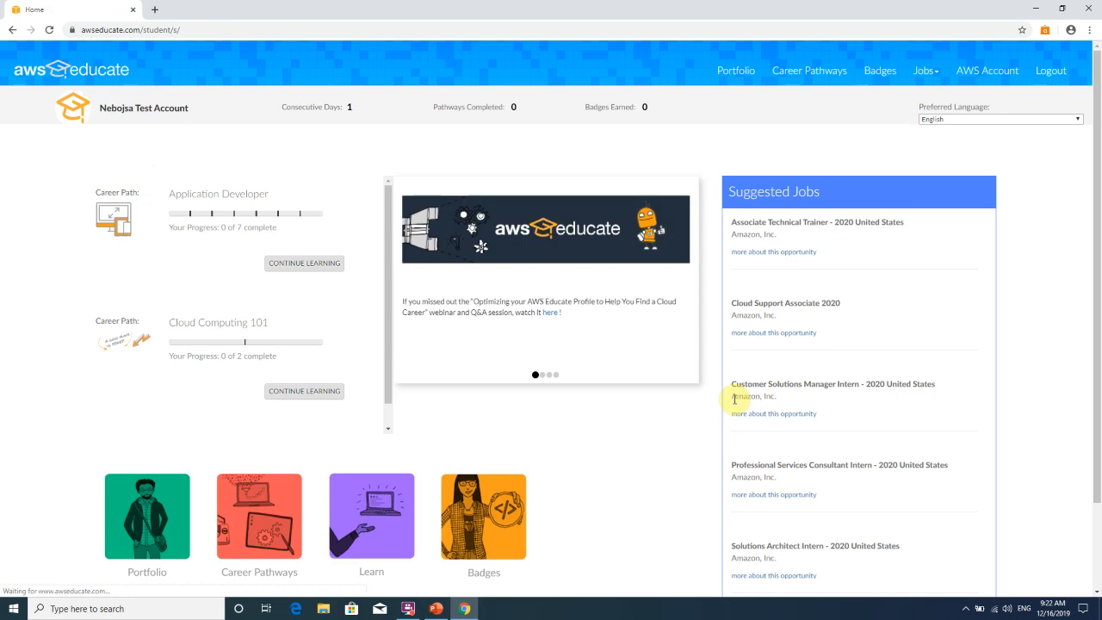
Look over the student home page, including the career paths, suggested jobs, and Portfolio, Learn and Badges sections.
scroll(1084, 357, "down", 2)
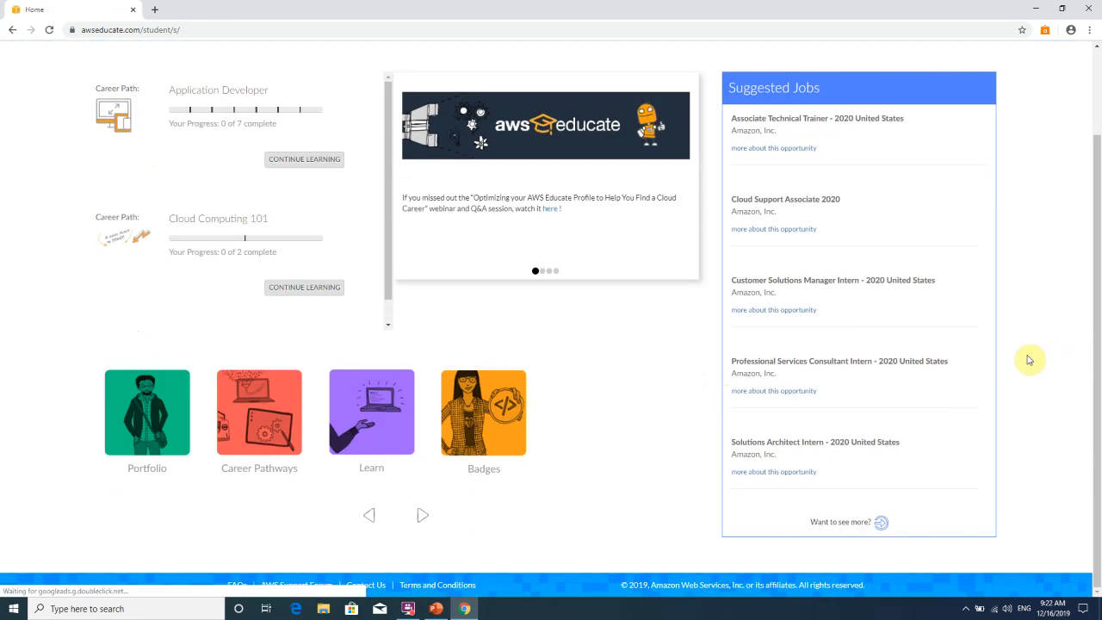
scroll(1028, 360, "up", 2)
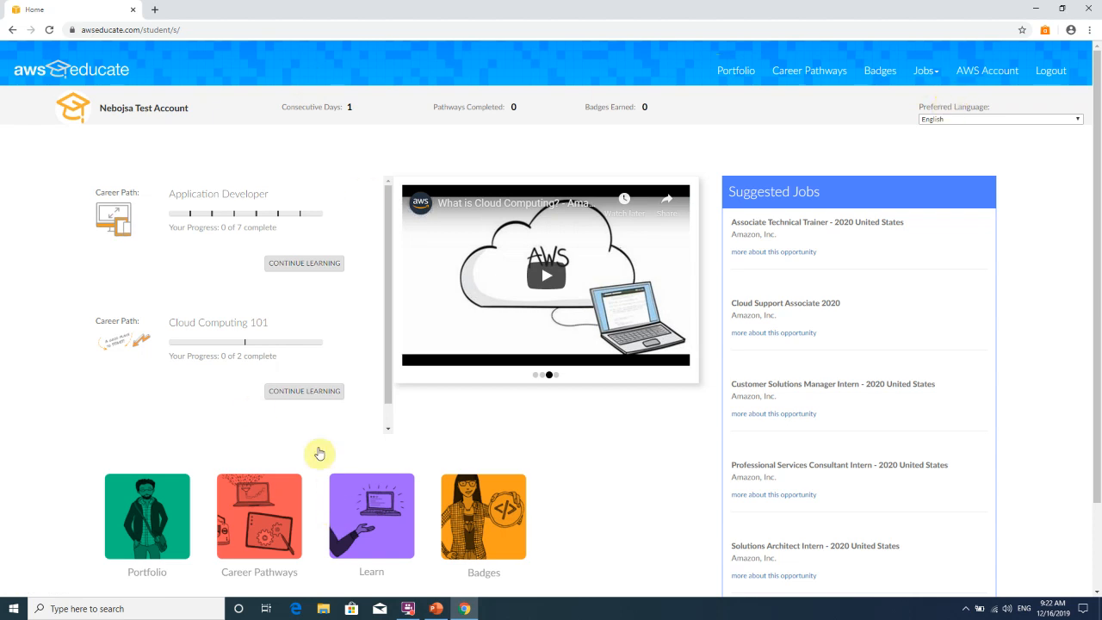
scroll(275, 403, "down", 1)
scroll(269, 401, "up", 1)
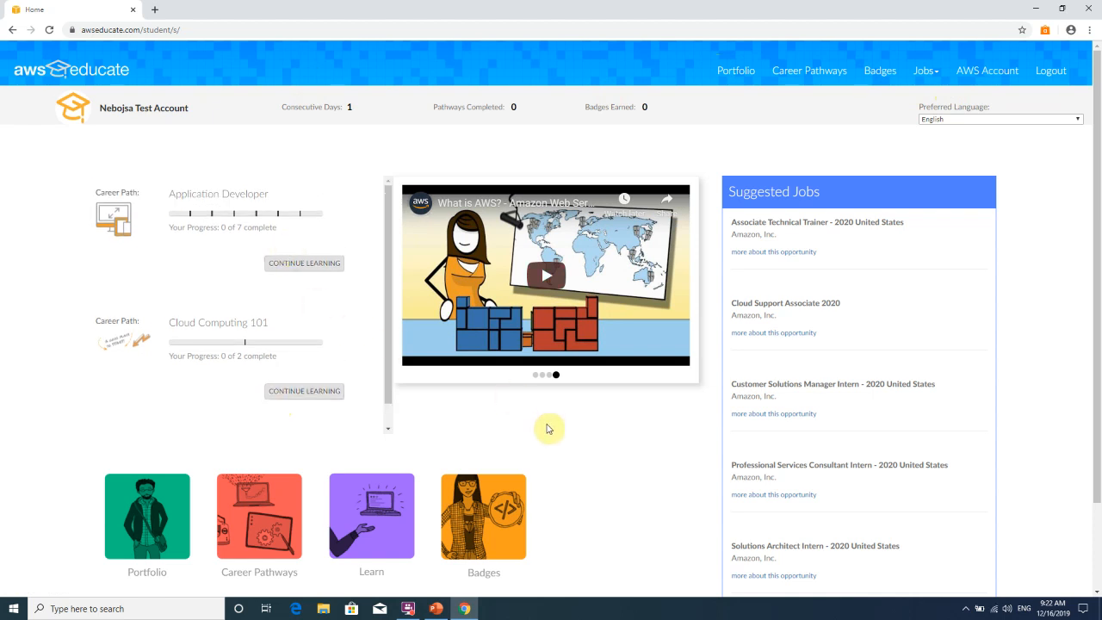
scroll(533, 435, "down", 1)
scroll(536, 437, "up", 1)
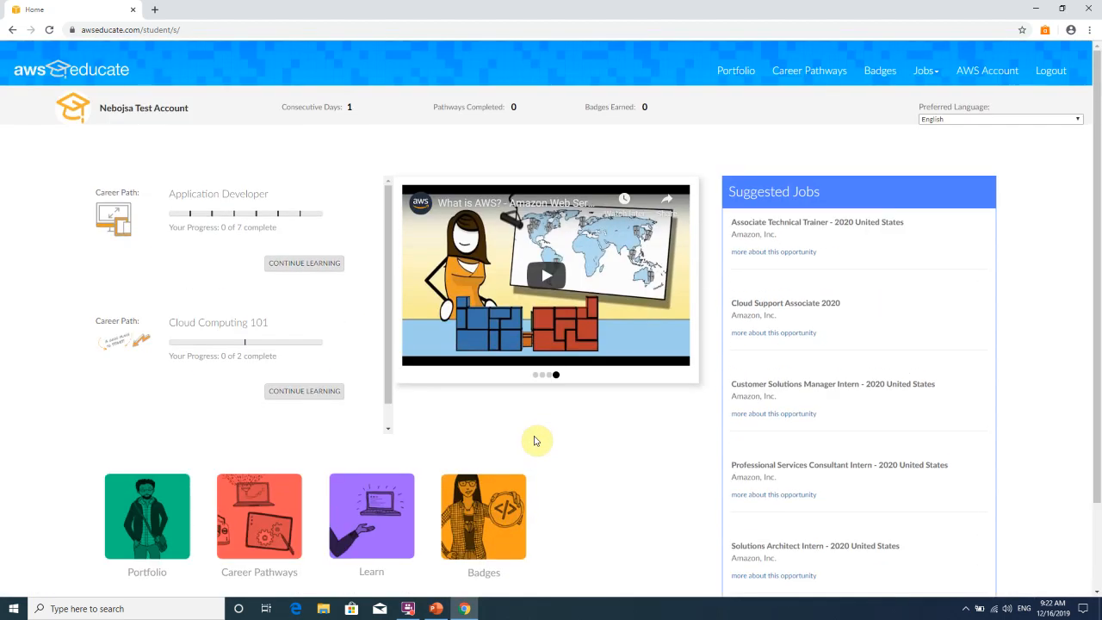
scroll(989, 478, "down", 1)
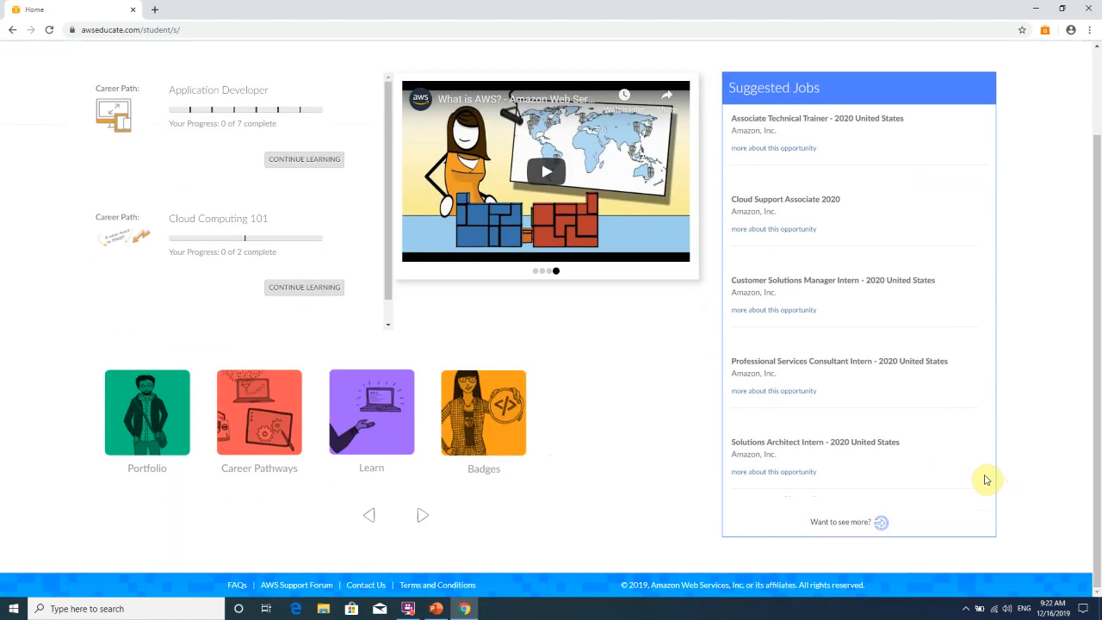
scroll(986, 482, "up", 1)
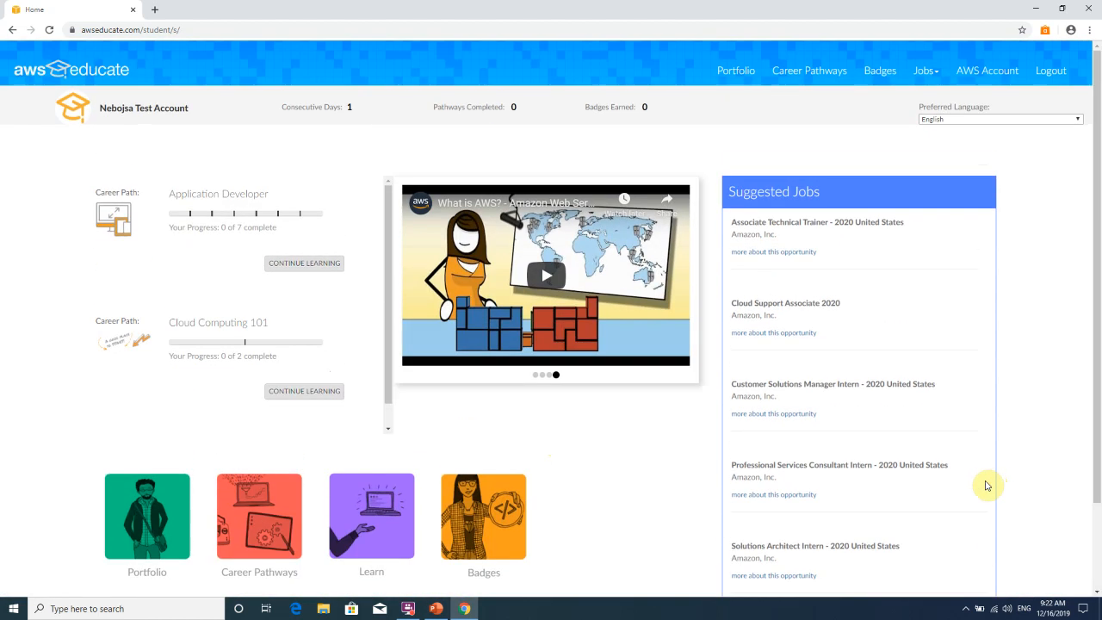
scroll(988, 484, "down", 1)
scroll(988, 485, "up", 1)
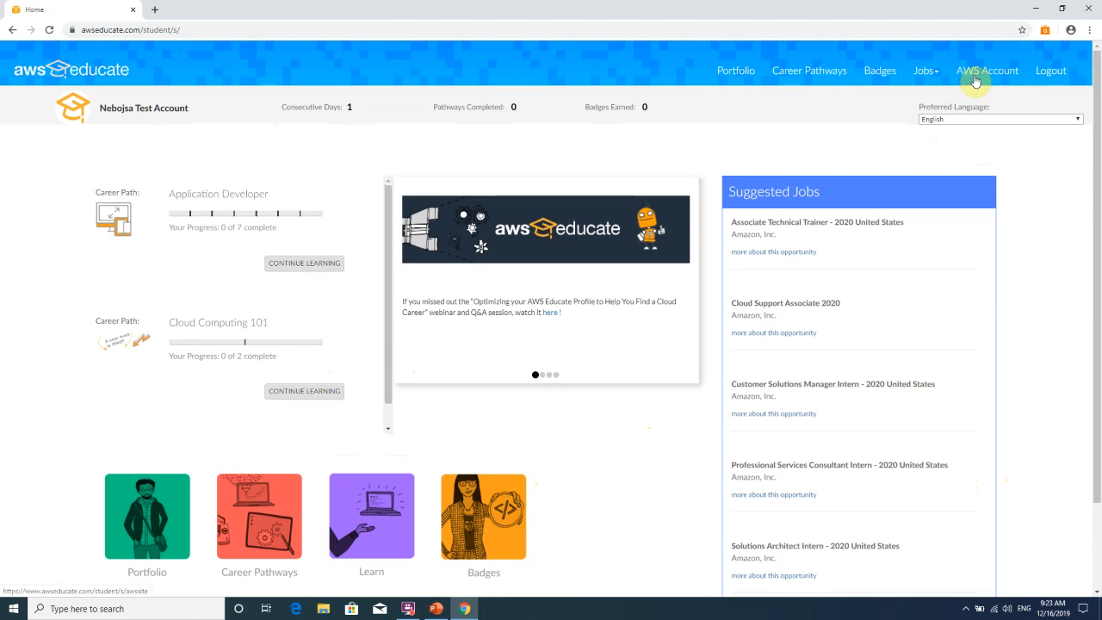
Open the AWS Educate Starter Account from the AWS account page and launch its AWS Console.
left_click(975, 79)
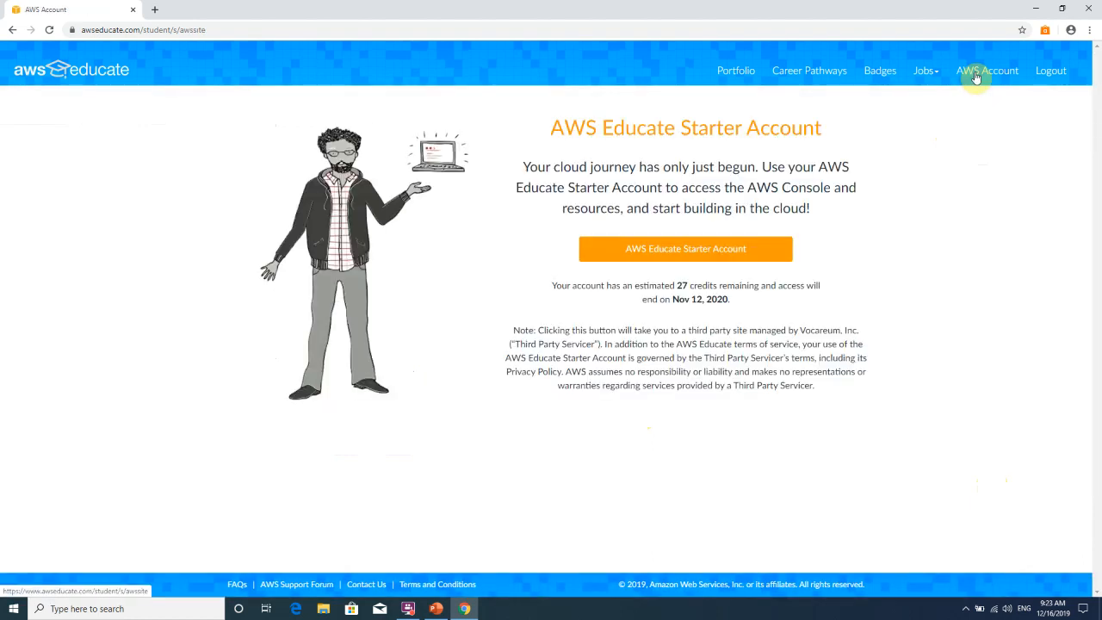
left_click(655, 261)
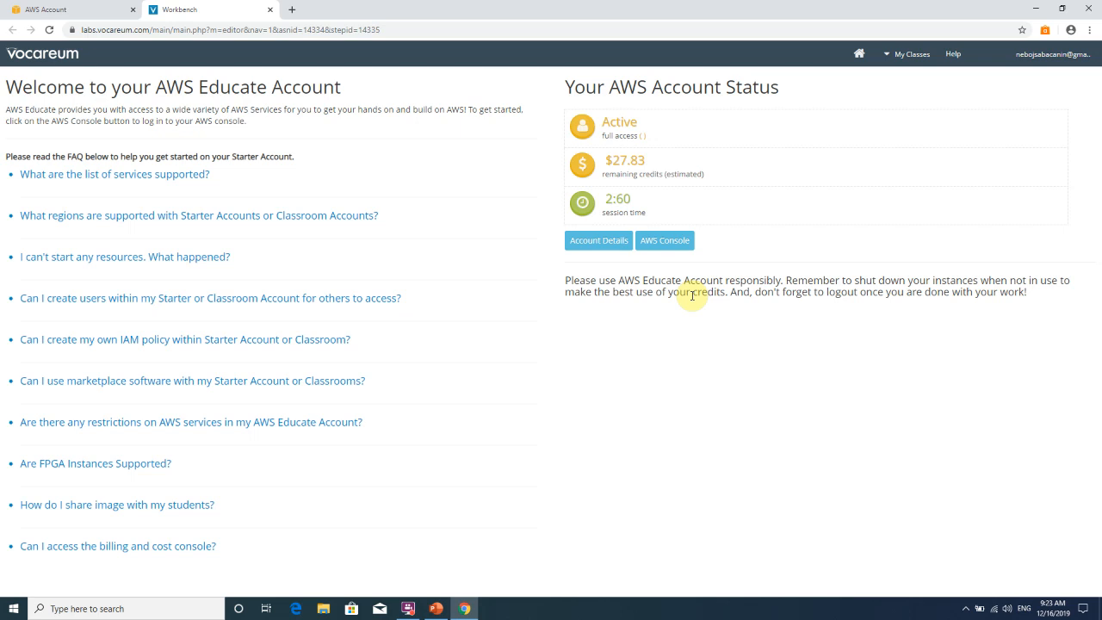
left_click(664, 242)
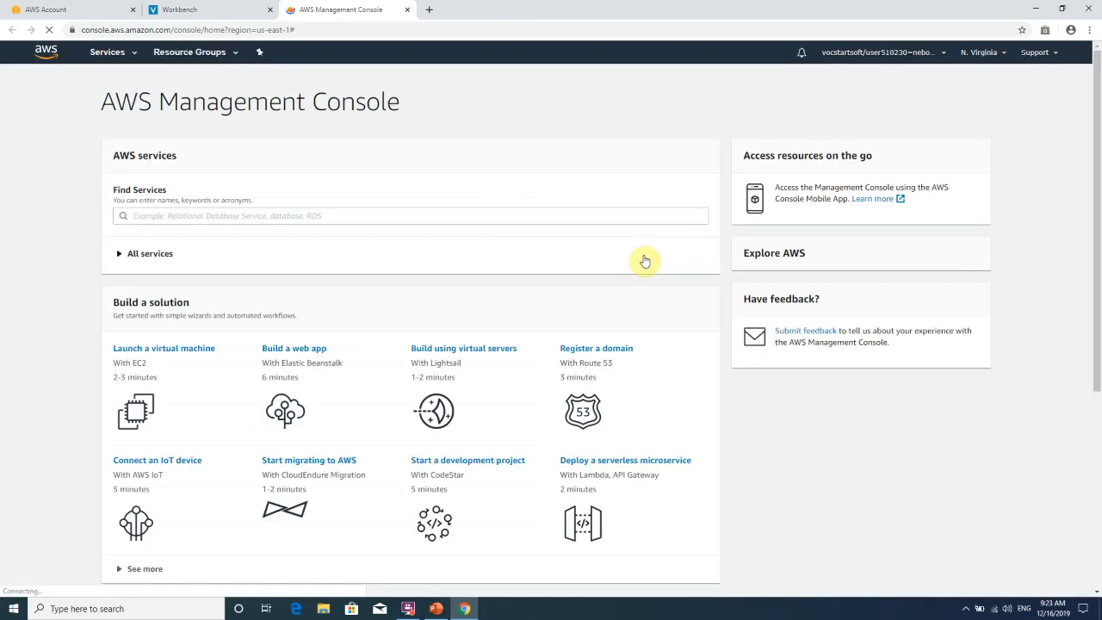
Review the AWS Management Console home page, including the service search, Build a solution and Learn to build sections.
scroll(882, 307, "down", 5)
scroll(775, 293, "up", 5)
scroll(603, 301, "down", 5)
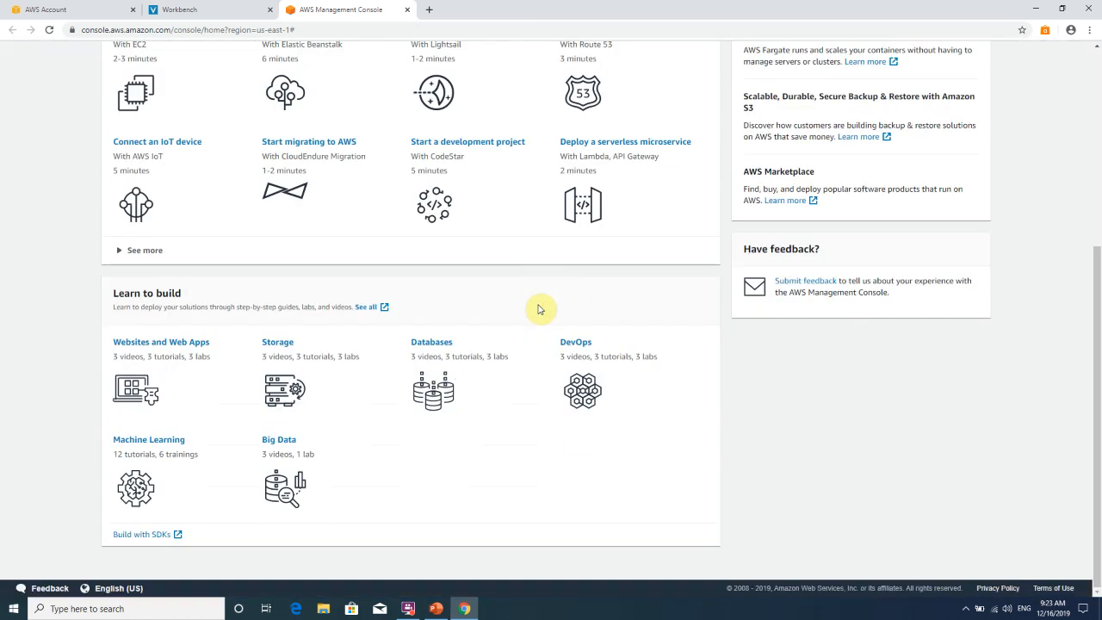
scroll(536, 309, "up", 1)
scroll(523, 315, "down", 1)
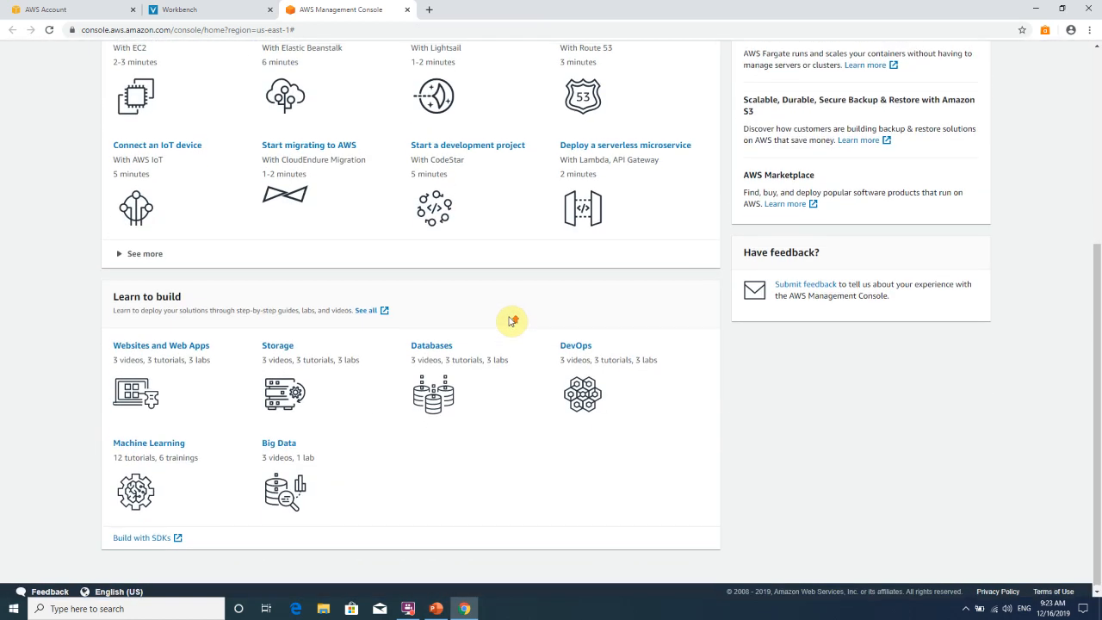
scroll(511, 314, "up", 5)
scroll(215, 315, "down", 3)
scroll(217, 317, "up", 1)
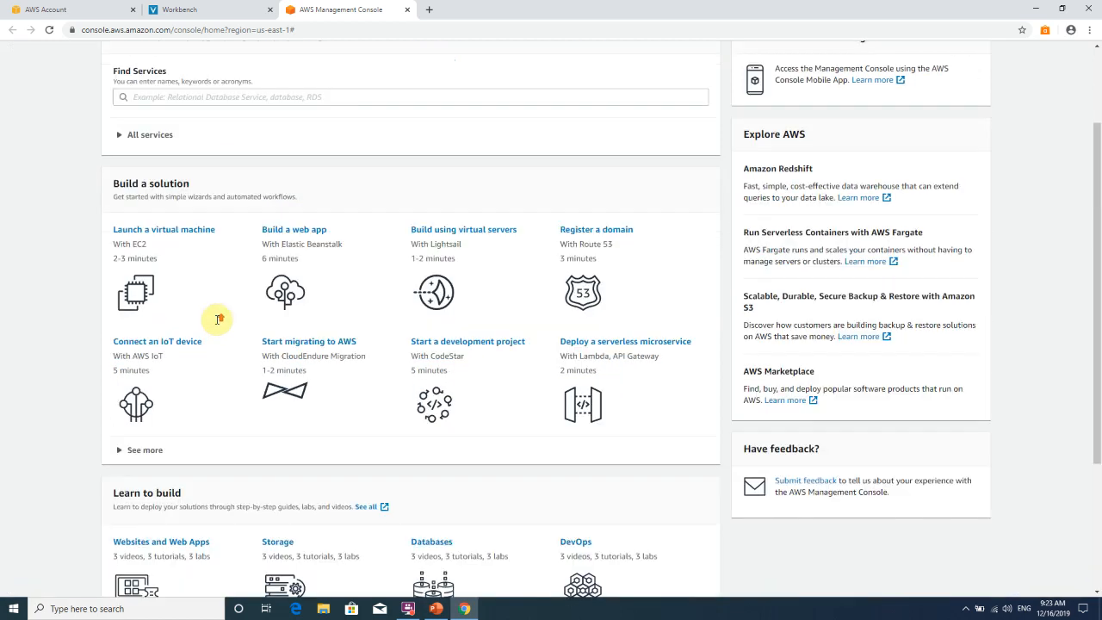
scroll(218, 318, "up", 1)
scroll(396, 417, "down", 2)
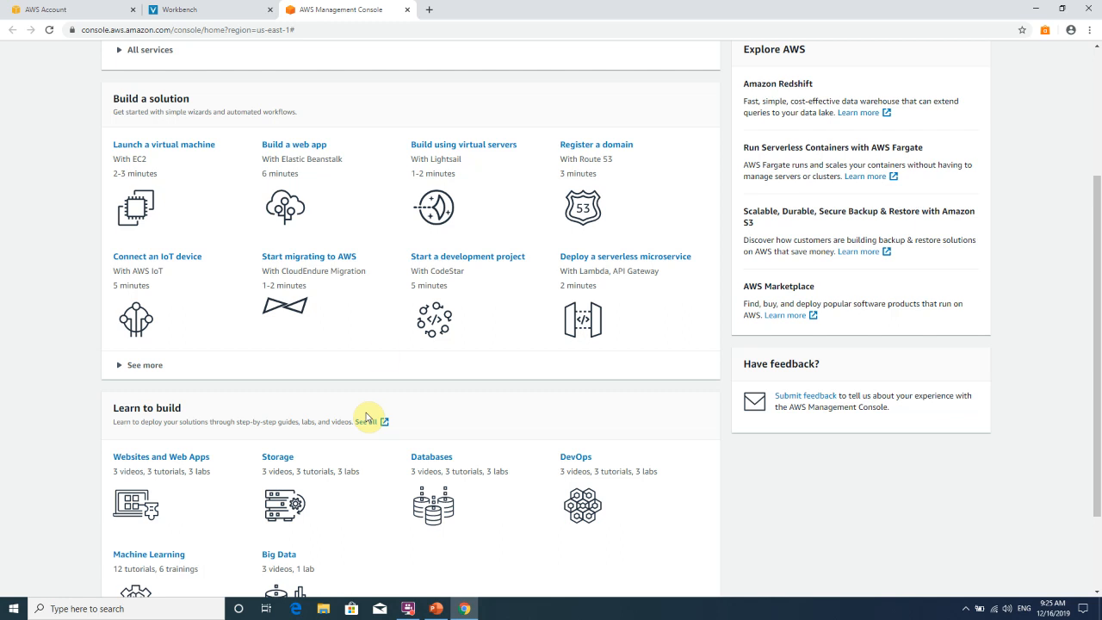
scroll(603, 163, "up", 3)
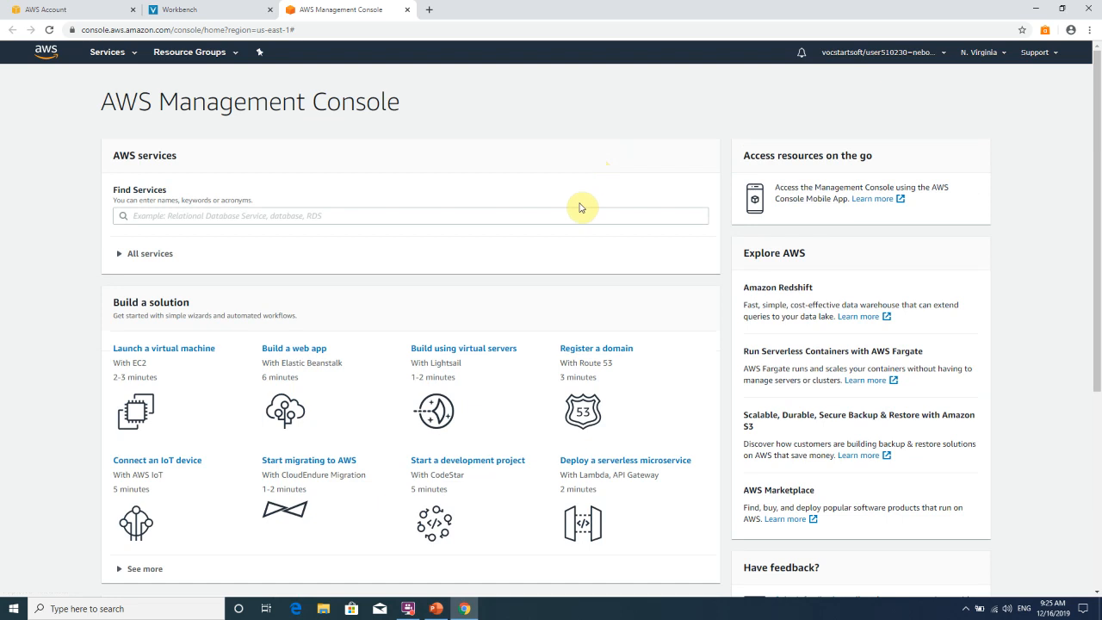
Start launching a virtual machine with EC2 from the Build a solution section.
scroll(582, 206, "down", 3)
scroll(568, 202, "up", 1)
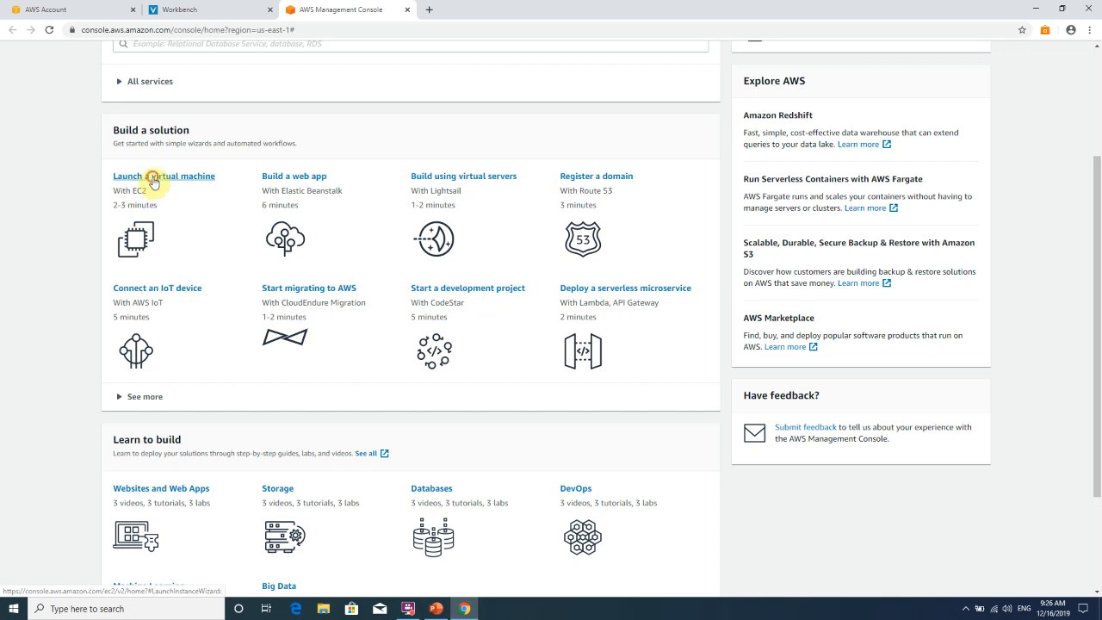
left_click(153, 177)
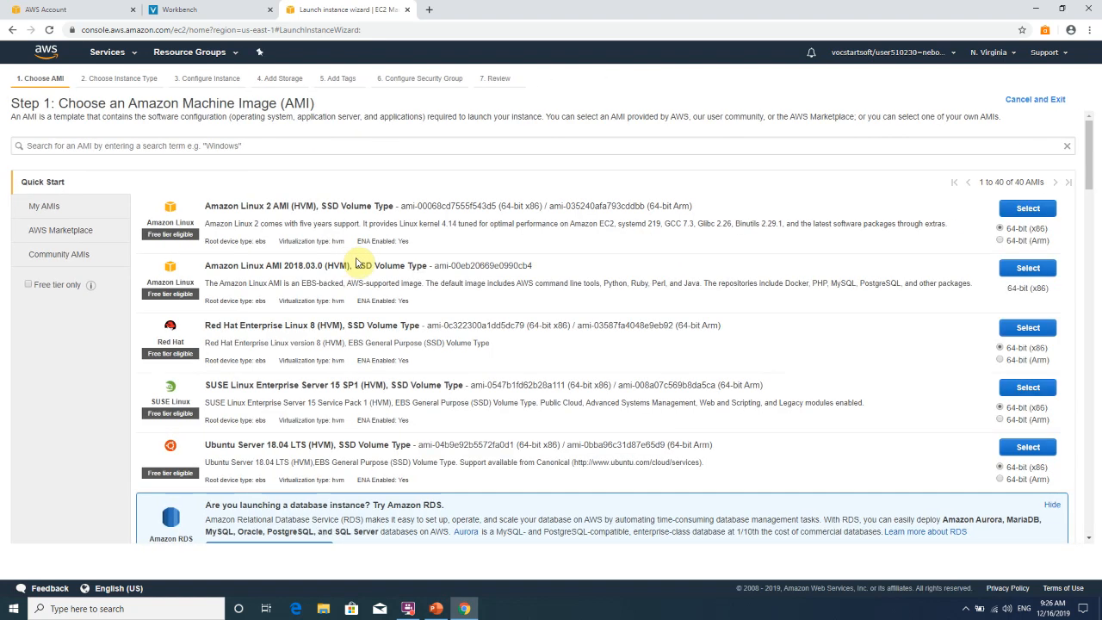
Examine the Quick Start list of Amazon Machine Images, comparing the Linux, Ubuntu, Windows Server and Deep Learning images offered.
scroll(353, 269, "down", 2)
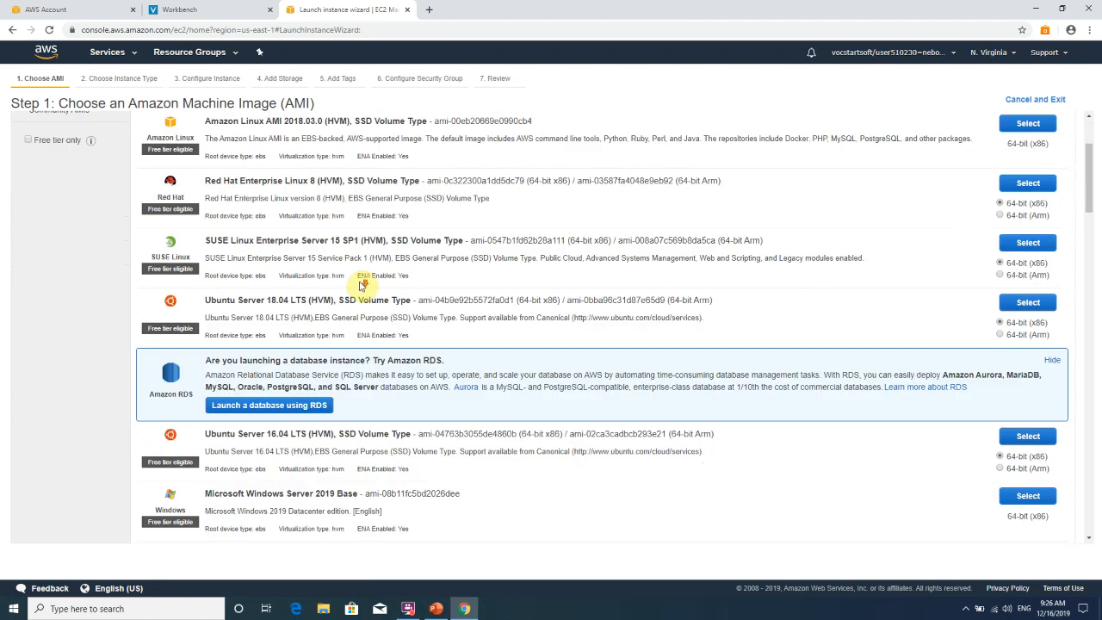
scroll(335, 280, "up", 2)
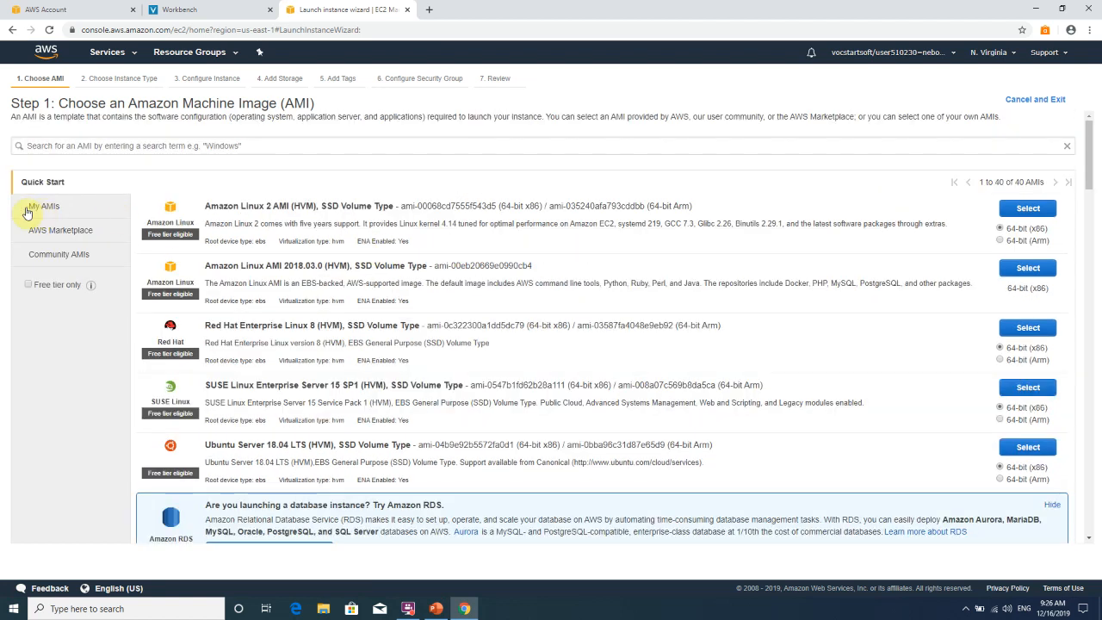
scroll(343, 286, "down", 3)
scroll(345, 289, "up", 3)
scroll(389, 262, "down", 5)
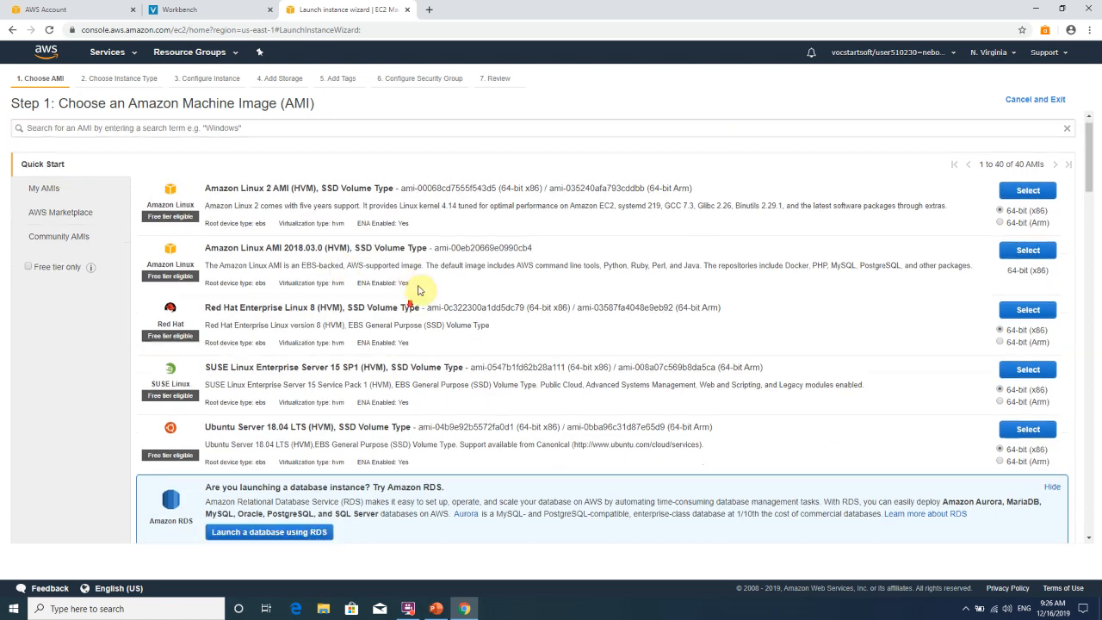
scroll(413, 293, "down", 15)
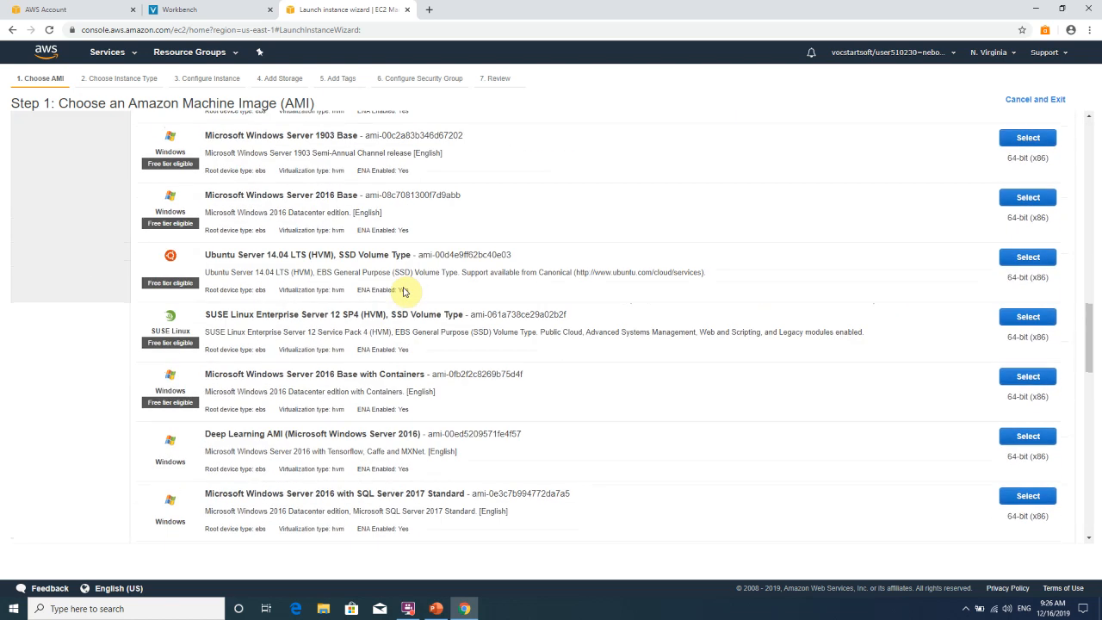
scroll(405, 314, "up", 4)
scroll(393, 315, "down", 4)
scroll(398, 315, "up", 10)
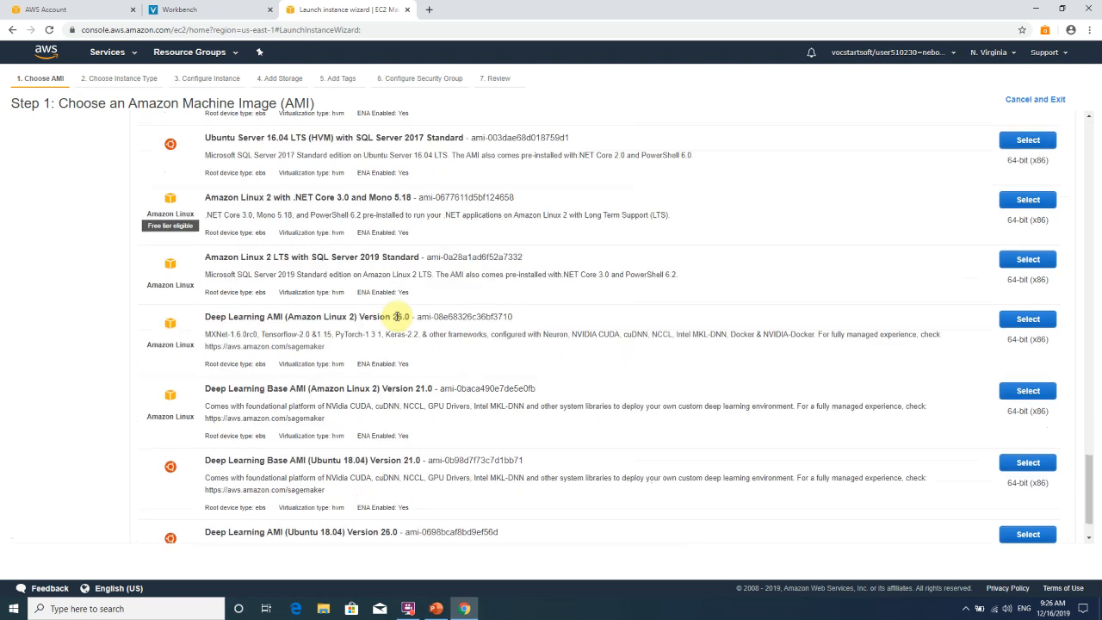
scroll(379, 323, "down", 1)
scroll(369, 327, "up", 3)
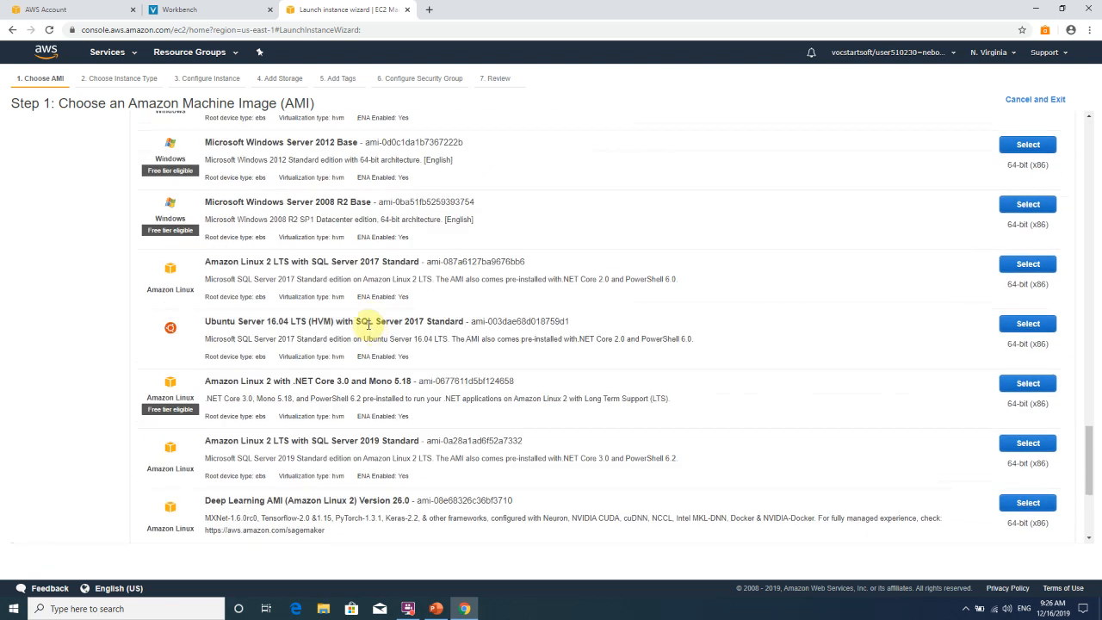
scroll(368, 324, "up", 15)
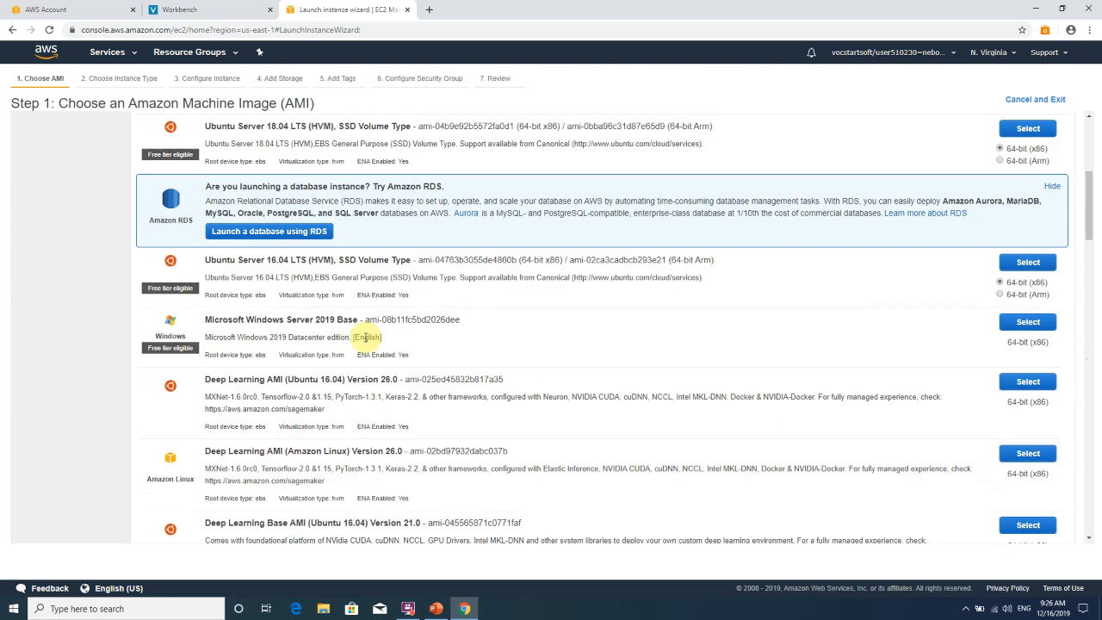
scroll(366, 336, "up", 3)
scroll(359, 353, "up", 2)
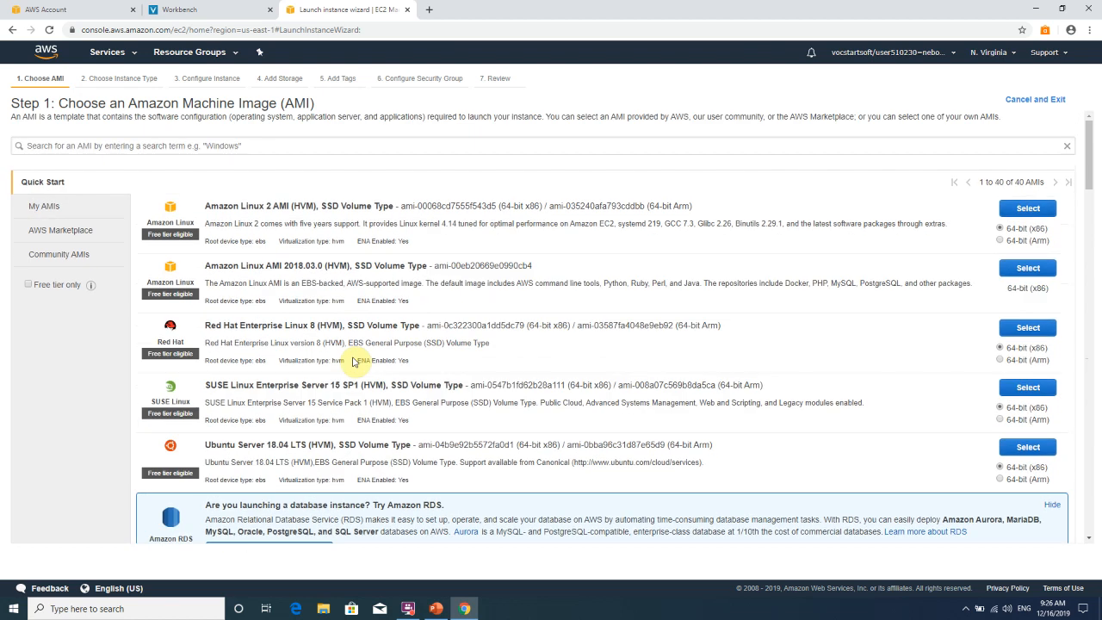
scroll(357, 357, "down", 6)
scroll(357, 360, "down", 4)
scroll(356, 356, "up", 5)
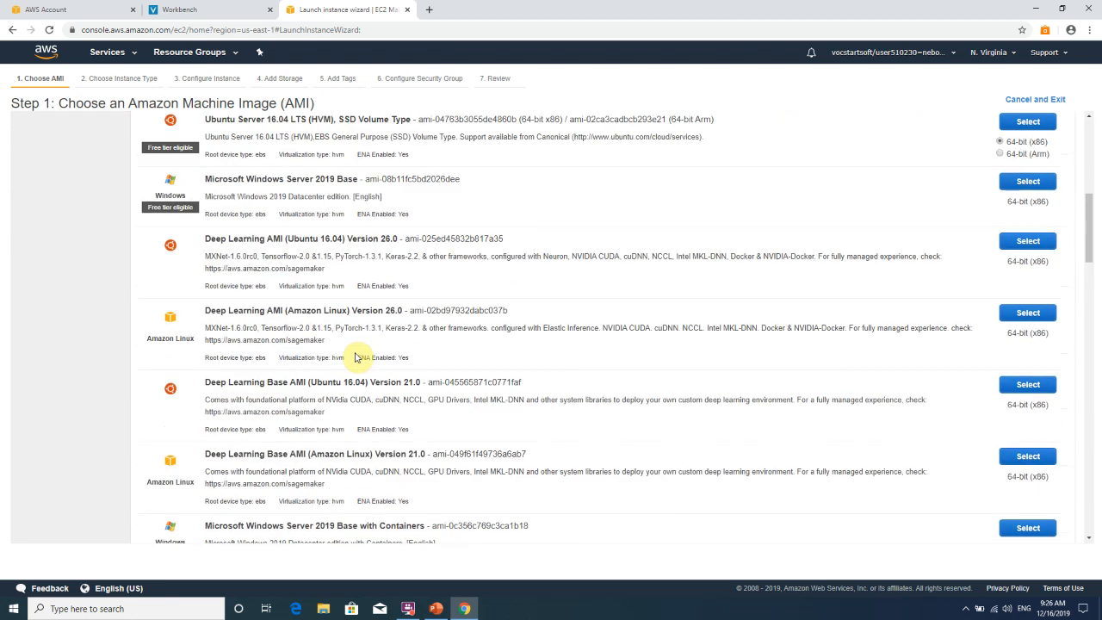
scroll(354, 351, "down", 4)
scroll(295, 339, "up", 10)
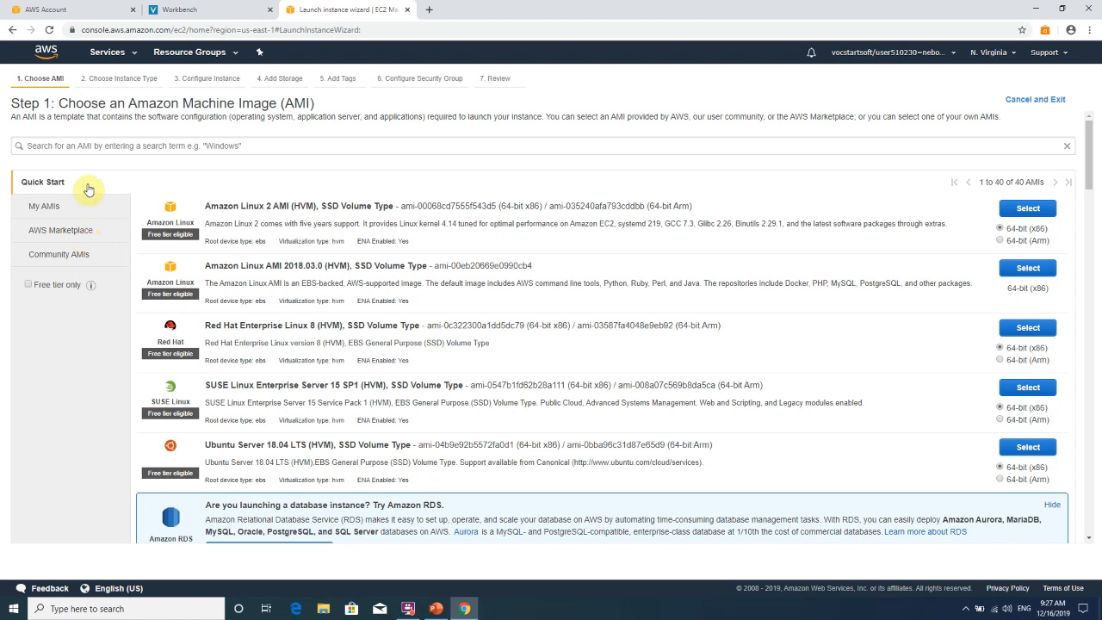
Compare the Amazon Linux, Red Hat, SUSE, Ubuntu, Windows Server and Deep Learning images, noting which are free tier eligible.
left_click_drag(129, 104, 320, 103)
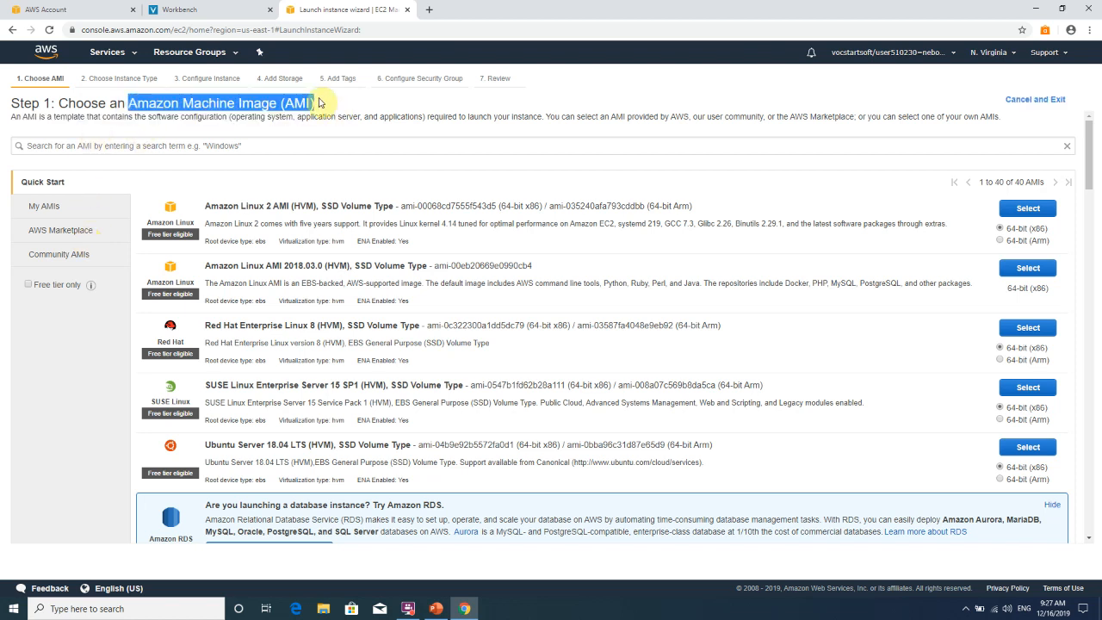
left_click(319, 103)
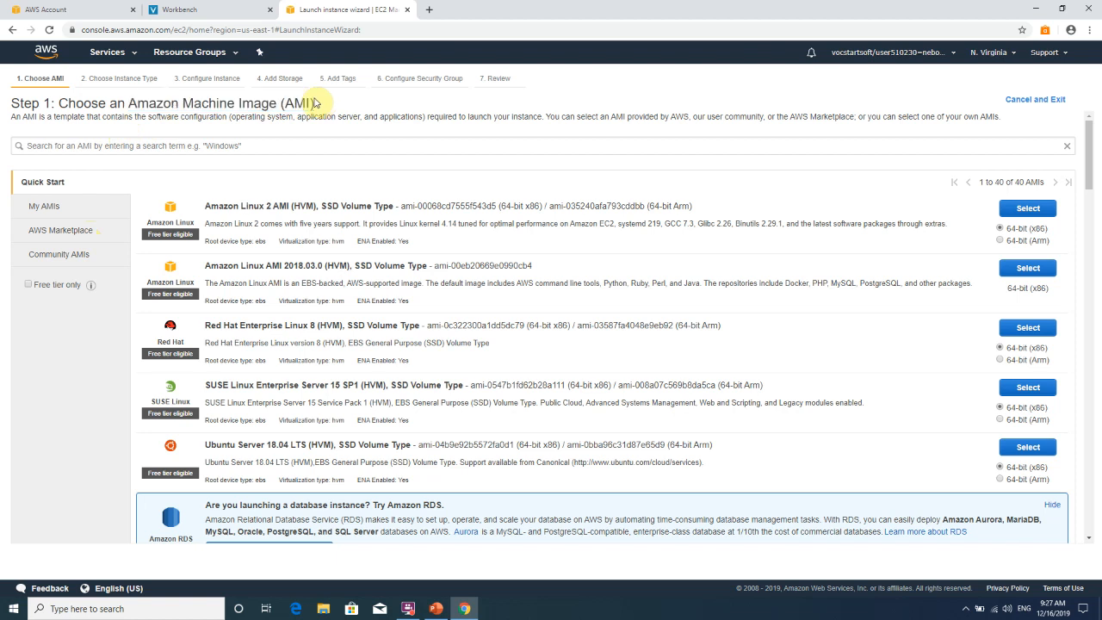
scroll(405, 165, "down", 2)
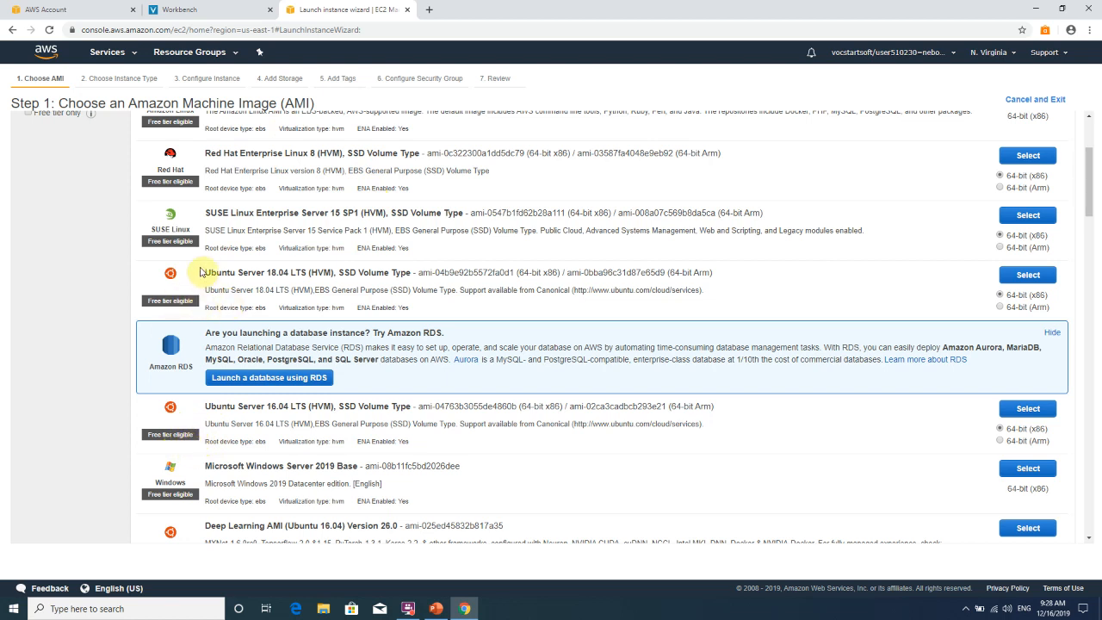
scroll(225, 249, "up", 1)
scroll(224, 249, "up", 2)
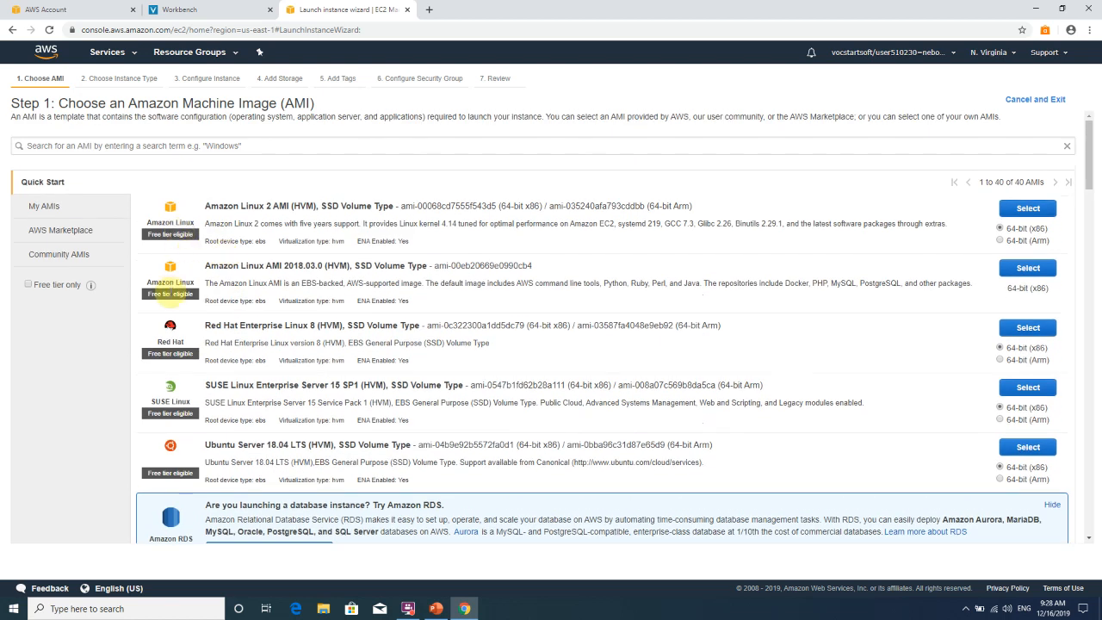
scroll(625, 186, "down", 3)
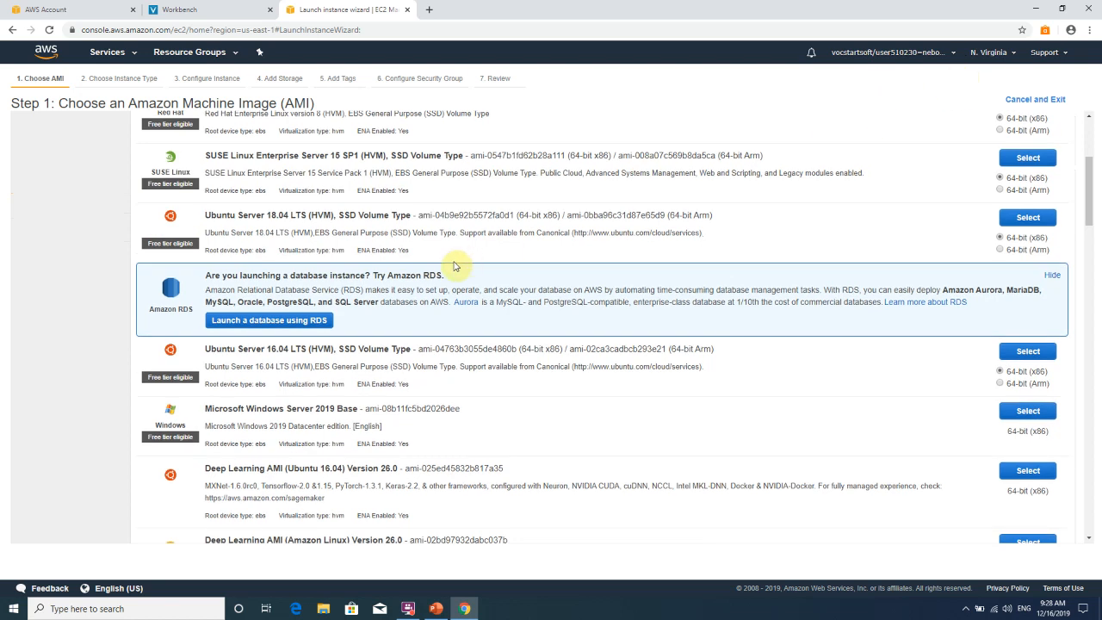
scroll(447, 261, "up", 1)
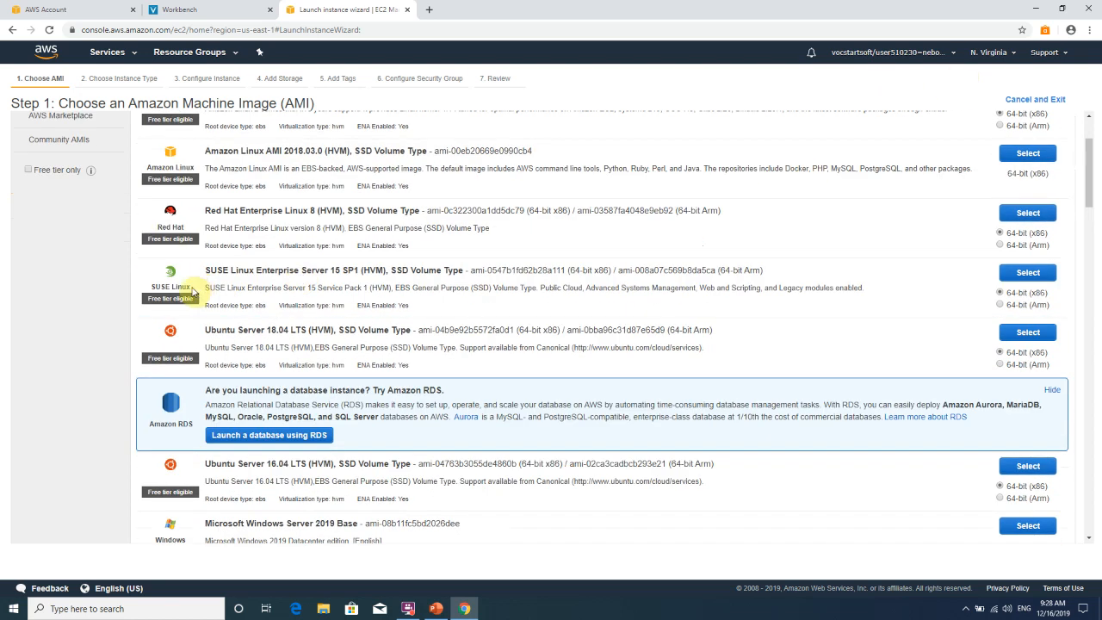
scroll(190, 289, "up", 1)
scroll(216, 297, "down", 2)
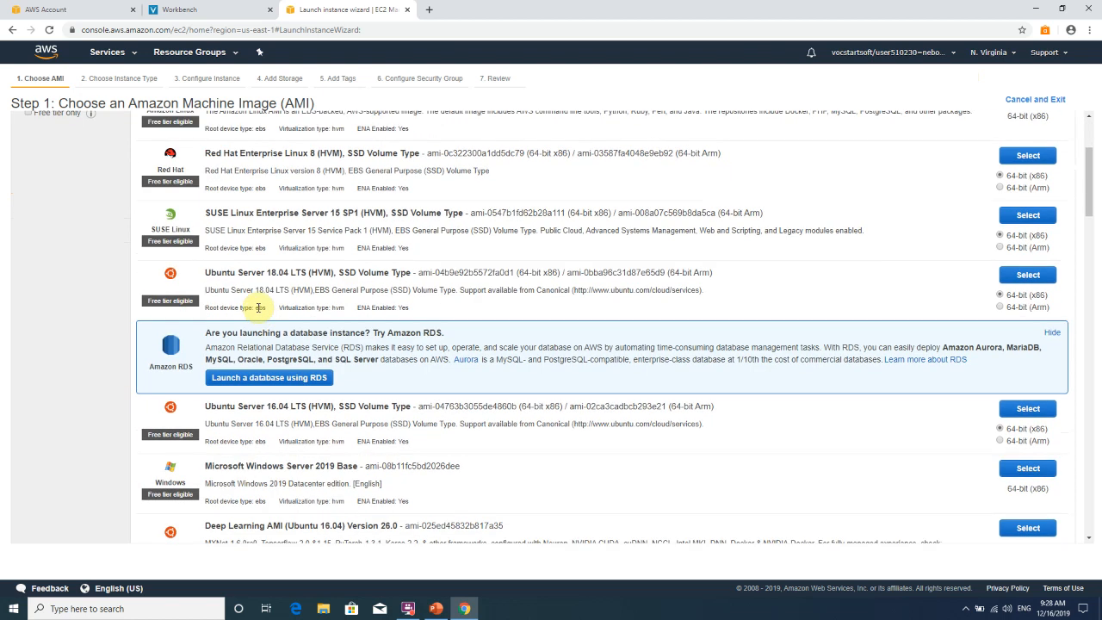
scroll(258, 307, "down", 4)
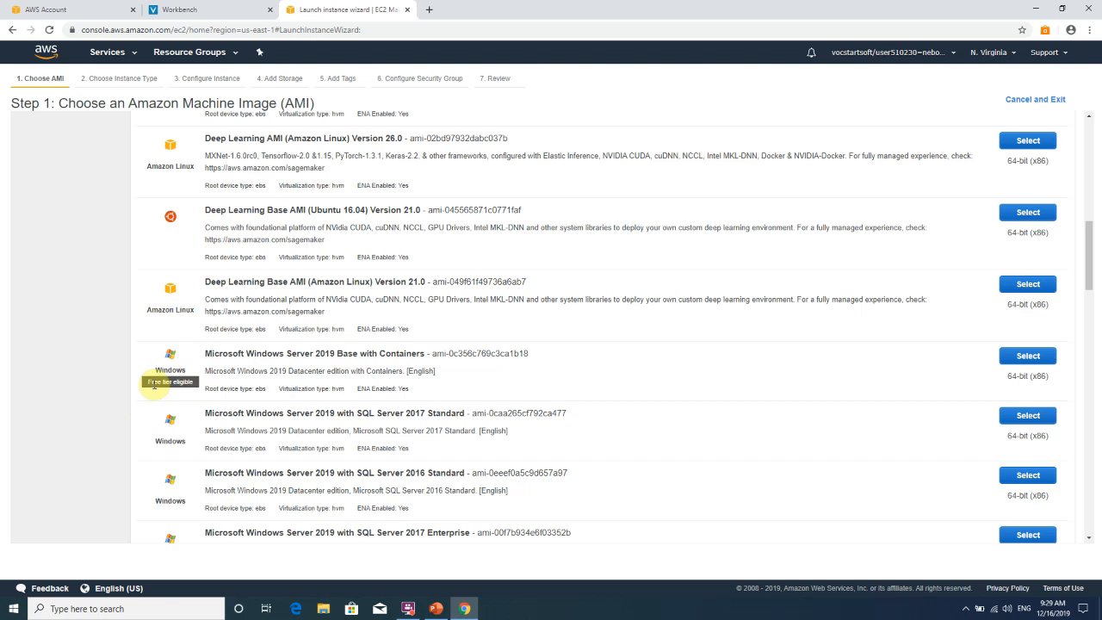
scroll(216, 388, "down", 1)
scroll(405, 375, "up", 3)
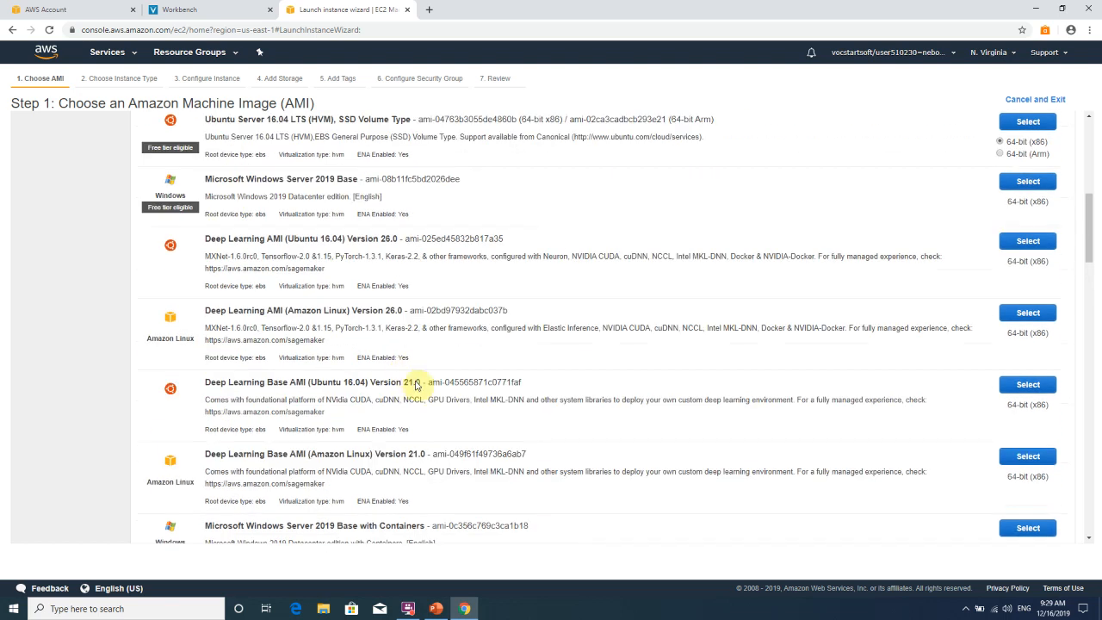
scroll(421, 383, "down", 2)
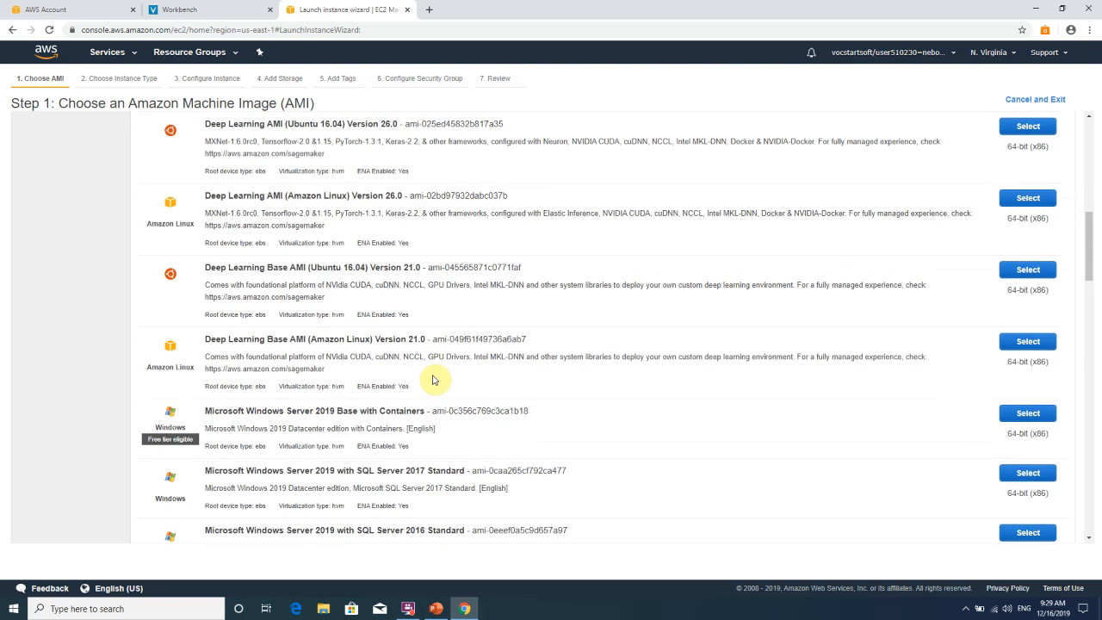
scroll(216, 423, "up", 2)
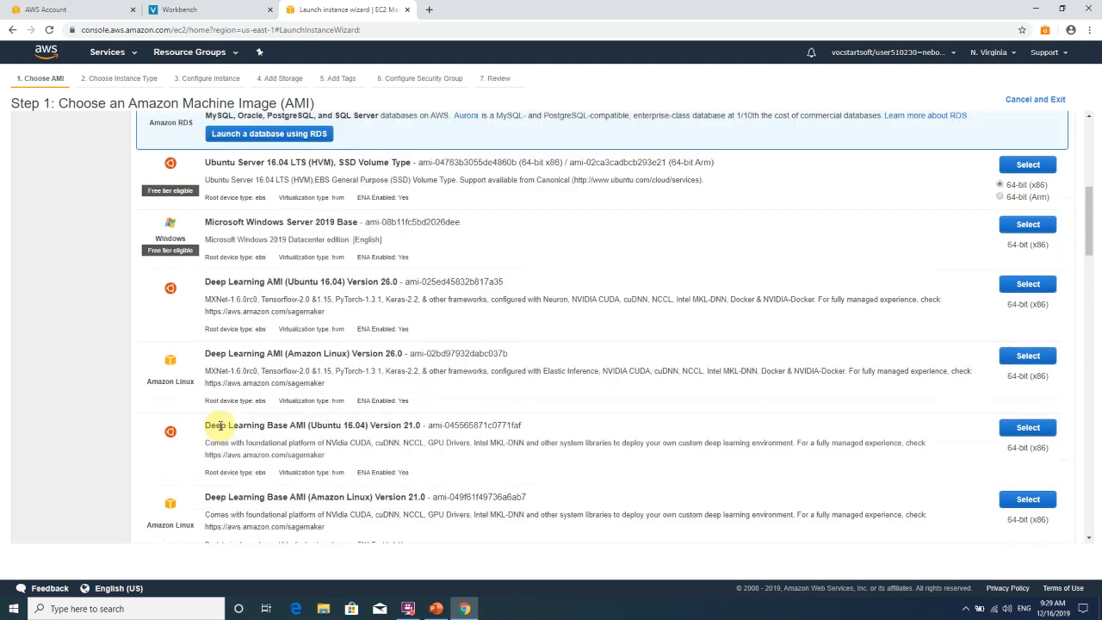
scroll(216, 426, "up", 5)
scroll(216, 430, "down", 5)
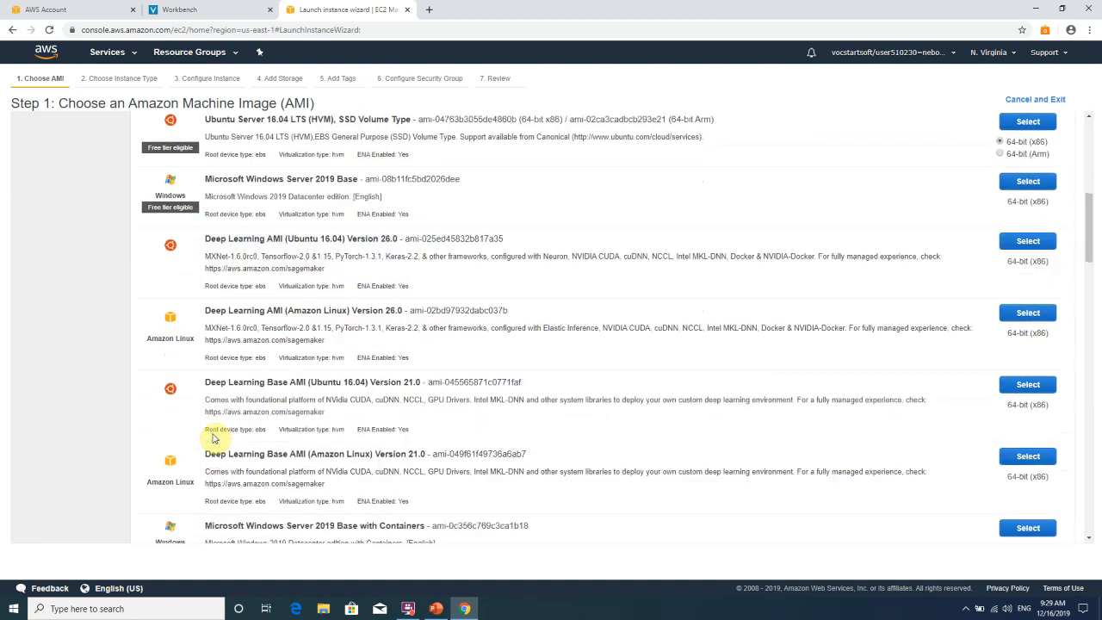
Select the Microsoft Windows Server 2019 Base image for the virtual machine.
scroll(215, 438, "up", 1)
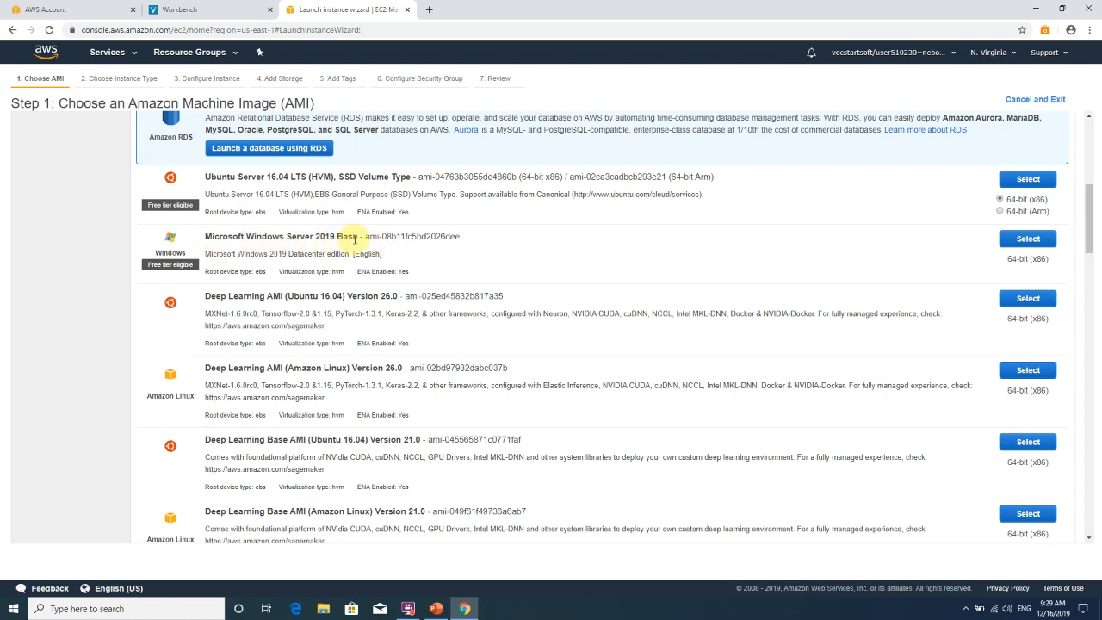
left_click_drag(352, 236, 447, 233)
left_click(260, 252)
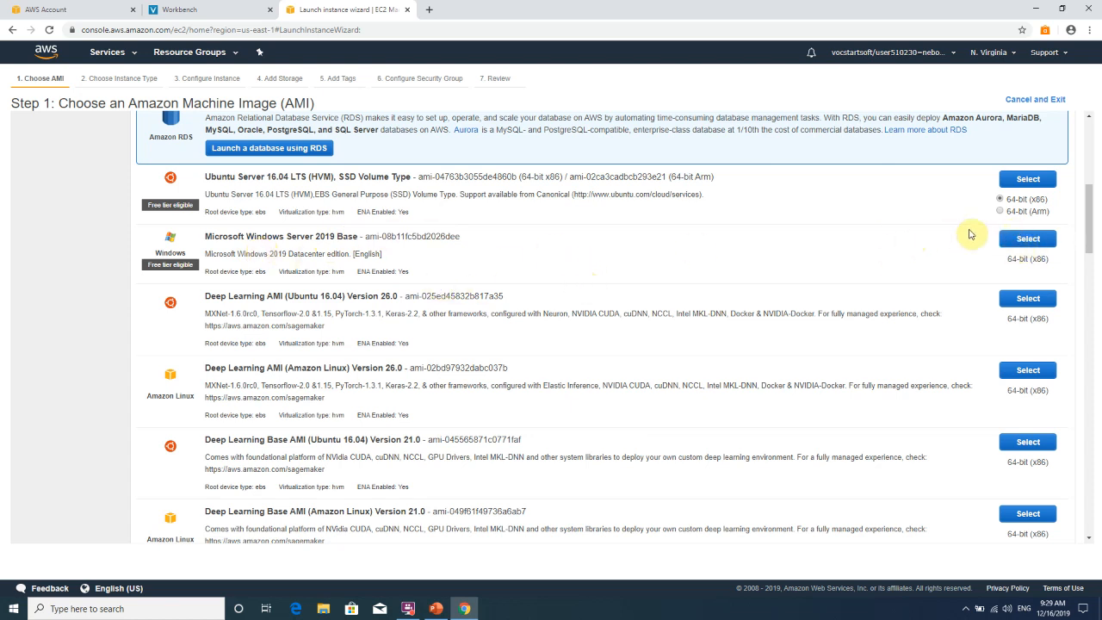
left_click(1044, 242)
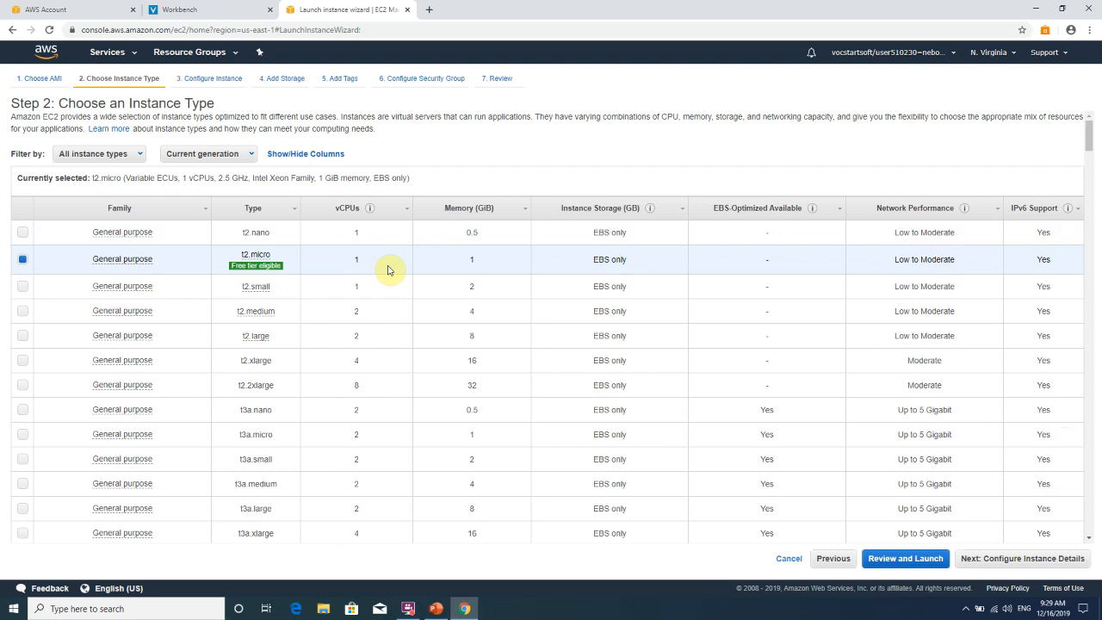
Try the t2.medium instance type and the larger t2.2xlarge type in the instance type list.
mouse_move(237, 271)
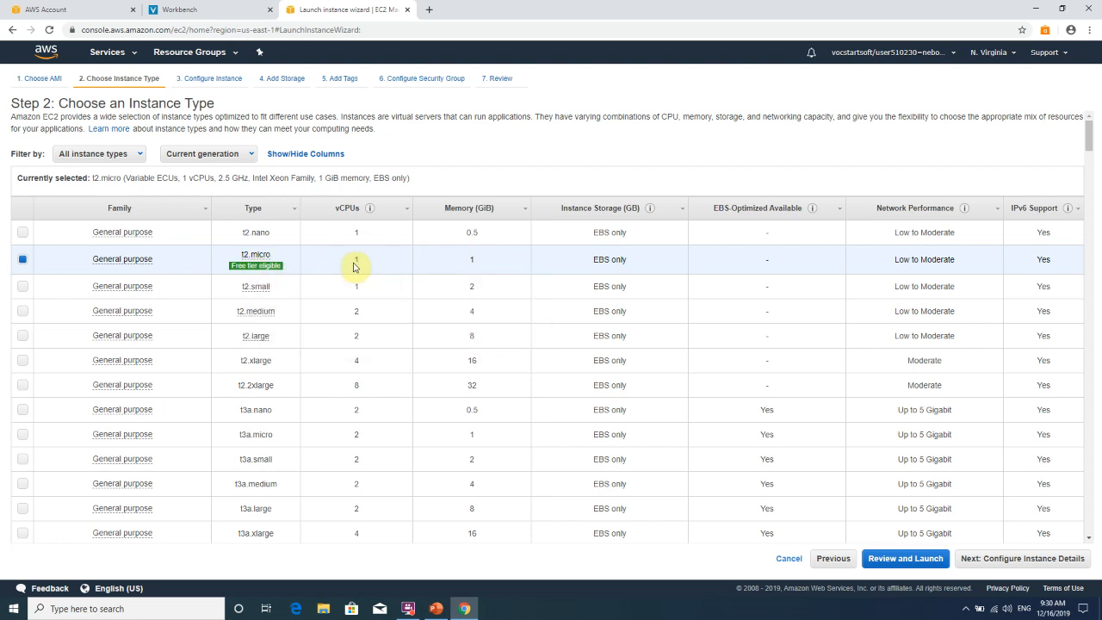
left_click(22, 311)
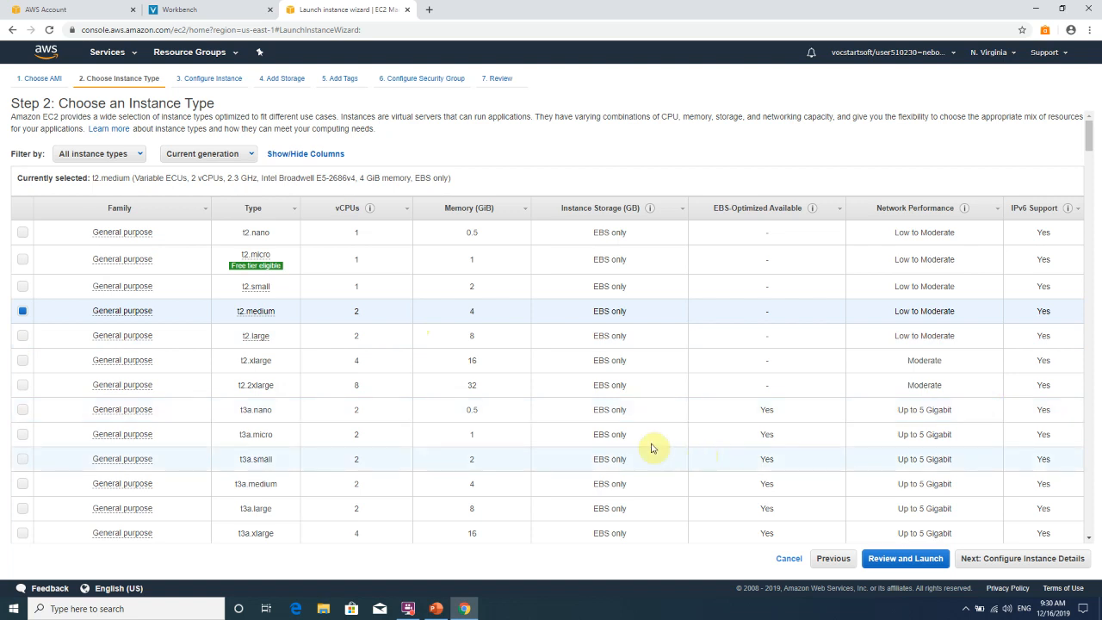
left_click(22, 386)
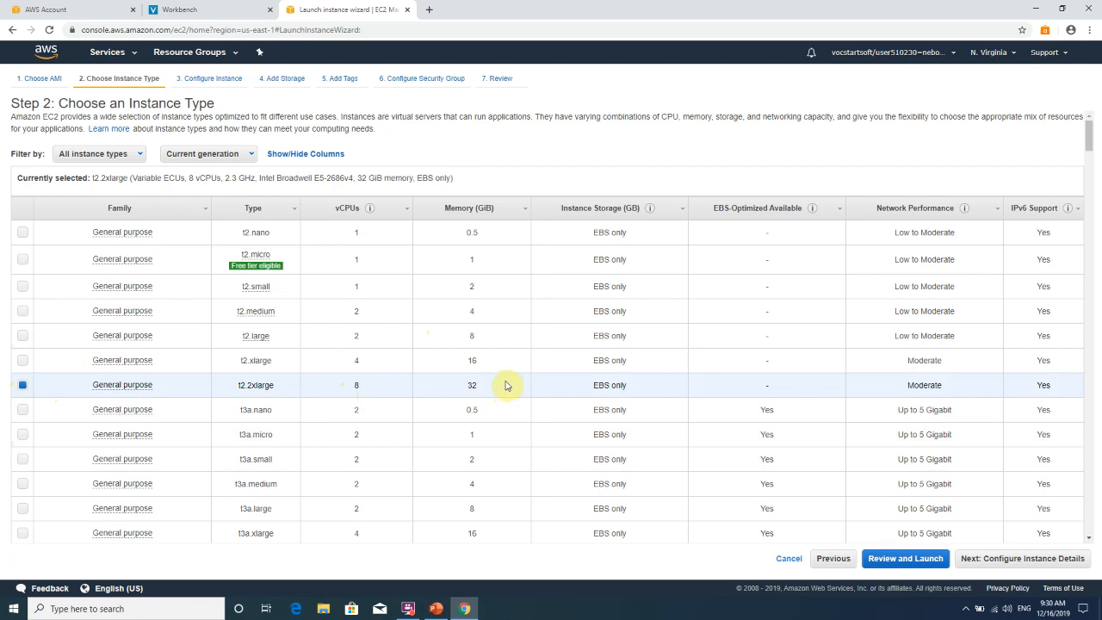
scroll(505, 391, "down", 2)
scroll(503, 384, "up", 1)
scroll(502, 384, "up", 2)
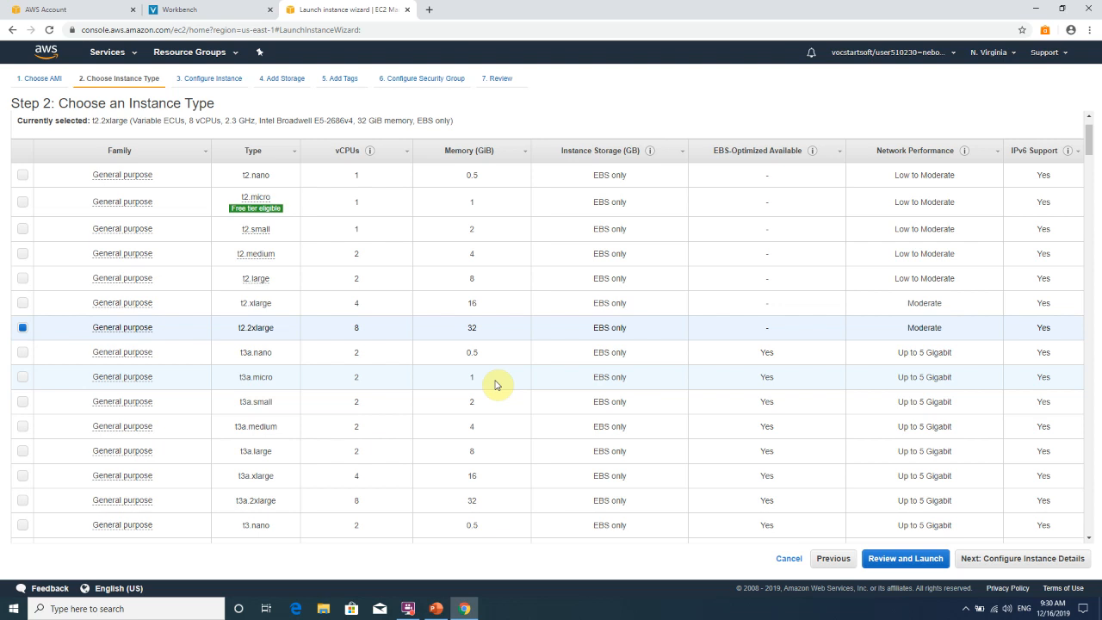
Set the instance type to the free-tier-eligible t2.micro.
left_click(26, 204)
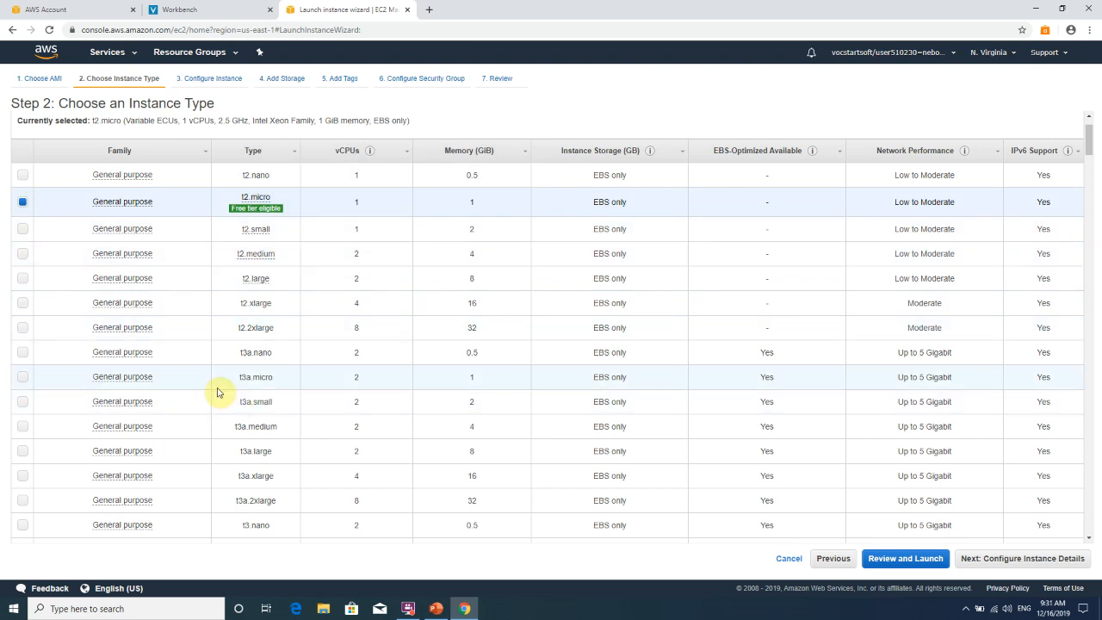
mouse_move(239, 212)
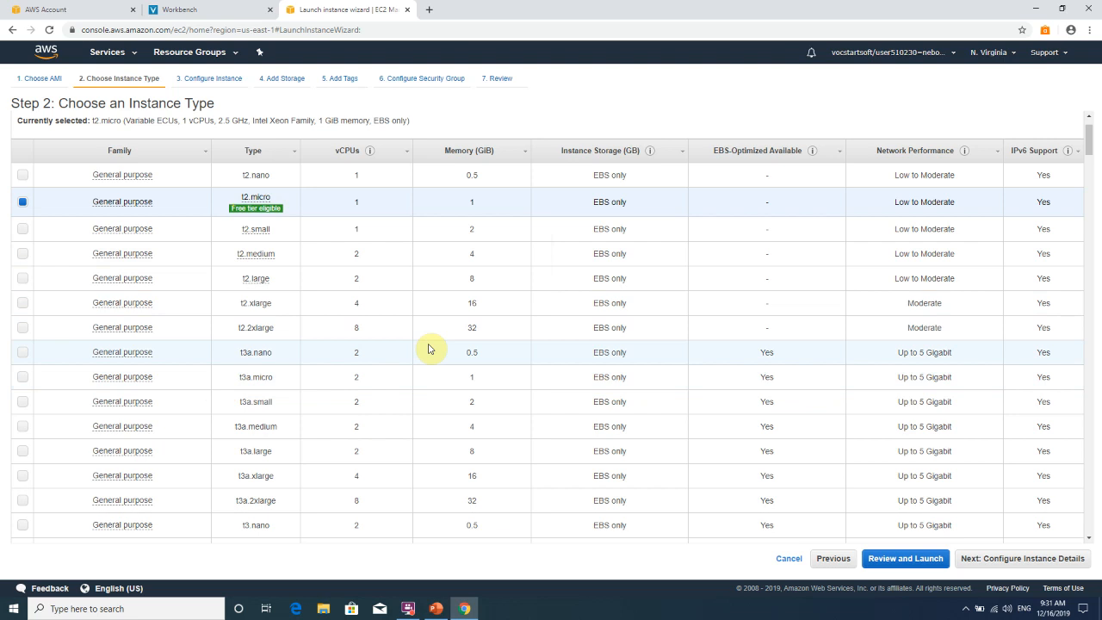
Examine the larger general purpose and compute optimized instance types, comparing vCPUs, memory, storage and network performance.
scroll(300, 478, "down", 1)
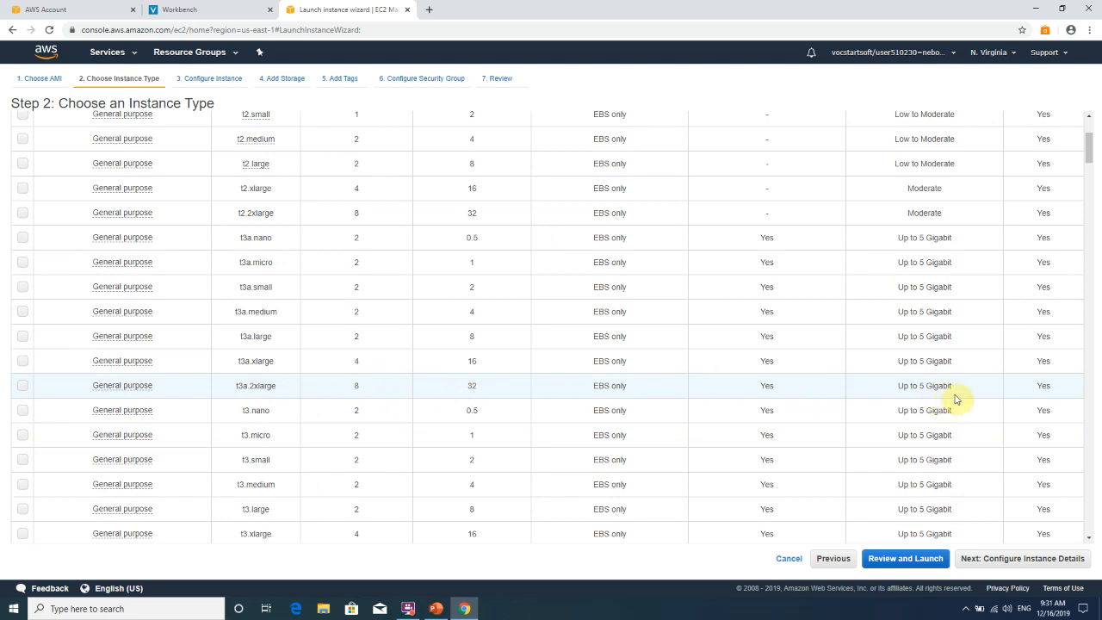
scroll(348, 391, "down", 2)
scroll(348, 391, "down", 2)
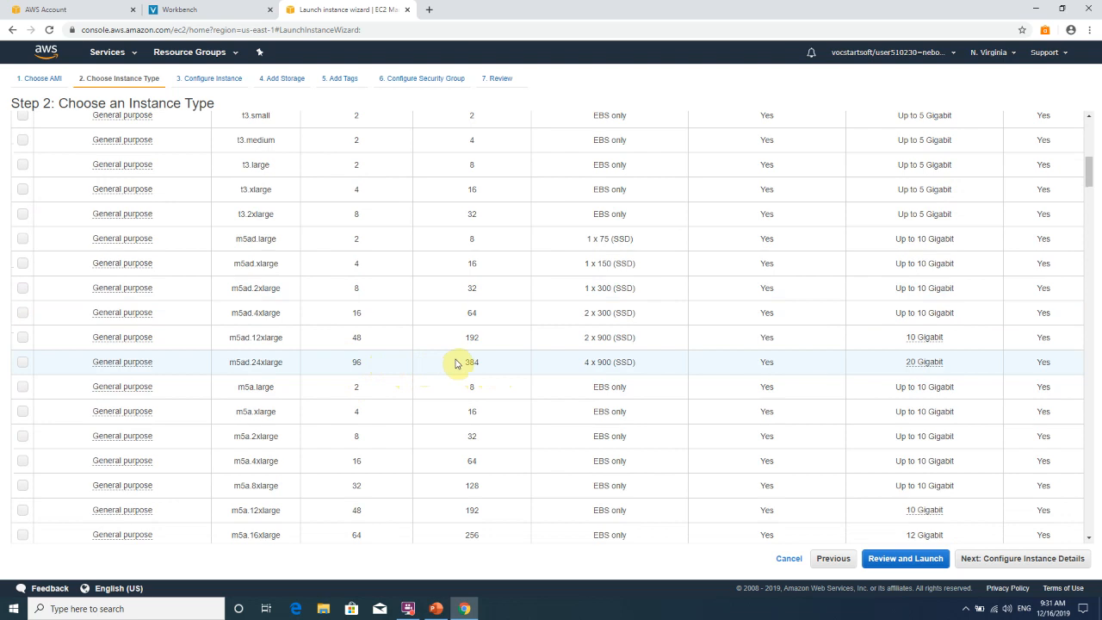
scroll(456, 362, "down", 10)
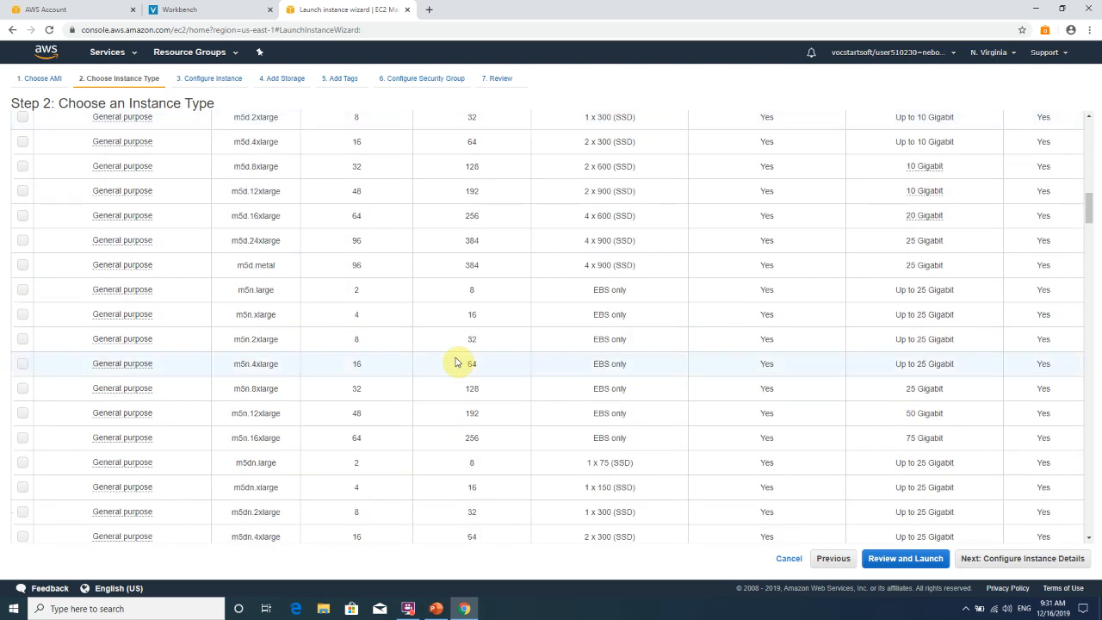
scroll(467, 361, "down", 10)
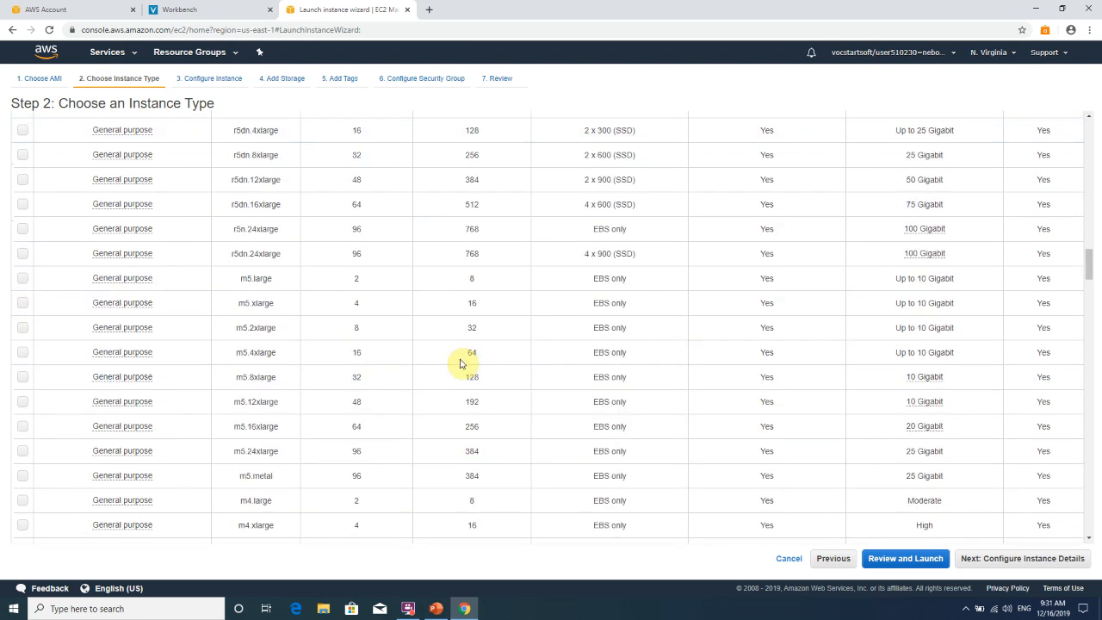
scroll(456, 367, "down", 2)
scroll(345, 413, "down", 5)
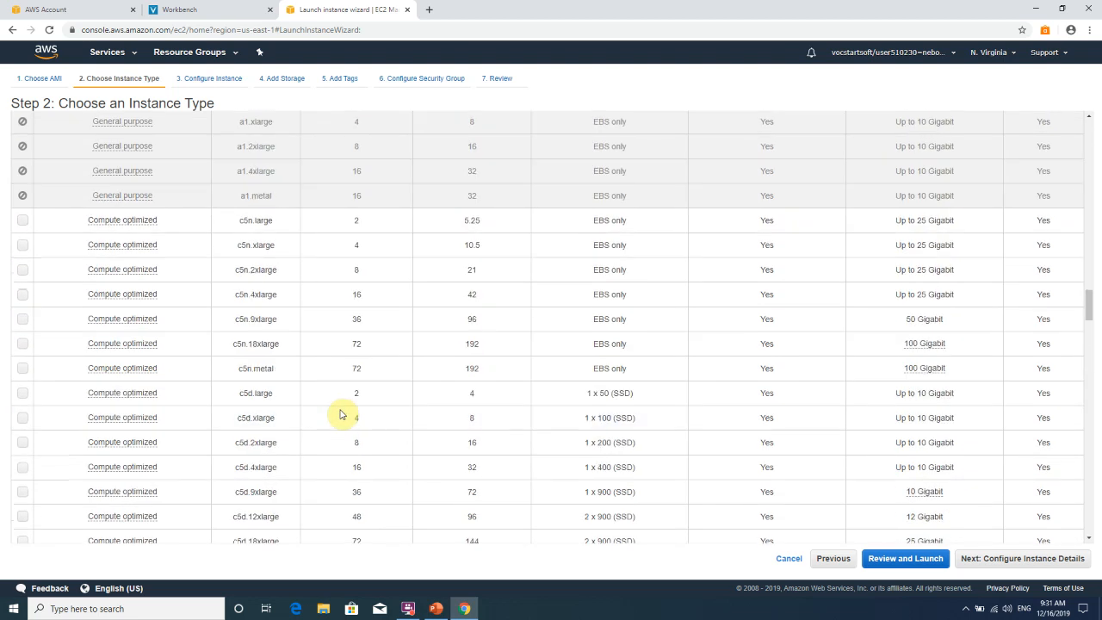
scroll(340, 414, "down", 3)
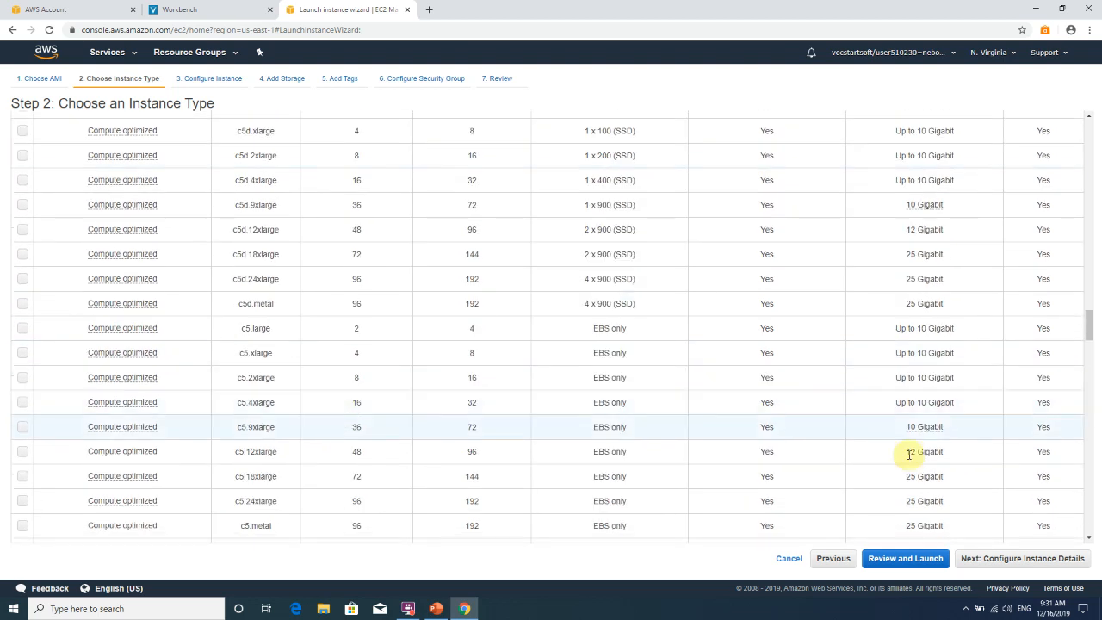
Return to the selected t2.micro type and proceed to configuring the instance details.
left_click_drag(1100, 274, 1093, 131)
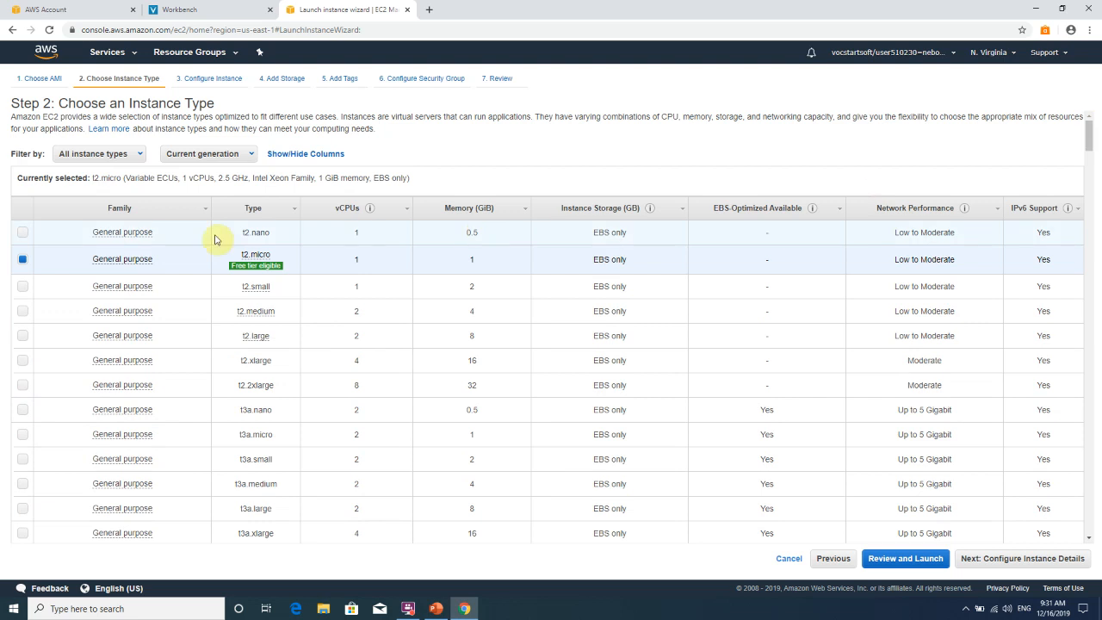
left_click(1020, 559)
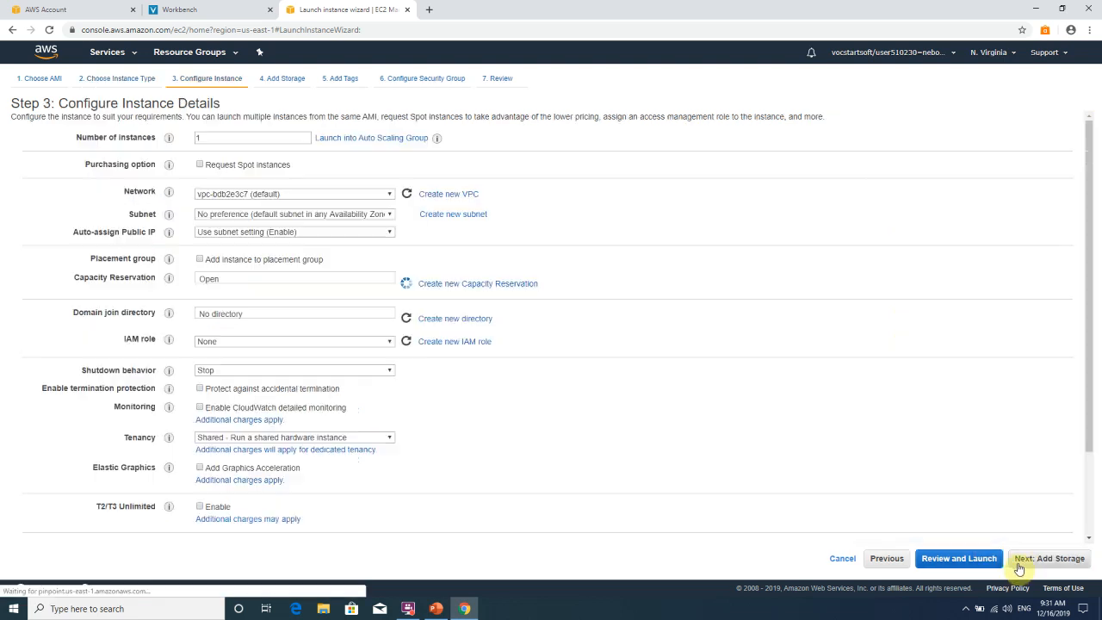
Examine the number of instances setting and the explanation of launching into an Auto Scaling Group.
double_click(234, 140)
left_click(240, 140)
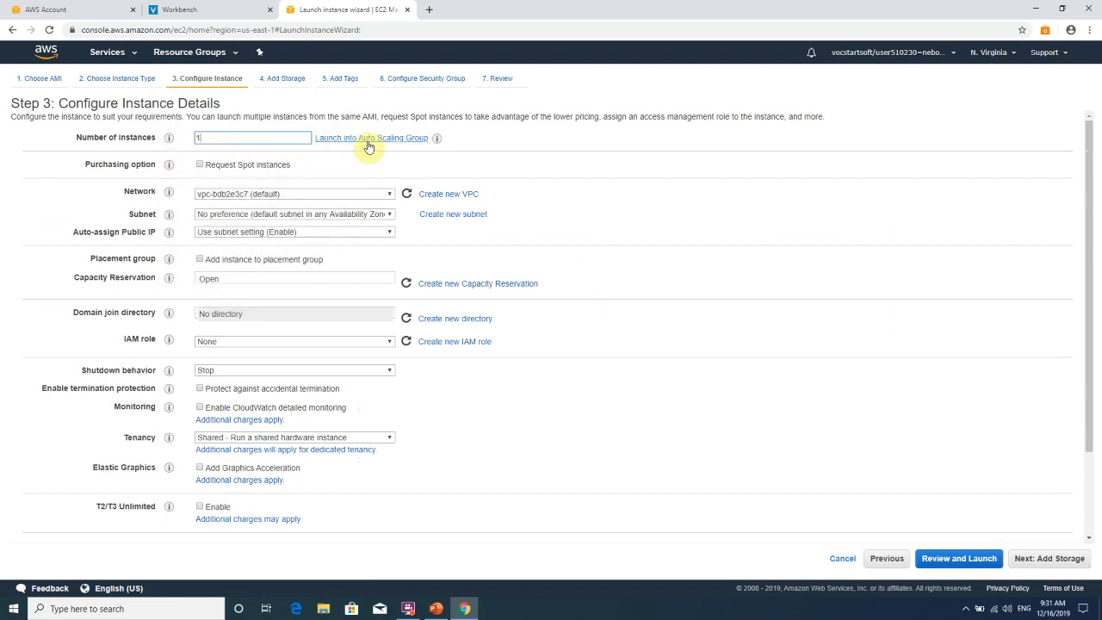
double_click(212, 136)
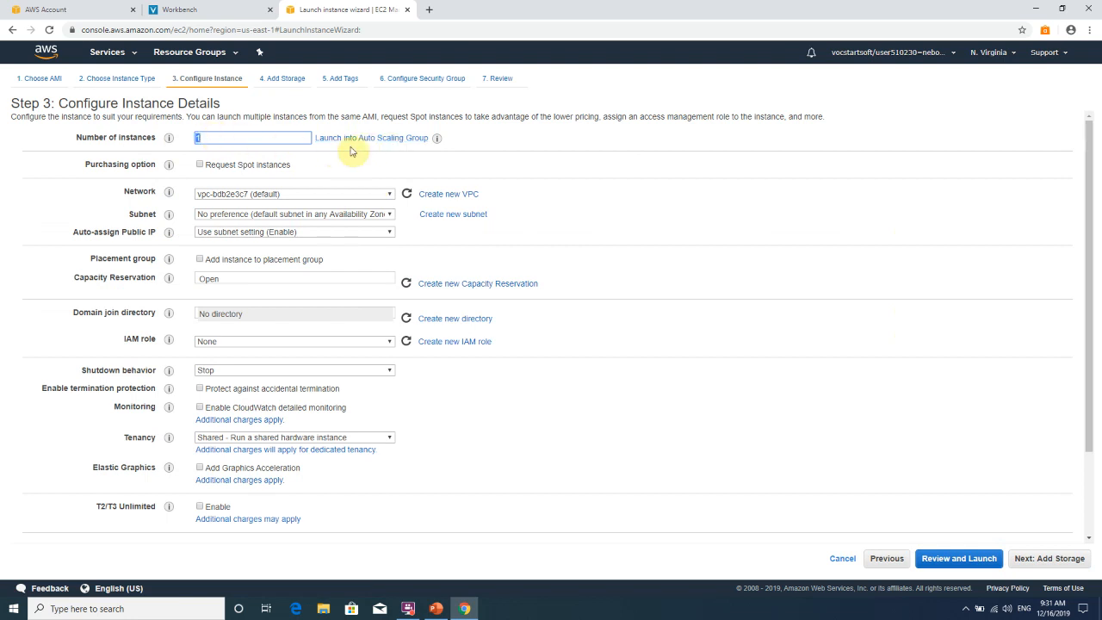
left_click(221, 140)
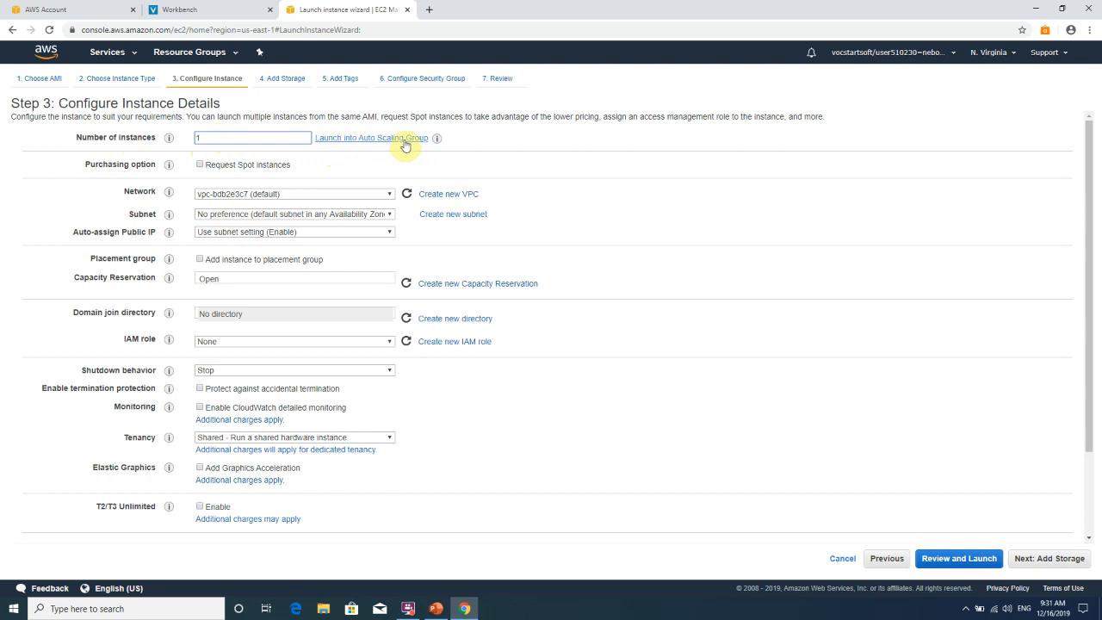
mouse_move(438, 143)
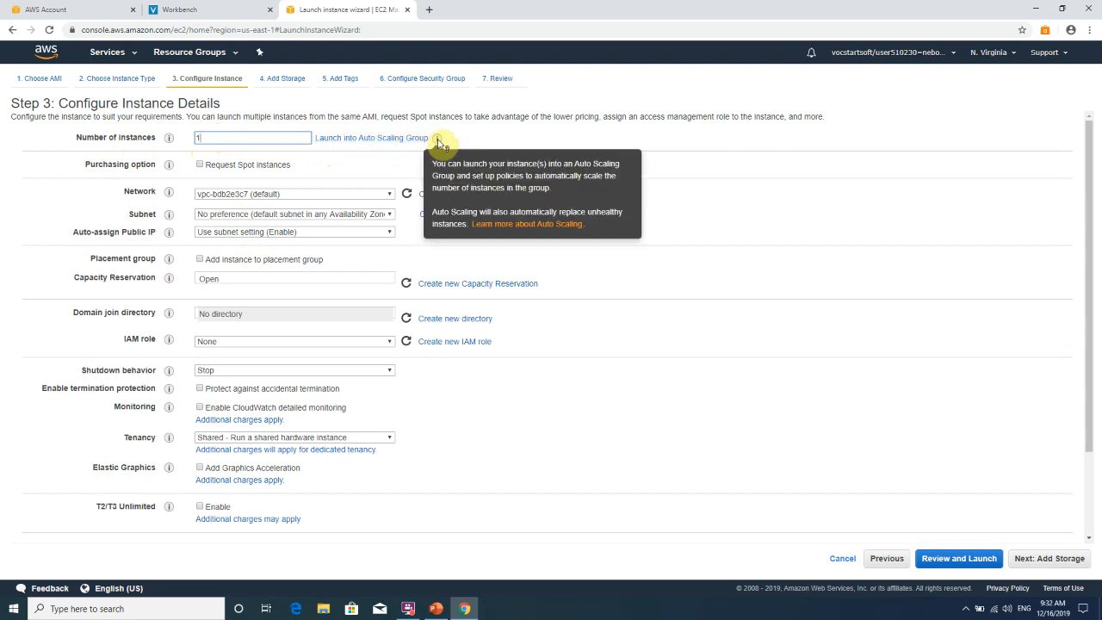
View the available network choices and the subnet options for the different Availability Zones.
left_click(304, 195)
left_click(308, 205)
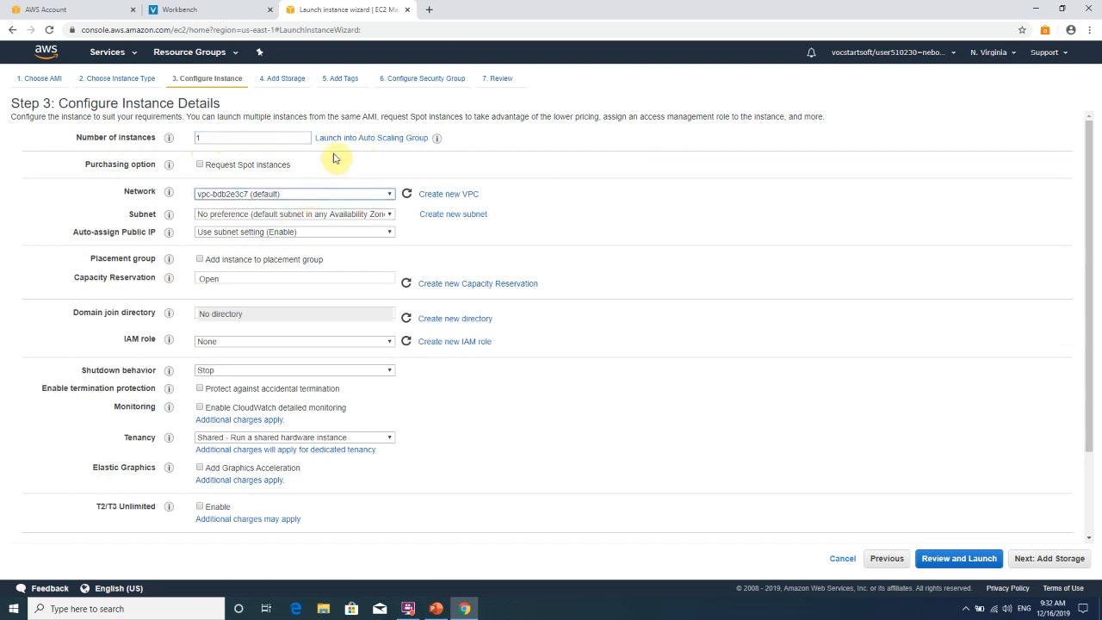
left_click(274, 195)
left_click(271, 205)
left_click(265, 215)
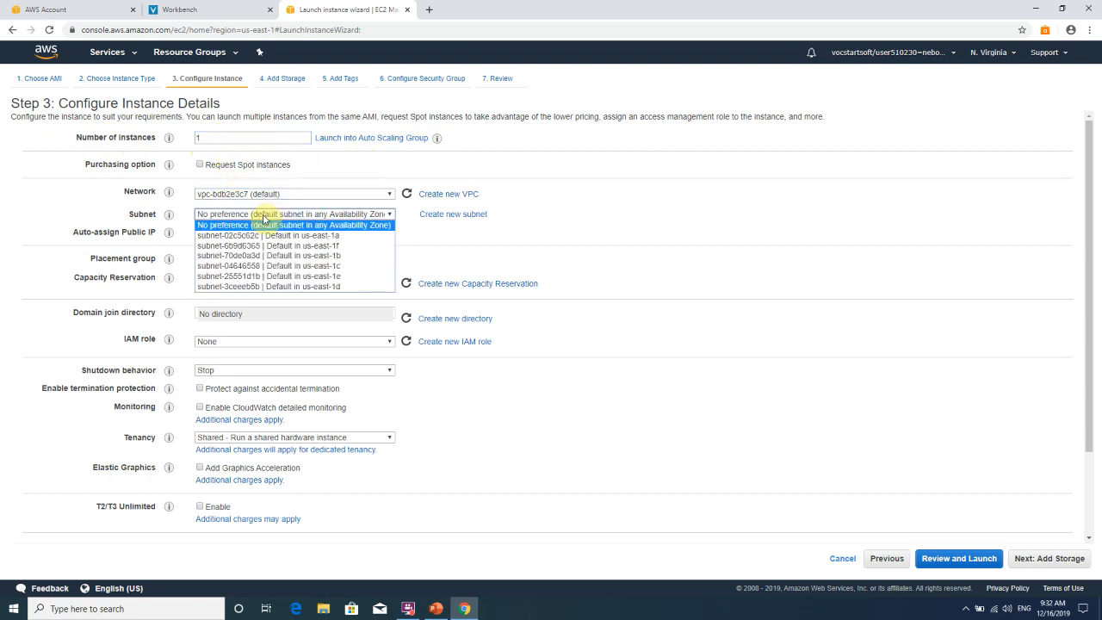
left_click(264, 220)
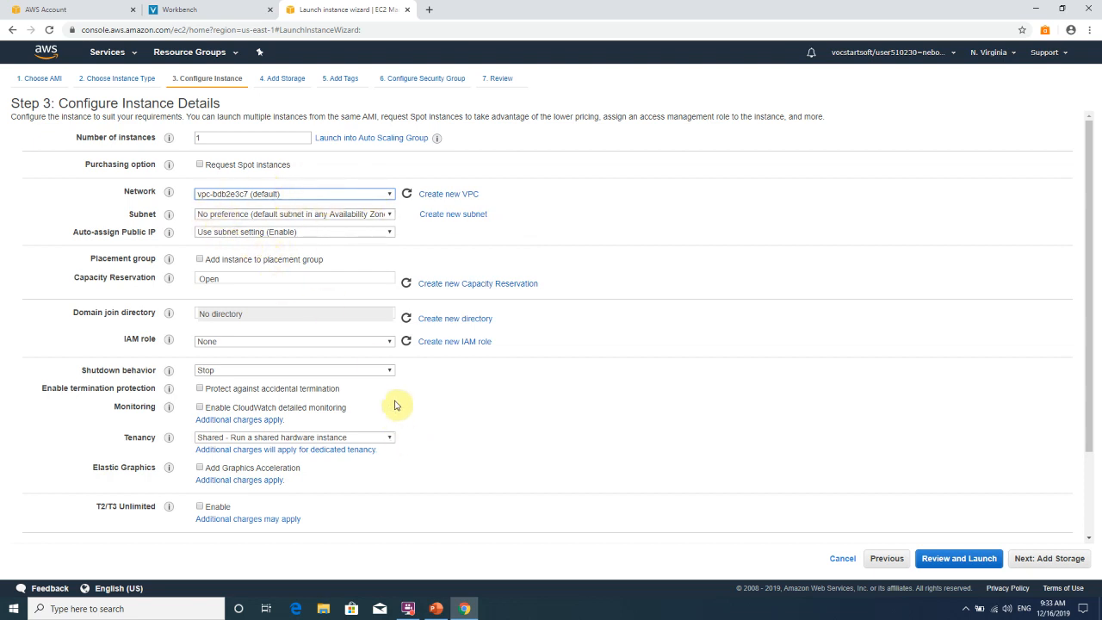
Examine the shutdown behavior setting, its explanation and the Stop and Terminate options.
scroll(411, 383, "down", 1)
scroll(411, 383, "up", 1)
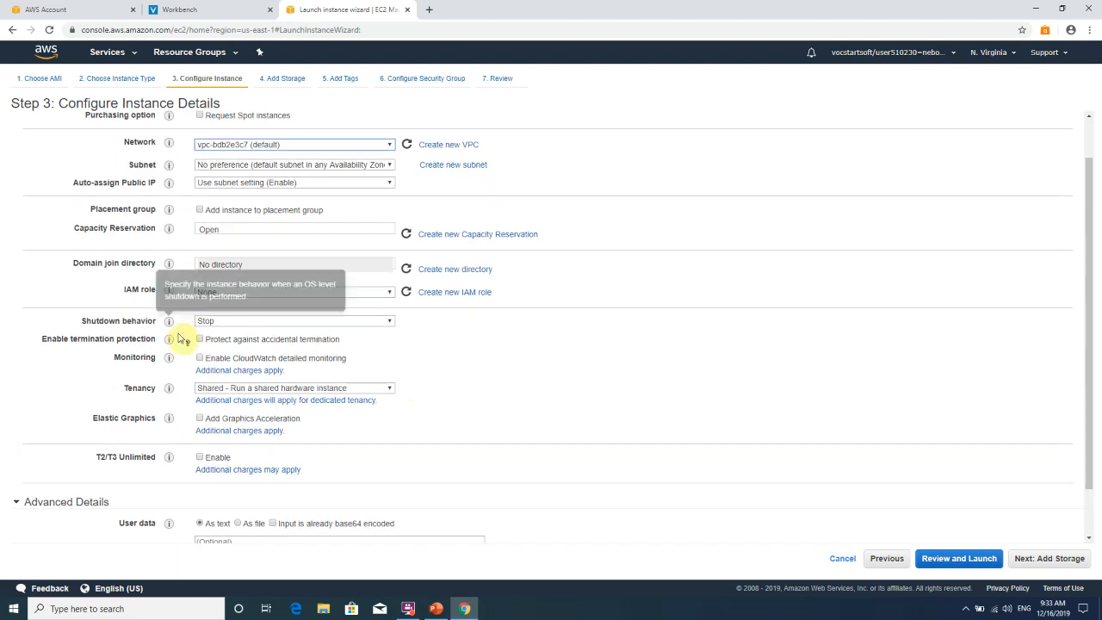
left_click(233, 322)
left_click(232, 323)
left_click(230, 322)
left_click(228, 322)
left_click(220, 322)
left_click(220, 322)
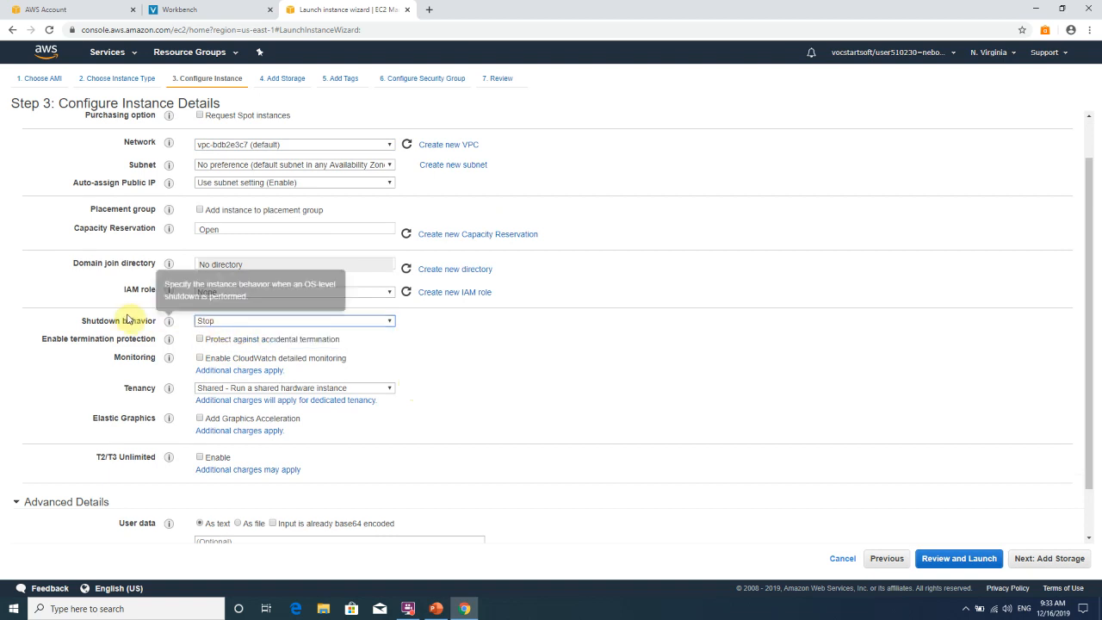
left_click(233, 322)
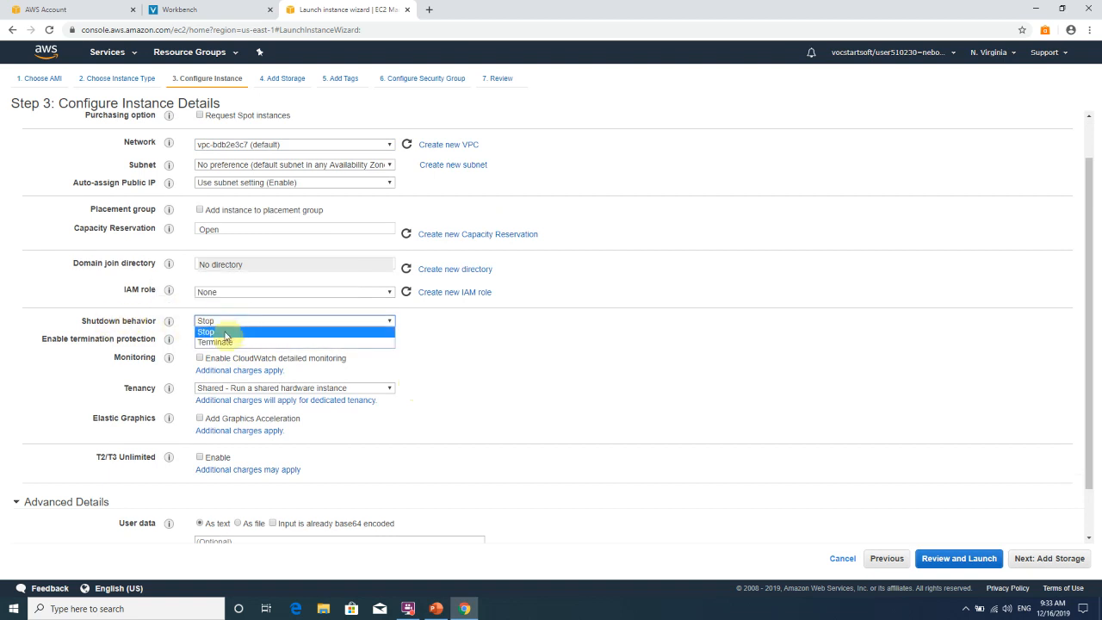
left_click(213, 327)
left_click(211, 322)
left_click(212, 322)
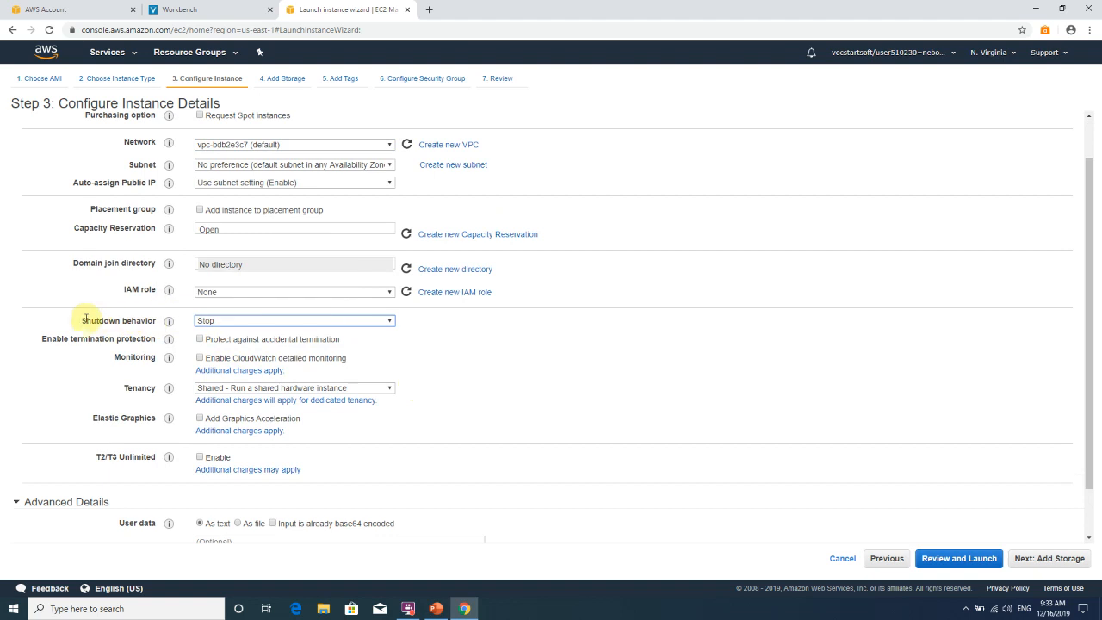
Select Stop as the instance's shutdown behavior.
left_click_drag(81, 320, 158, 321)
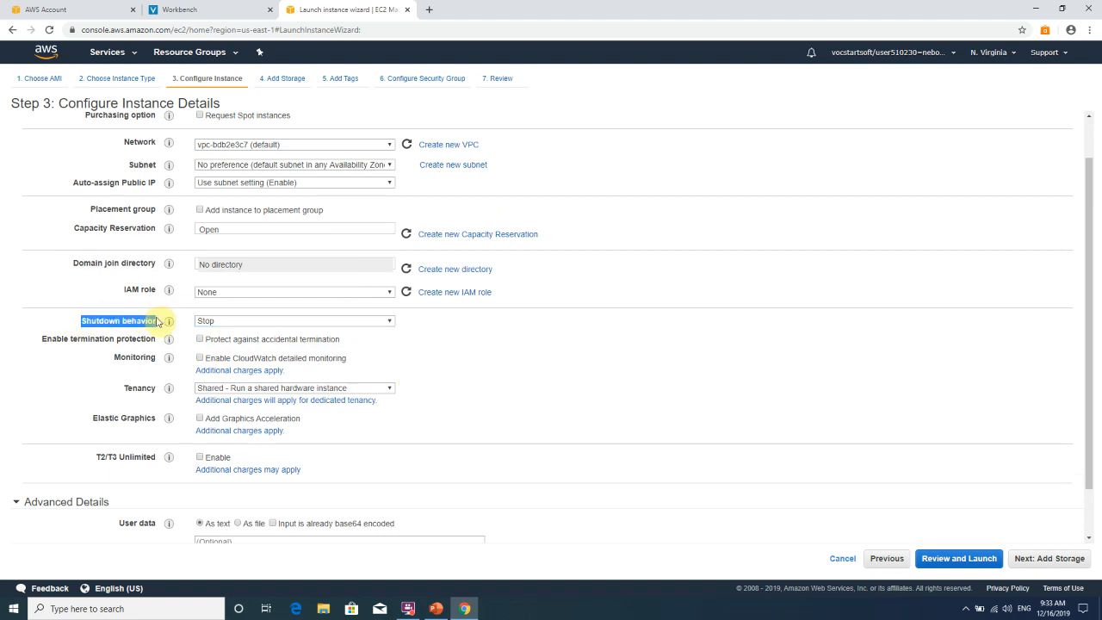
left_click(243, 321)
left_click(244, 321)
left_click(244, 323)
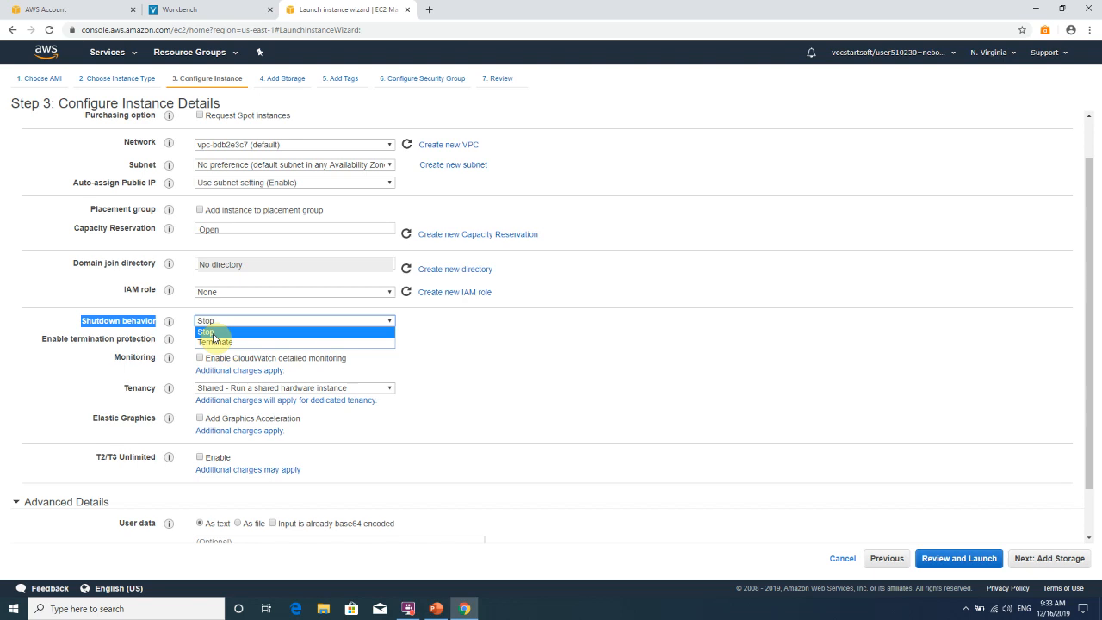
left_click(213, 334)
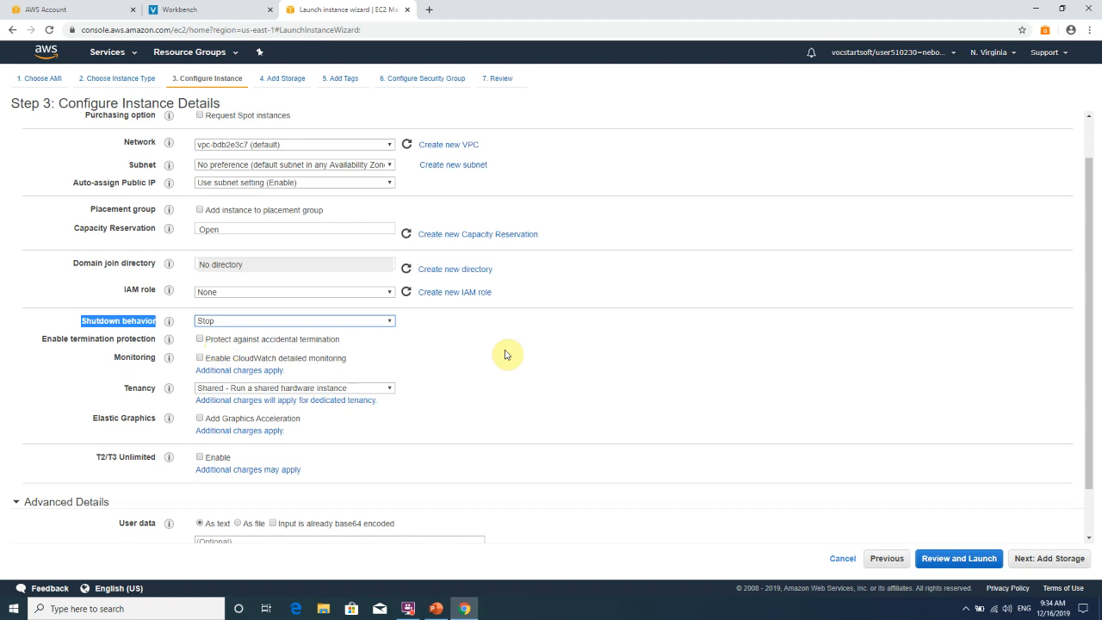
Try the dedicated instance tenancy and return the tenancy to Shared - Run a shared hardware instance.
left_click(339, 387)
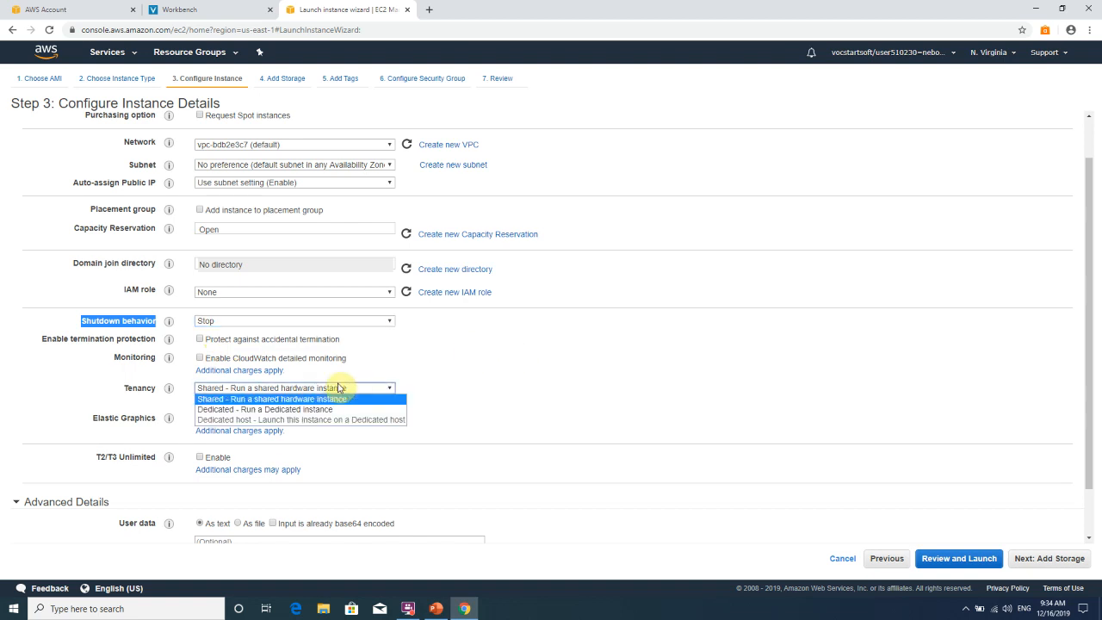
left_click(338, 388)
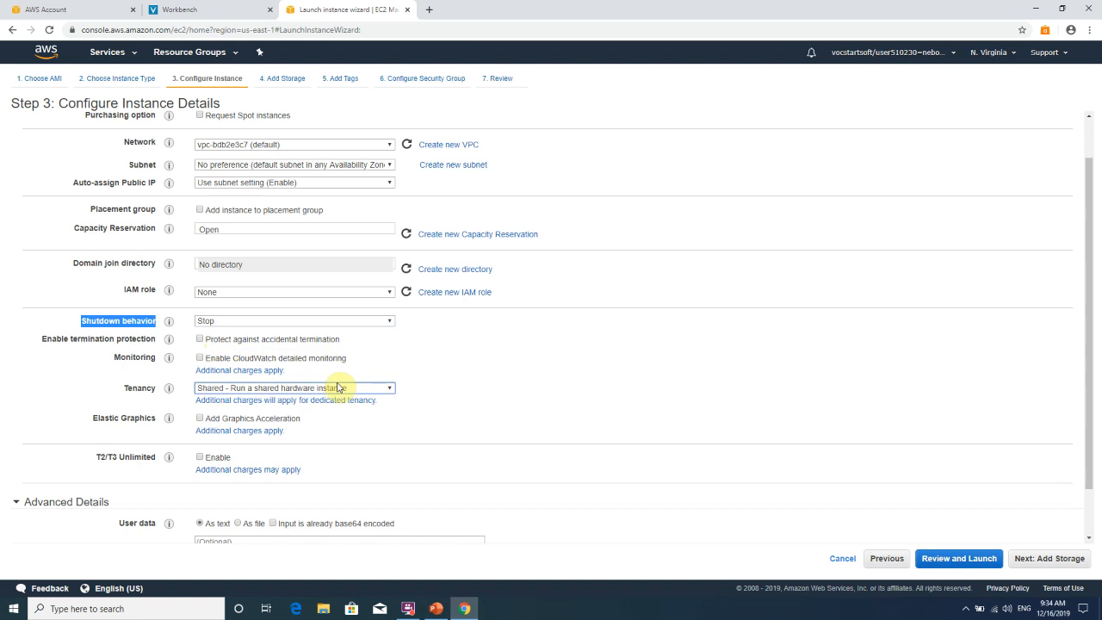
left_click(307, 388)
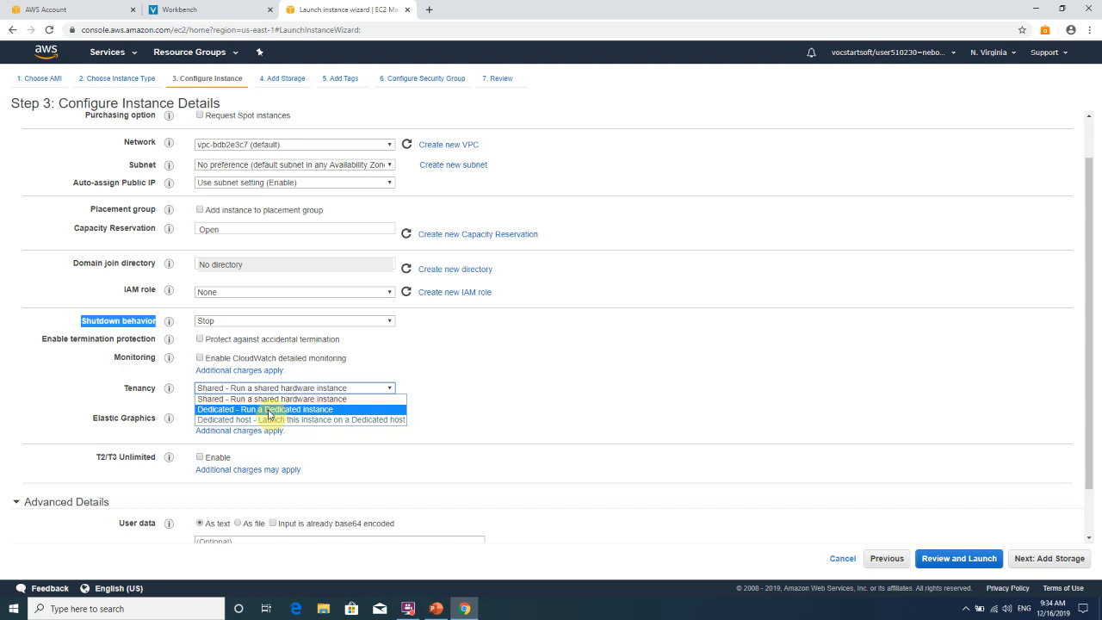
left_click(269, 410)
left_click(266, 392)
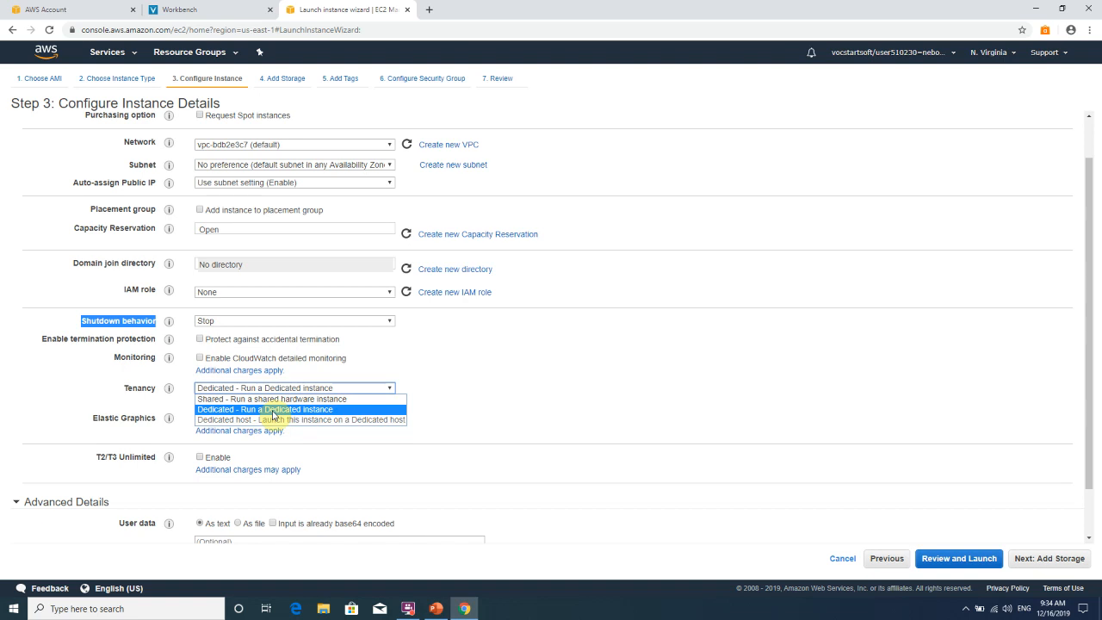
left_click(344, 399)
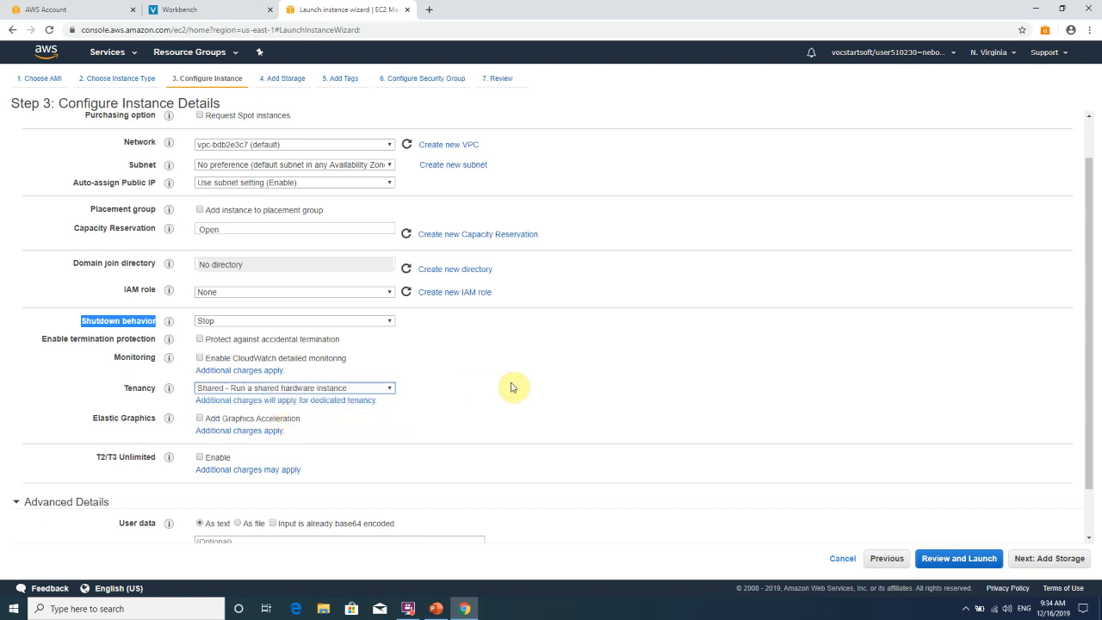
left_click(308, 389)
left_click(440, 382)
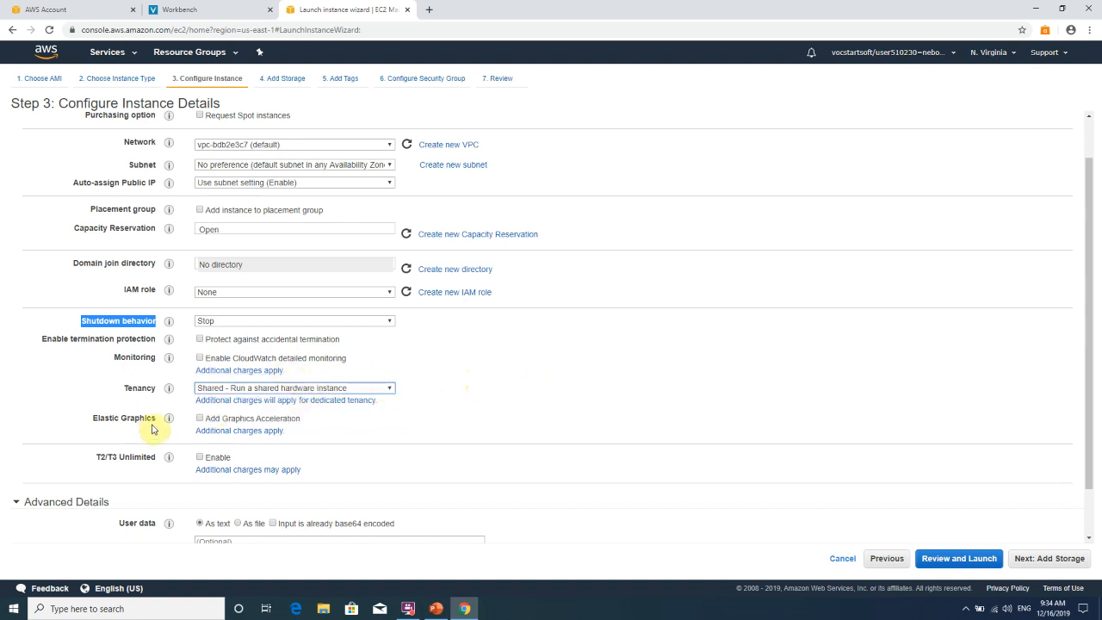
Try adding Elastic Graphics acceleration of type eg1.2xlarge and remove the graphics acceleration again.
left_click(200, 418)
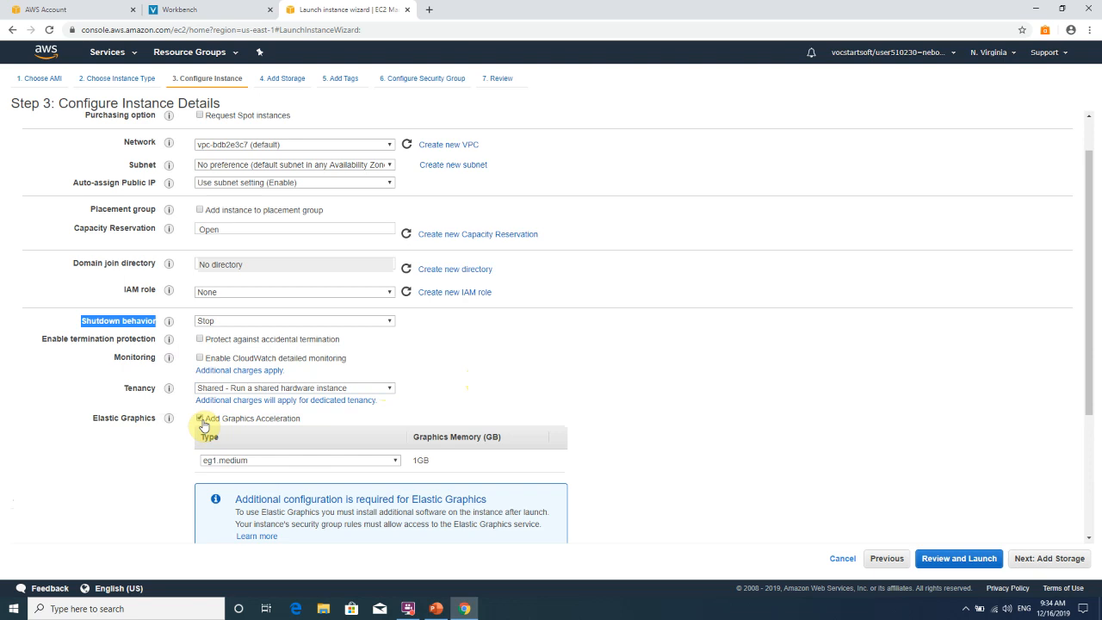
left_click(201, 419)
scroll(239, 386, "down", 1)
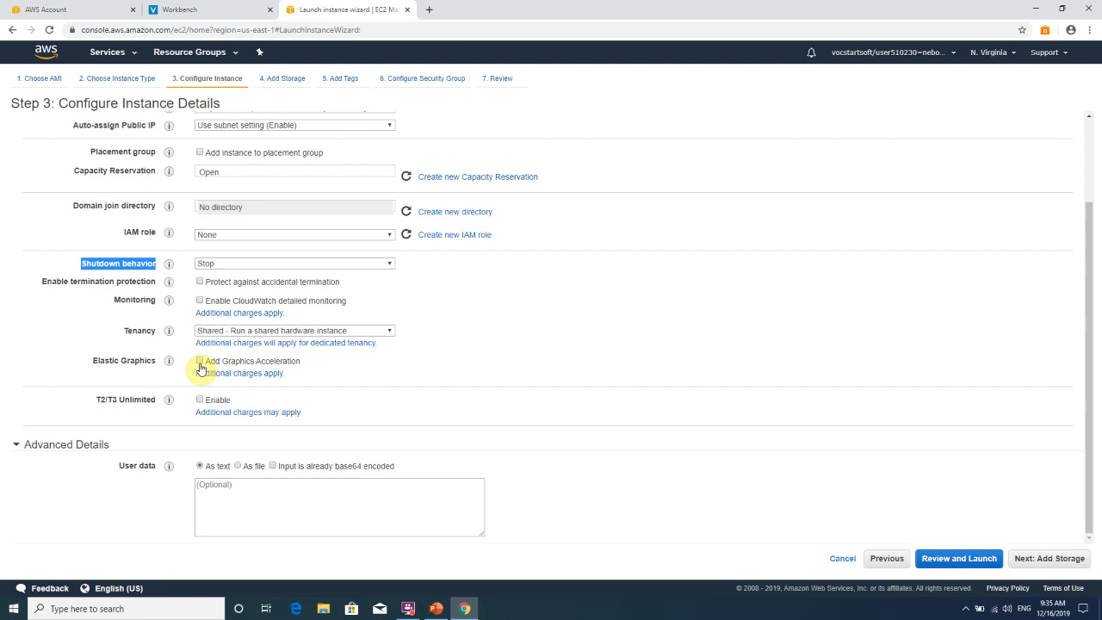
left_click(200, 362)
left_click(251, 397)
left_click(262, 443)
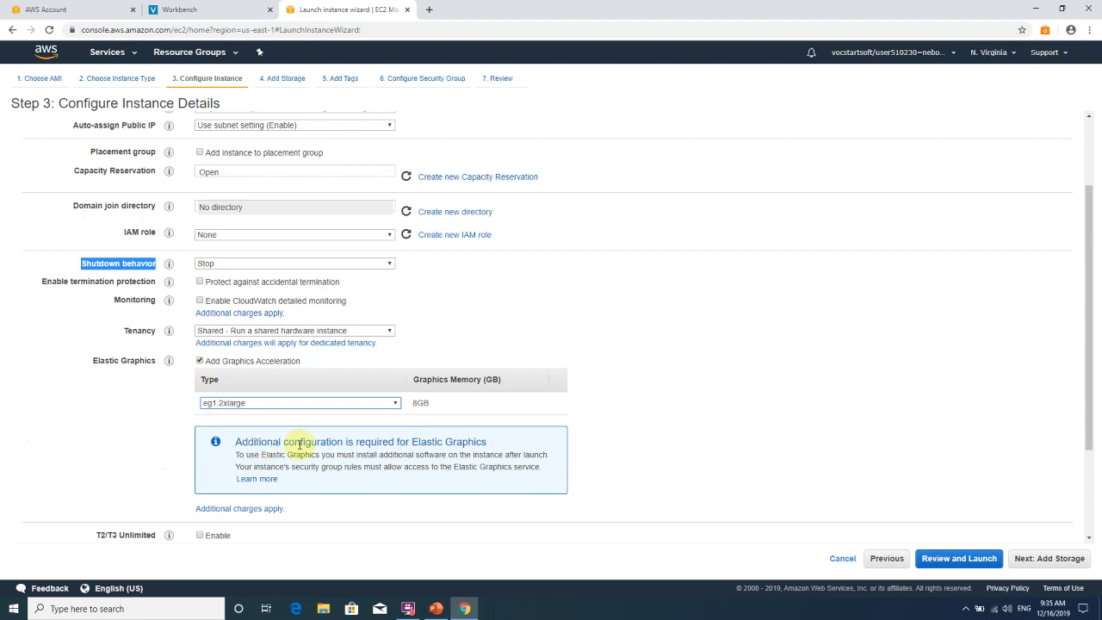
scroll(619, 437, "down", 2)
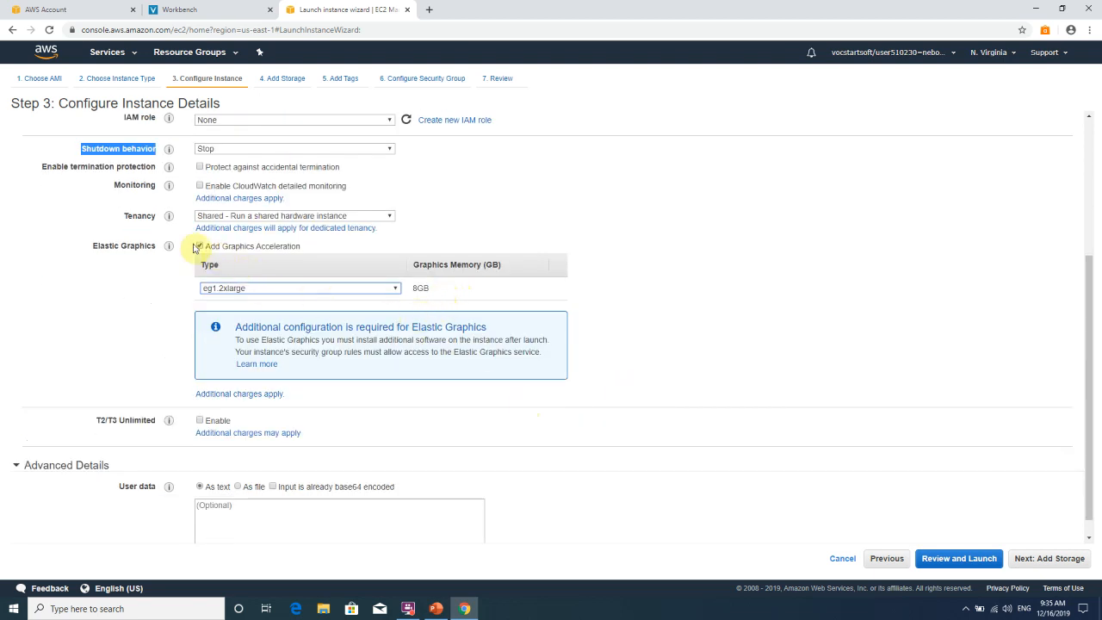
left_click(198, 247)
scroll(460, 323, "up", 2)
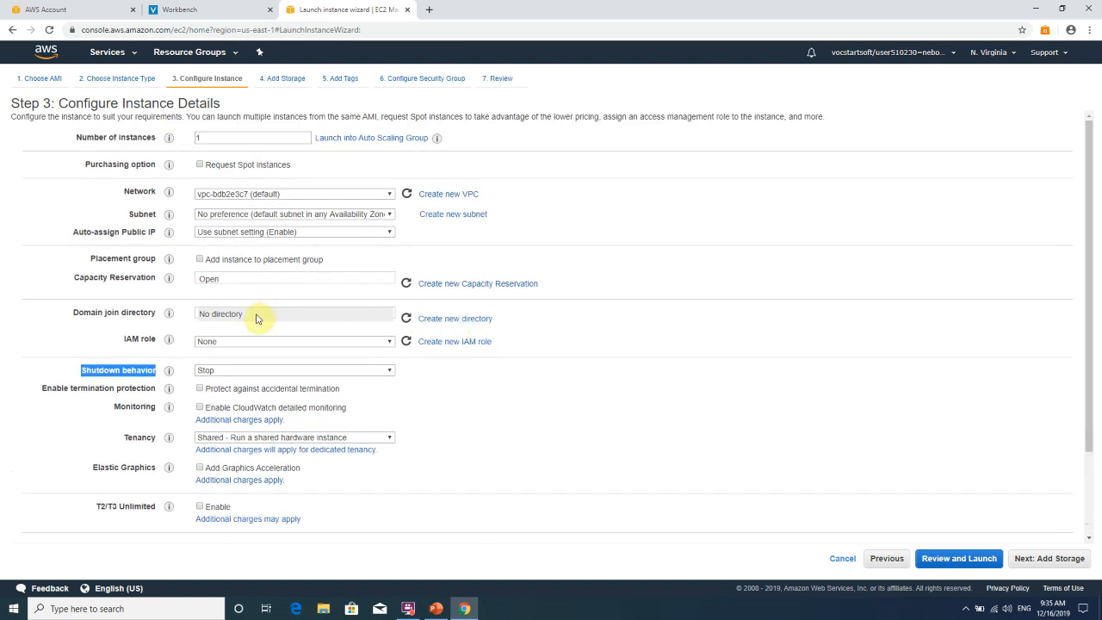
Review the CloudWatch detailed monitoring and user data options, and proceed to adding storage.
left_click(200, 409)
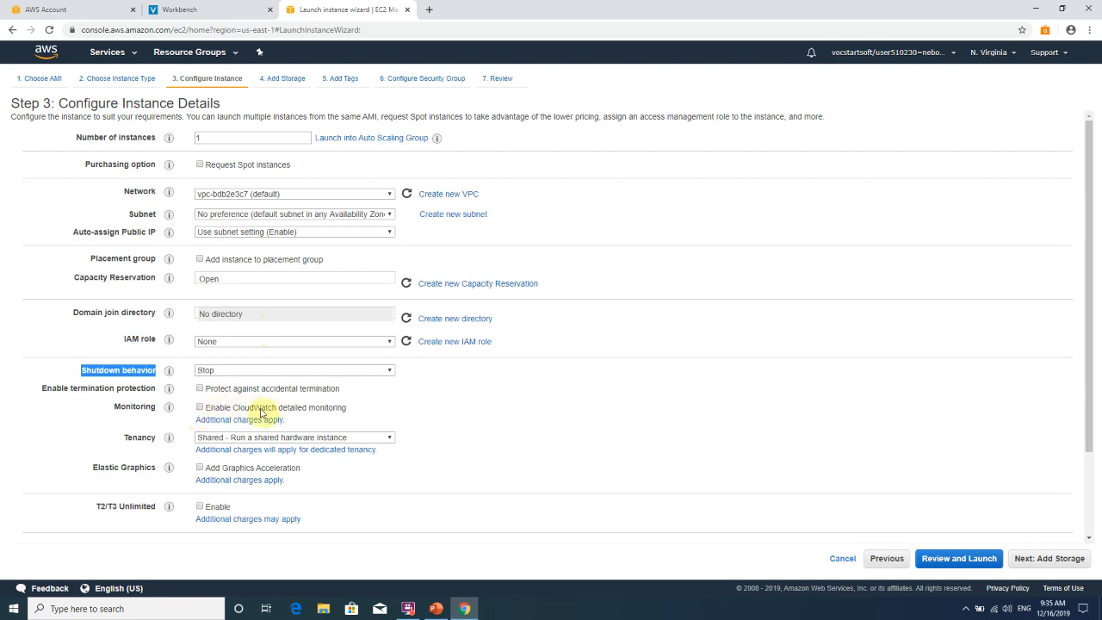
left_click(200, 411)
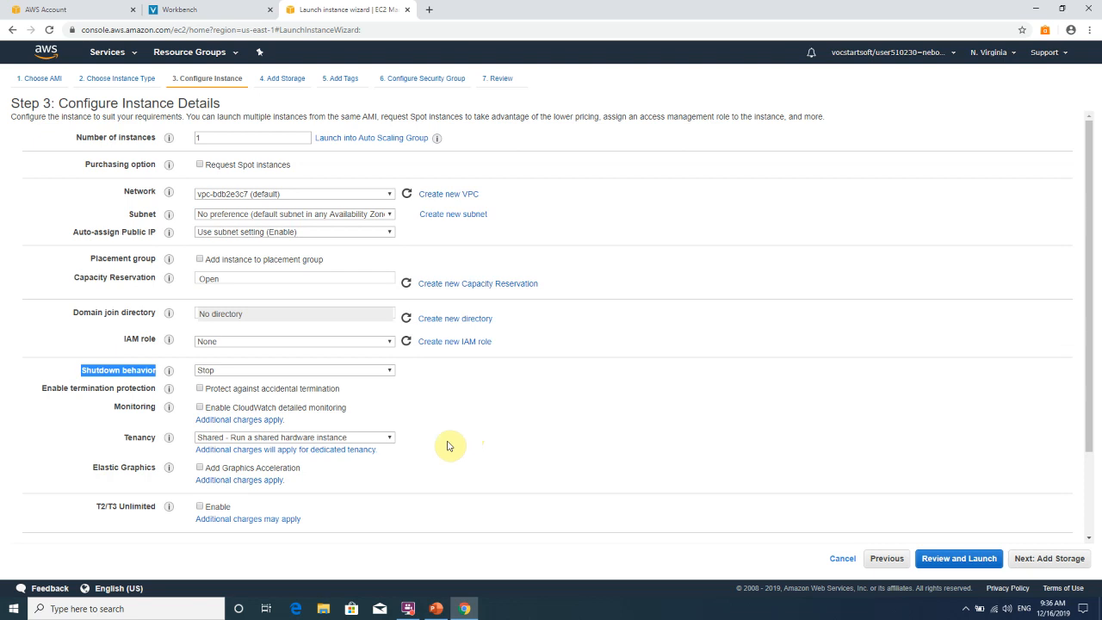
scroll(463, 421, "down", 2)
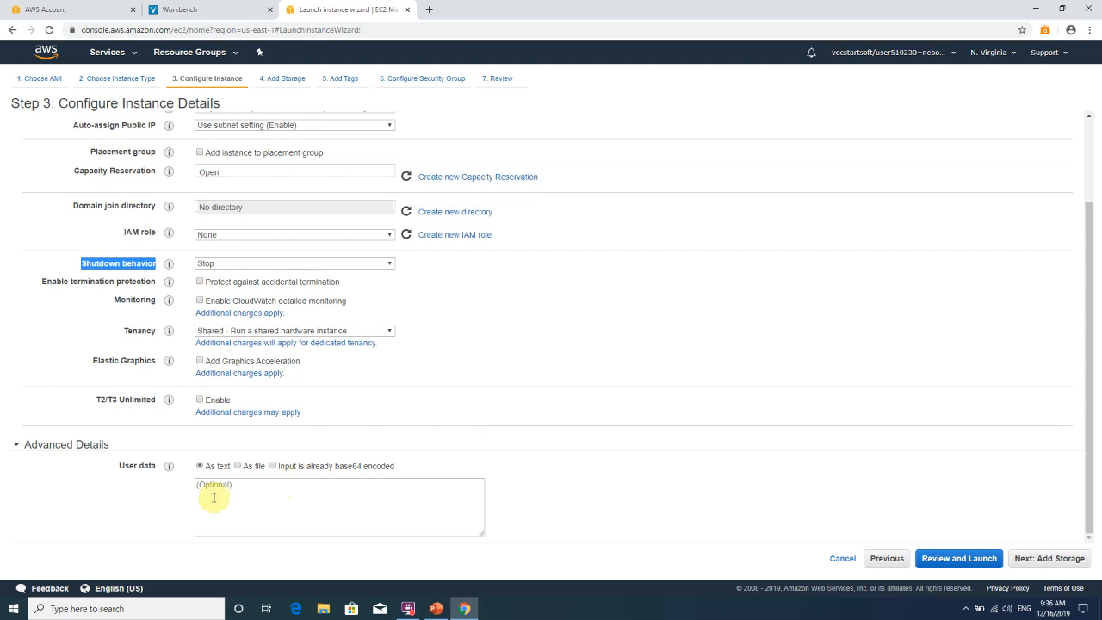
left_click(1081, 561)
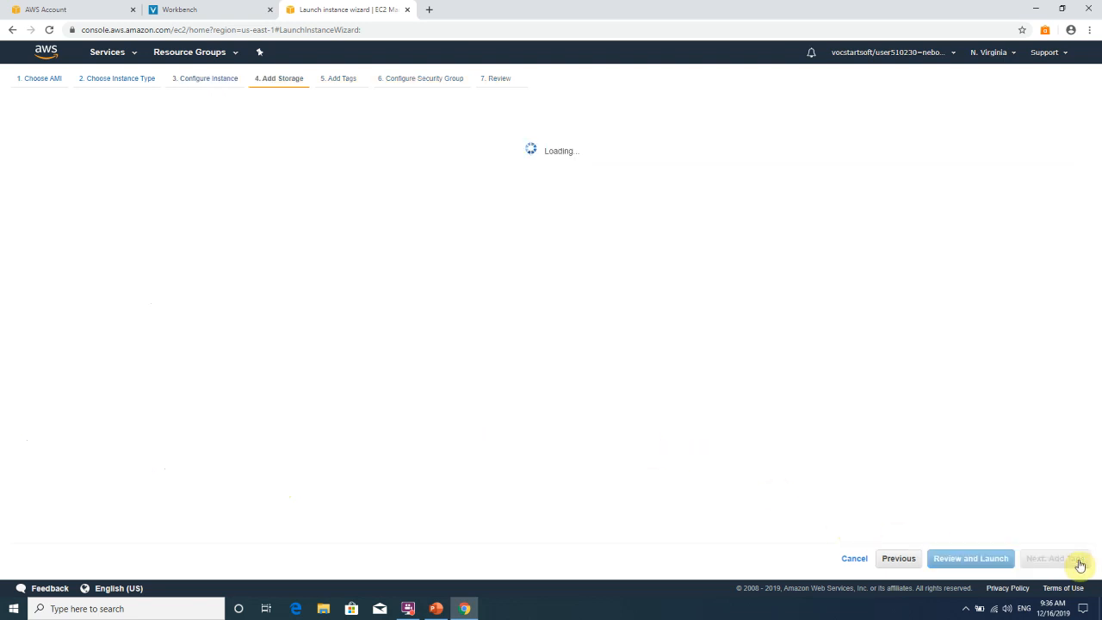
Inspect the root volume's size and try adding a new EBS volume to the instance.
double_click(331, 199)
left_click(333, 199)
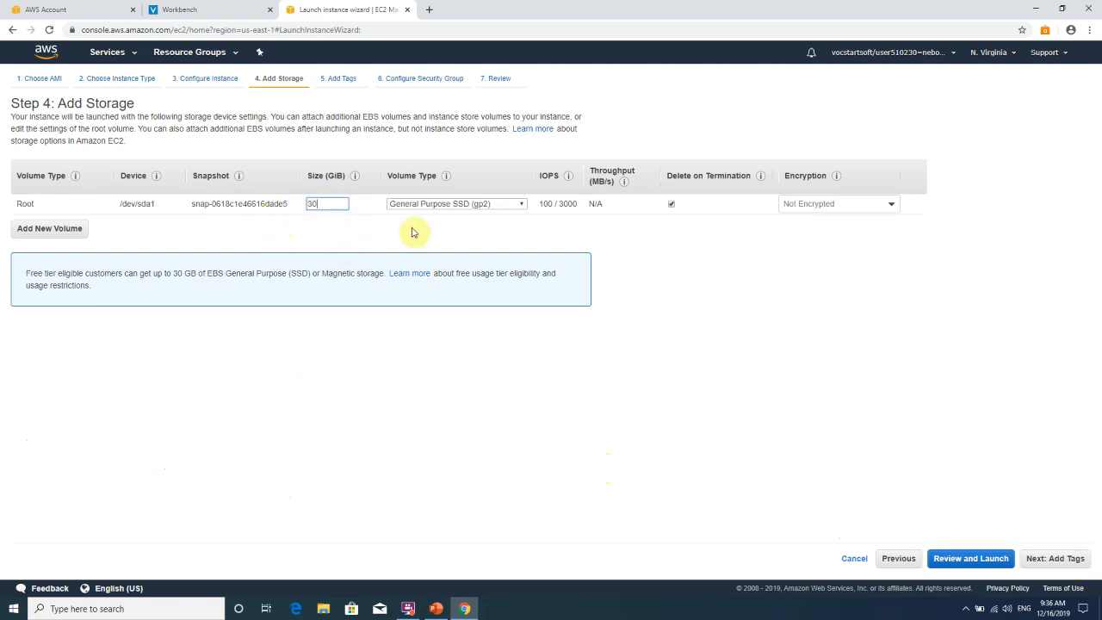
left_click(48, 228)
left_click(315, 223)
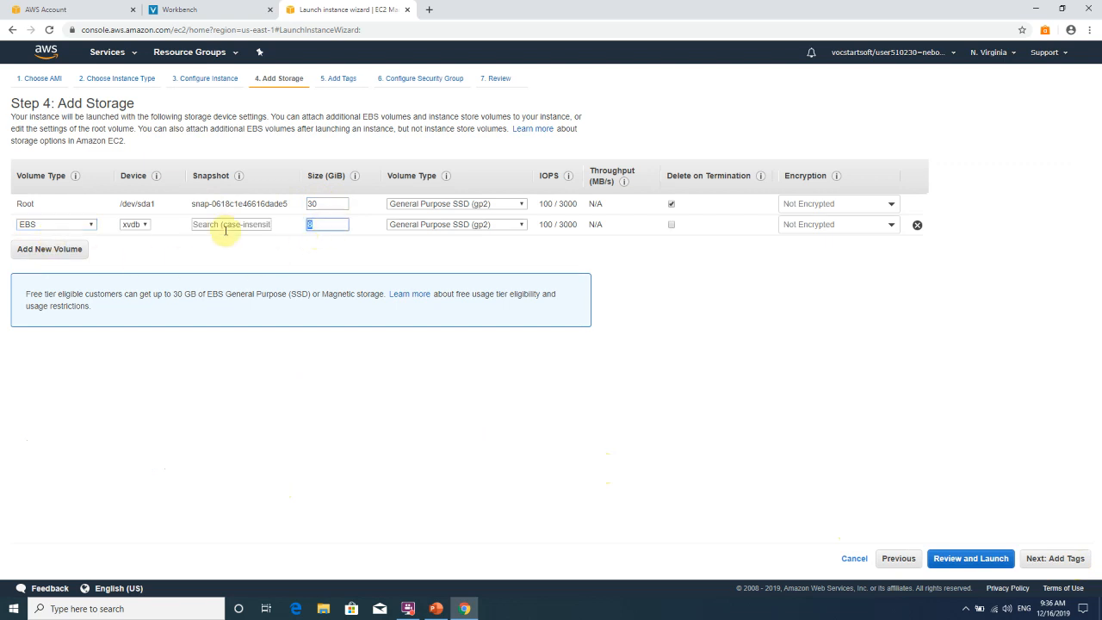
left_click(78, 226)
left_click(78, 227)
Compare the sizes of the root volume and the added volume, and view the added volume's type options.
double_click(332, 206)
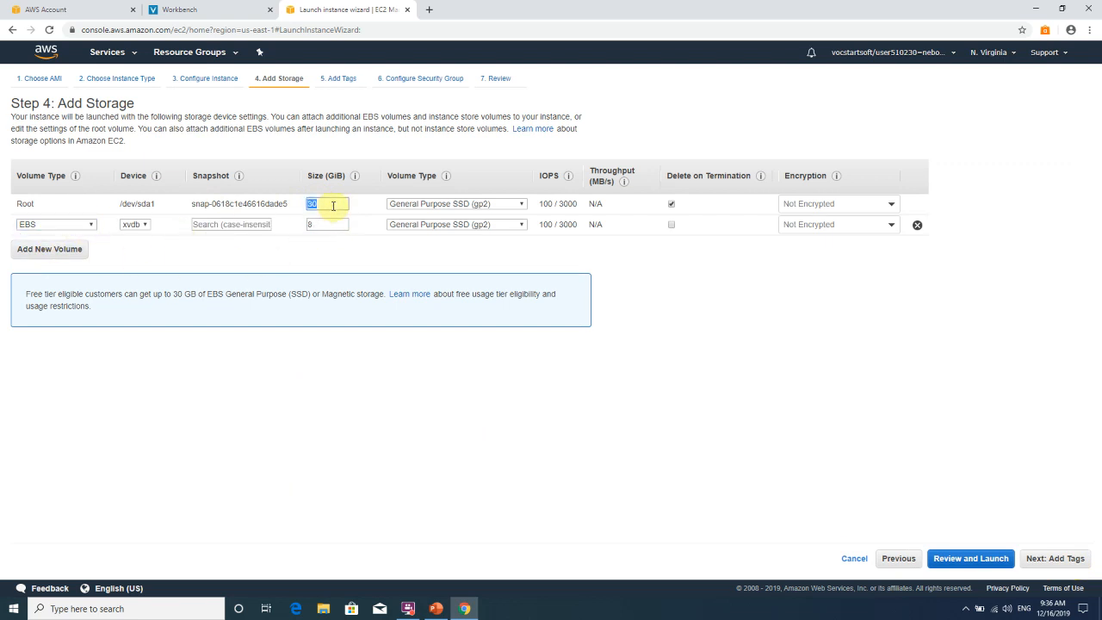
double_click(328, 224)
left_click_drag(326, 225, 295, 226)
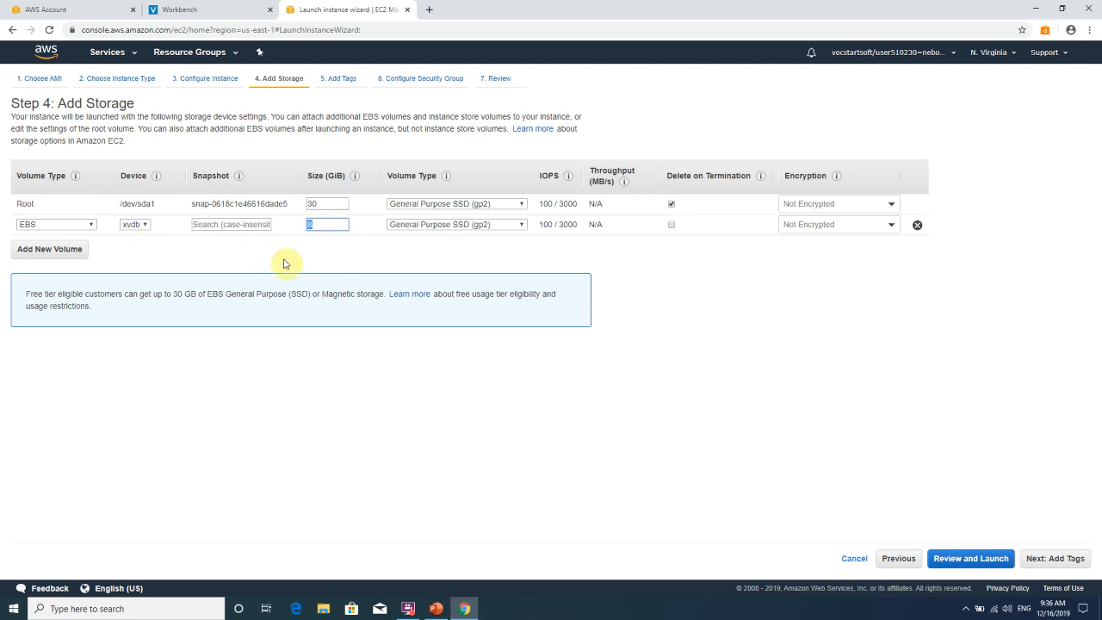
left_click(59, 225)
left_click(39, 234)
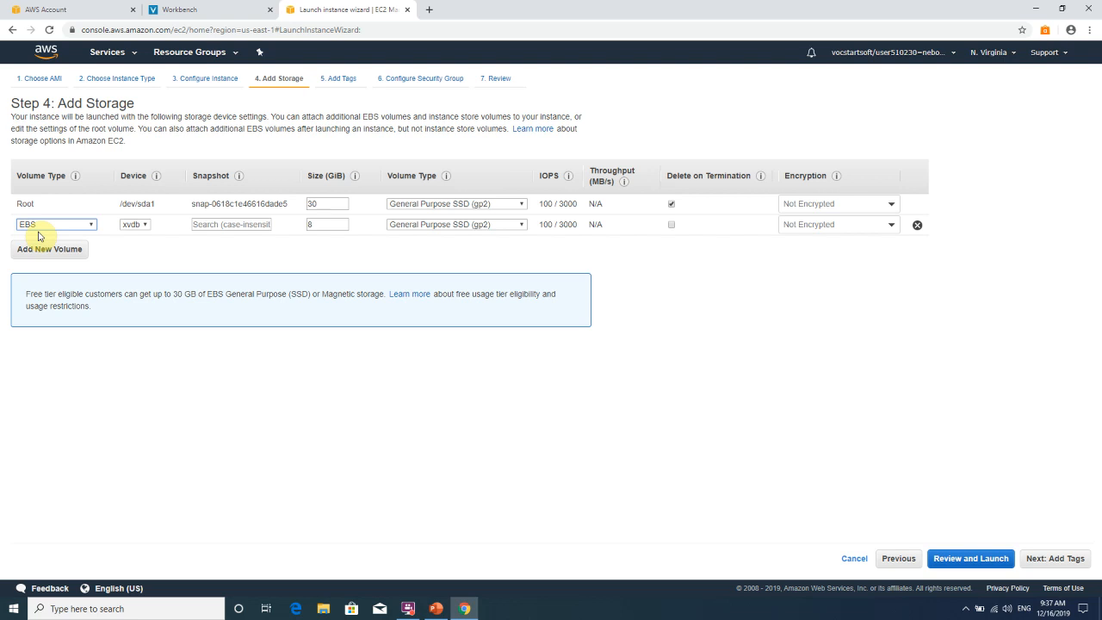
Remove the additional EBS volume from the instance's storage.
double_click(321, 225)
double_click(337, 203)
left_click(917, 224)
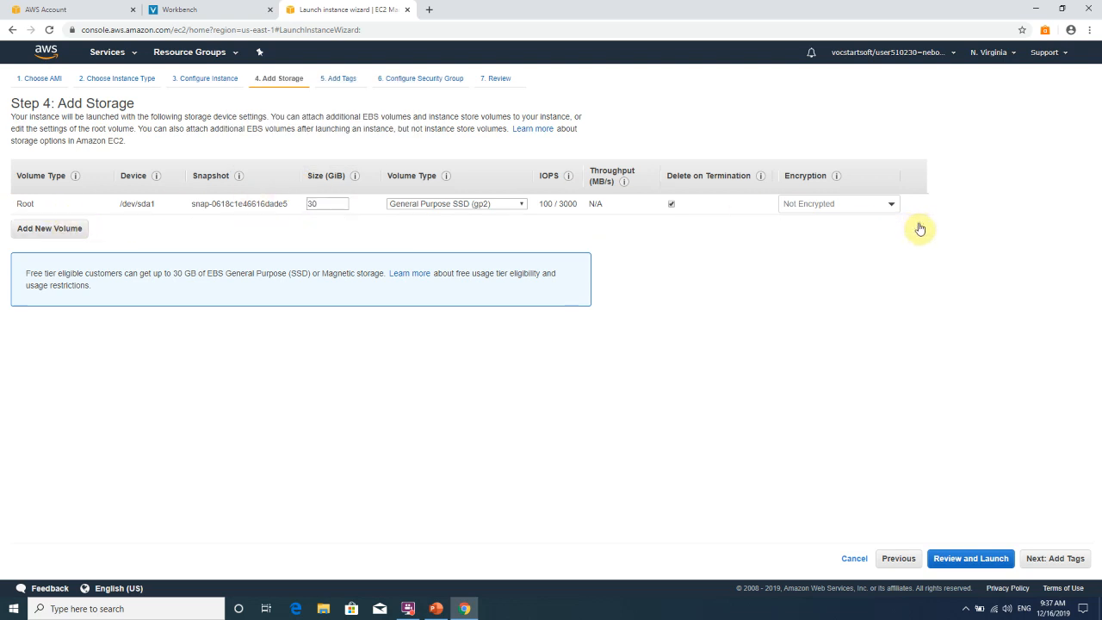
Review the root volume's size, delete-on-termination setting and encryption options without changing them.
double_click(316, 203)
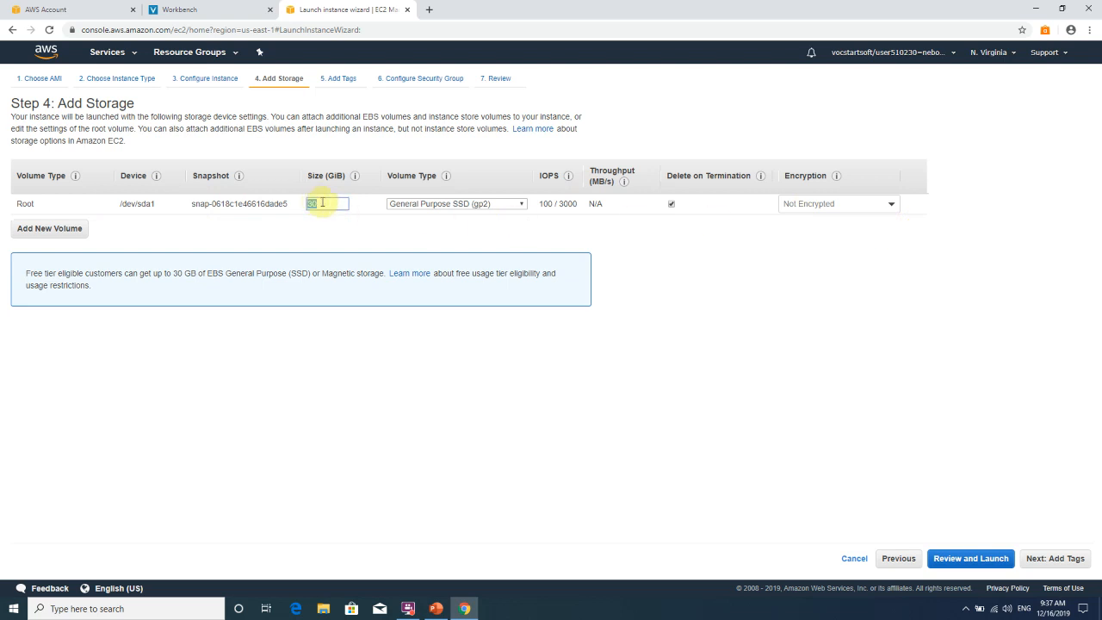
left_click(671, 206)
left_click(672, 207)
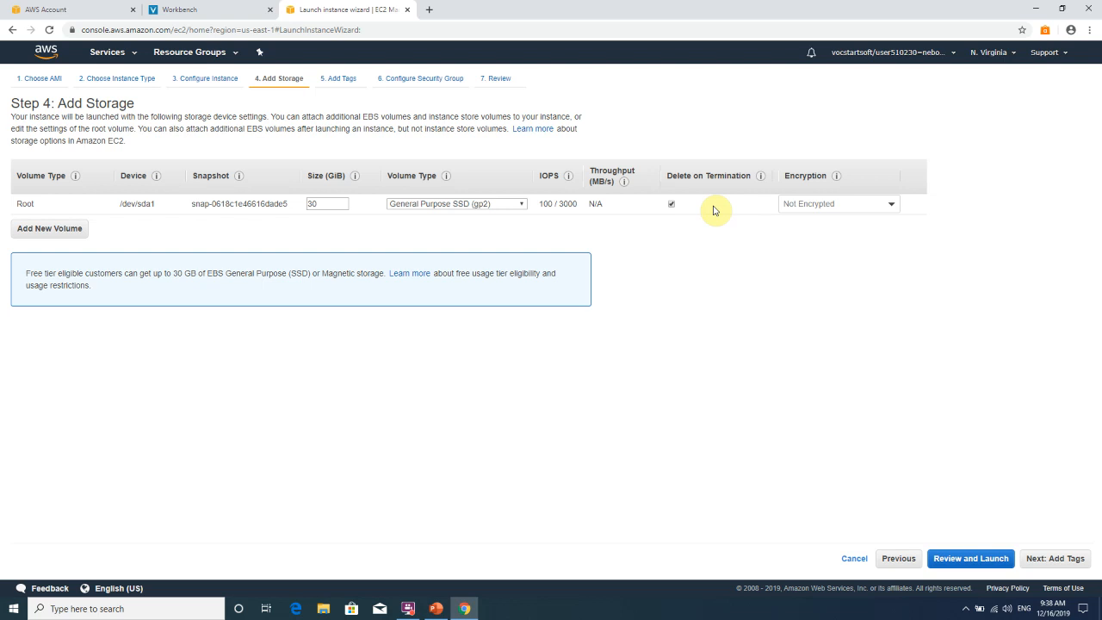
left_click(819, 207)
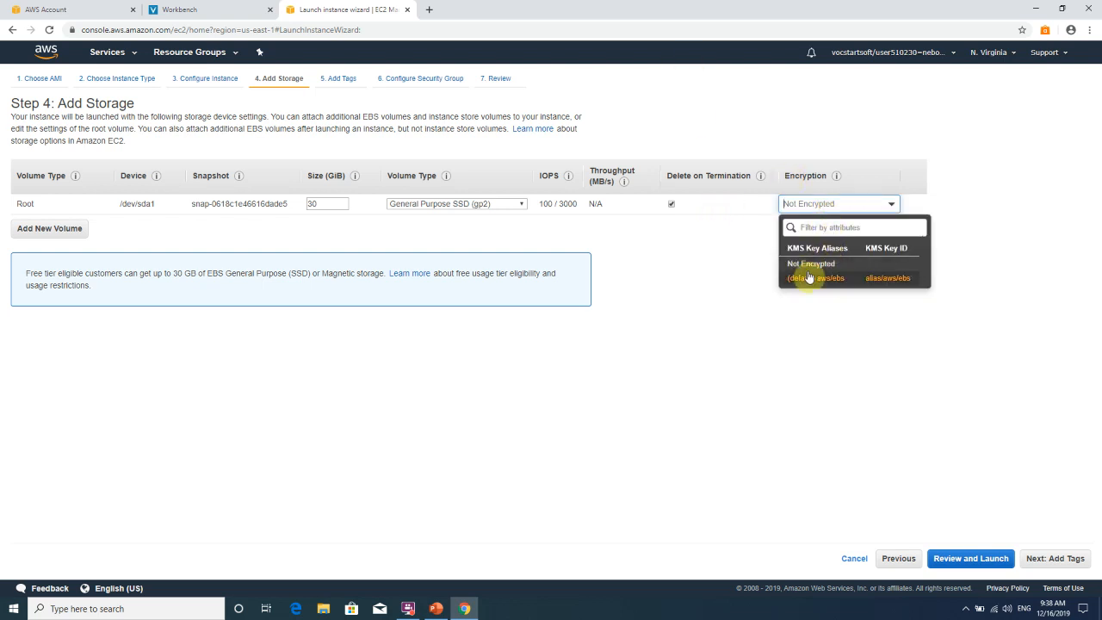
left_click(735, 265)
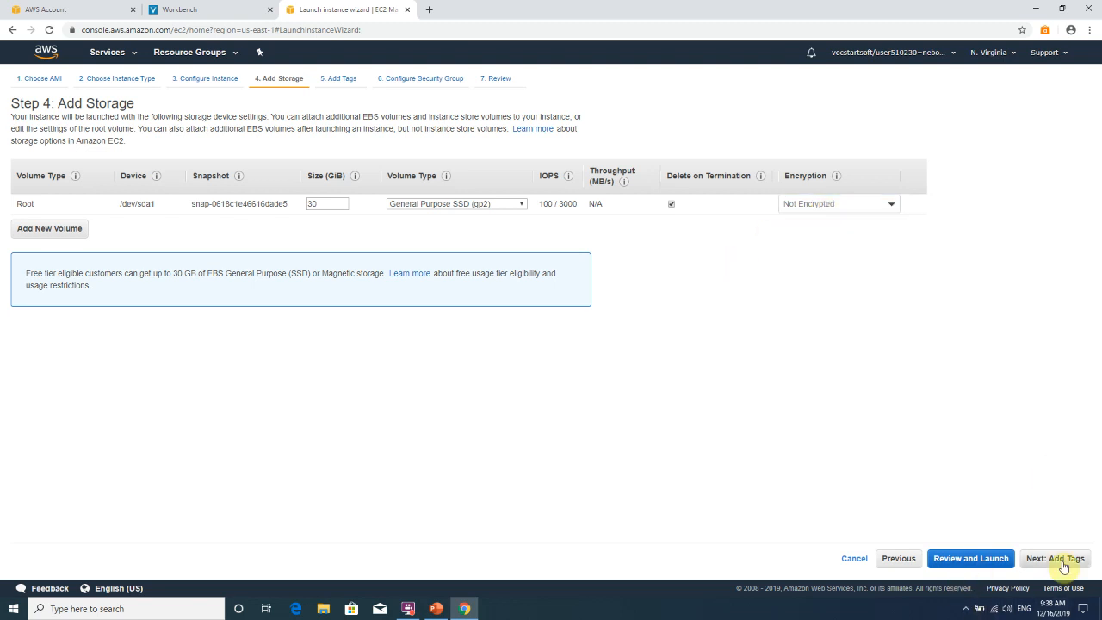
left_click(880, 205)
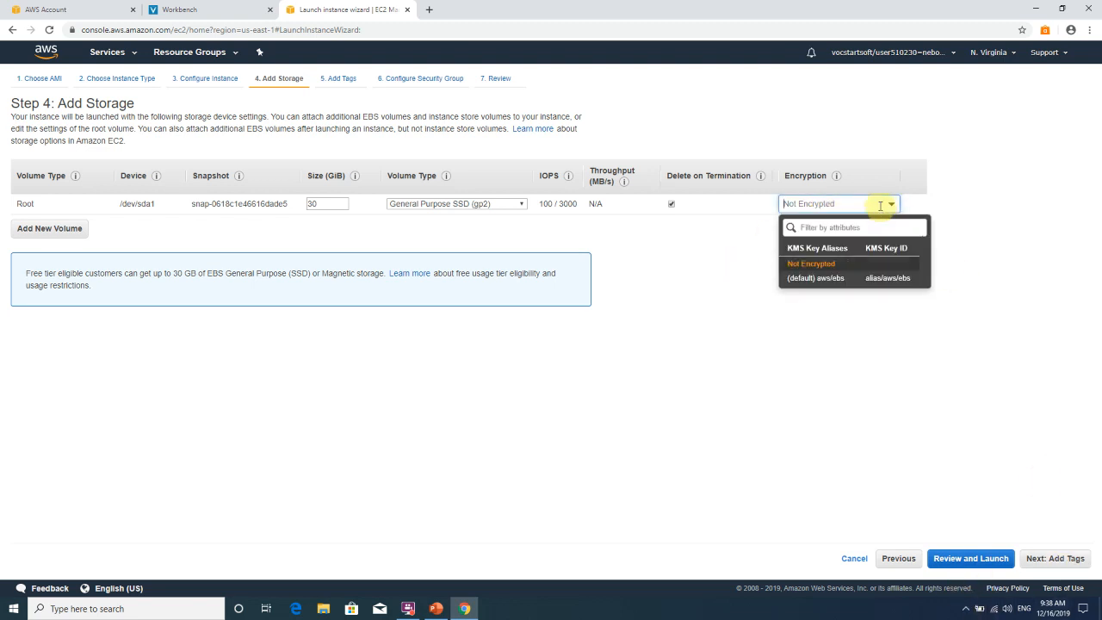
left_click(885, 401)
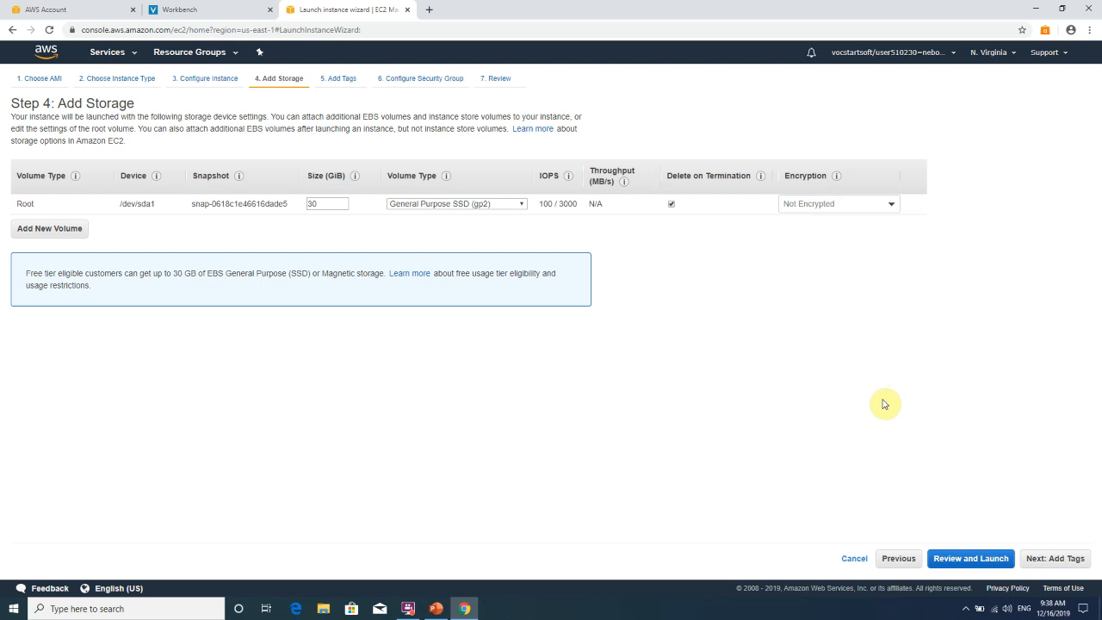
Proceed to tagging and add a tag with key WS2K16 DataCenter and value Primary Domain Controller.
left_click(1061, 562)
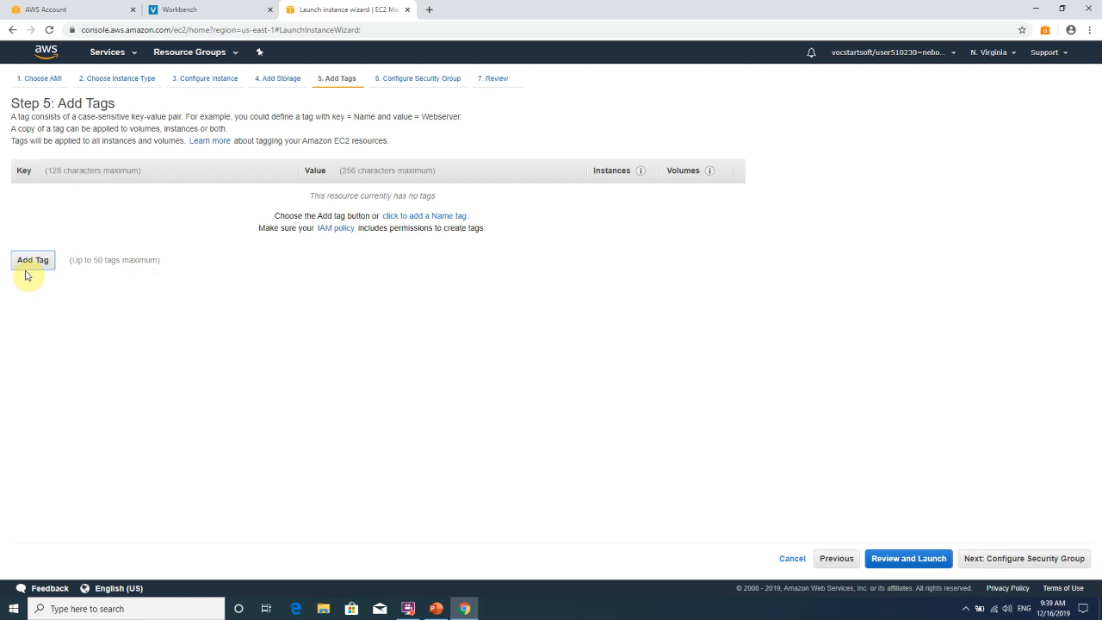
left_click(29, 263)
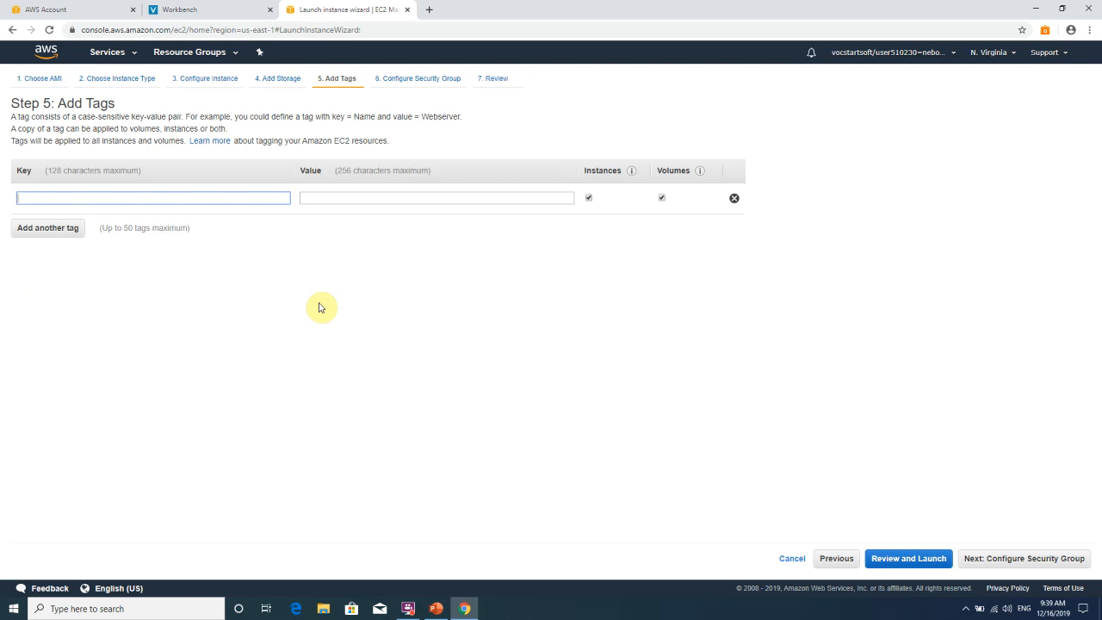
type("WS")
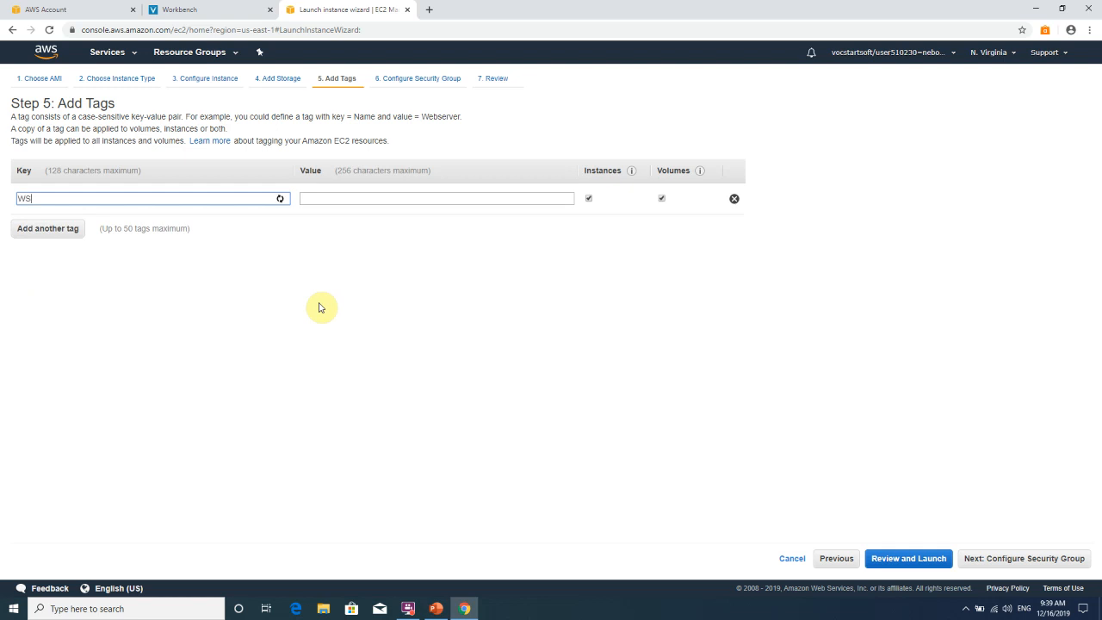
type("2K6")
type("6 Da")
type("taCenter")
key("Tab")
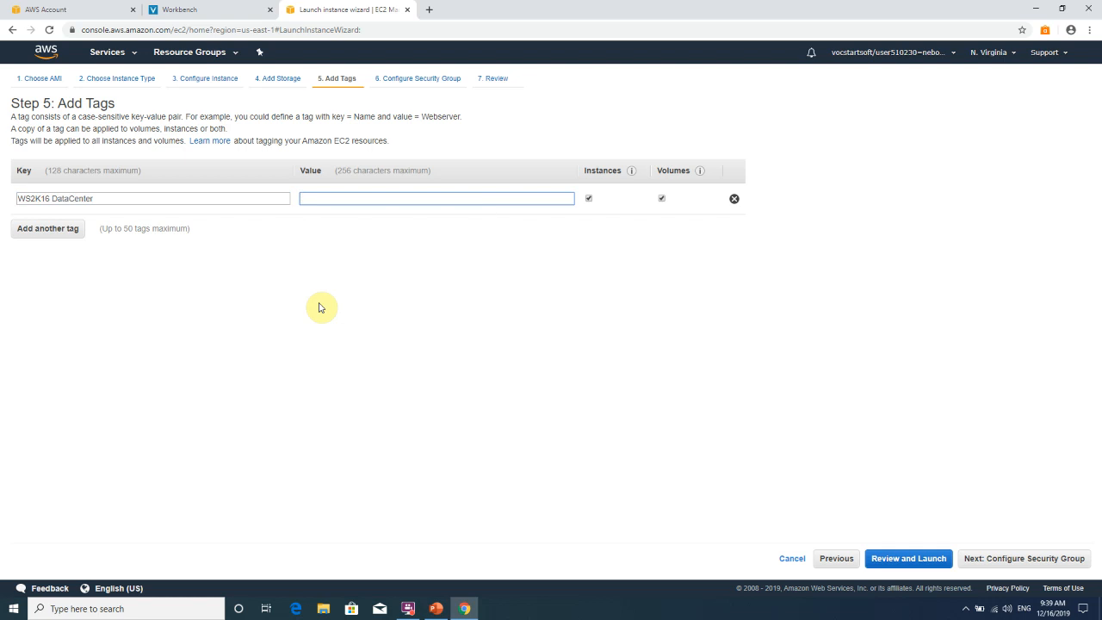
type("Primary Domain Controller")
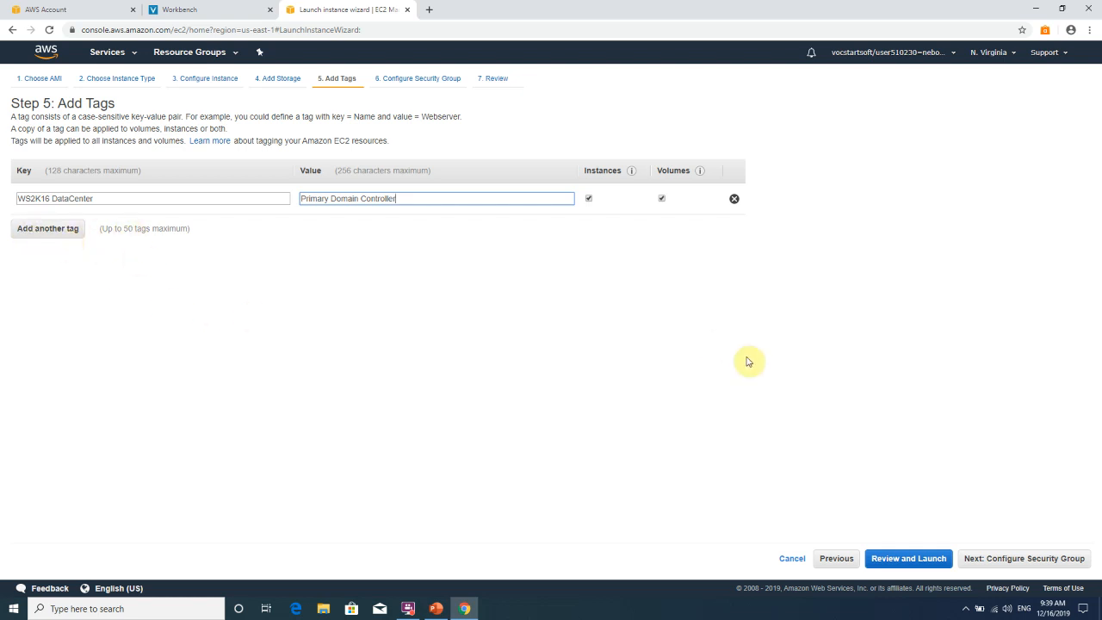
Proceed to security group configuration, naming the new group SDE Group with the description "This is just for teaching purposes".
left_click(1048, 563)
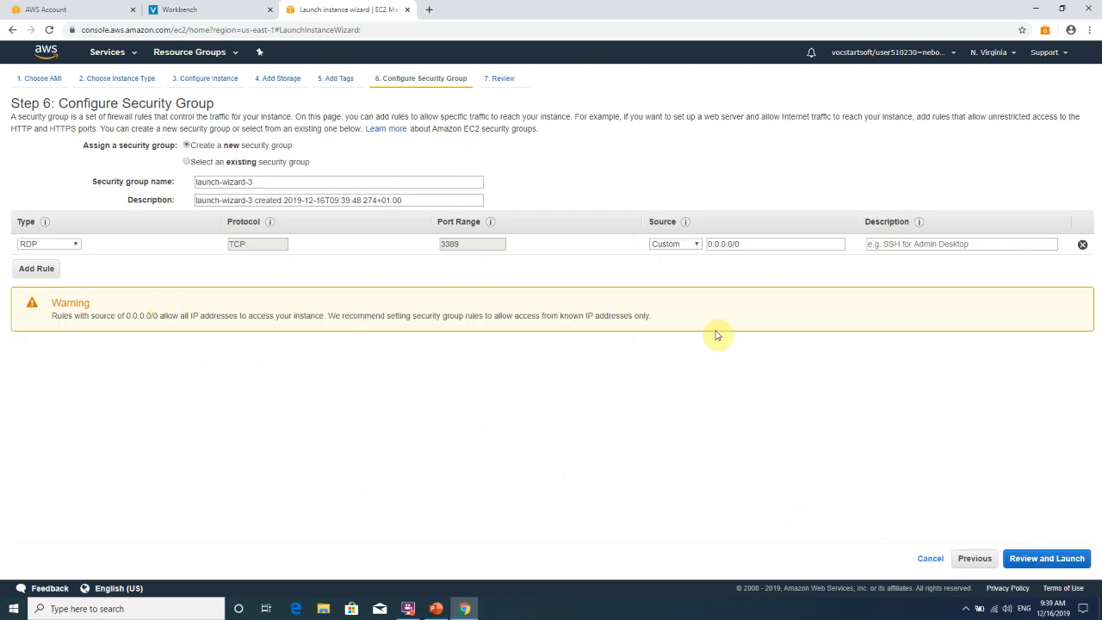
left_click(263, 183)
left_click(399, 199)
left_click(298, 185)
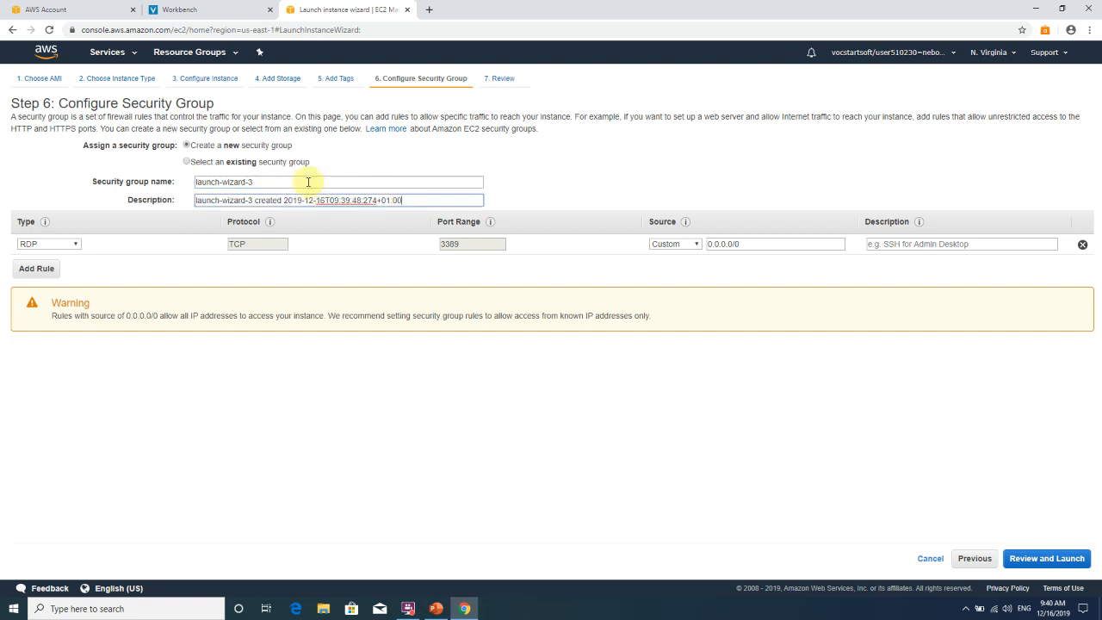
left_click_drag(305, 181, 159, 184)
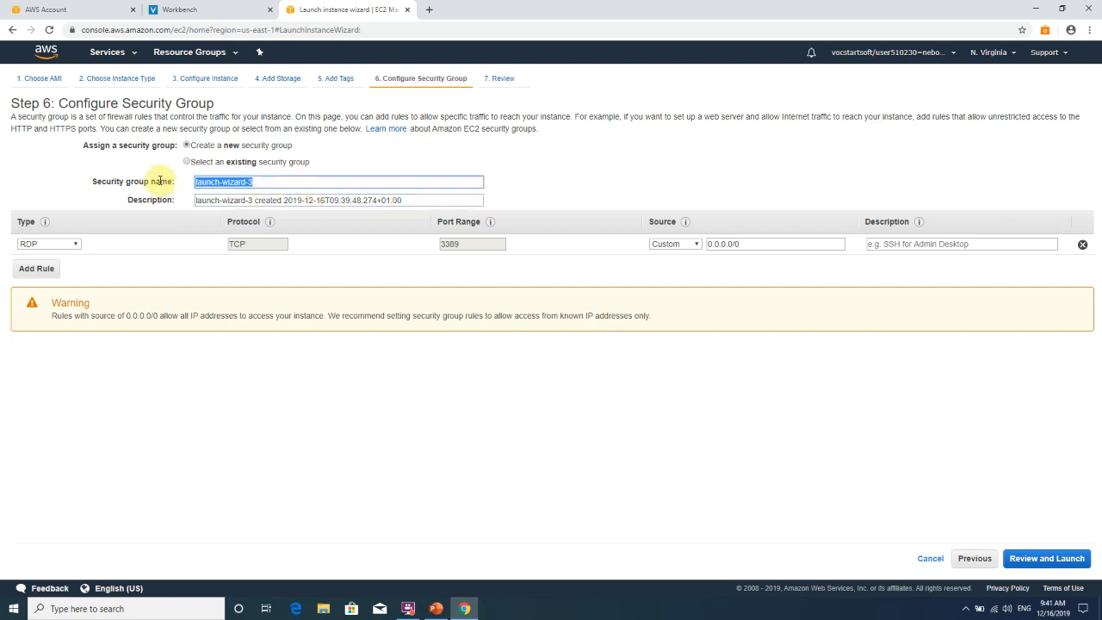
type("SDE Group")
left_click_drag(458, 196, 123, 209)
type("This is just fo")
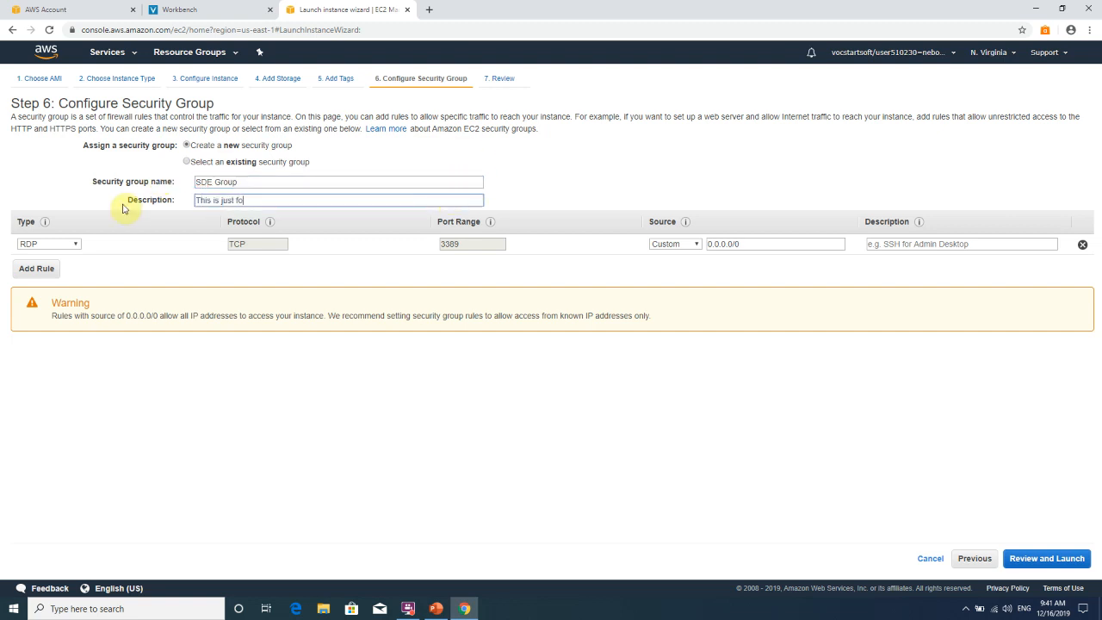
type("r teaching purposes")
Inspect the RDP rule's protocol, description, type and port range.
left_click(283, 249)
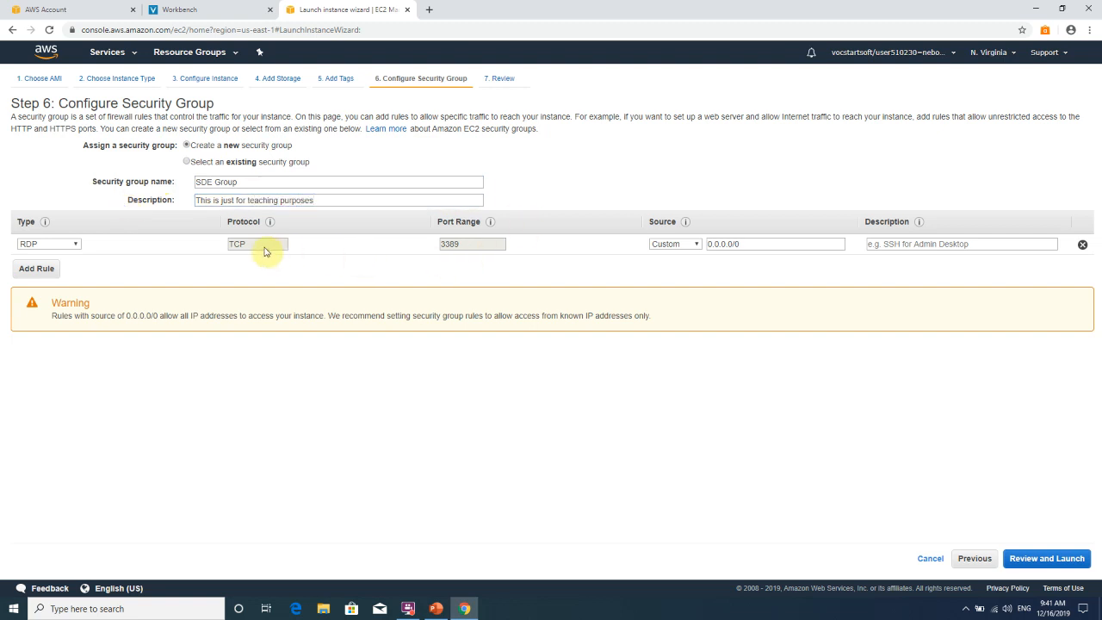
left_click(995, 243)
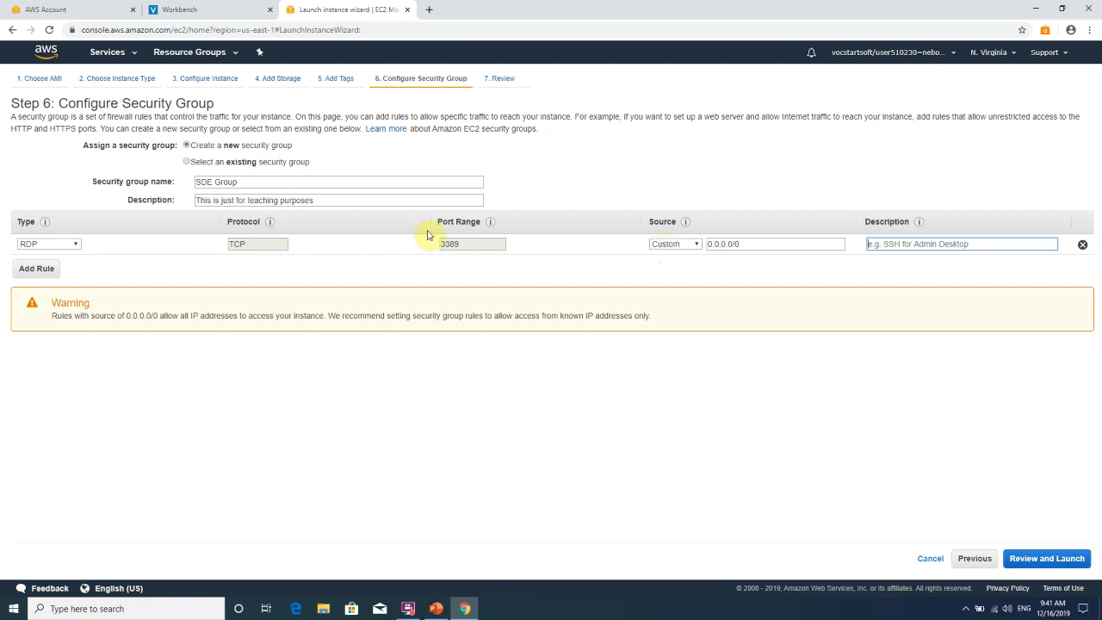
left_click(62, 247)
left_click(61, 247)
left_click(64, 247)
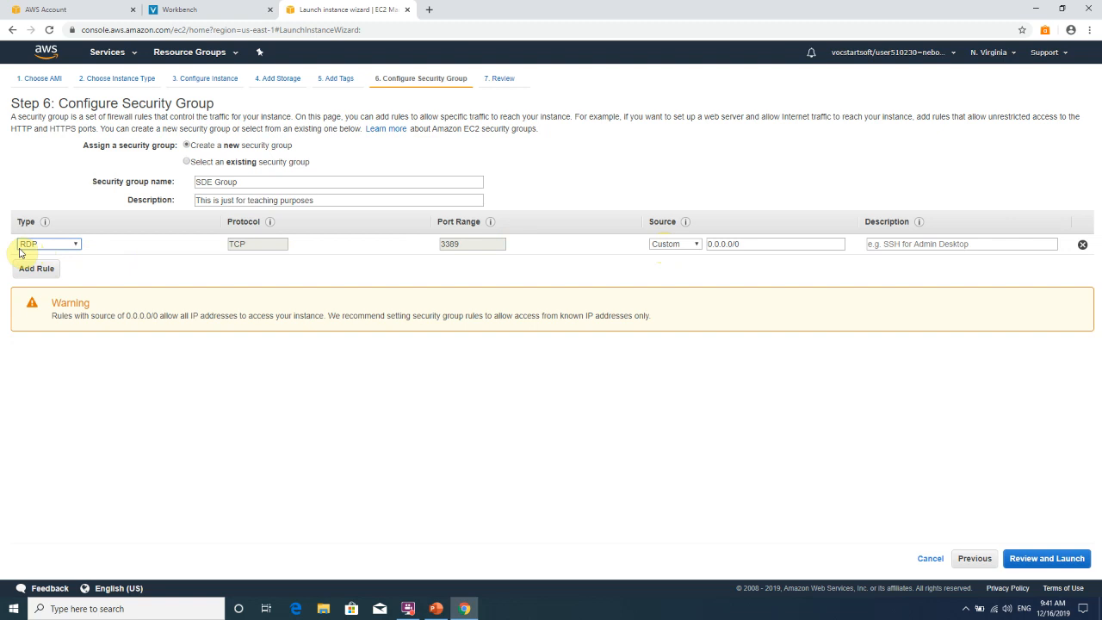
left_click(466, 249)
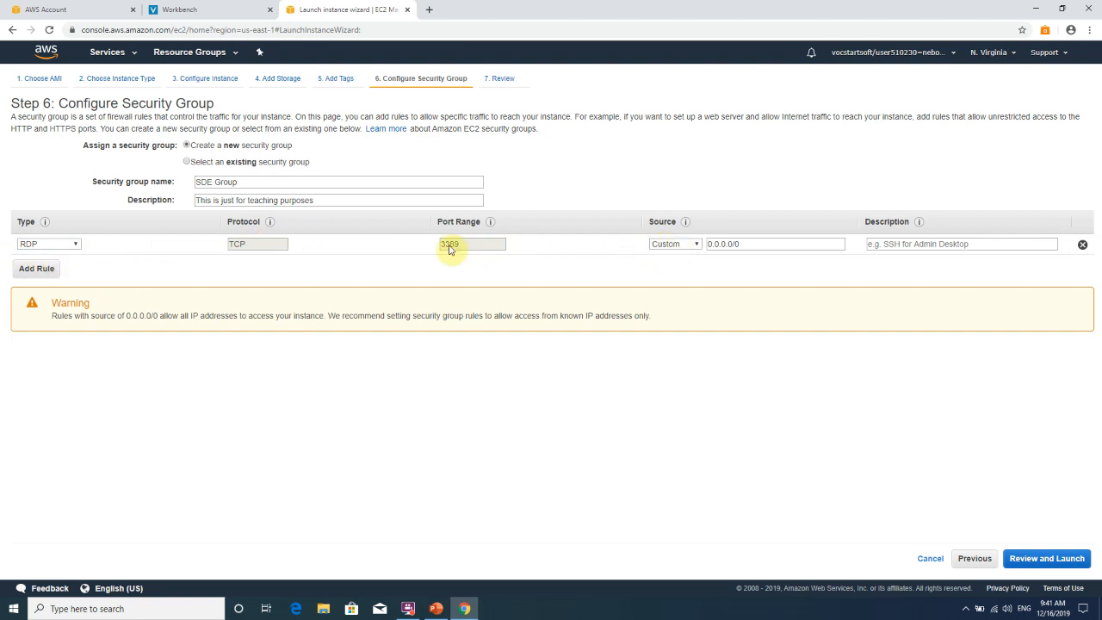
Try My IP, Anywhere and Custom in turn as the RDP rule's source.
left_click(673, 244)
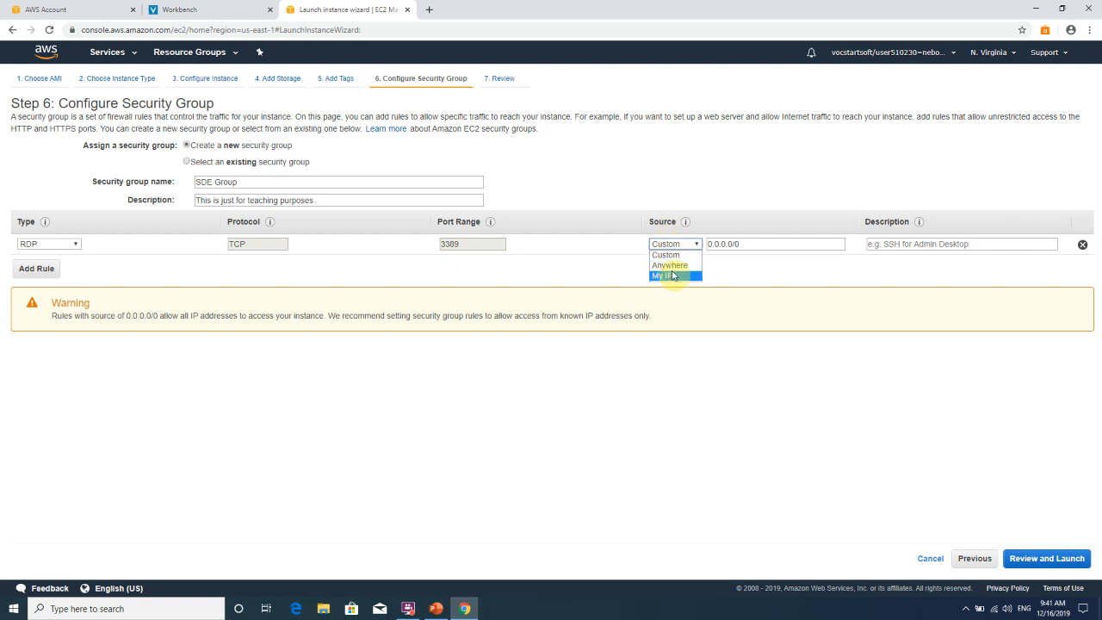
left_click(669, 275)
left_click(677, 249)
left_click(668, 276)
left_click(675, 248)
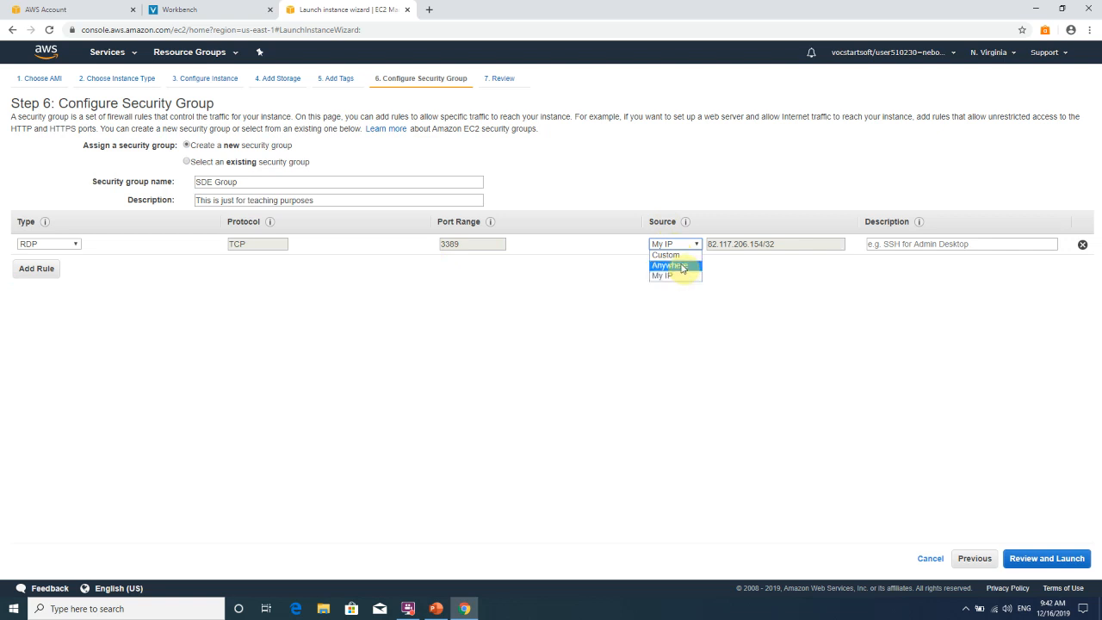
left_click(682, 266)
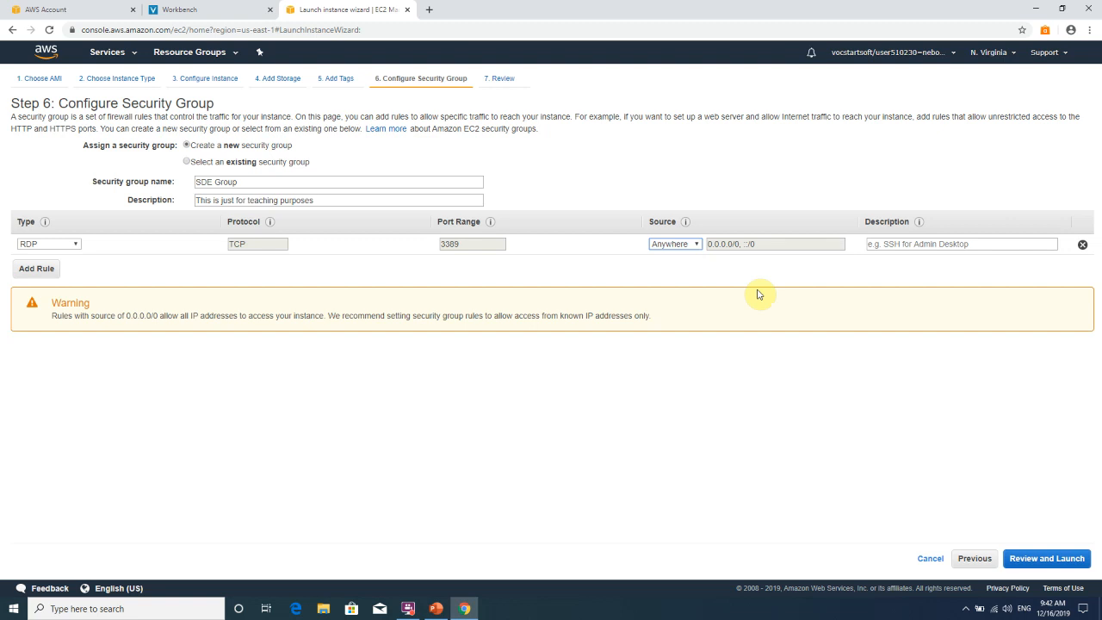
left_click(695, 245)
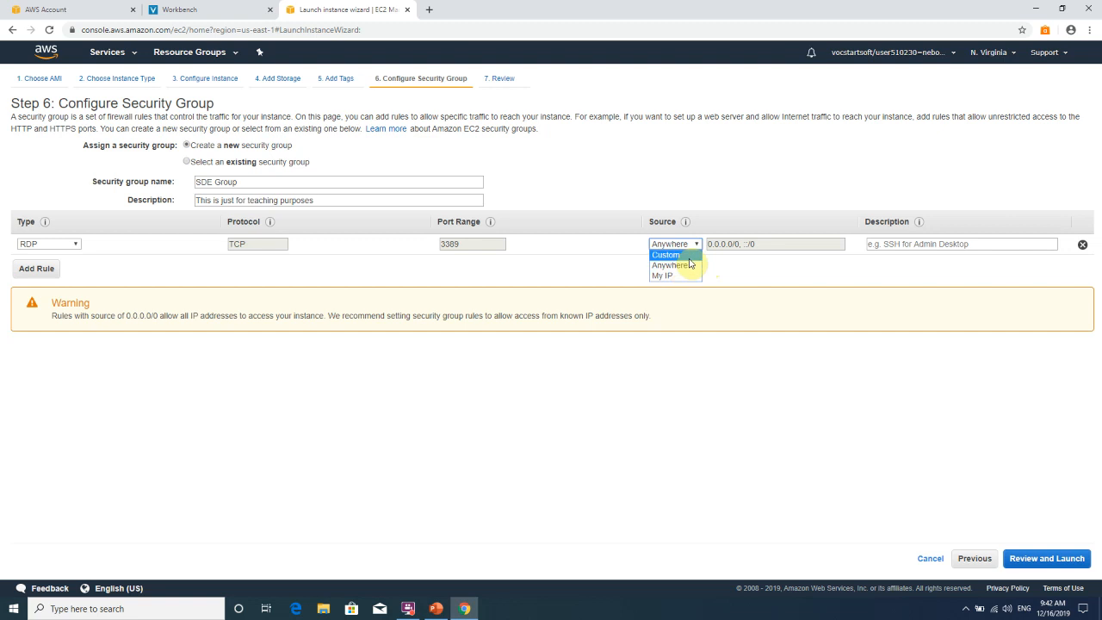
left_click(689, 255)
left_click(768, 244)
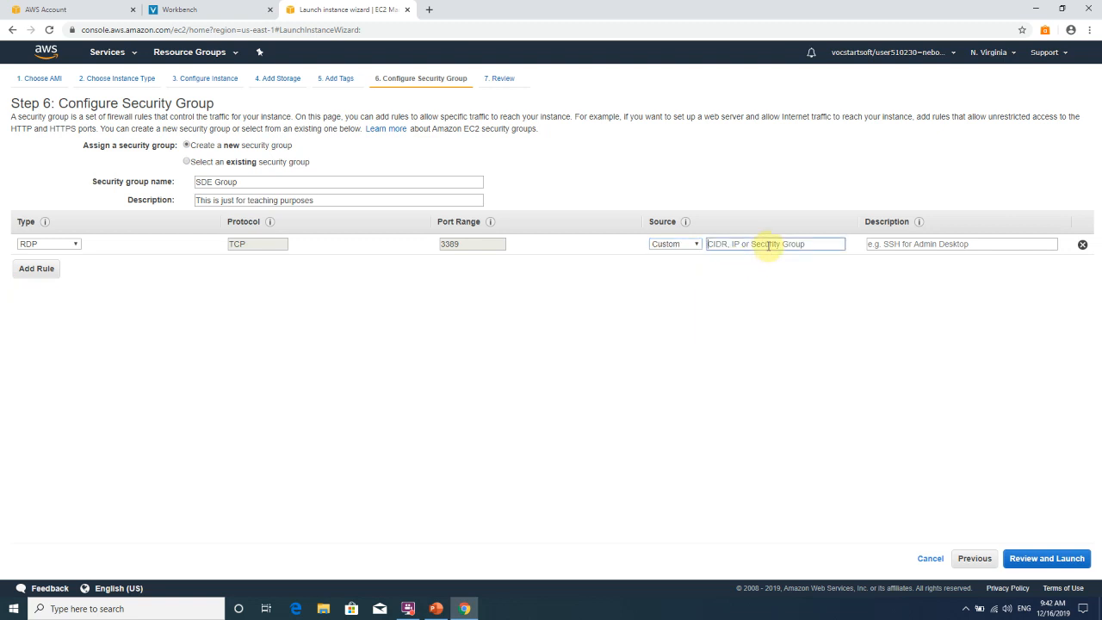
left_click(693, 246)
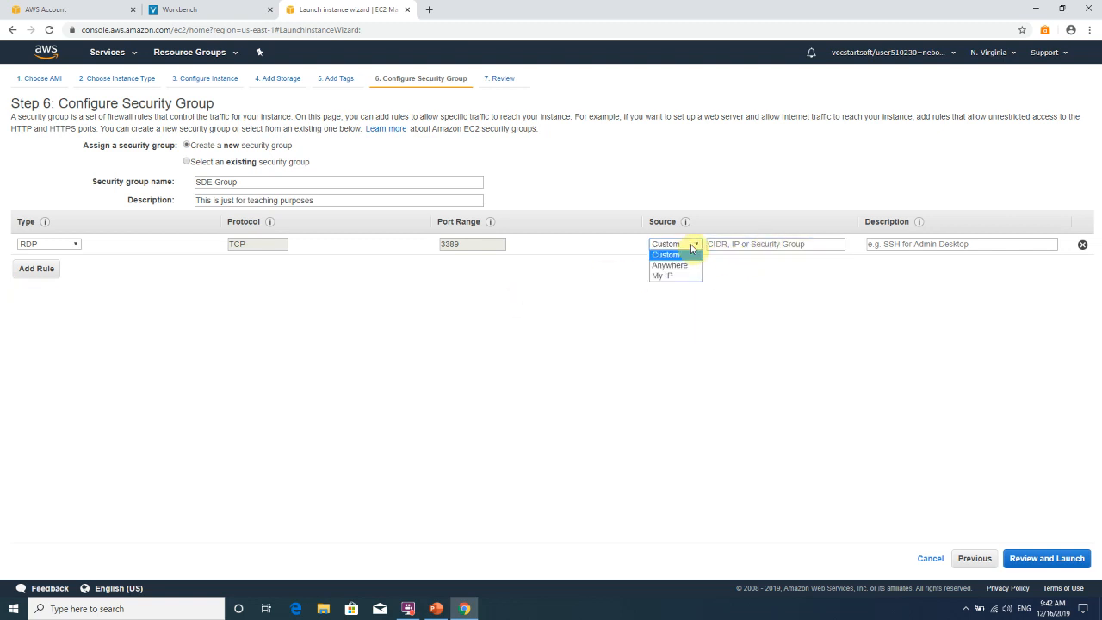
left_click(736, 244)
Set the RDP rule's source to Anywhere and its description to "RDP for WS2K16".
left_click(676, 246)
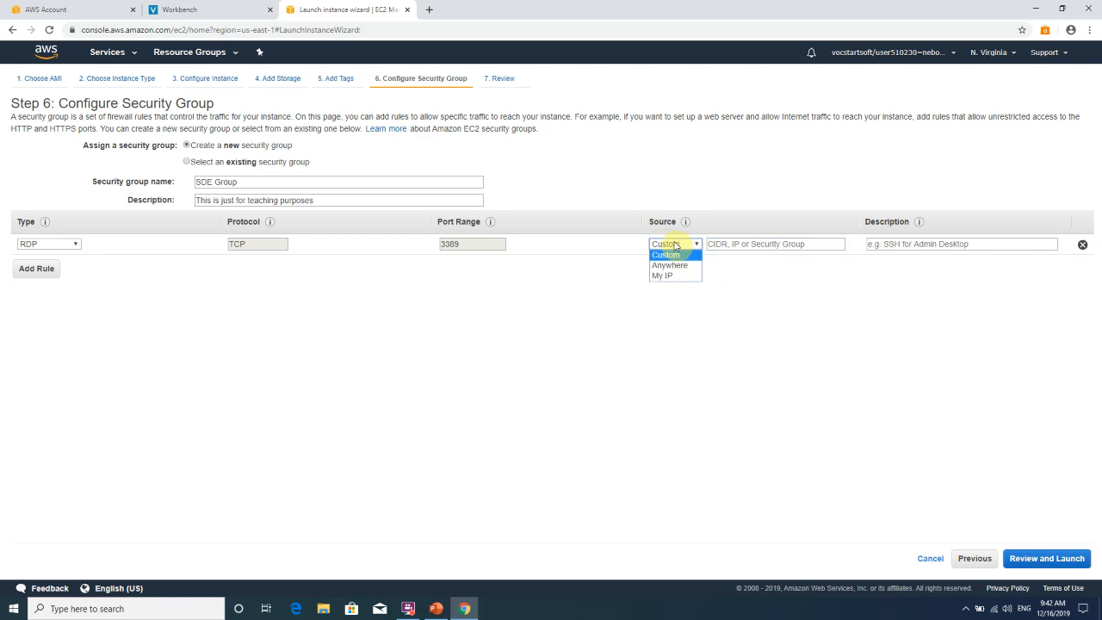
left_click(680, 266)
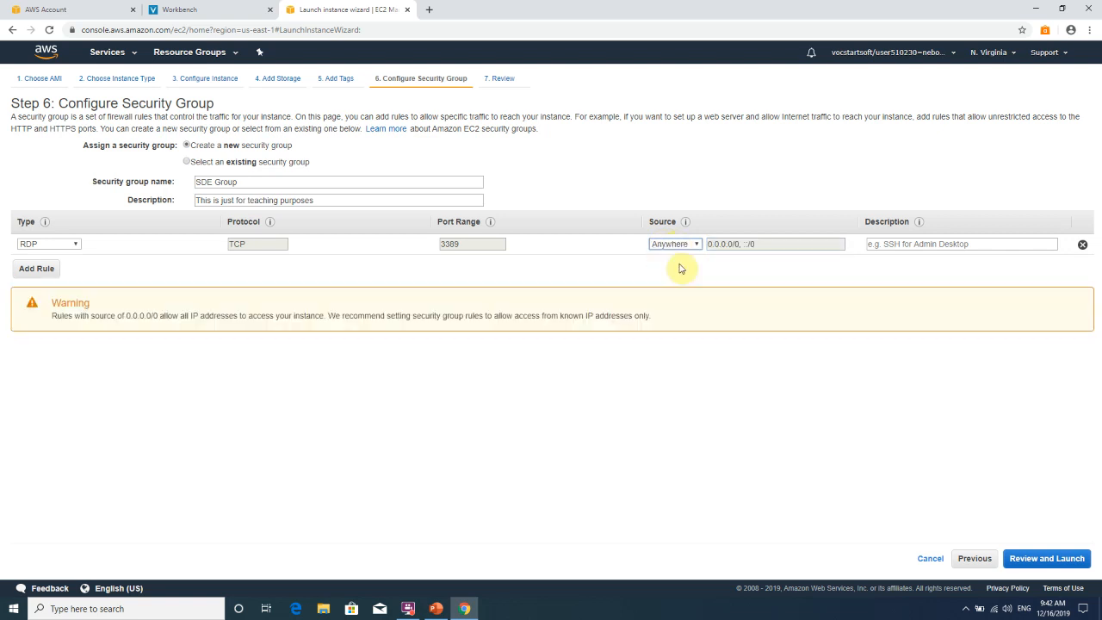
left_click(908, 244)
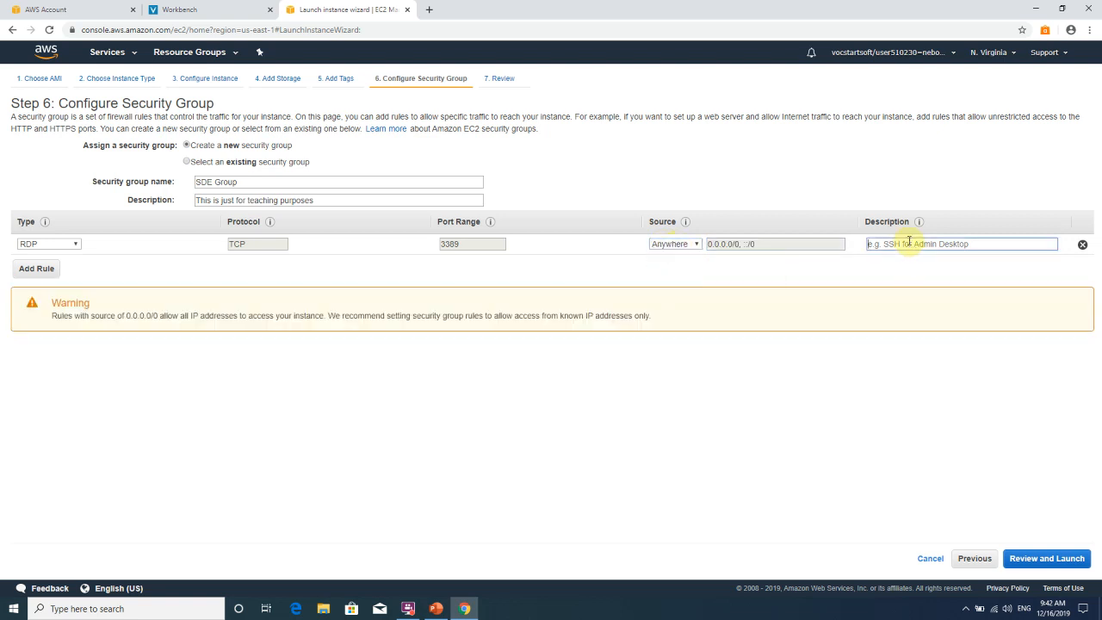
type("RDP for W12K16")
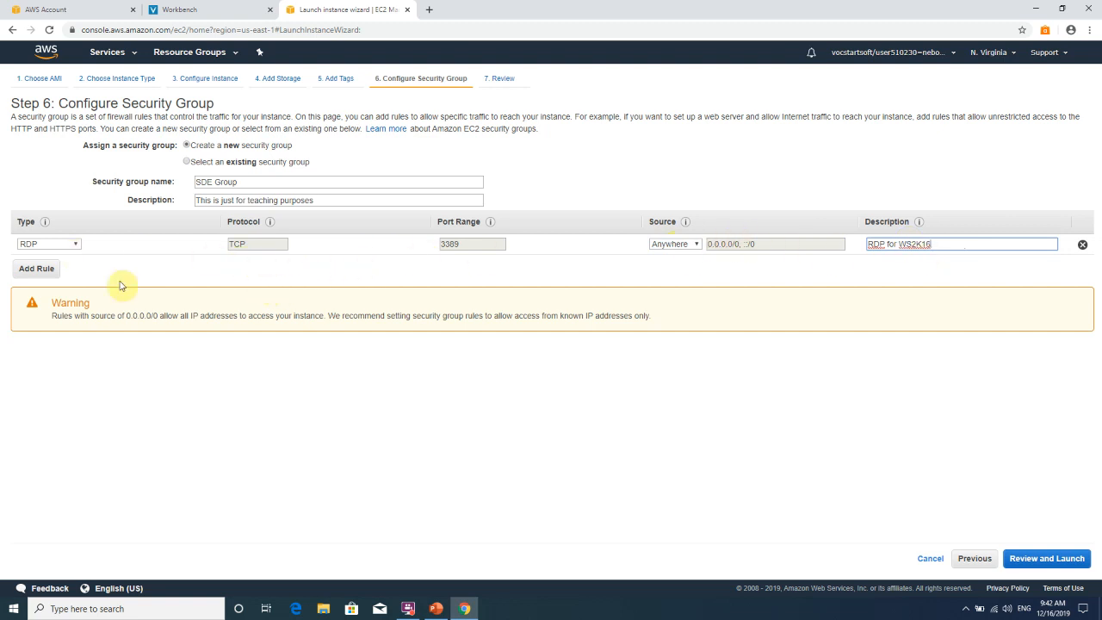
Add an SSH rule to the security group with its source set to Anywhere.
left_click(39, 270)
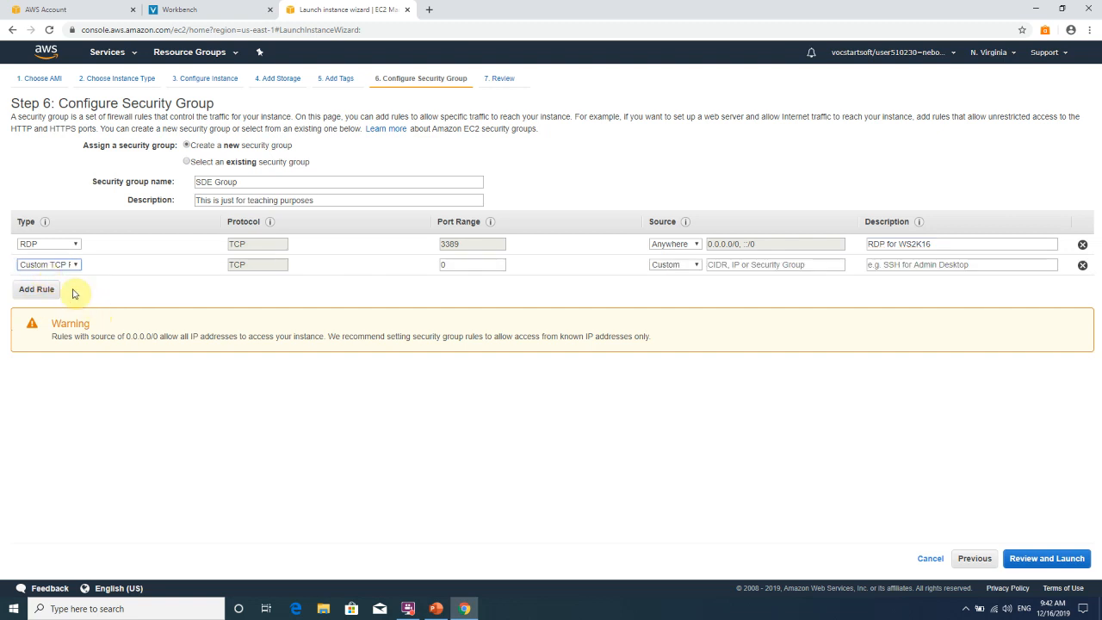
left_click(73, 266)
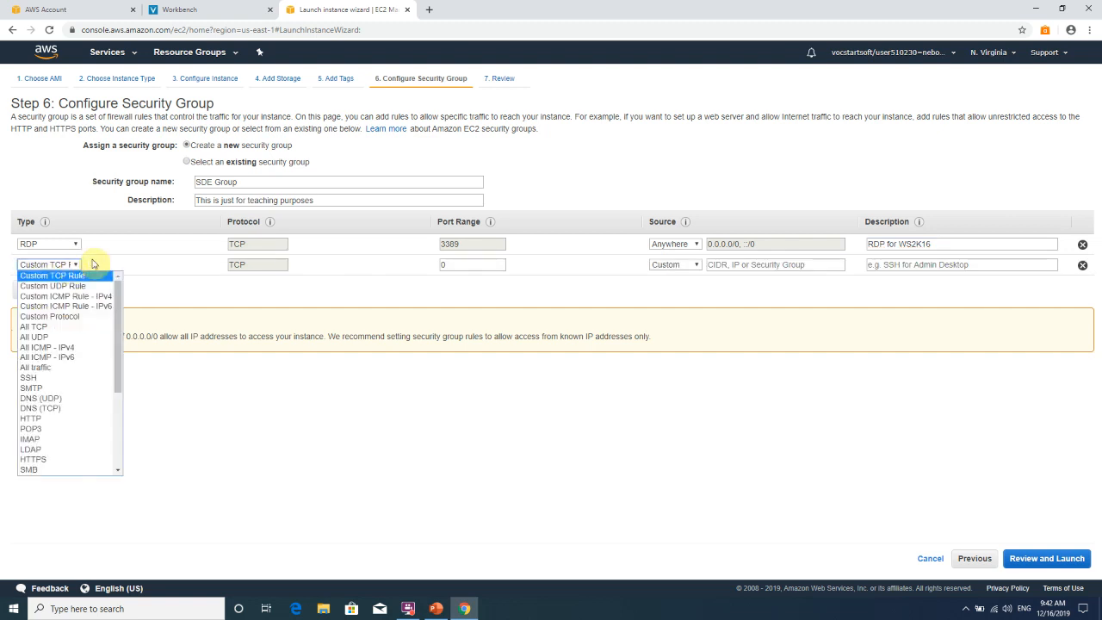
key("s")
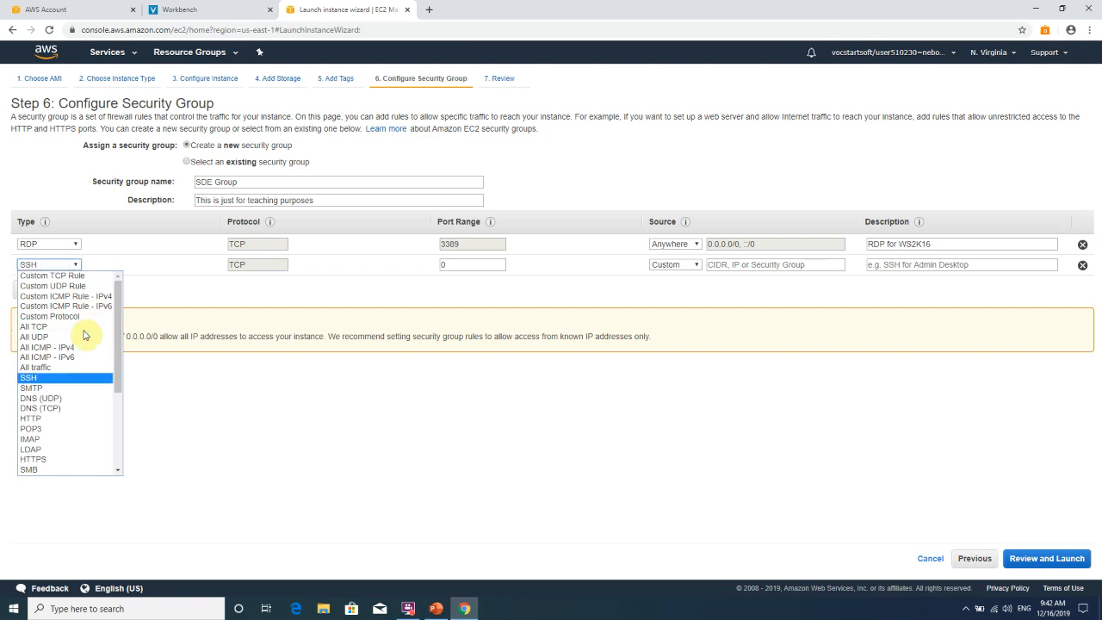
left_click(52, 377)
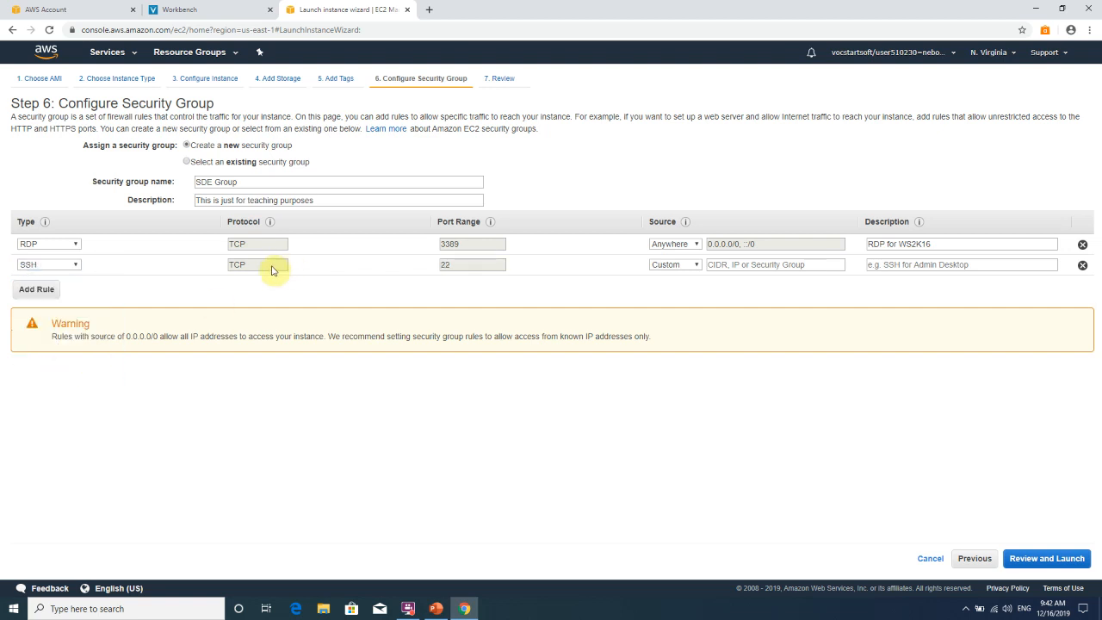
left_click(692, 264)
left_click(676, 284)
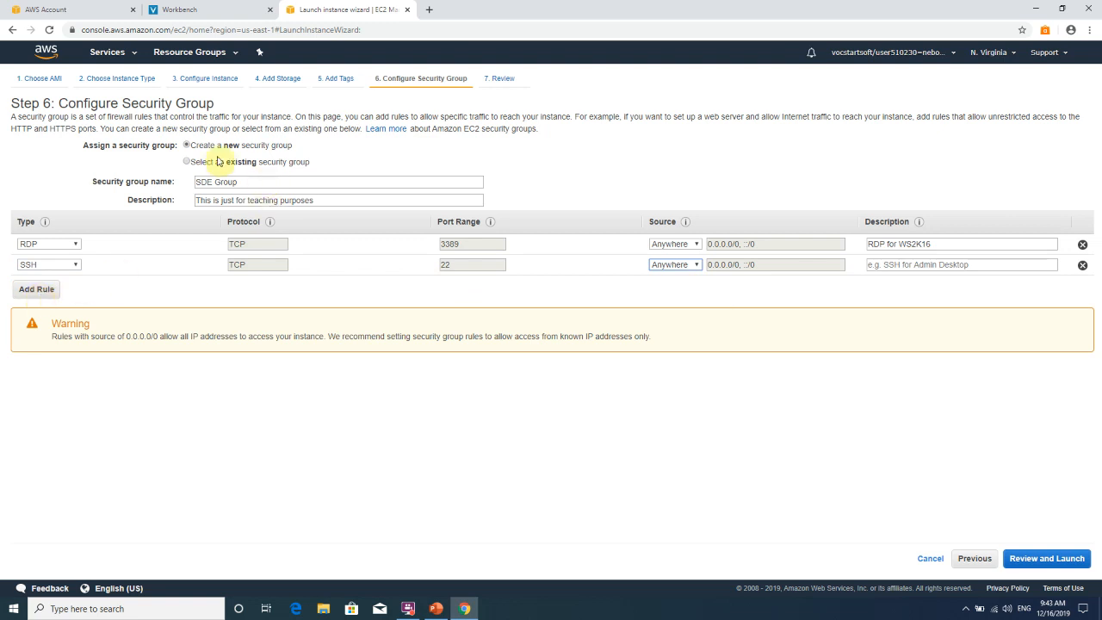
Add an HTTPS rule to the security group with its source set to Anywhere.
left_click(40, 290)
left_click(68, 286)
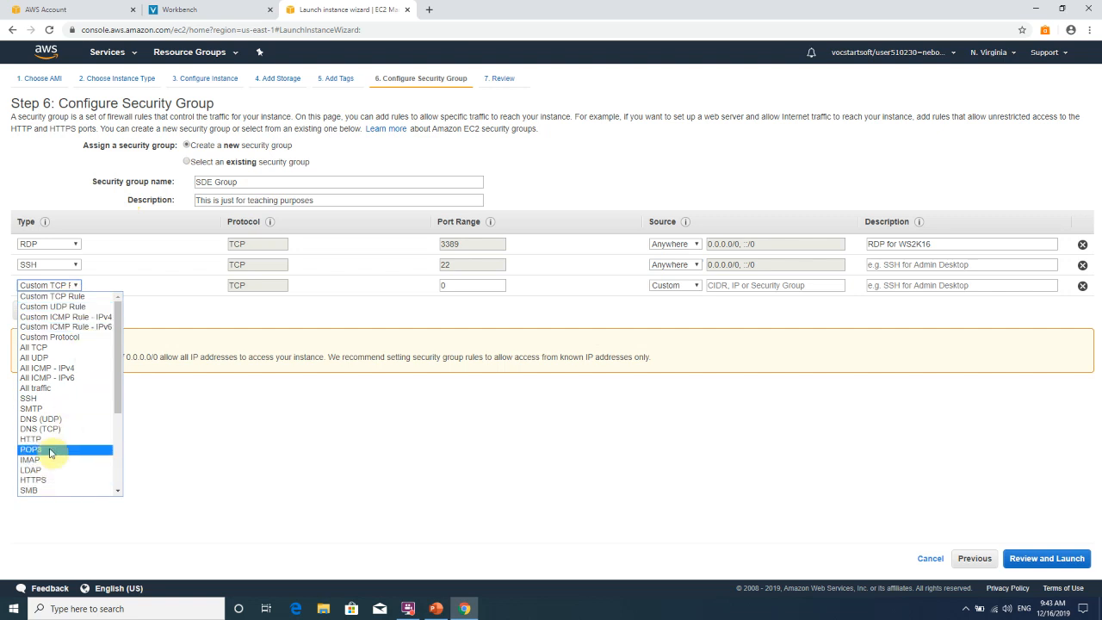
left_click(36, 480)
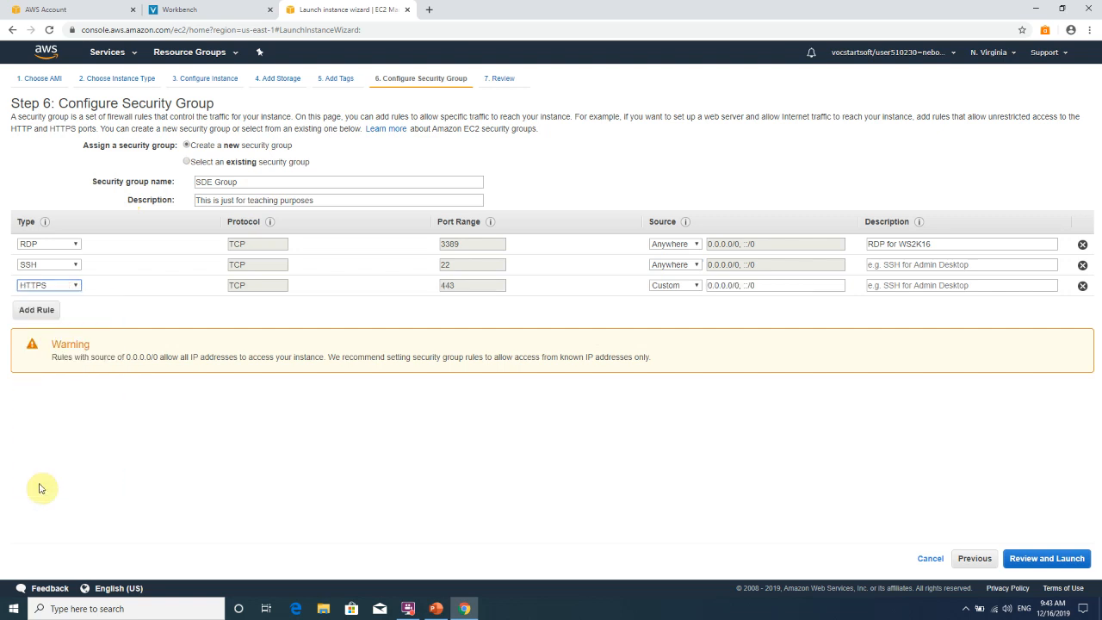
left_click(247, 291)
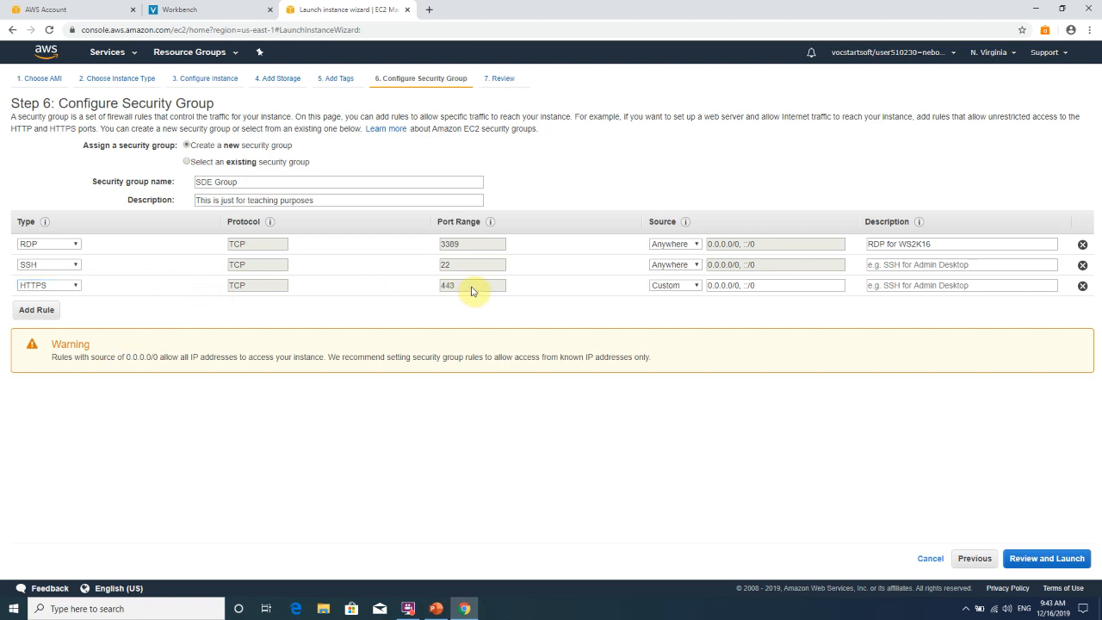
left_click(684, 286)
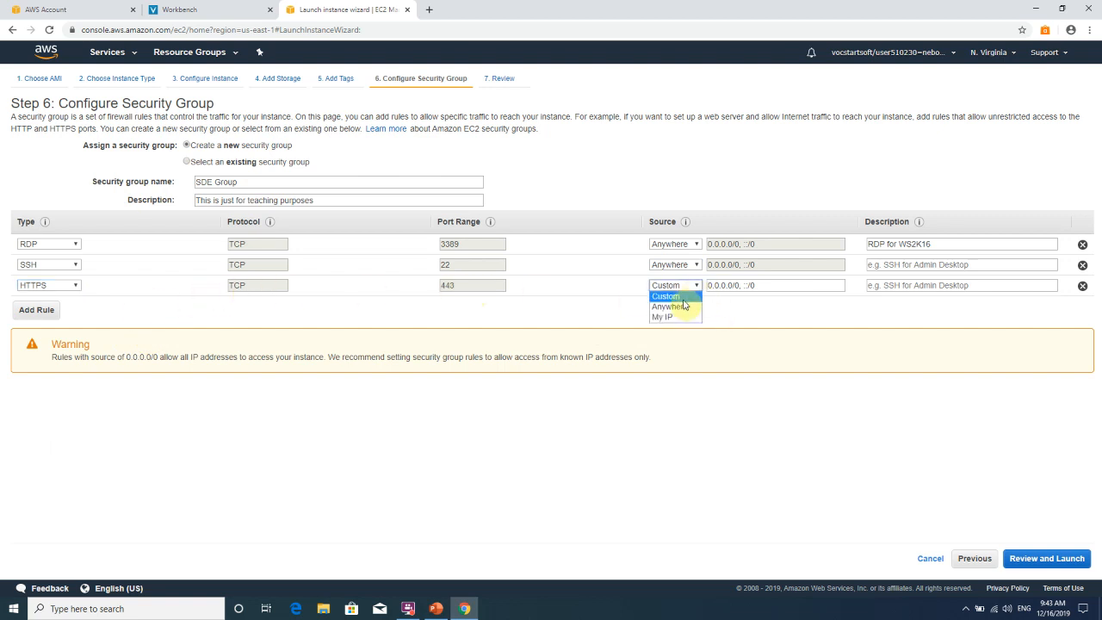
left_click(679, 307)
Enter "Web Server" as the HTTPS rule's description.
left_click(923, 285)
type("W")
key("BackSpace")
type("Web Serbve")
key("BackSpace")
key("BackSpace")
key("BackSpace")
type("ver")
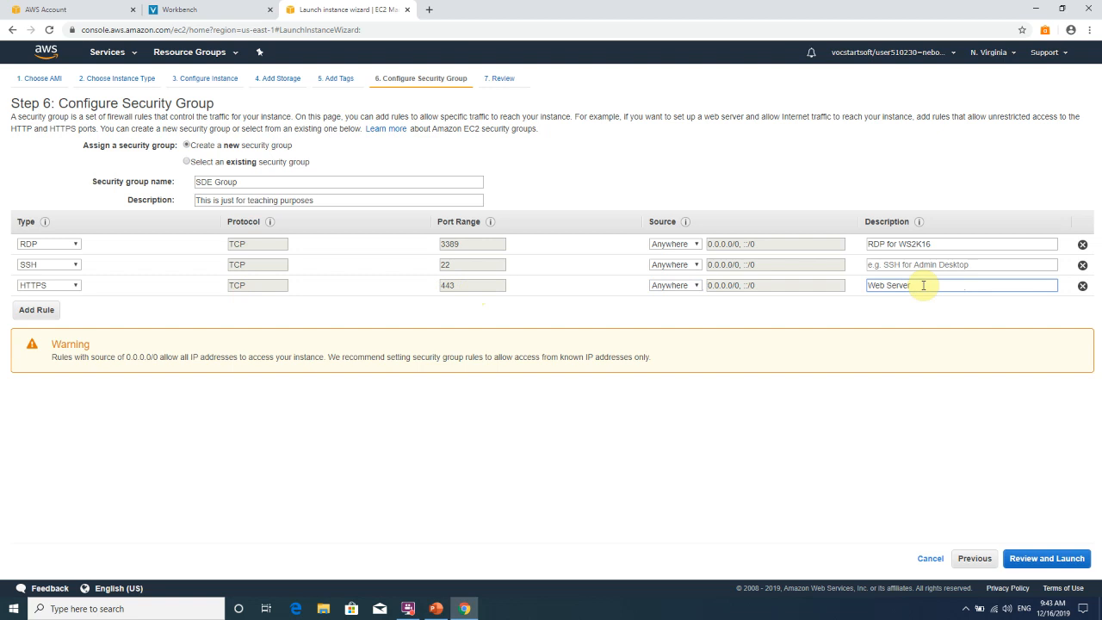
left_click(822, 434)
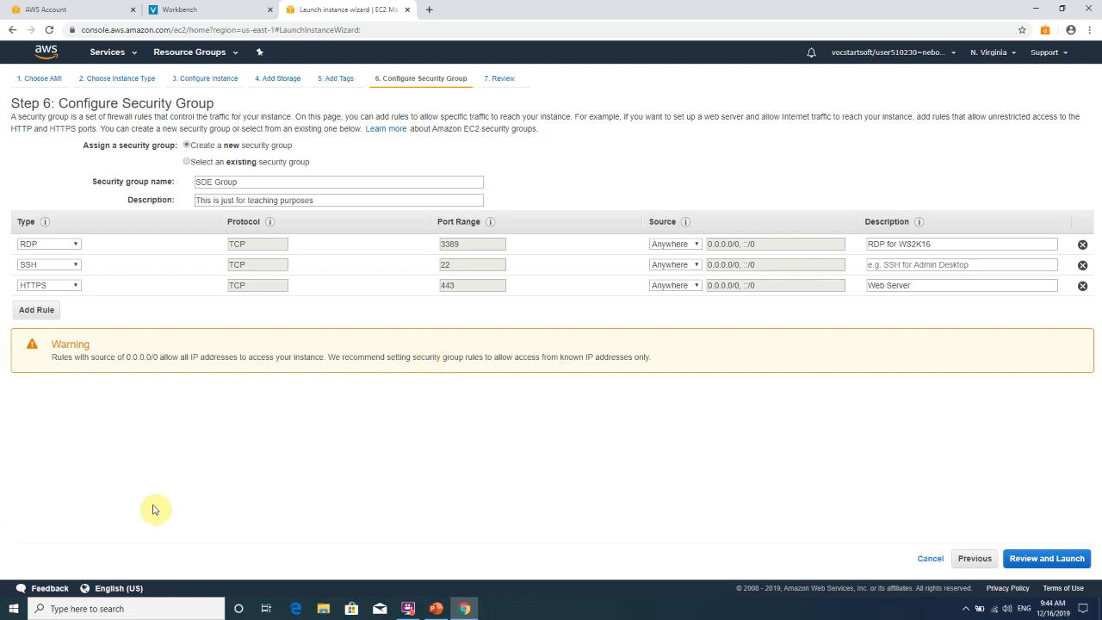
left_click(408, 608)
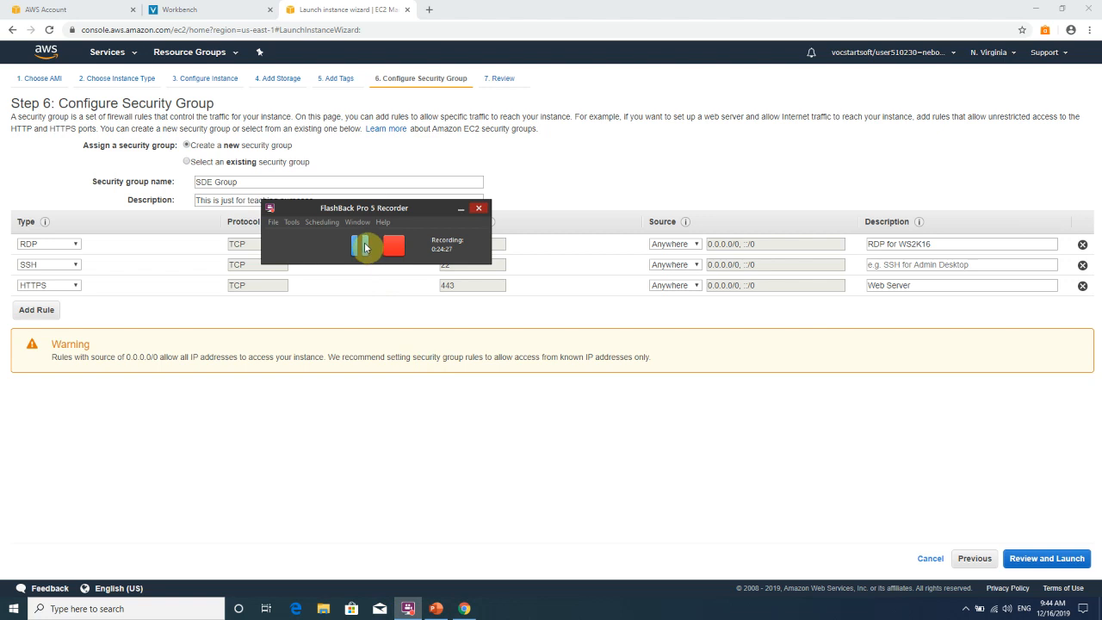
left_click(364, 245)
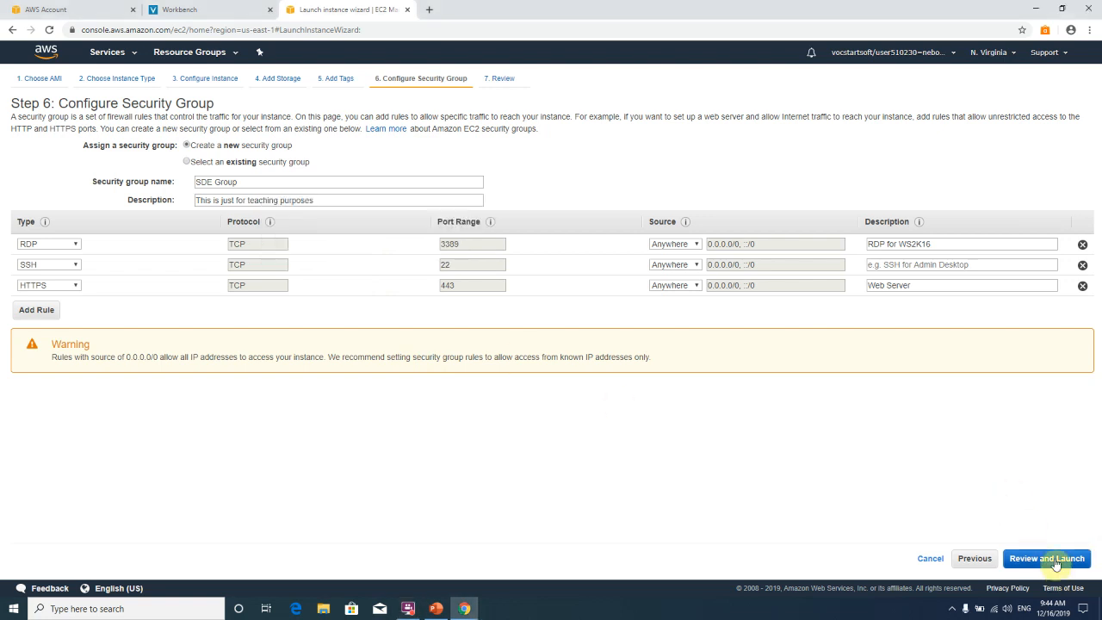
Proceed to the launch review and check the security groups, instance details and storage settings.
left_click(1056, 560)
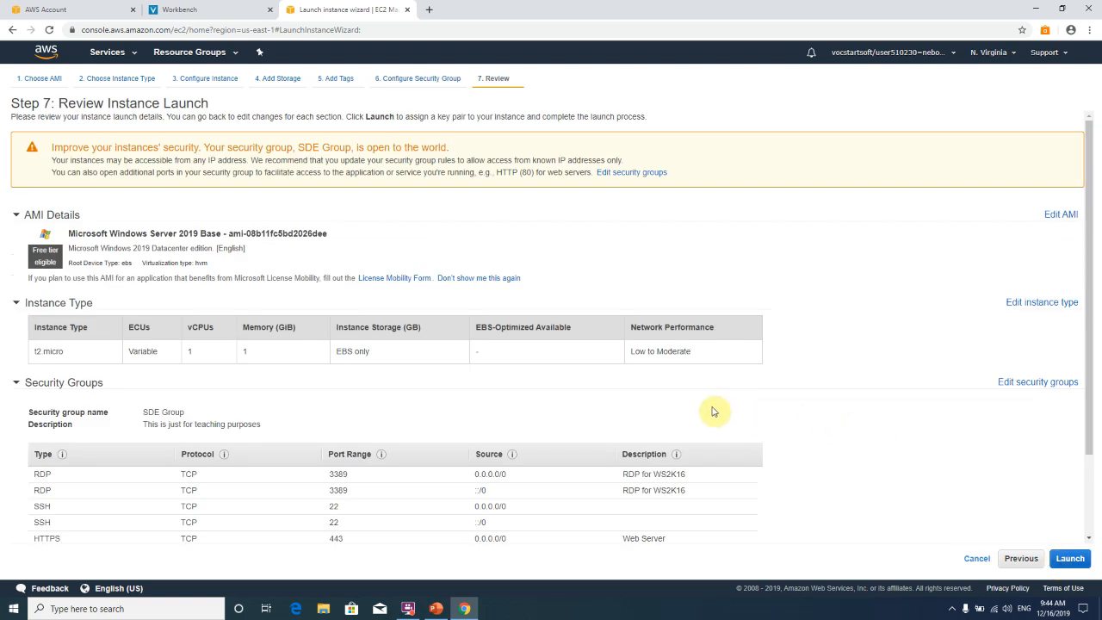
scroll(700, 413, "down", 2)
scroll(319, 415, "up", 1)
scroll(318, 415, "down", 1)
left_click(82, 480)
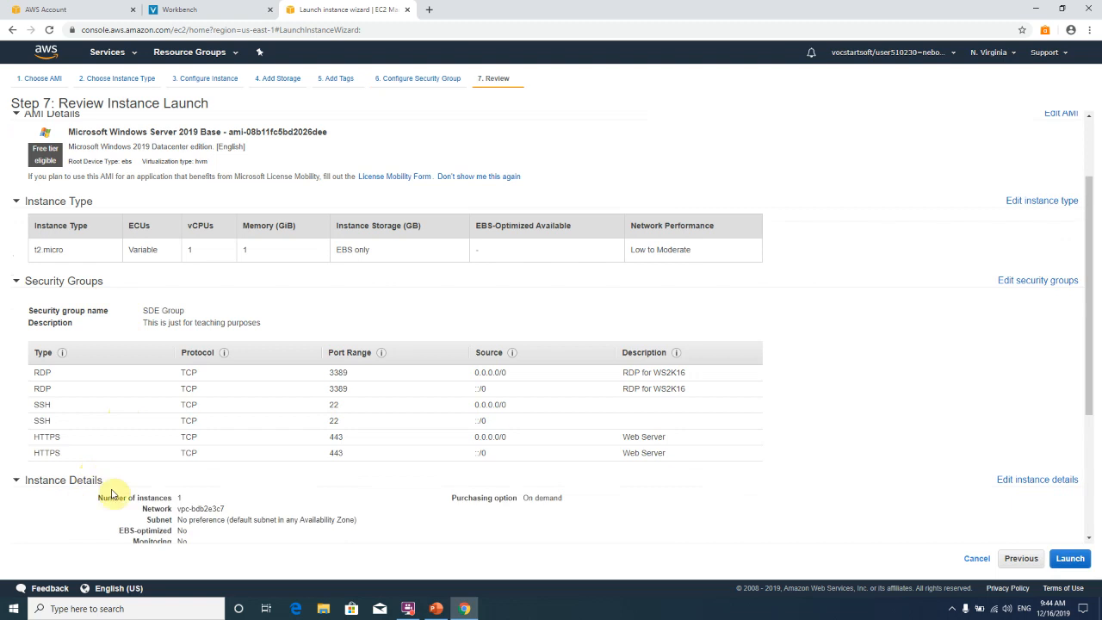
scroll(111, 493, "down", 3)
left_click(43, 509)
scroll(45, 506, "down", 1)
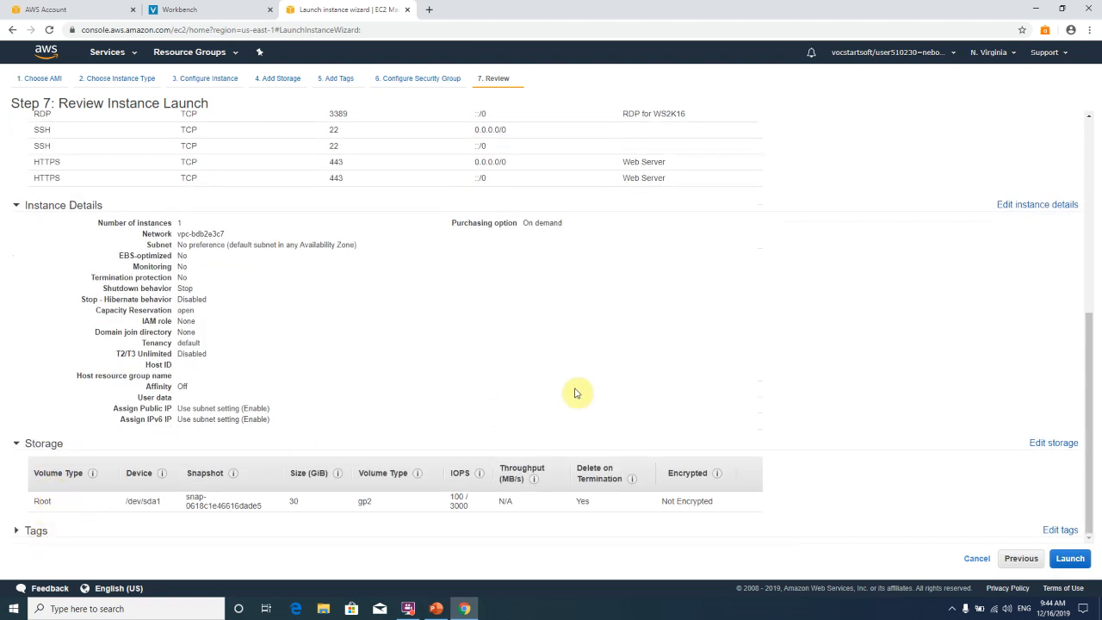
Start the launch to reach the key pair selection and inspect the available key pair options.
left_click(1068, 560)
left_click_drag(473, 203, 413, 202)
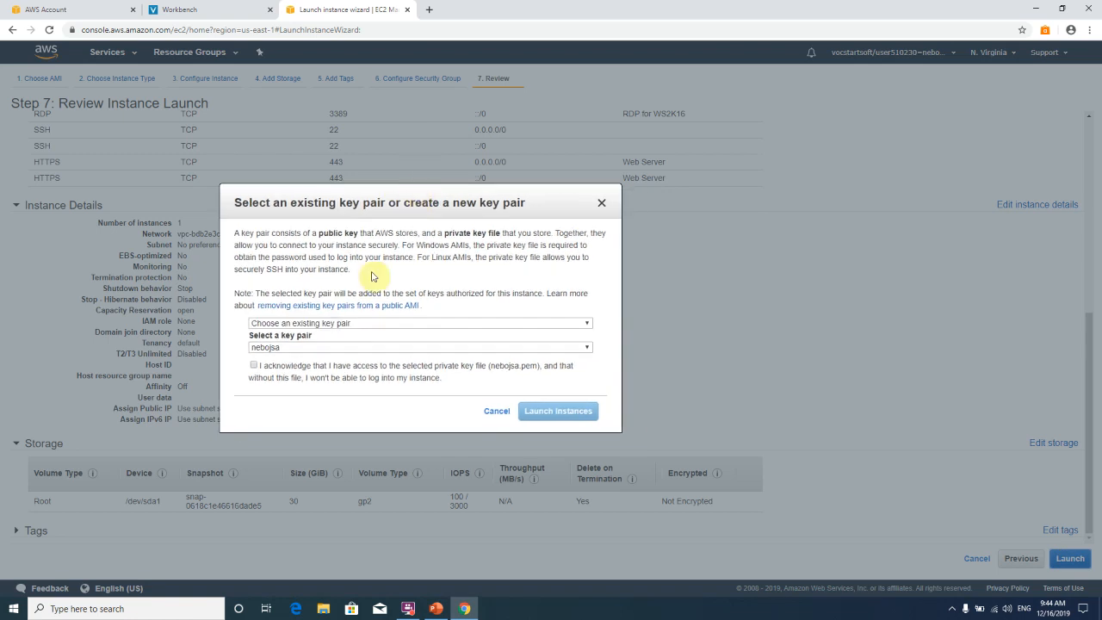
left_click(357, 324)
left_click(355, 325)
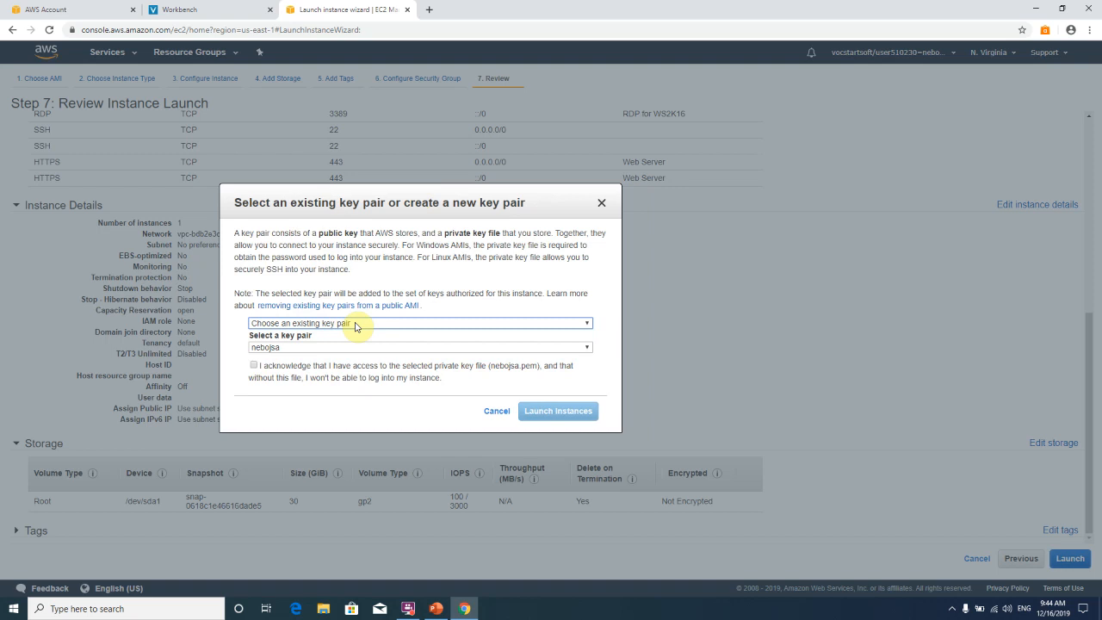
left_click(355, 324)
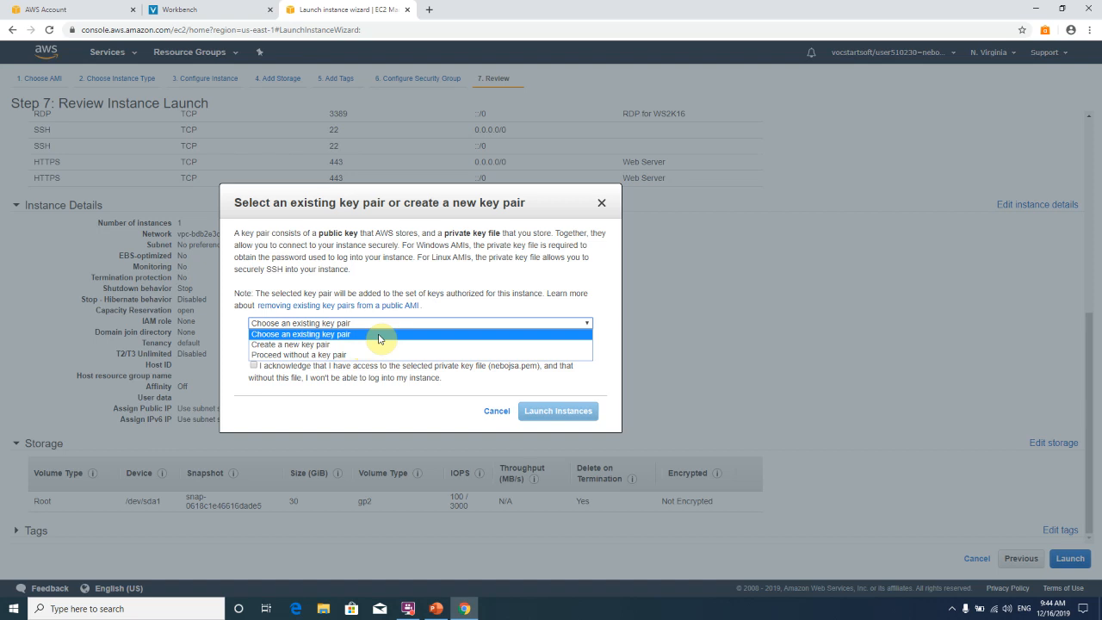
left_click(355, 394)
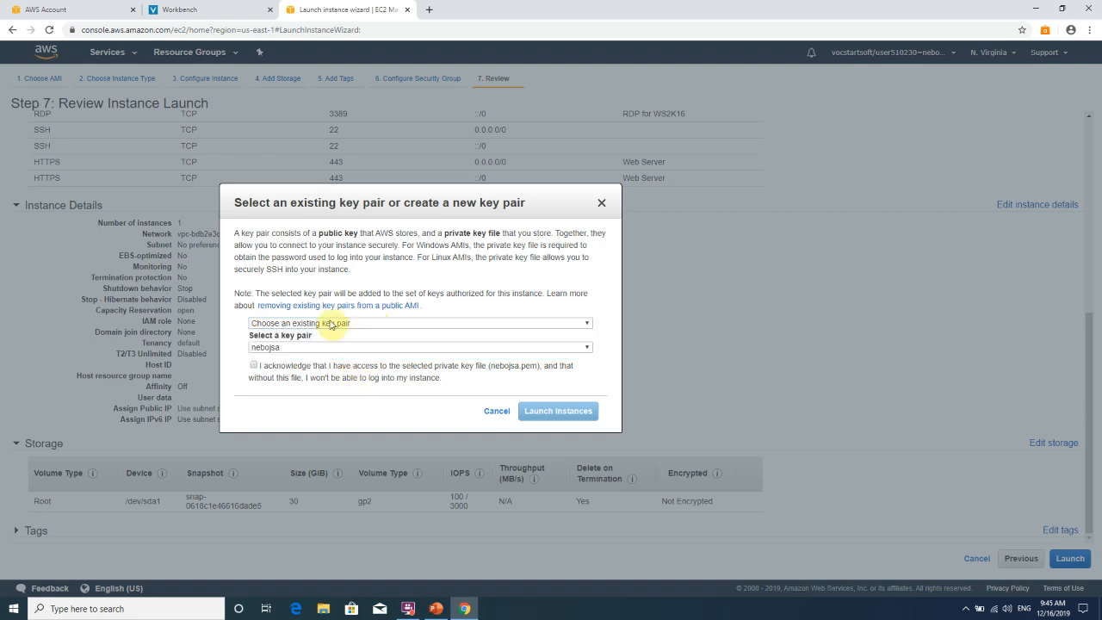
Create a new key pair named "ws2k16 keypair" and download its private key file.
left_click(330, 325)
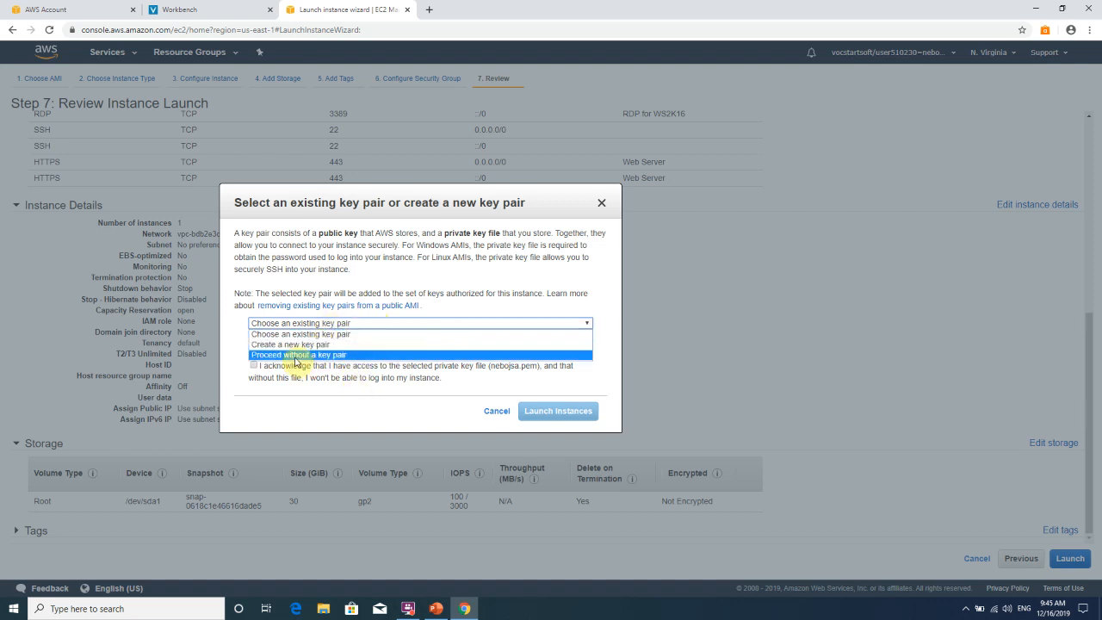
left_click(295, 345)
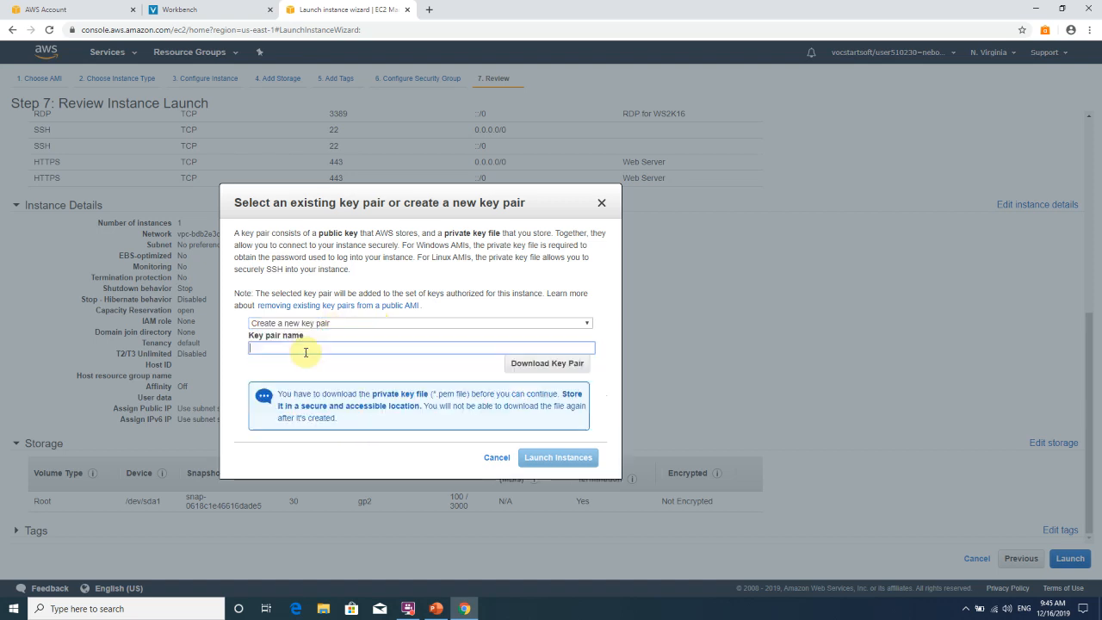
left_click(336, 353)
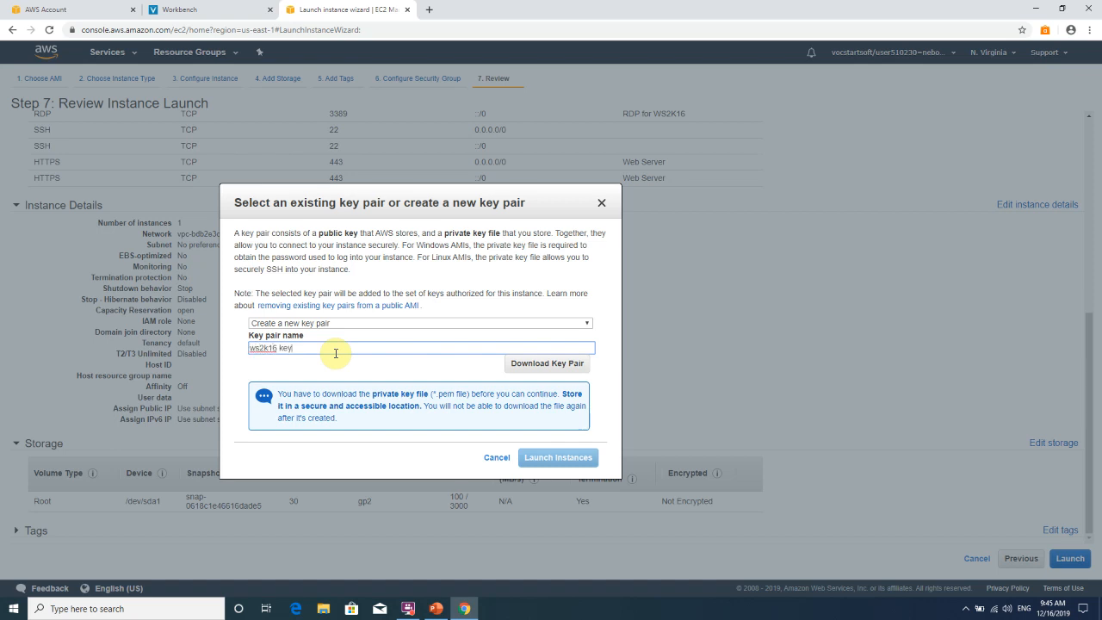
left_click(561, 365)
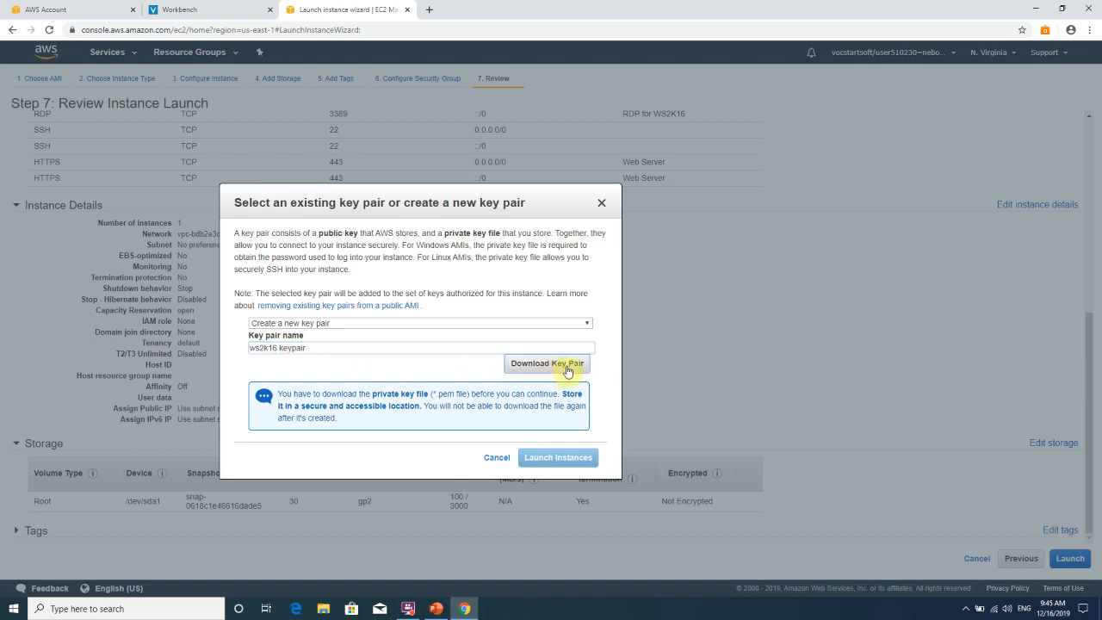
Locate the downloaded ws2k16keypair.pem in its folder and place it in the middle of the desktop.
left_click(133, 584)
left_click(129, 530)
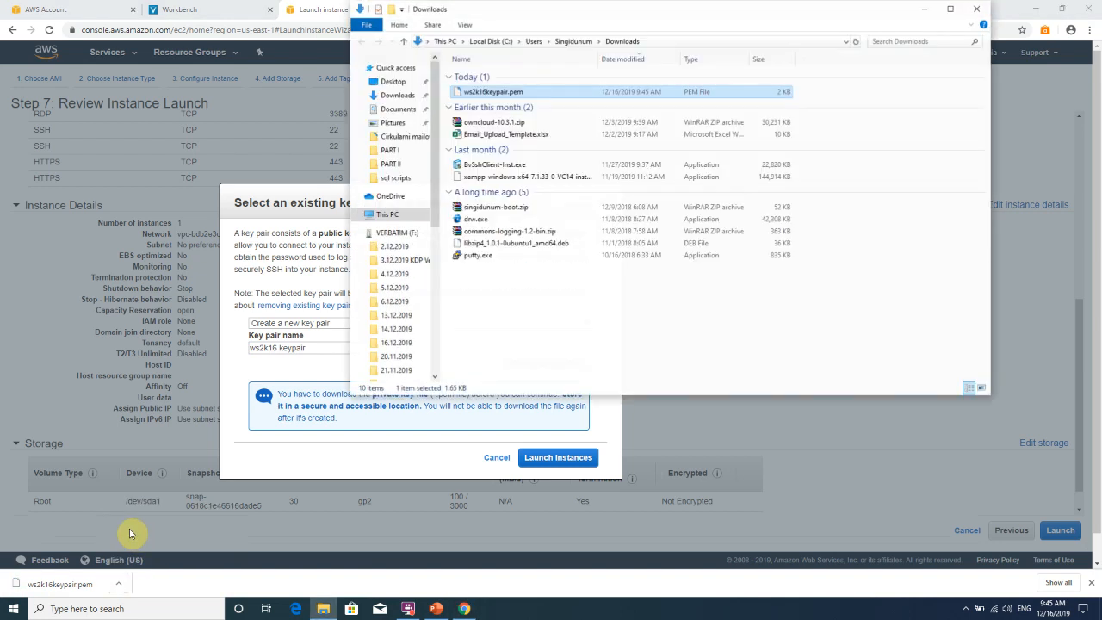
key("super+d")
left_click_drag(42, 350, 600, 284)
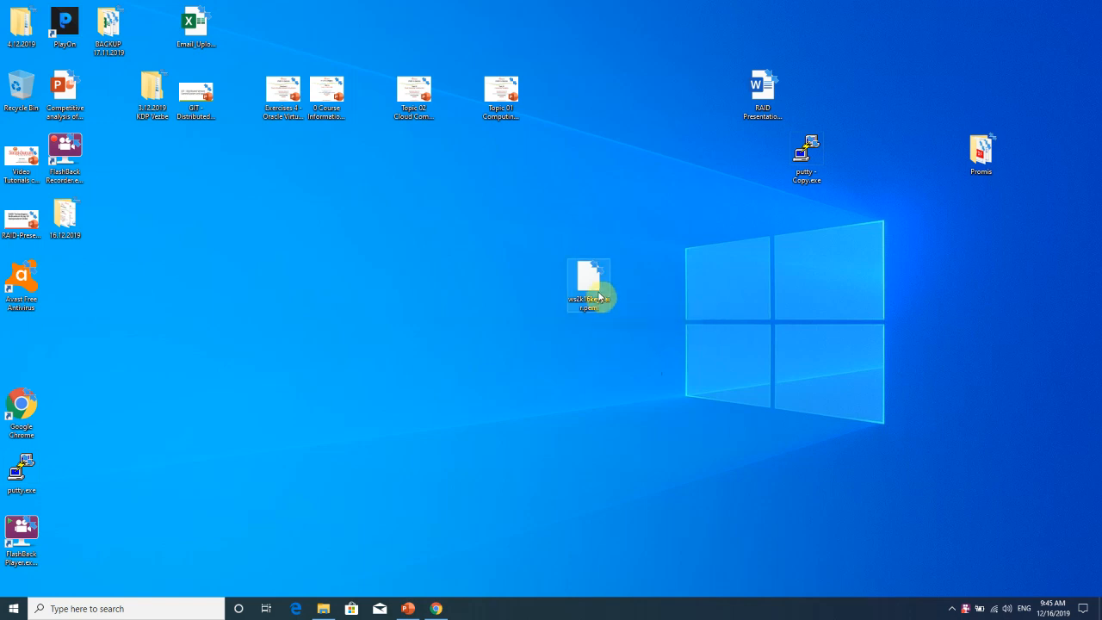
Return to Chrome and launch the instance with the new key pair.
left_click(433, 609)
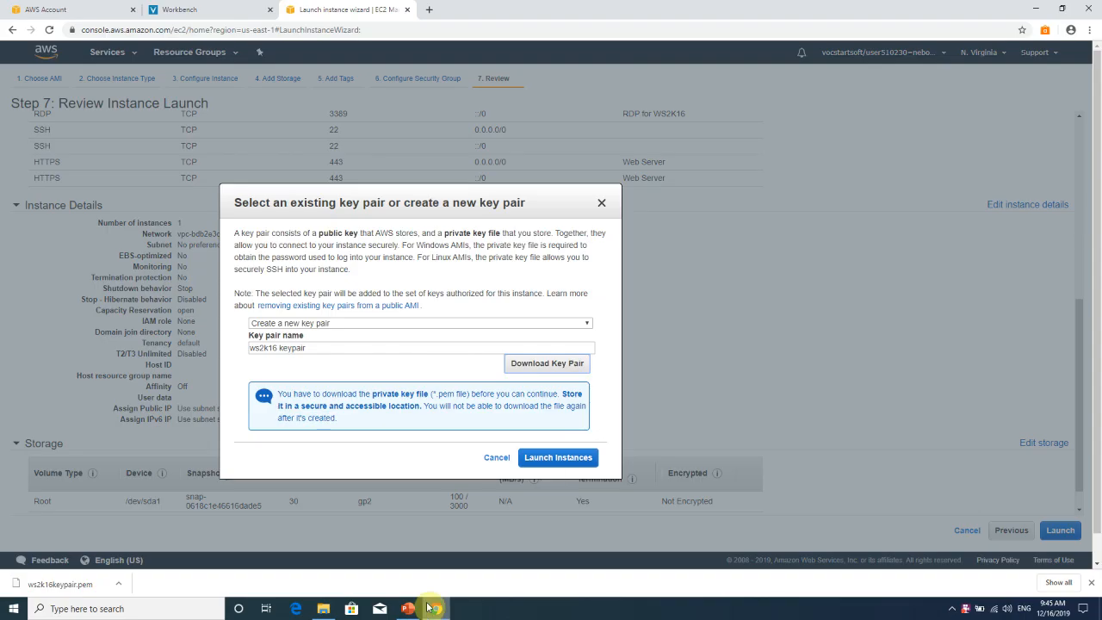
left_click(546, 457)
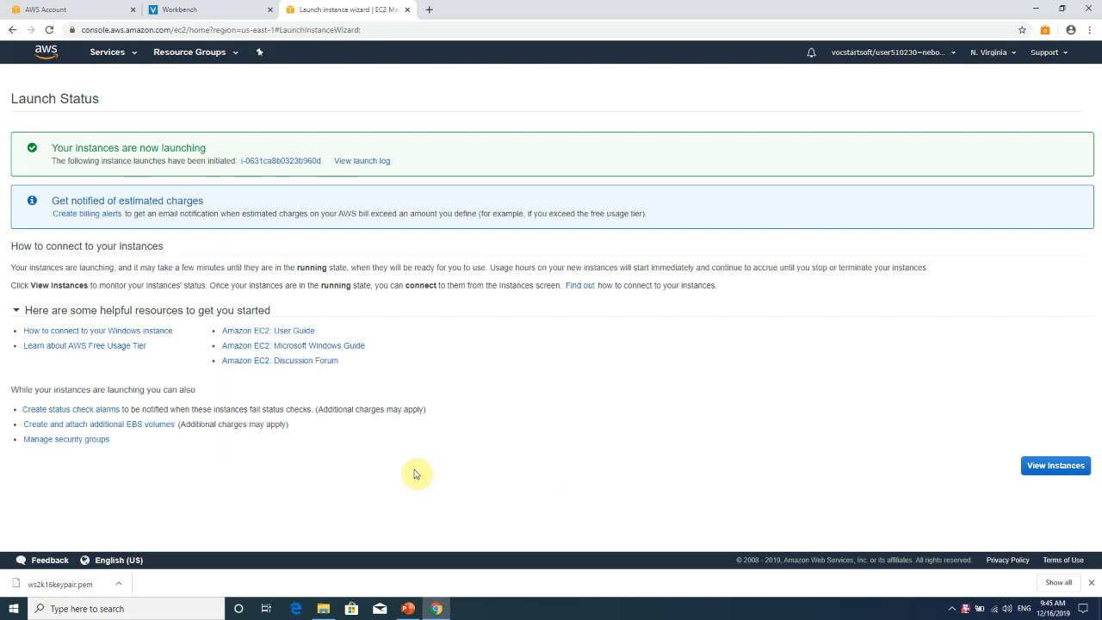
left_click(176, 9)
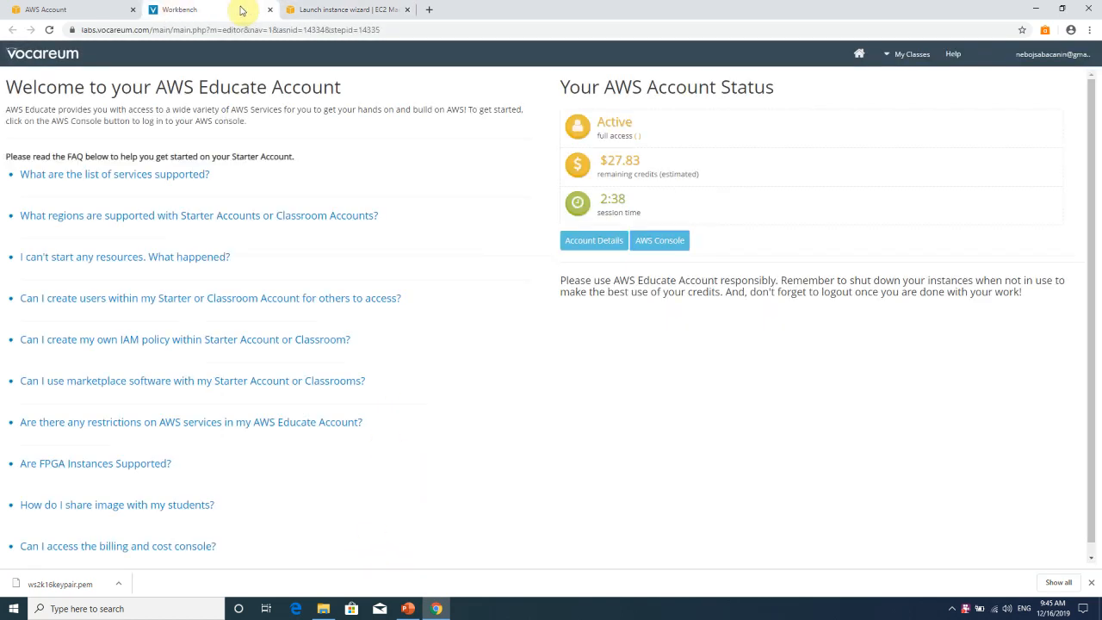
left_click(332, 9)
left_click(397, 611)
left_click(398, 611)
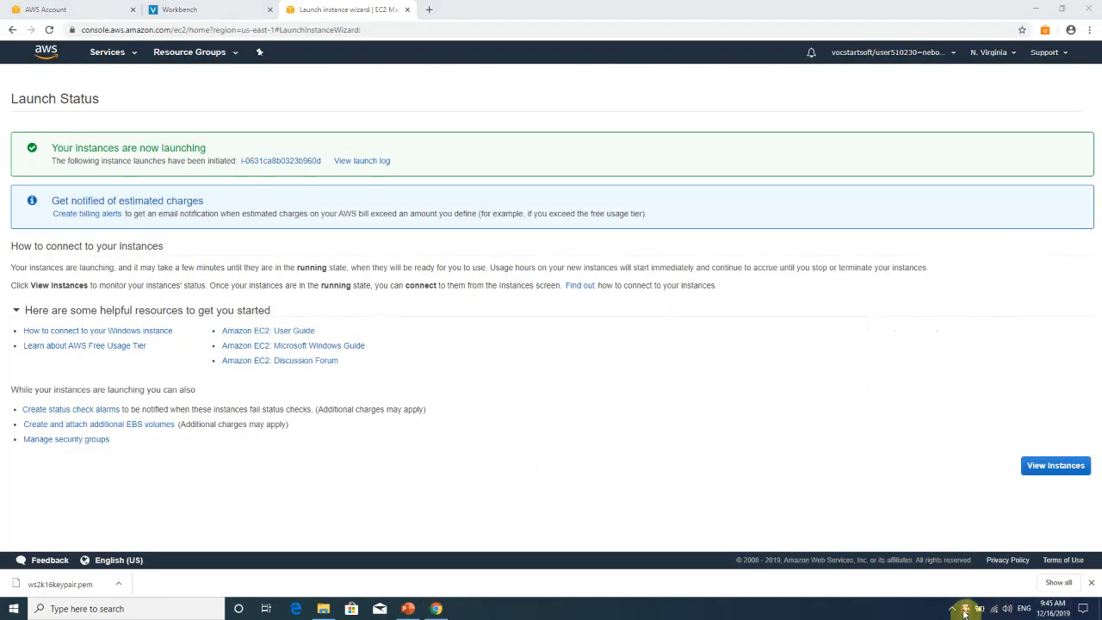
left_click(964, 611)
left_click(359, 241)
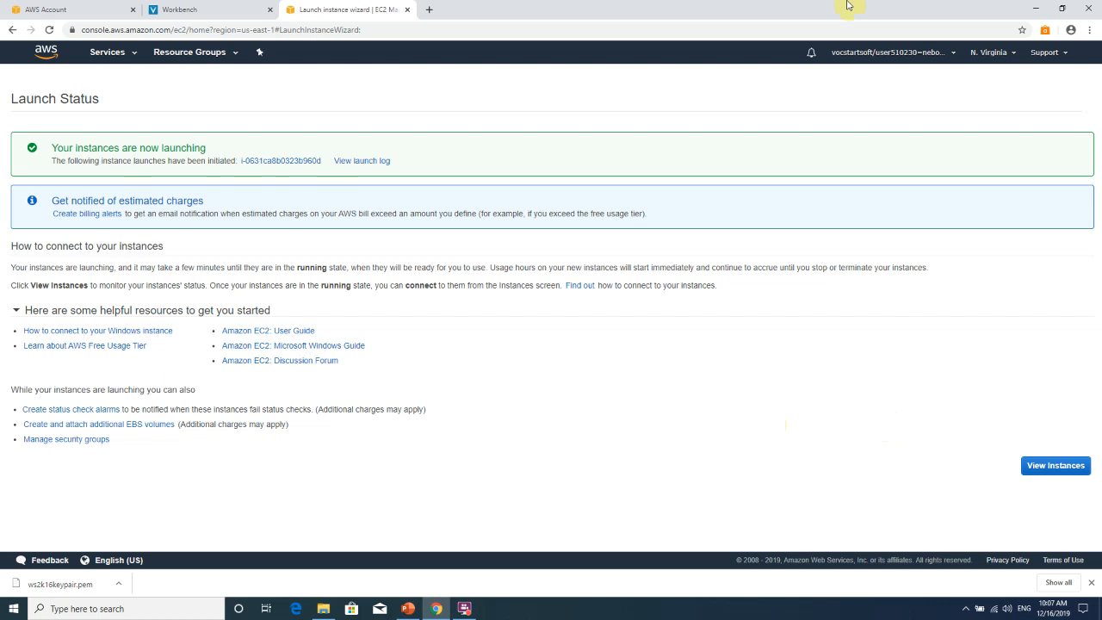
Open the EC2 instances list and select the running instance that uses the ws2k16 keypair.
left_click(1047, 471)
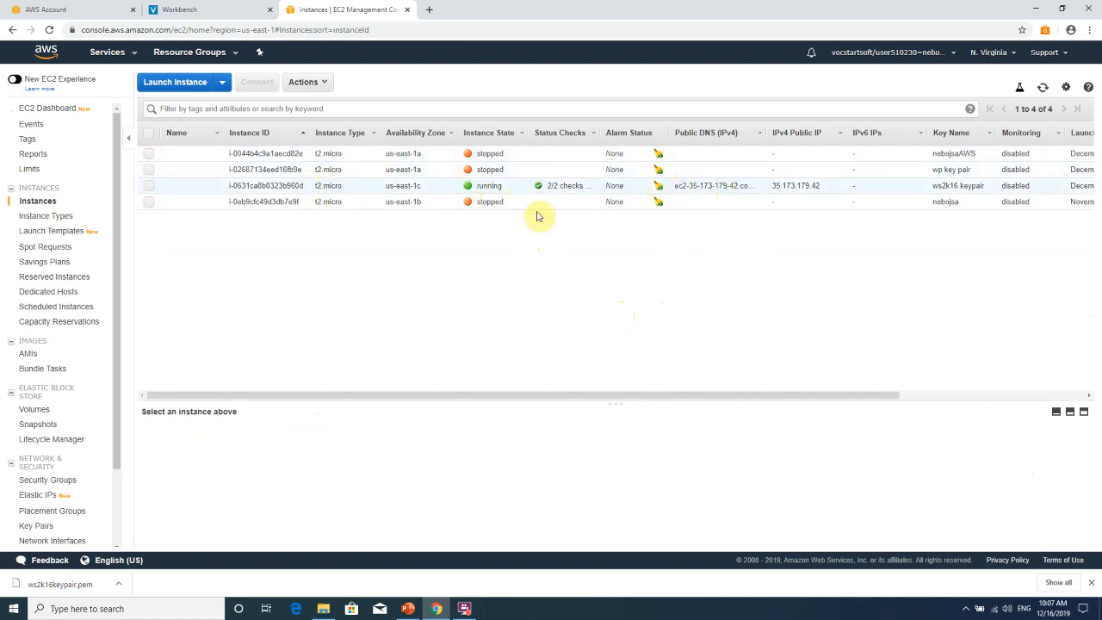
left_click_drag(605, 396, 772, 401)
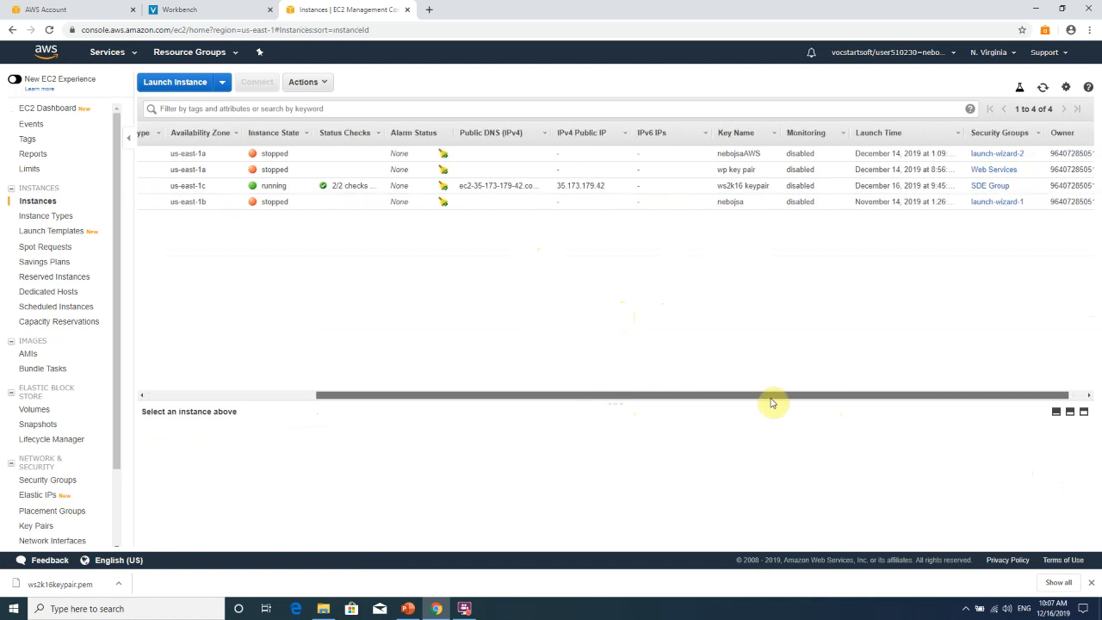
left_click(750, 185)
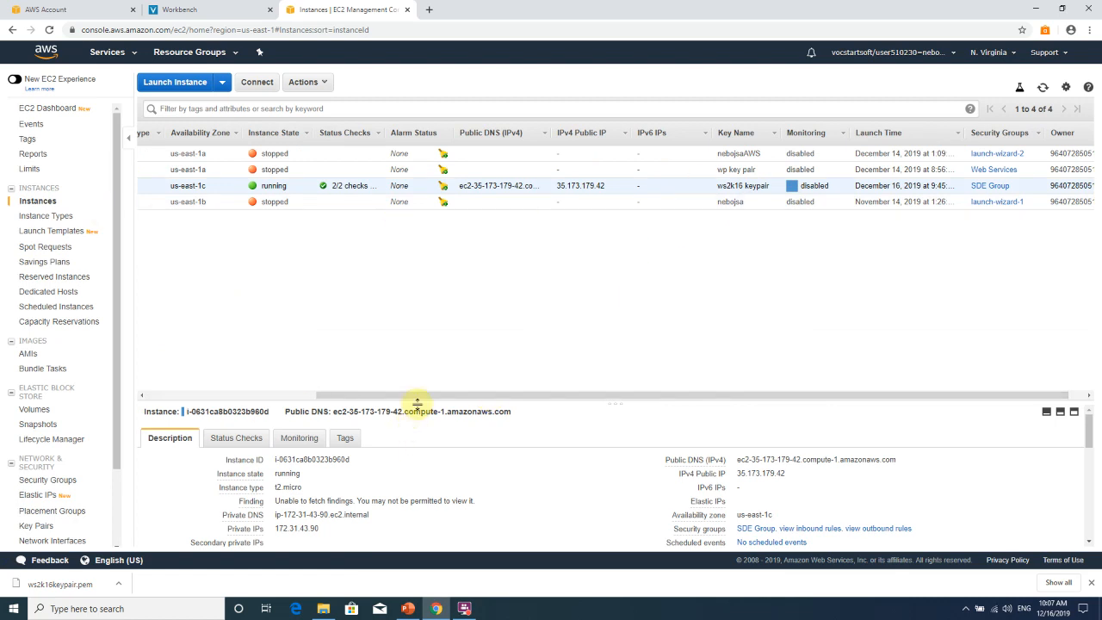
left_click_drag(425, 403, 181, 396)
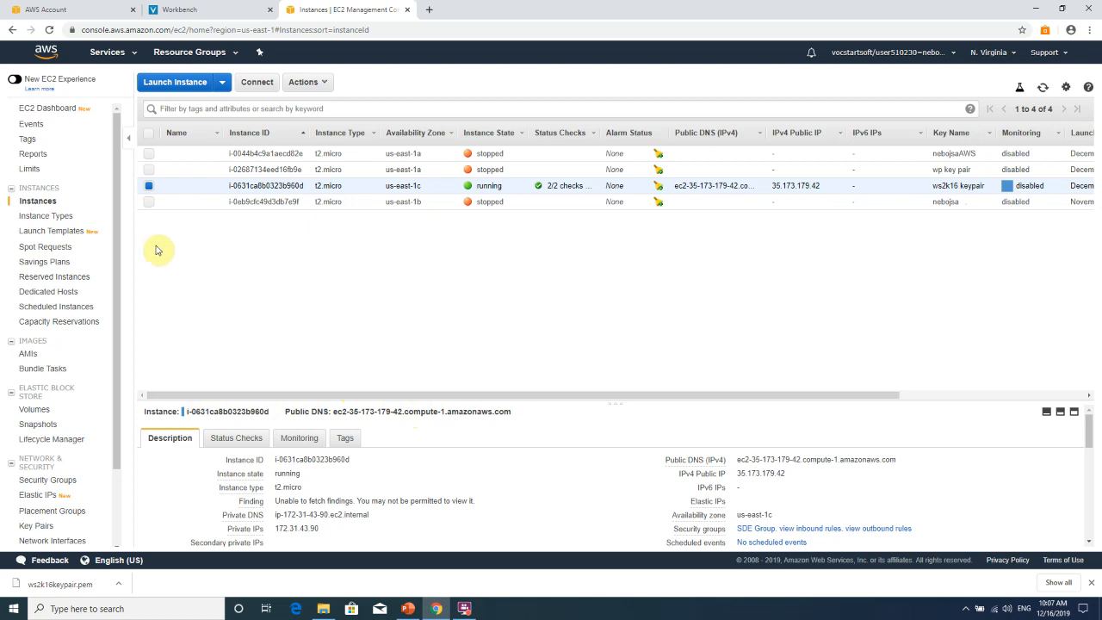
left_click(147, 188)
left_click(152, 189)
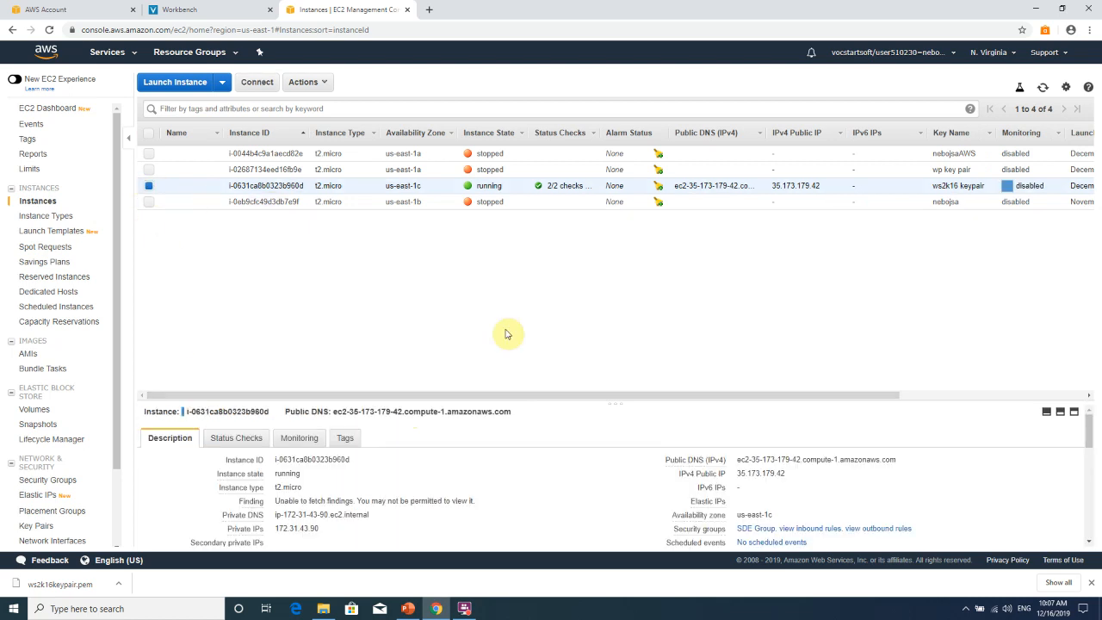
Examine the selected instance's description, including its network, AMI, key pair and launch details.
scroll(912, 482, "down", 1)
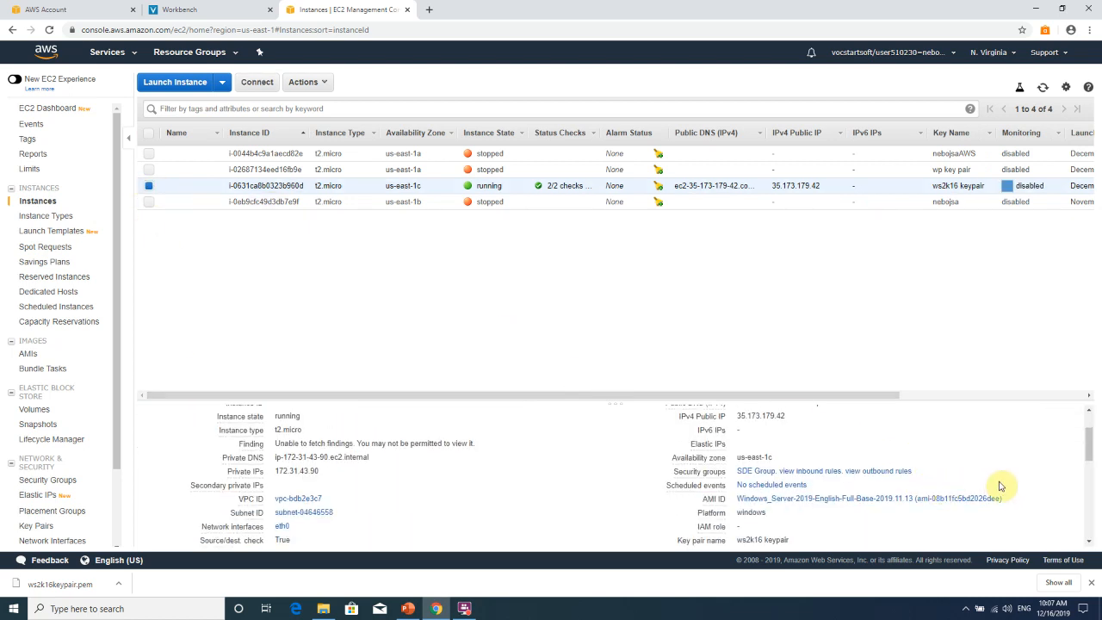
scroll(1012, 482, "down", 2)
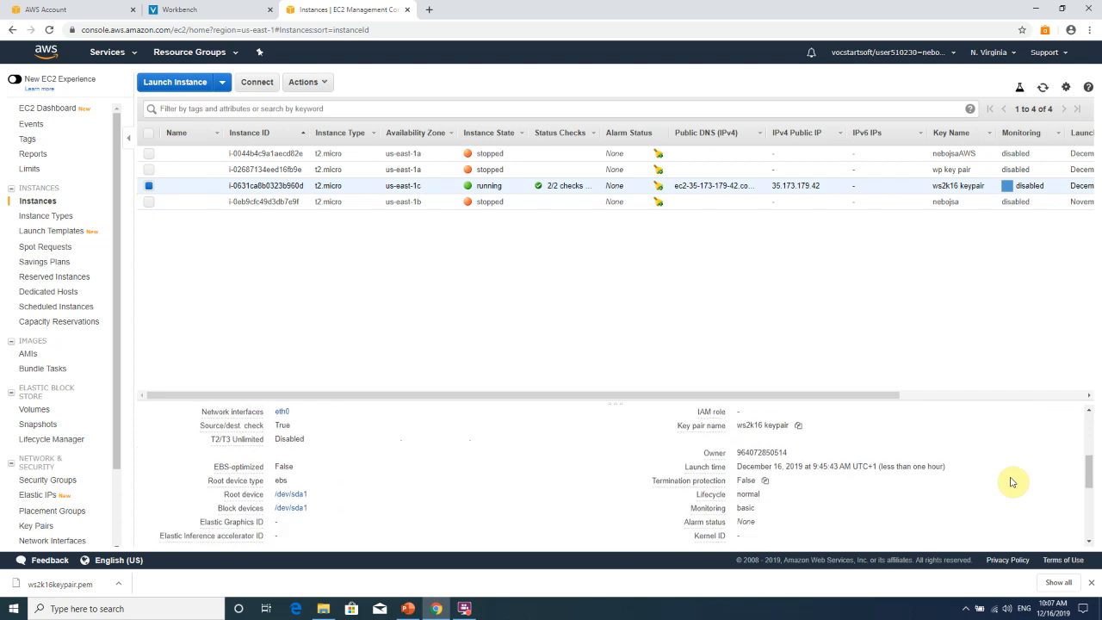
scroll(1011, 482, "down", 4)
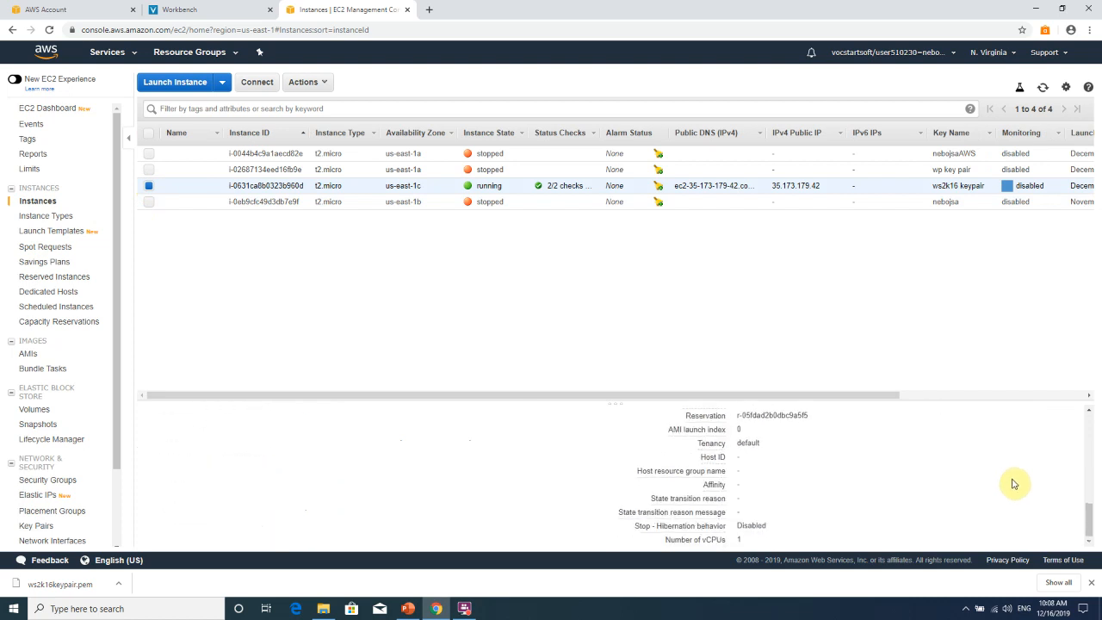
scroll(1014, 484, "up", 5)
scroll(1012, 484, "up", 1)
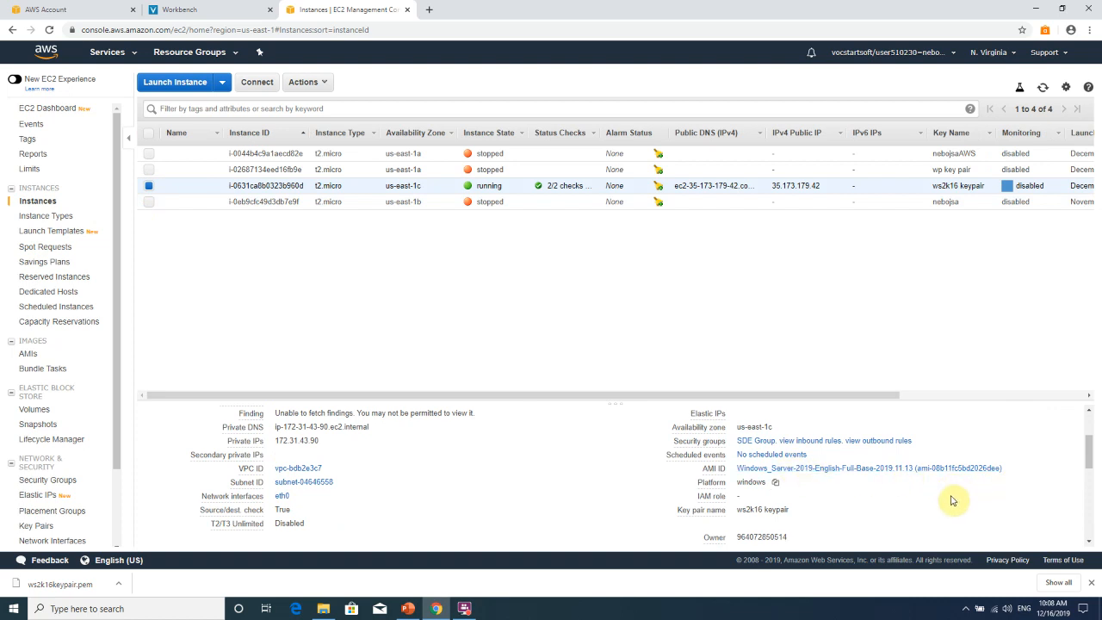
Review the running instance's description details, from its addresses down to its virtualization and tenancy entries.
scroll(952, 500, "up", 1)
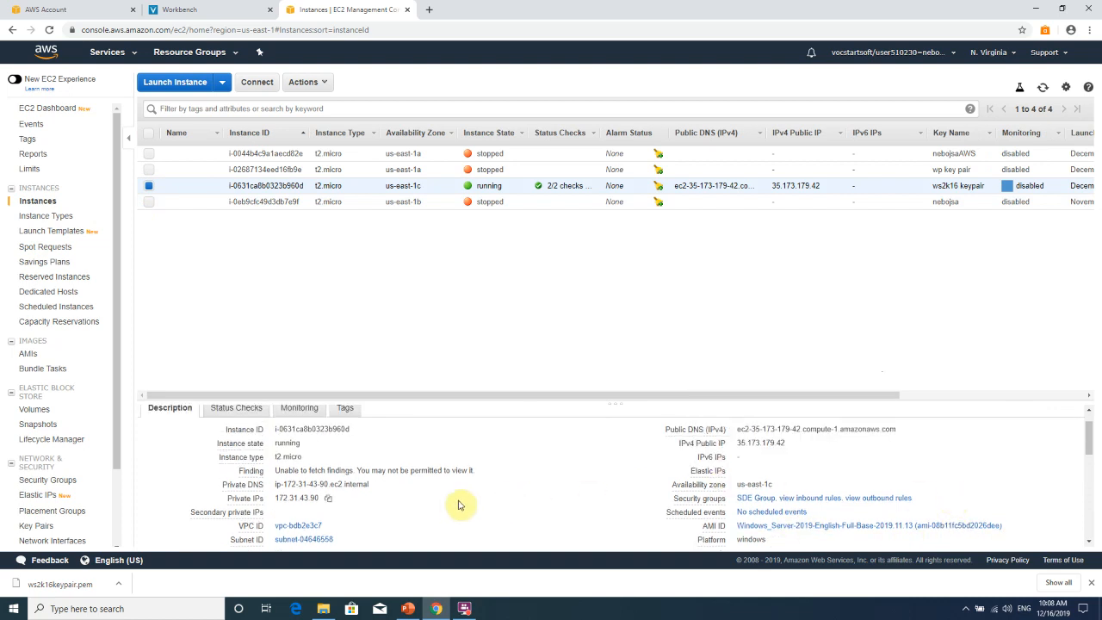
scroll(769, 491, "up", 1)
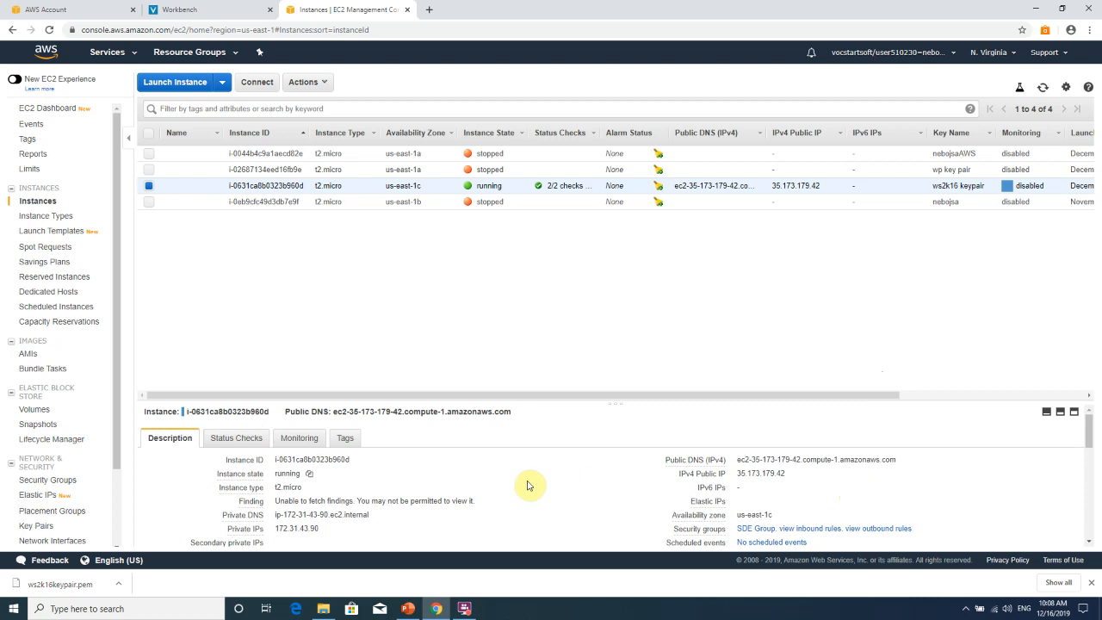
scroll(527, 484, "down", 2)
scroll(527, 484, "down", 1)
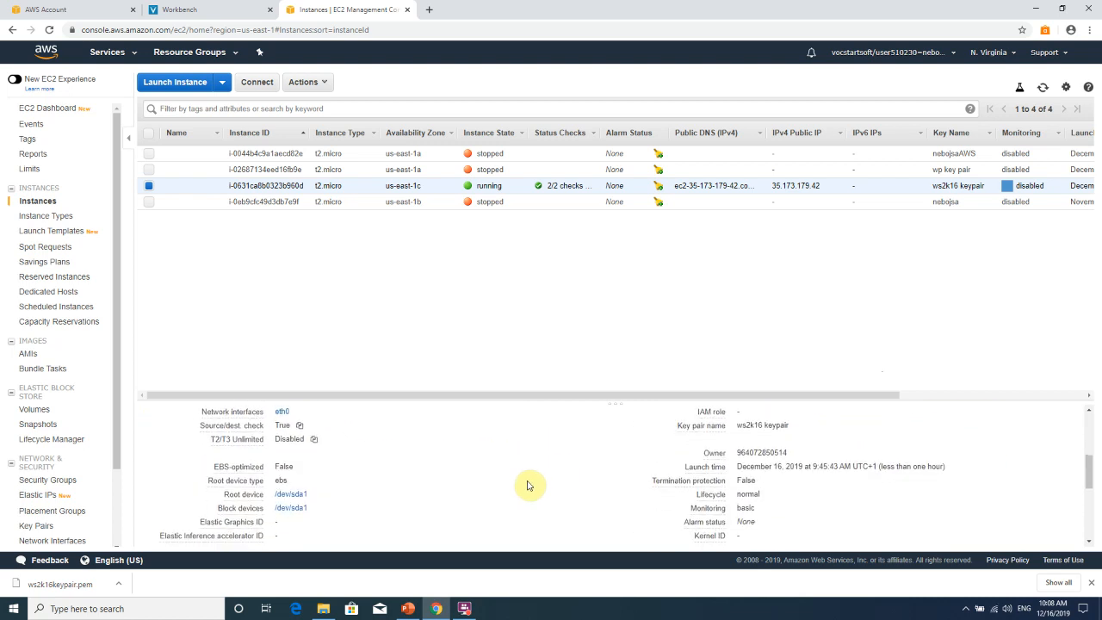
scroll(528, 485, "down", 5)
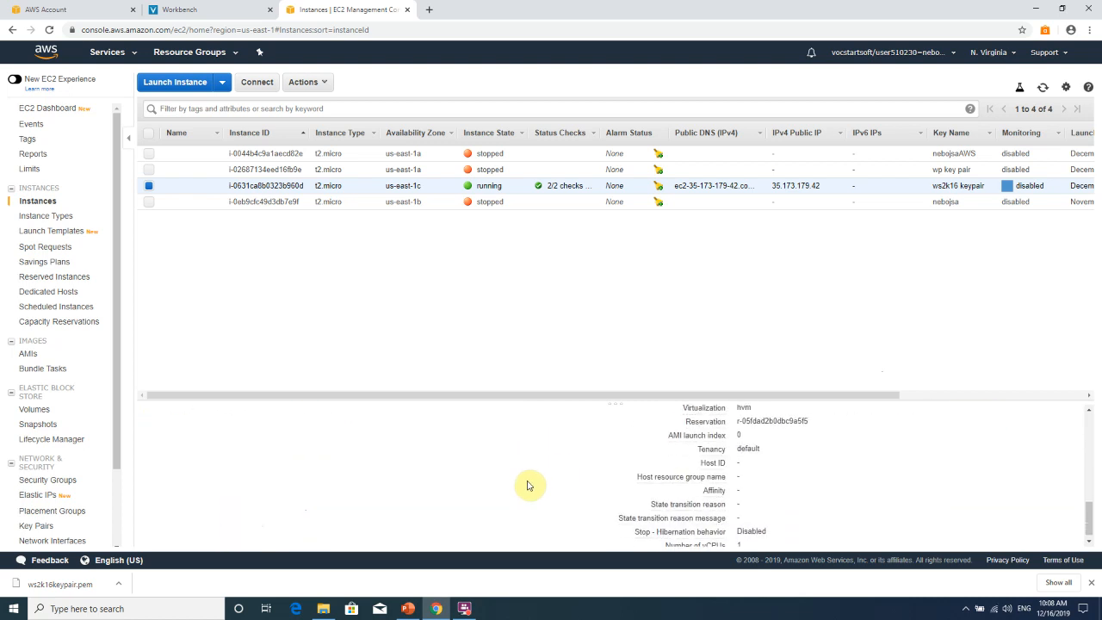
scroll(527, 485, "up", 6)
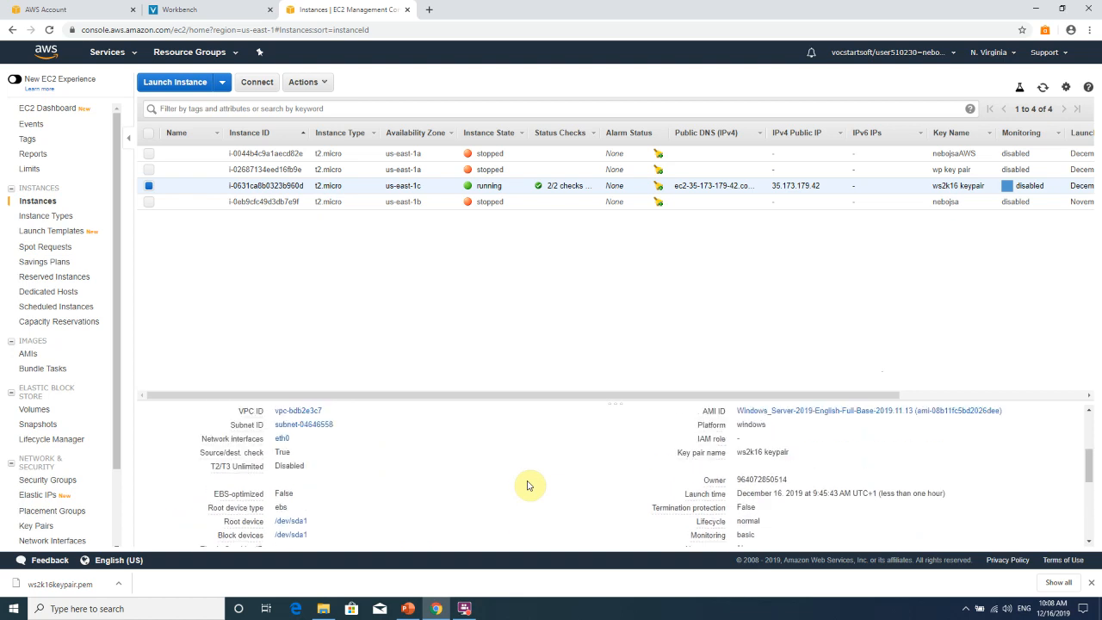
scroll(527, 484, "up", 2)
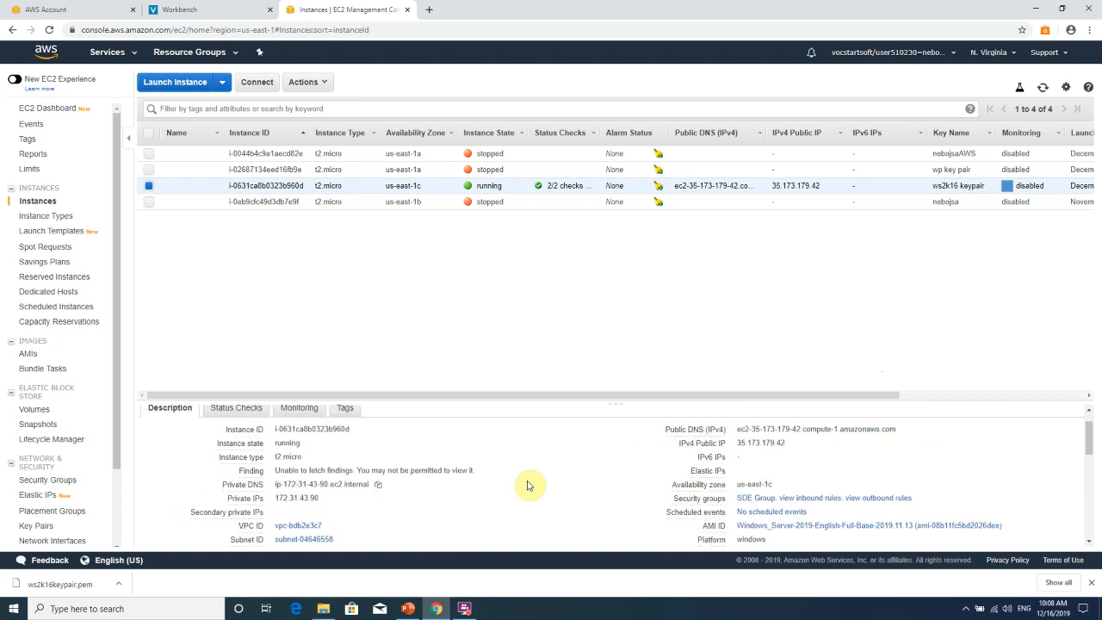
Inspect the running instance's status checks, CloudWatch monitoring graphs and tags, and return to its description.
left_click(244, 409)
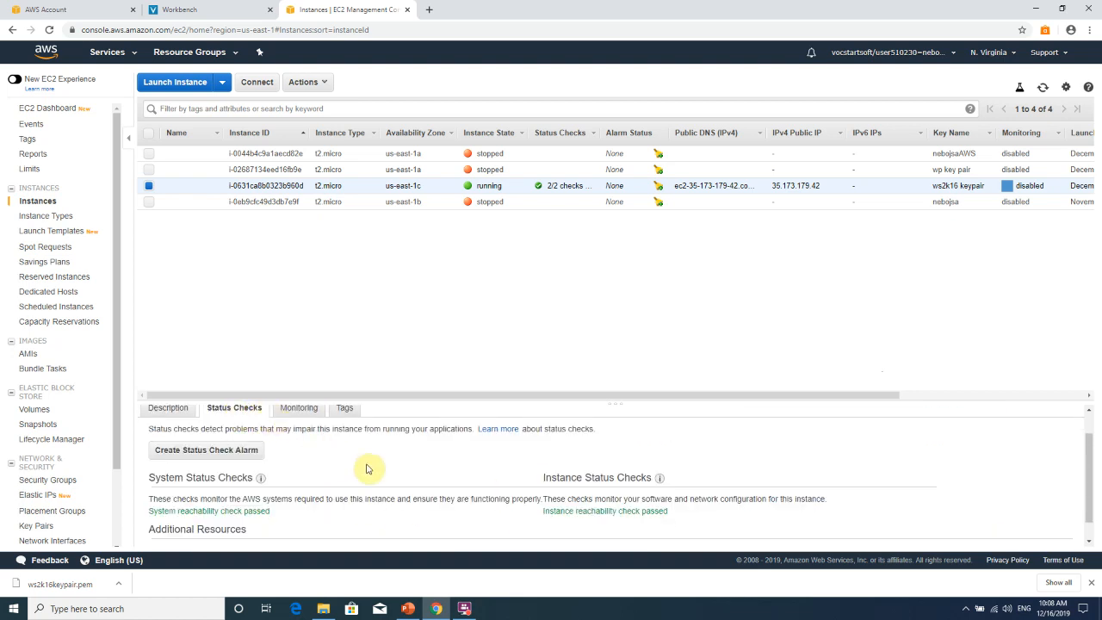
scroll(378, 474, "down", 1)
scroll(387, 474, "up", 1)
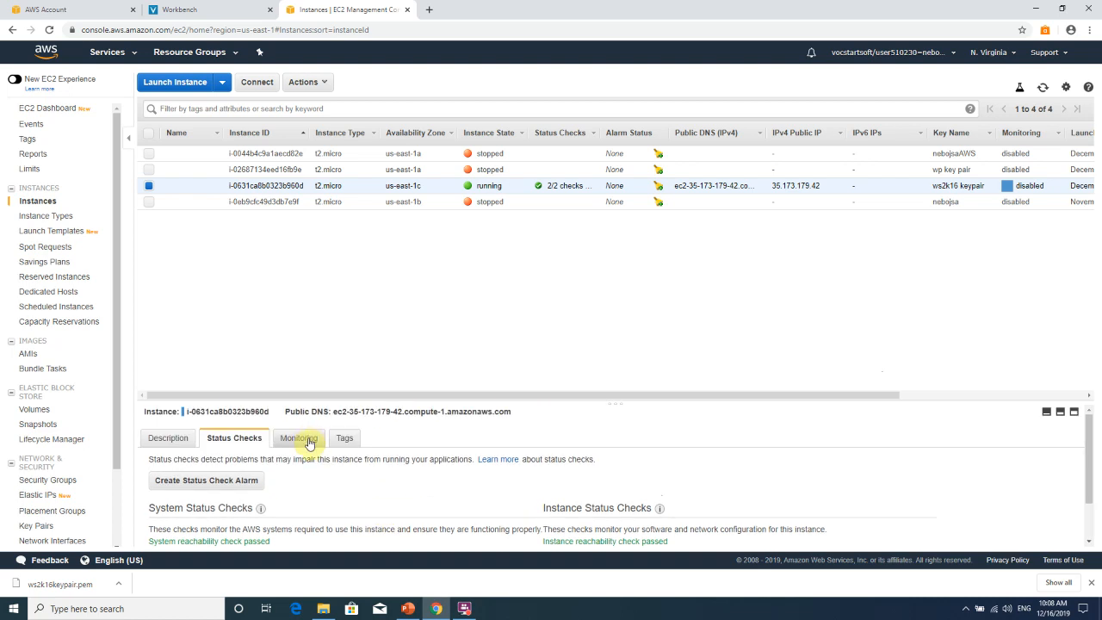
left_click(309, 439)
scroll(556, 491, "down", 5)
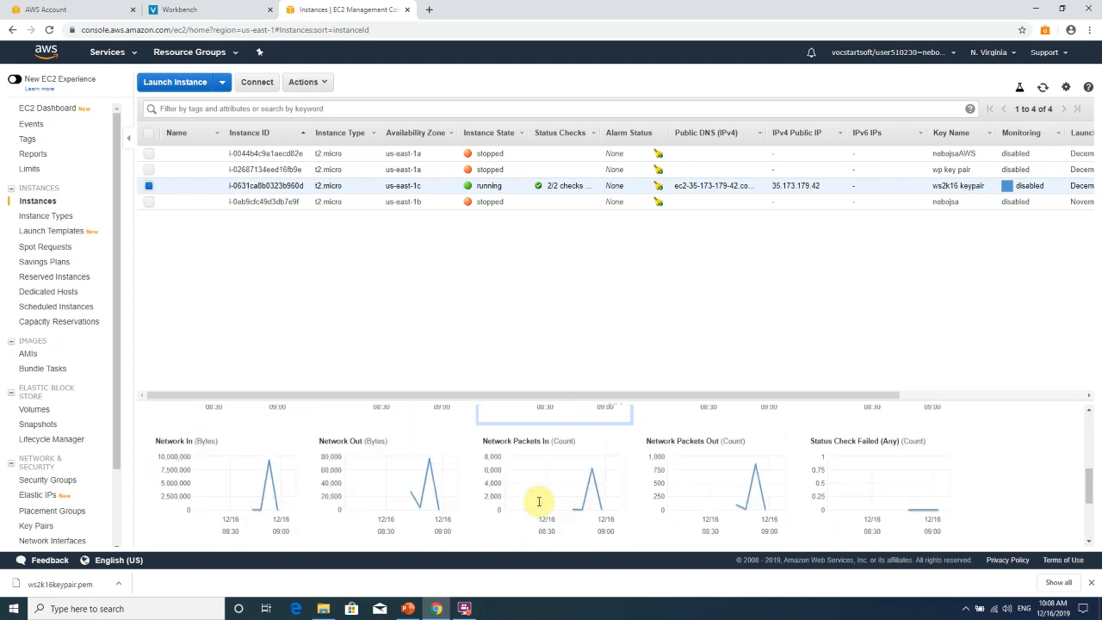
scroll(525, 503, "up", 5)
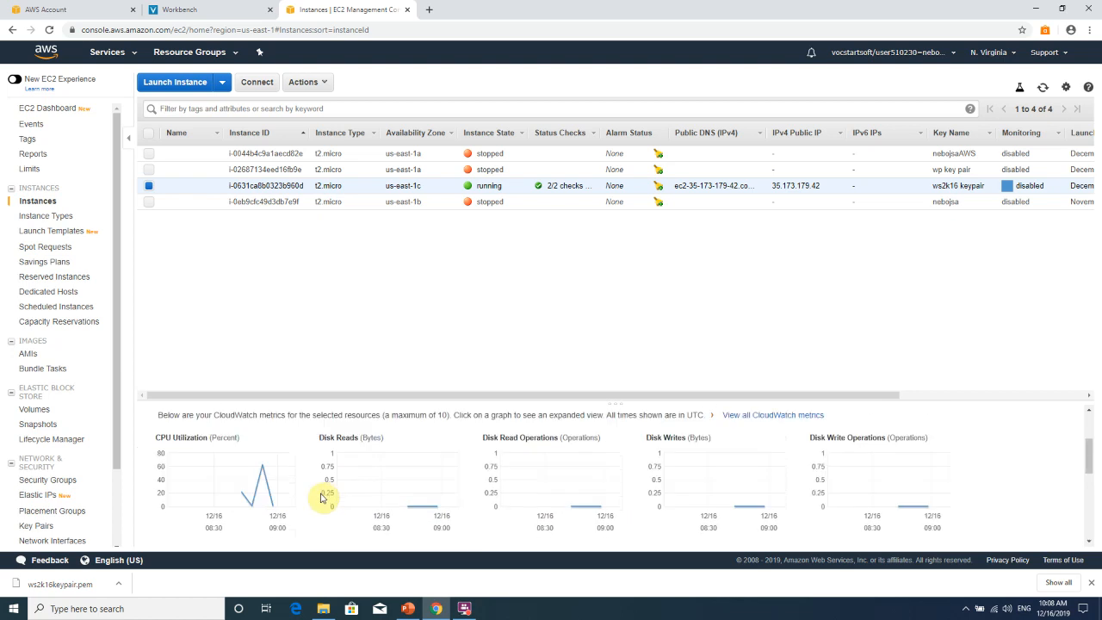
scroll(320, 491, "up", 3)
left_click(338, 440)
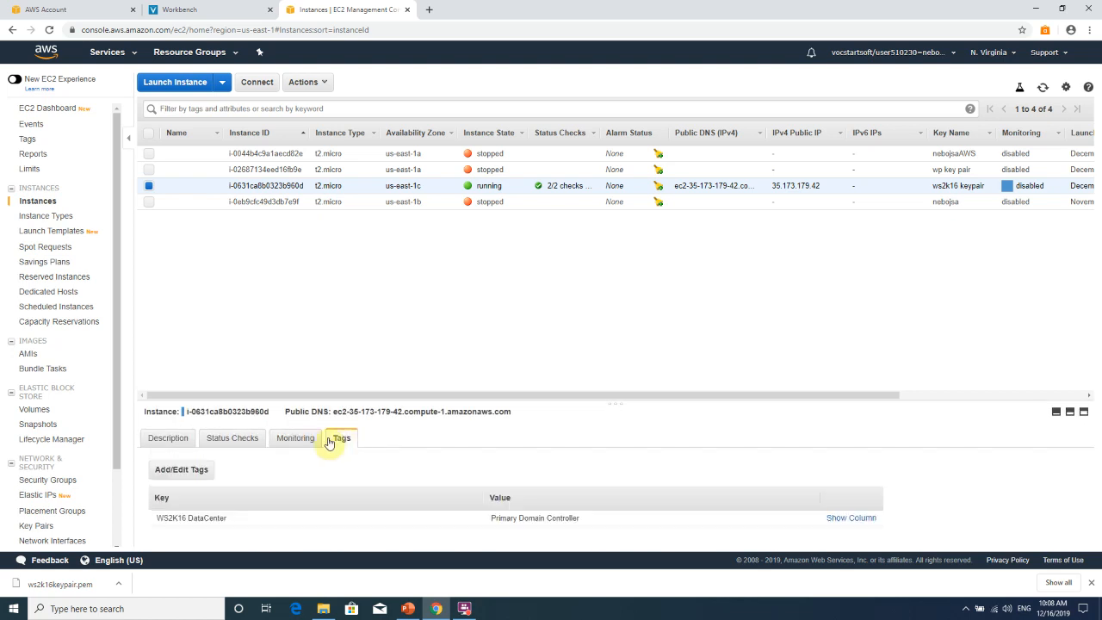
left_click(168, 440)
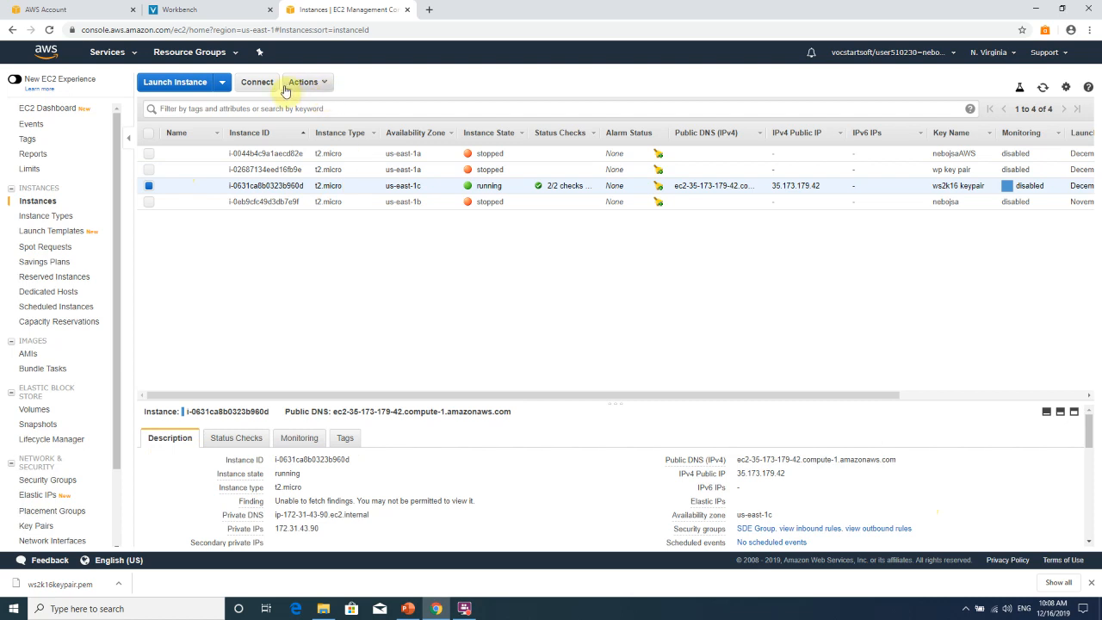
left_click(320, 88)
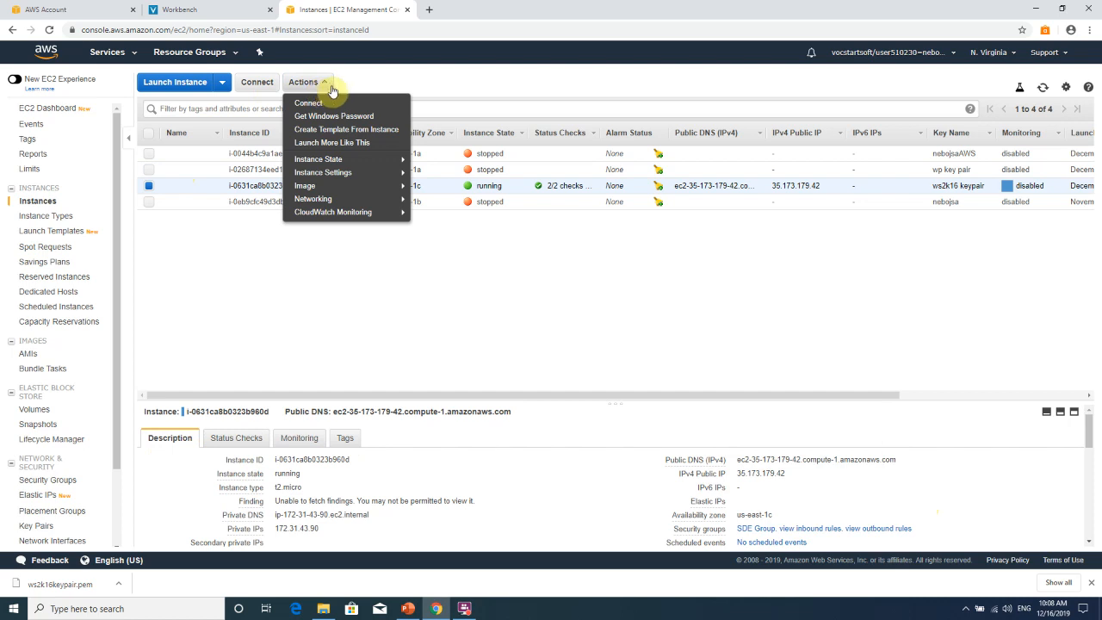
left_click(324, 86)
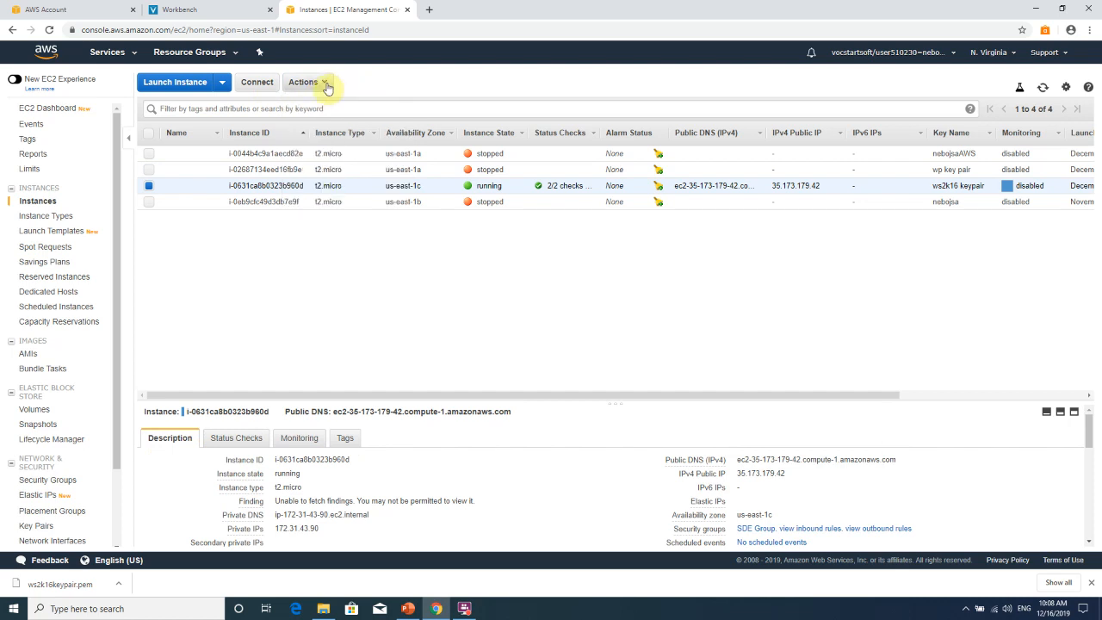
left_click(326, 87)
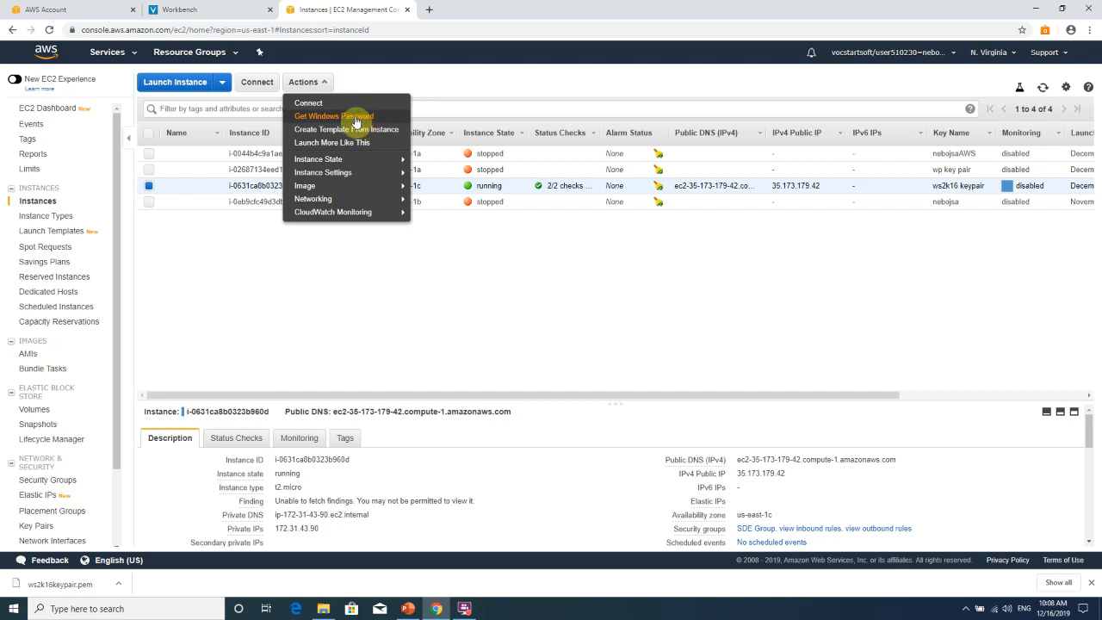
left_click(457, 81)
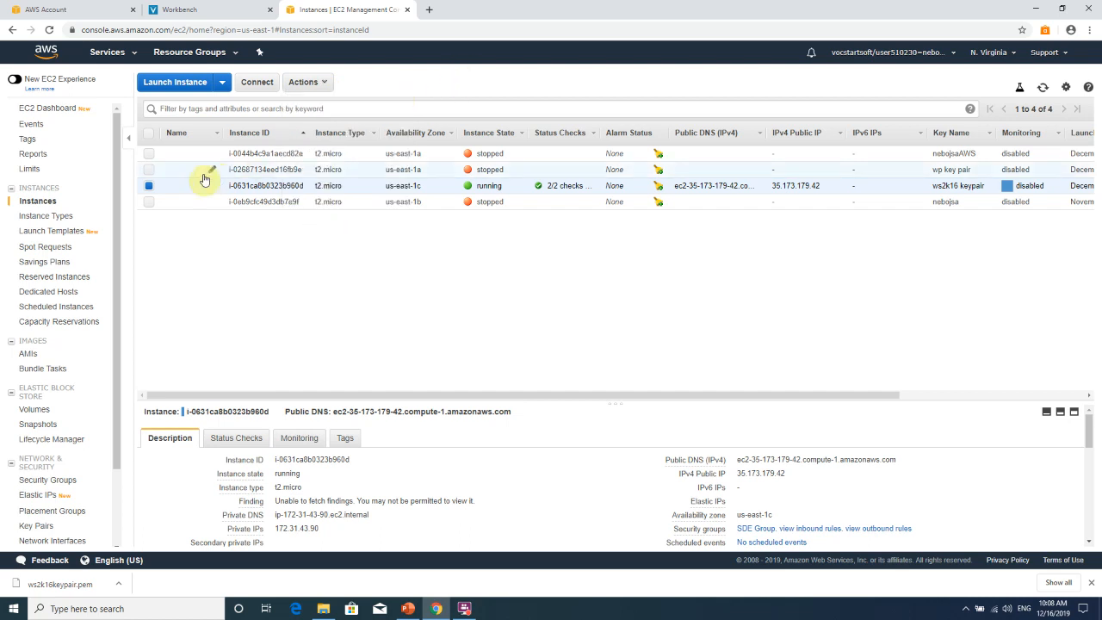
Start Get Windows Password for the running instance and check the associated key name in the dialog.
left_click(148, 188)
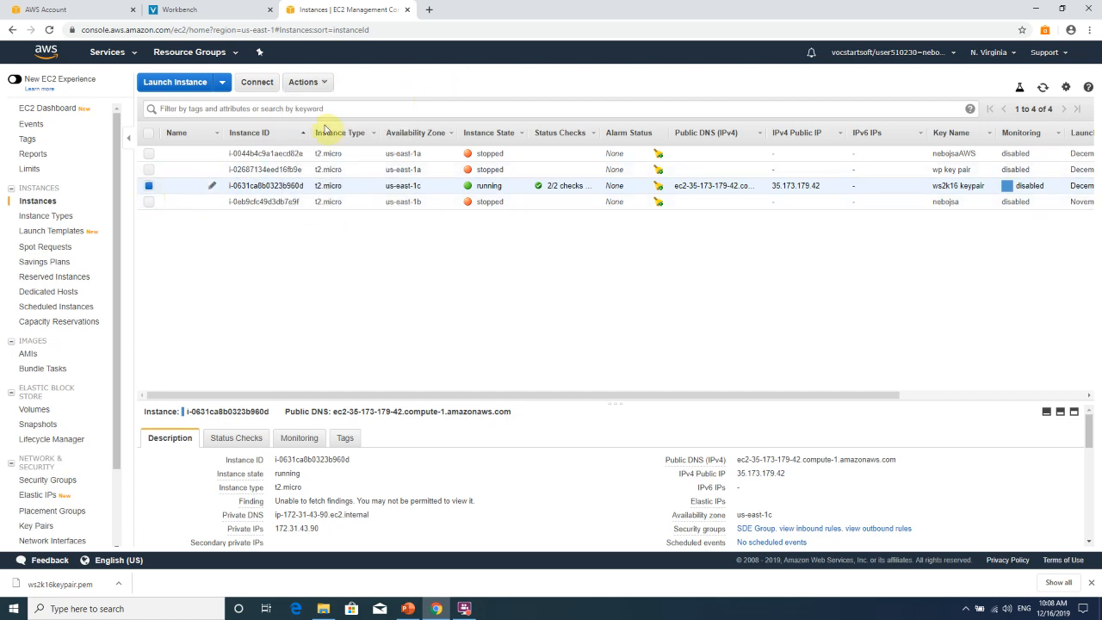
left_click(323, 83)
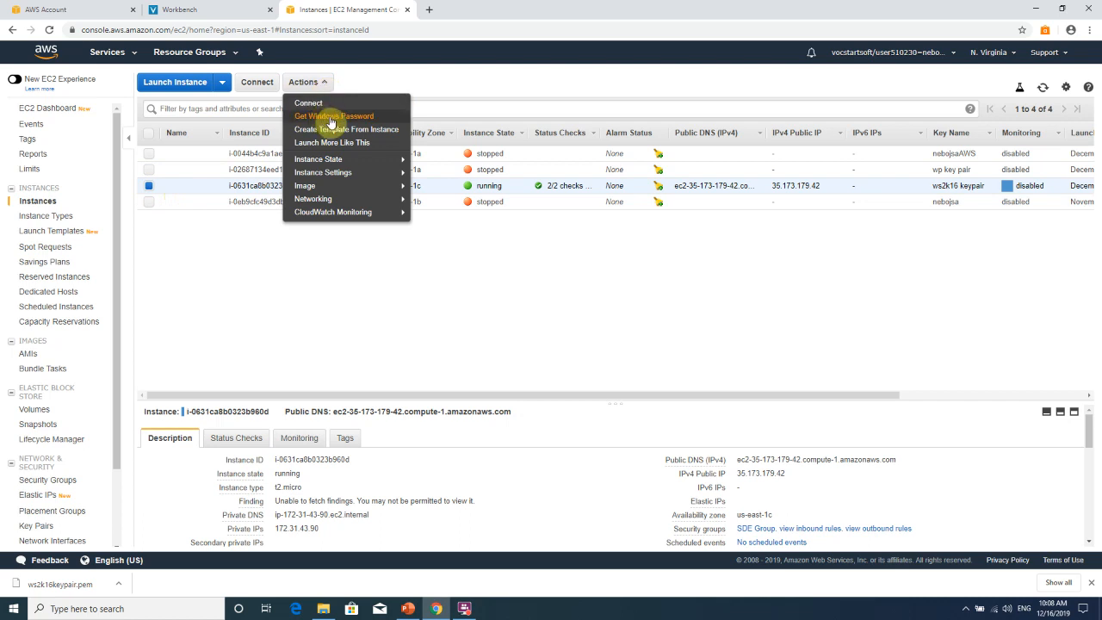
left_click(331, 121)
left_click_drag(565, 160, 520, 103)
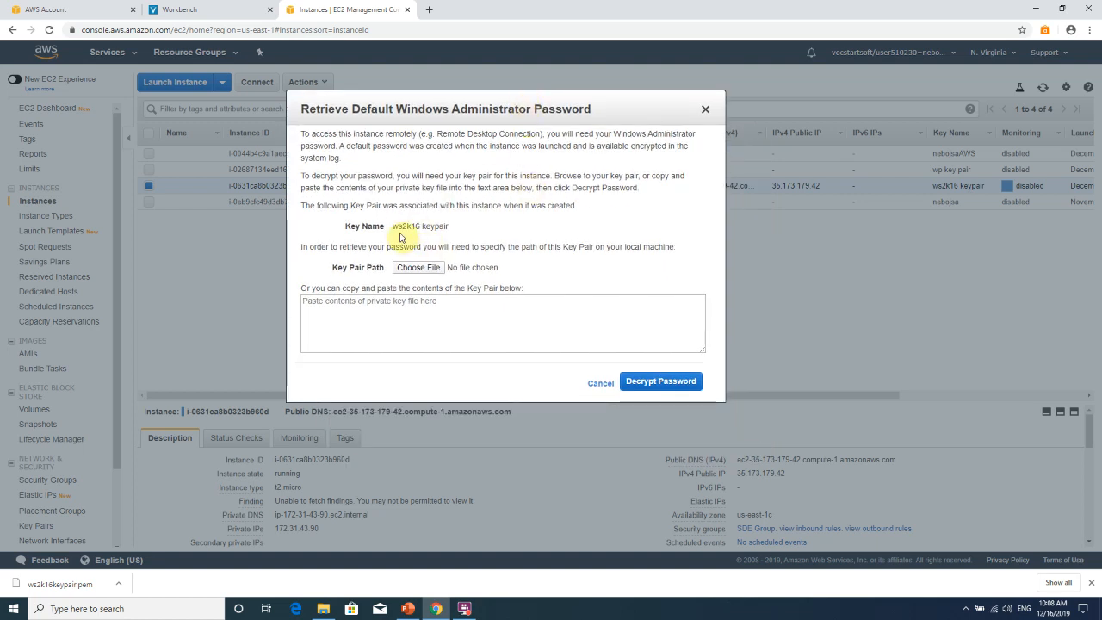
left_click_drag(392, 226, 458, 231)
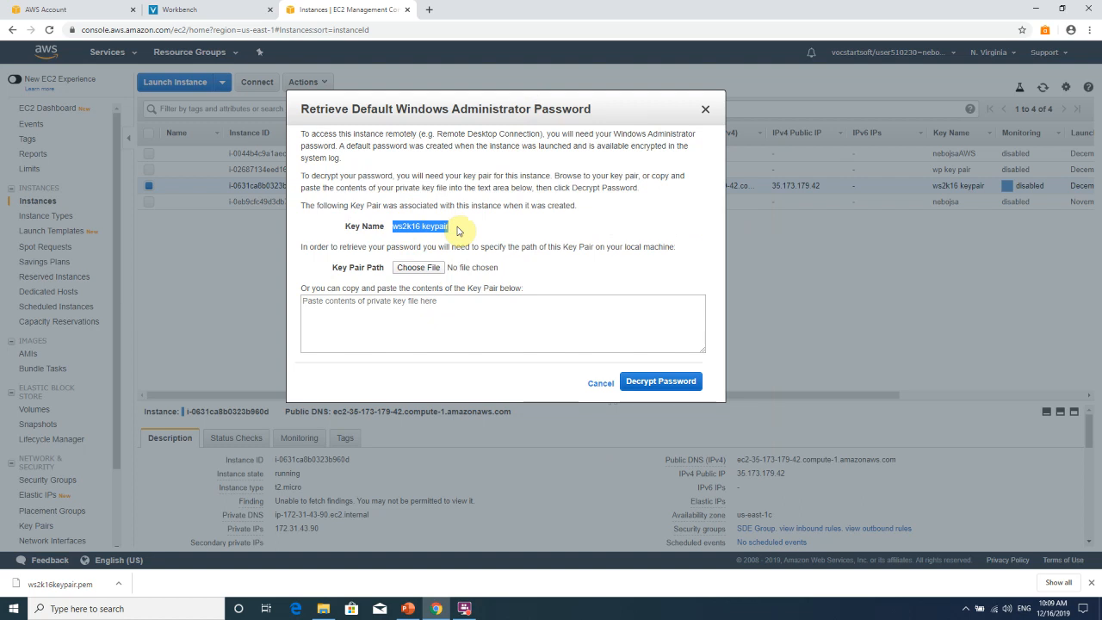
left_click(457, 229)
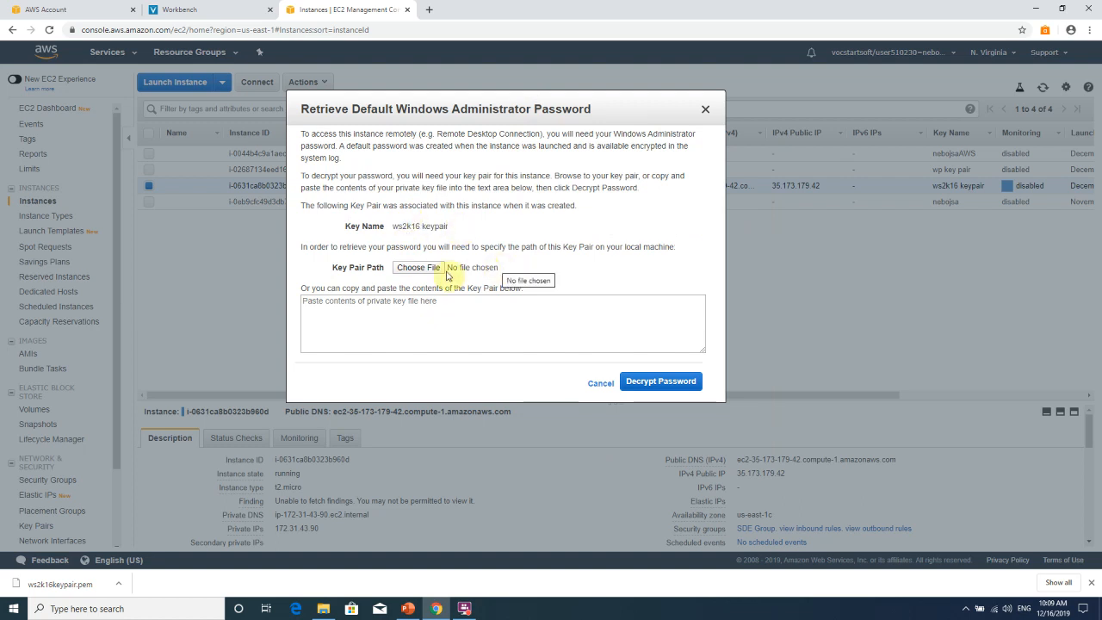
Load ws2k16keypair.pem from the Desktop folder as the key pair file for the password retrieval.
left_click(420, 268)
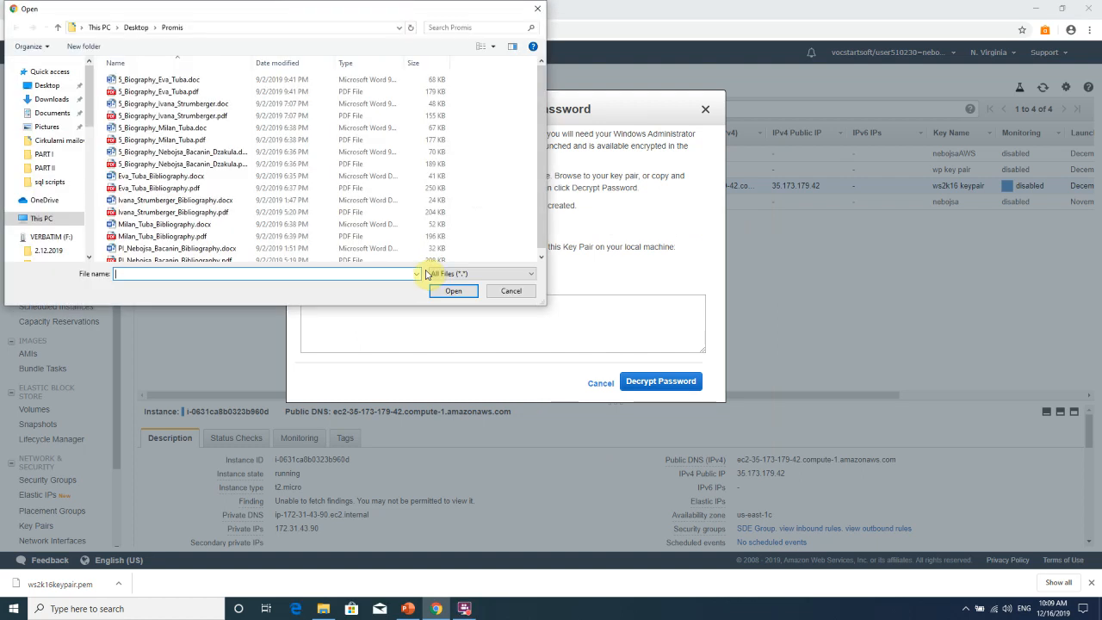
left_click(50, 85)
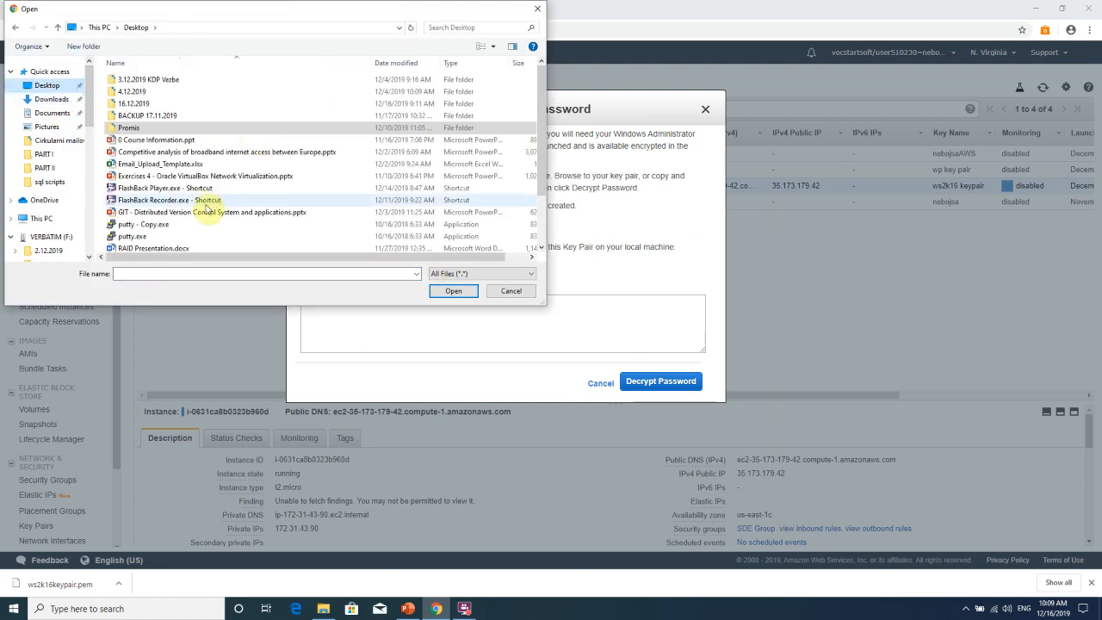
left_click(246, 213)
scroll(196, 220, "down", 1)
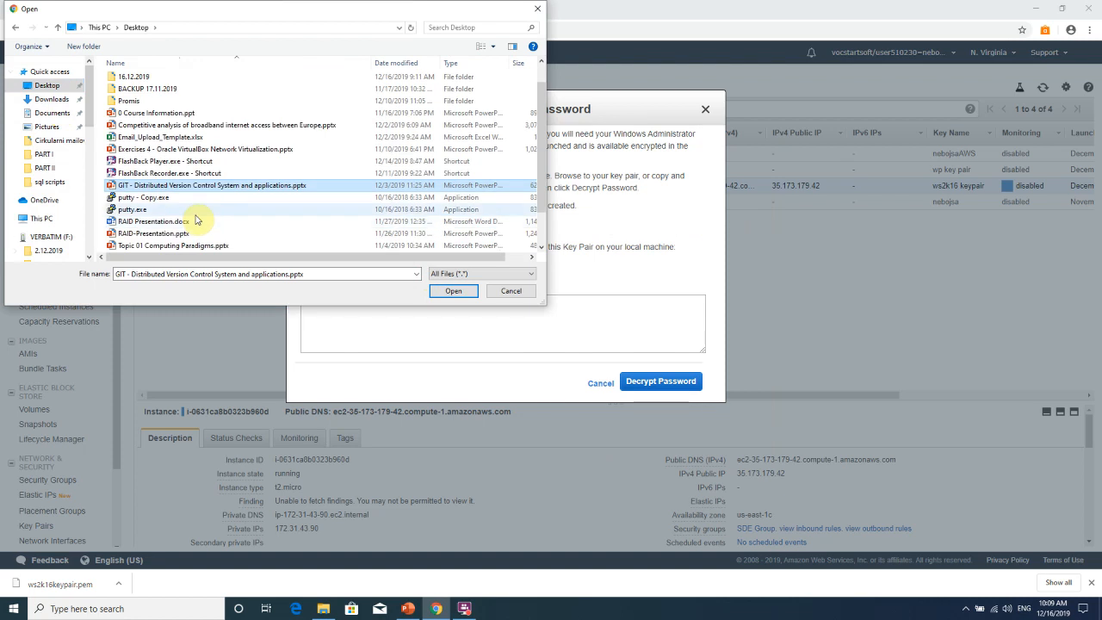
scroll(220, 221, "down", 1)
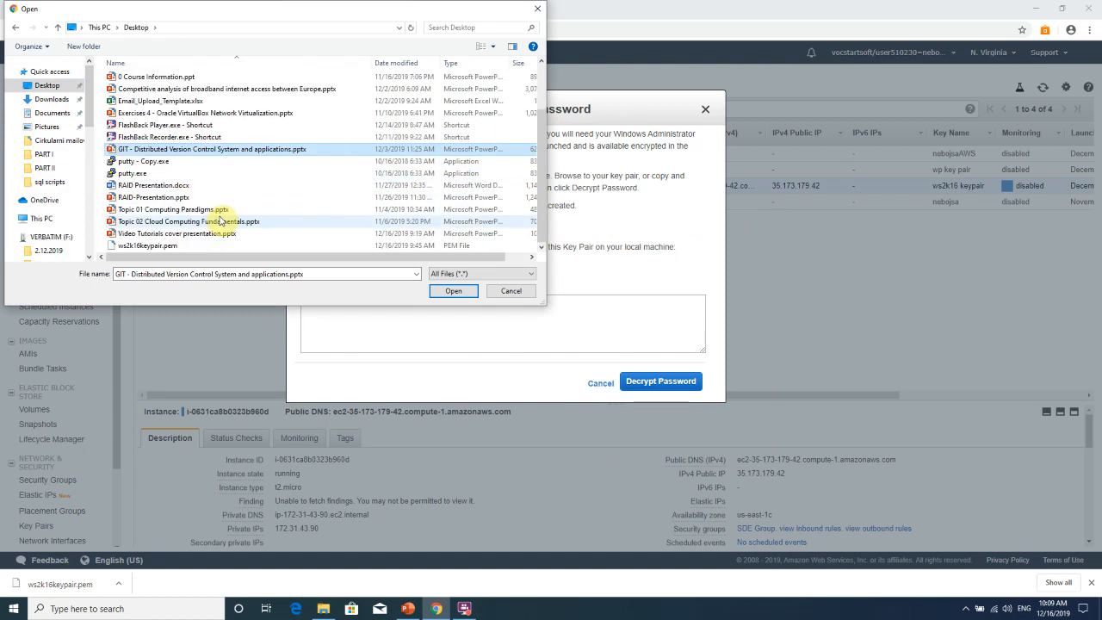
left_click(167, 248)
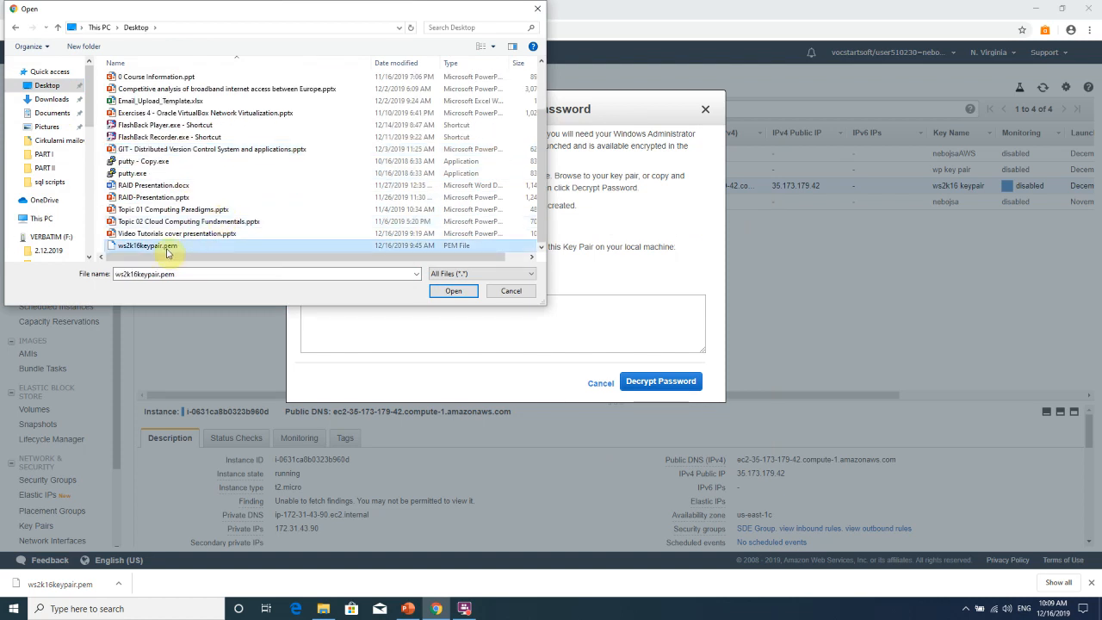
double_click(166, 248)
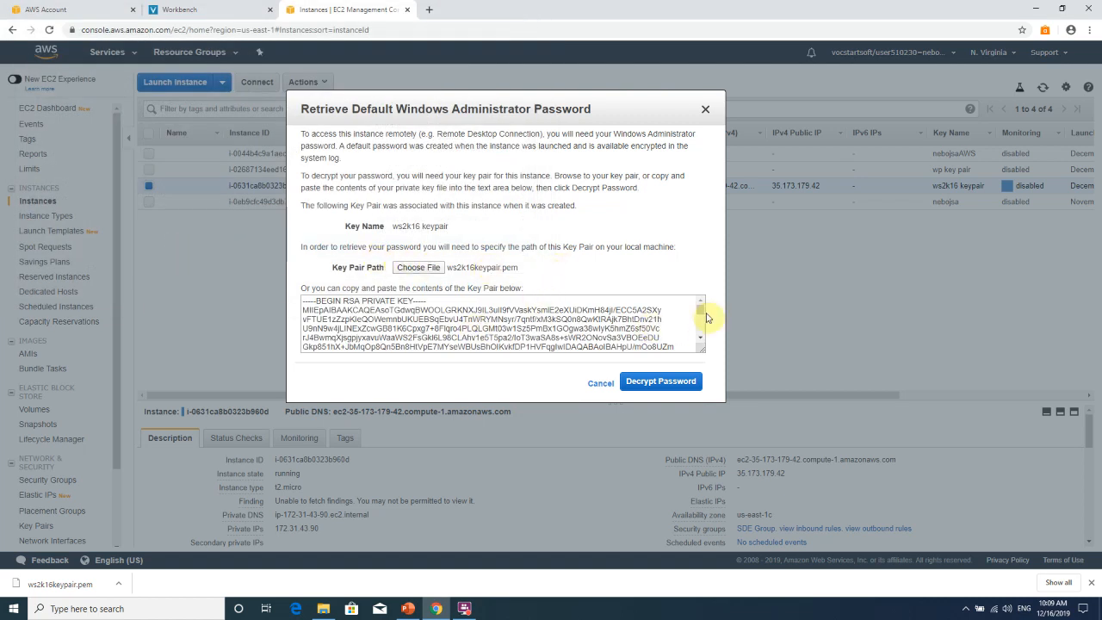
Look over the loaded private key contents and decrypt the default Windows administrator password.
mouse_move(700, 312)
left_mouse_down()
mouse_move(702, 334)
mouse_move(698, 312)
left_mouse_up()
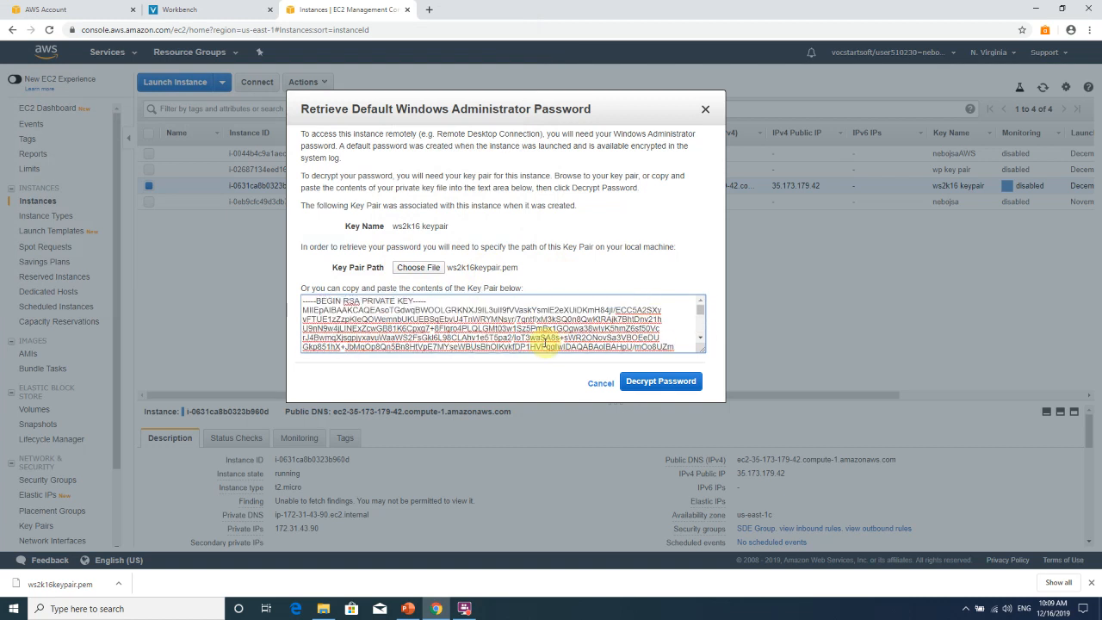
scroll(545, 342, "down", 5)
left_click(652, 392)
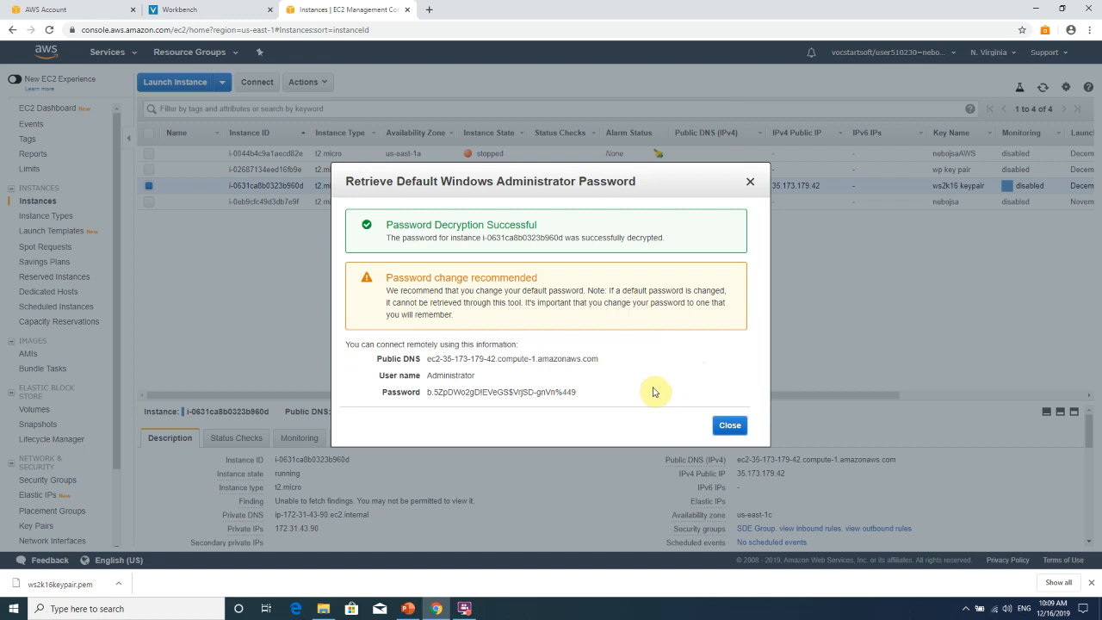
Copy the decrypted administrator password, paste it into a new Notepad document and minimize that window.
mouse_move(553, 392)
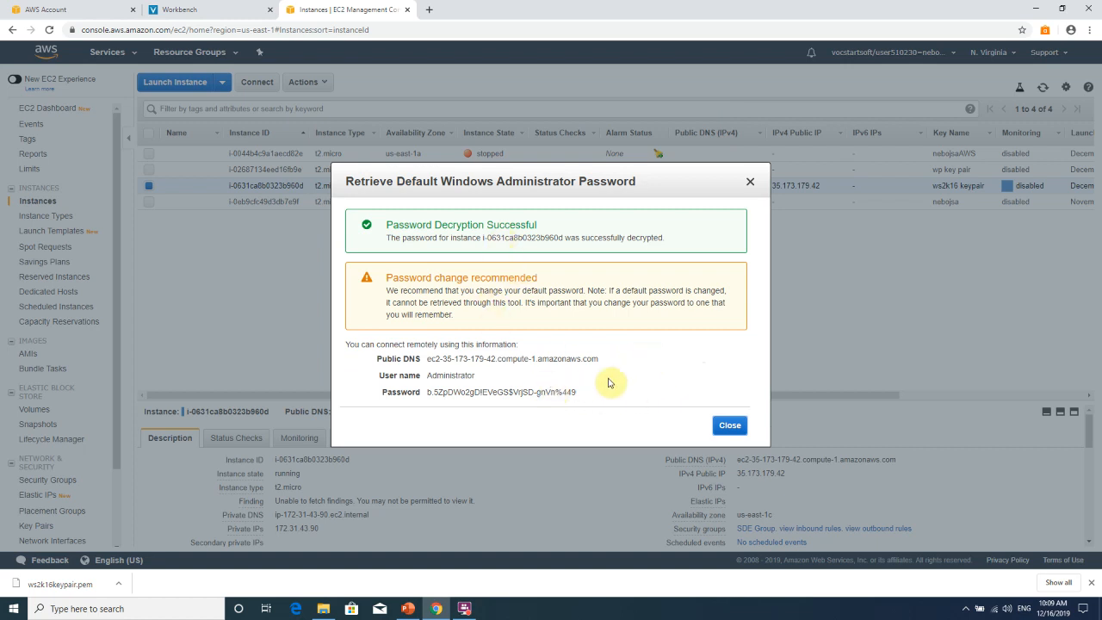
mouse_move(472, 392)
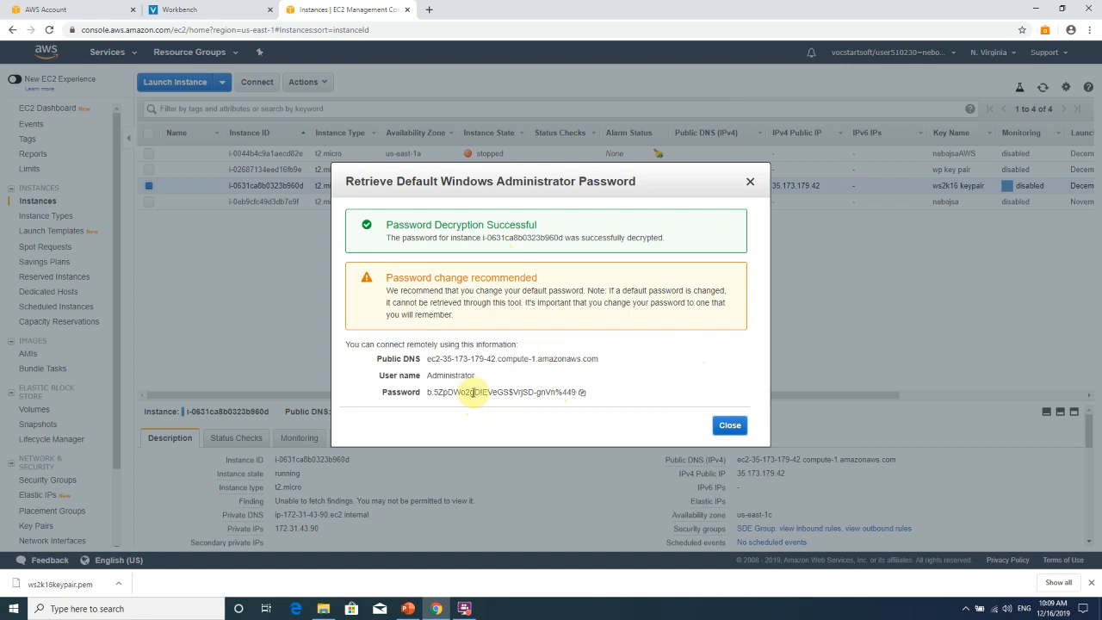
left_click(582, 394)
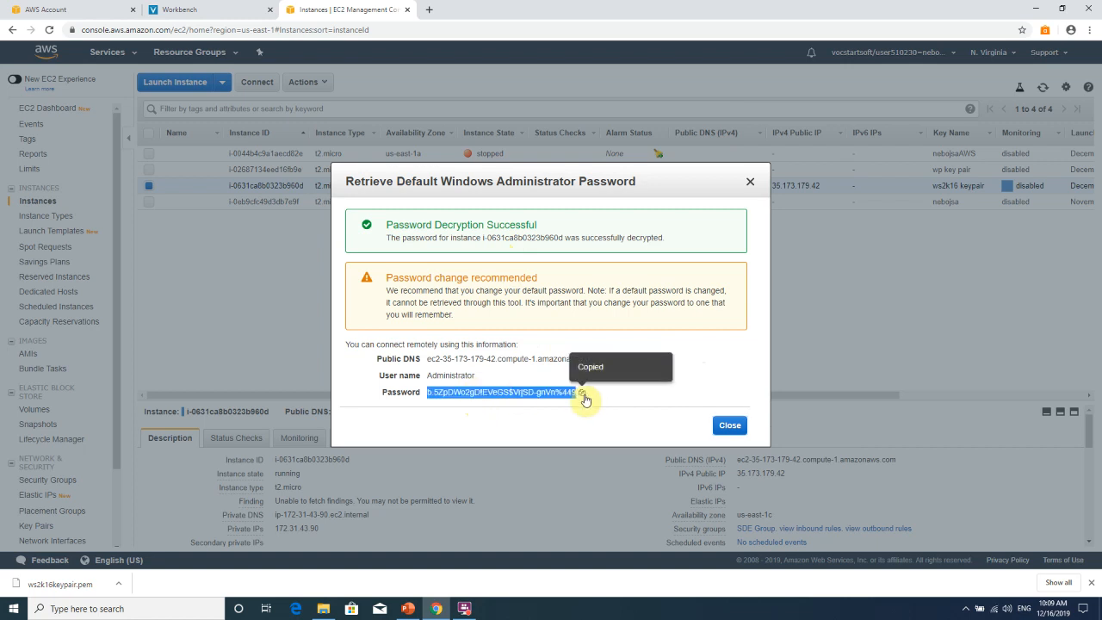
left_click(585, 396)
left_click(585, 396)
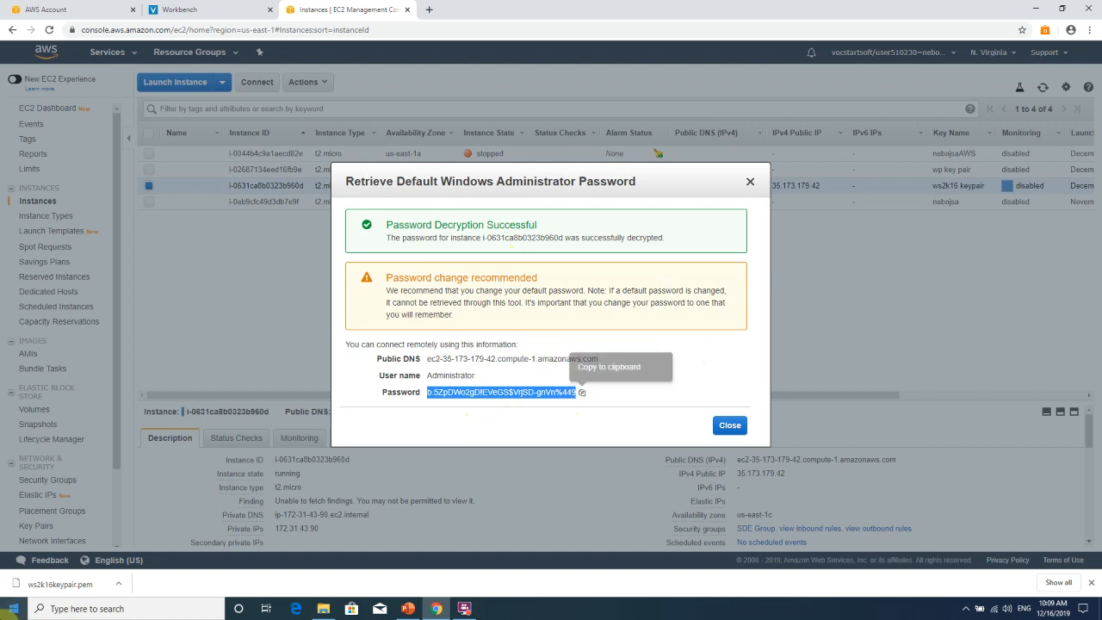
key("super")
type("notepad")
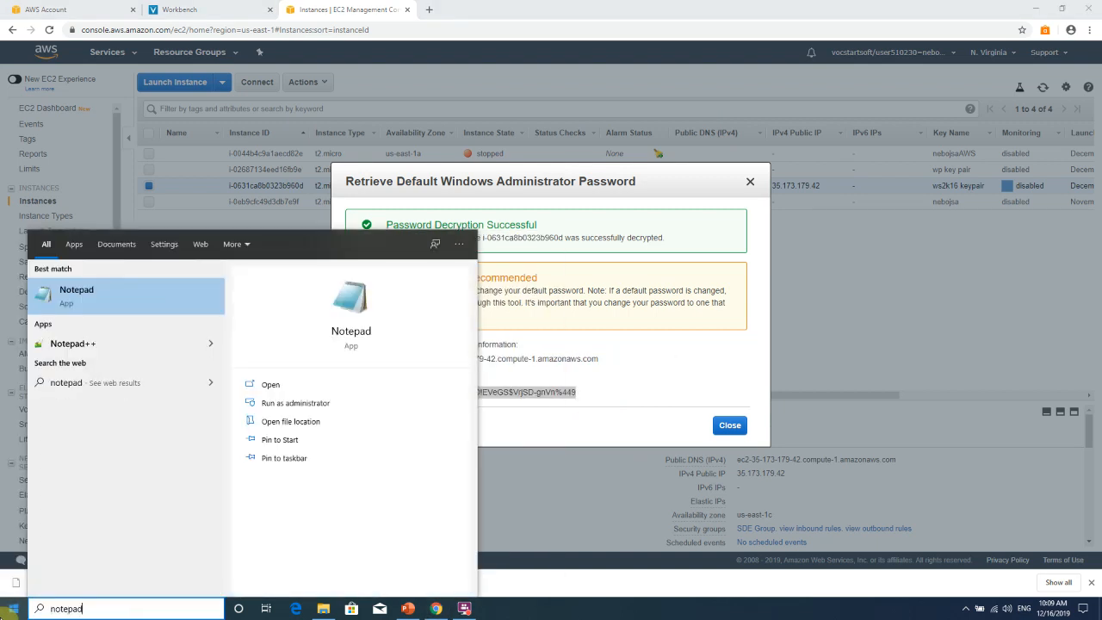
key("Return")
key("ctrl+v")
left_click(503, 7)
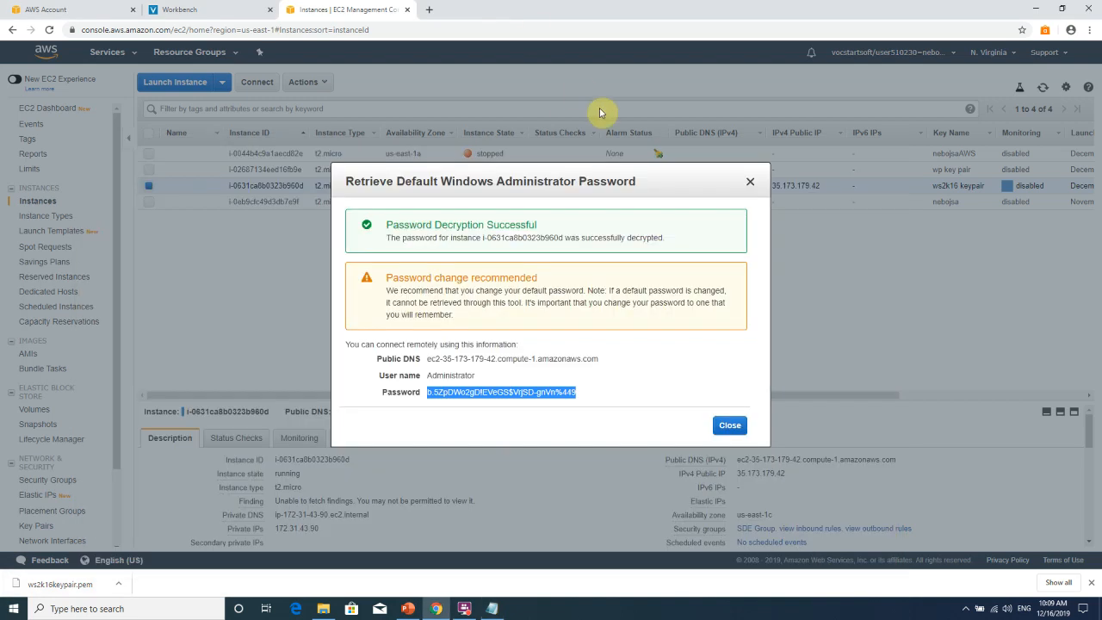
Close the decrypted password dialog and look through the actions available for the running instance, including its networking options.
left_click(750, 181)
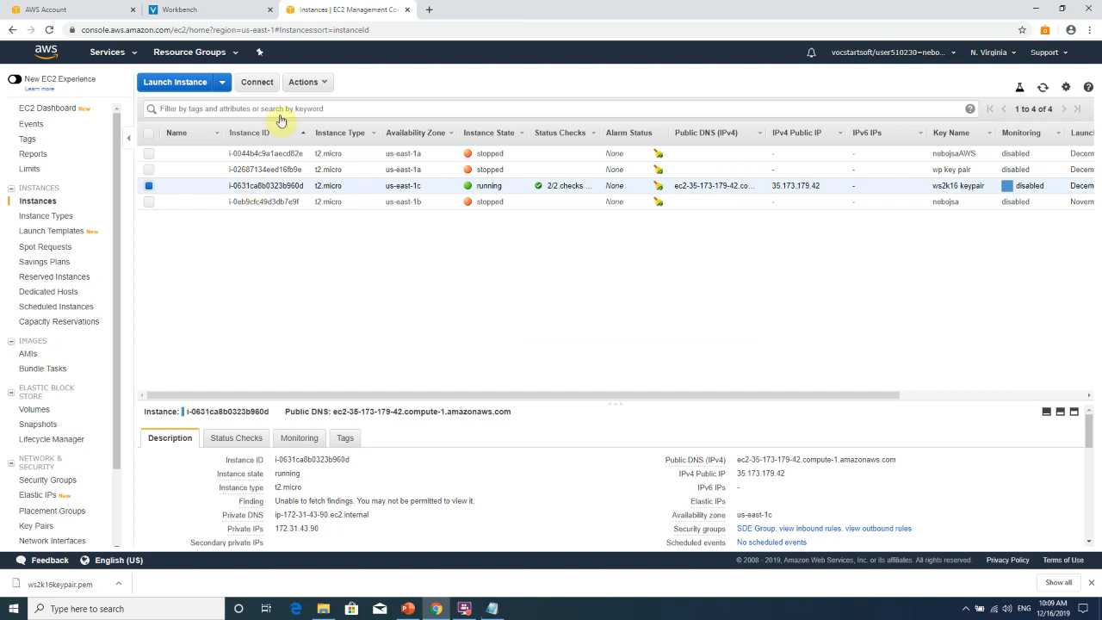
left_click(322, 85)
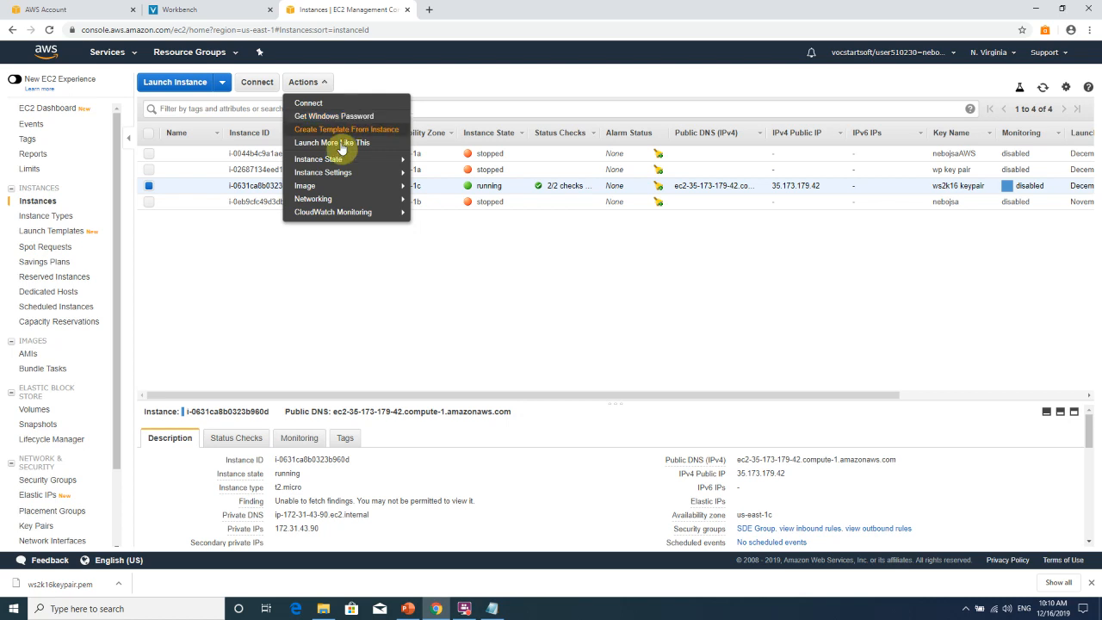
mouse_move(332, 204)
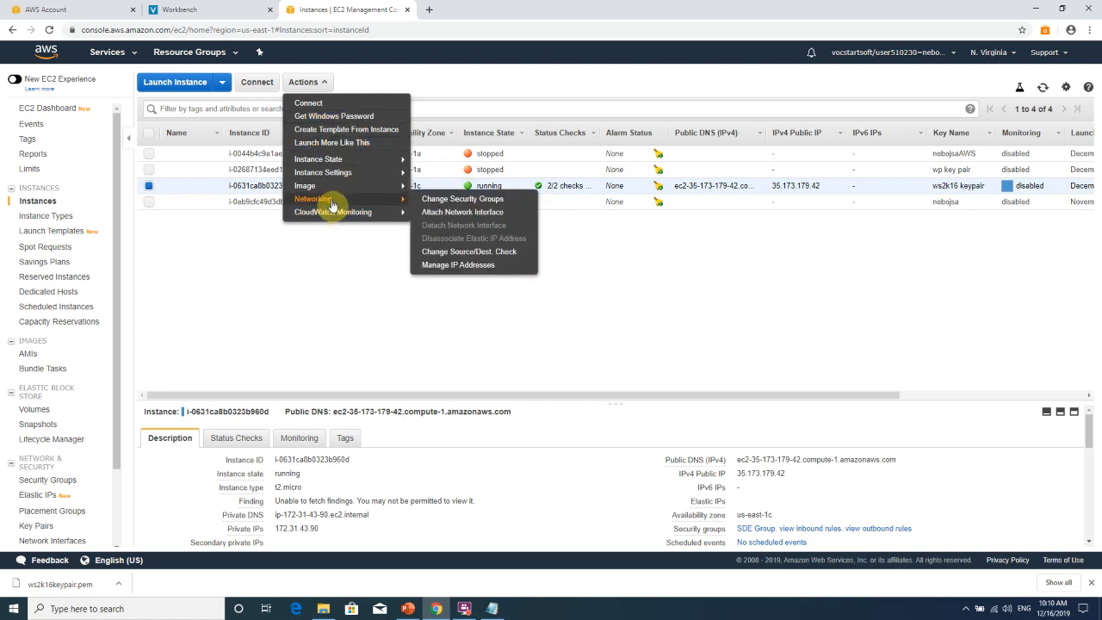
mouse_move(327, 175)
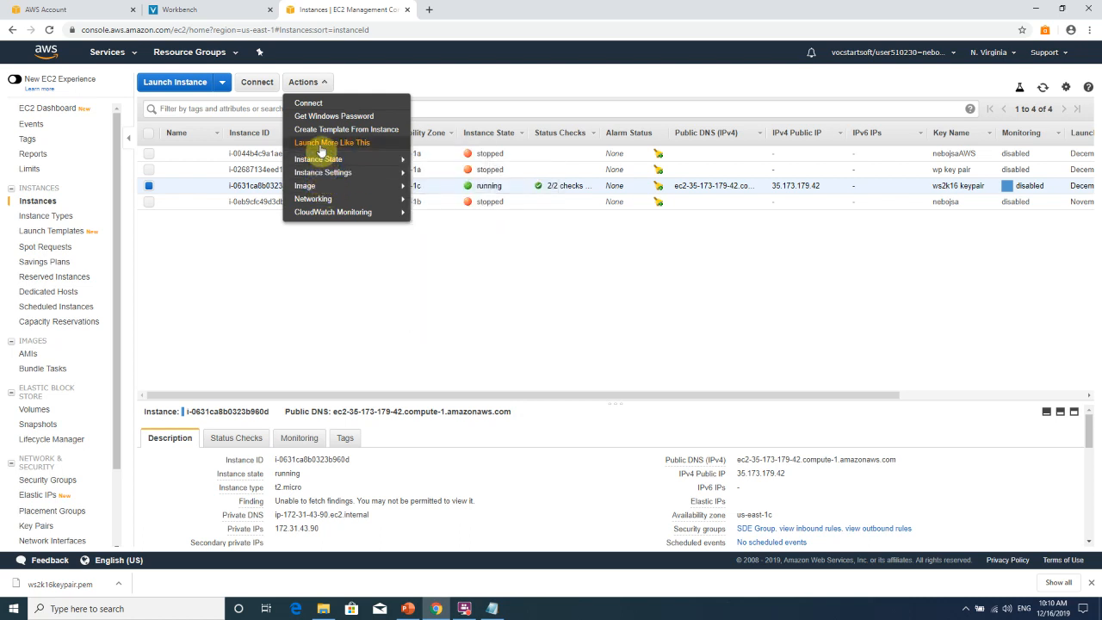
left_click(407, 83)
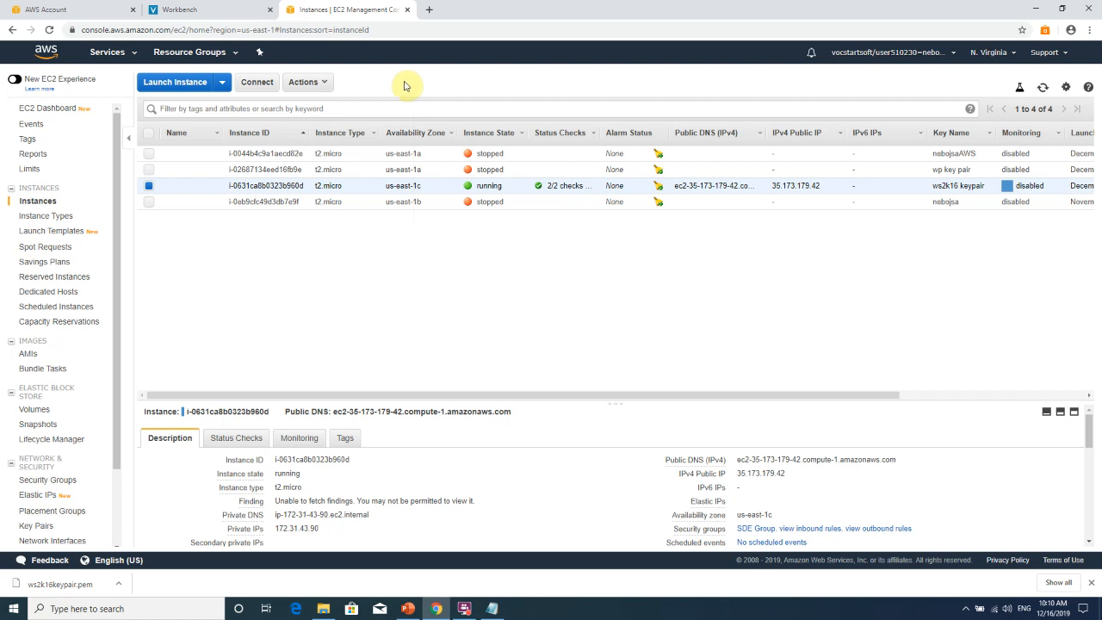
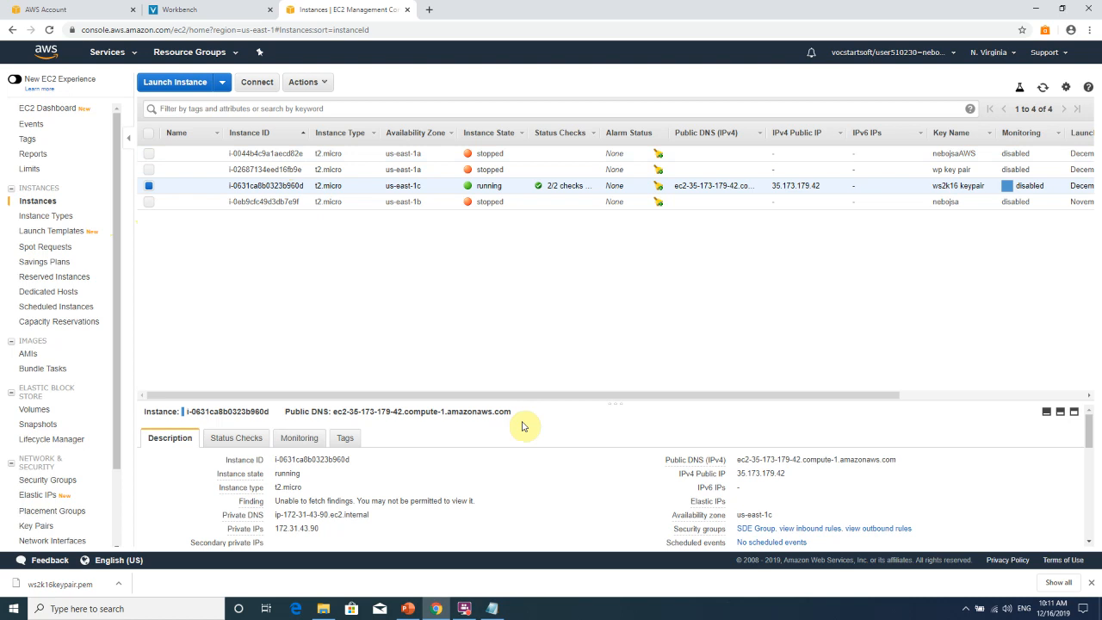
Copy the running instance's IPv4 public IP, launch Remote Desktop Connection with mstsc and enter 35.173.179.42 as the computer.
double_click(804, 188)
key("ctrl+c")
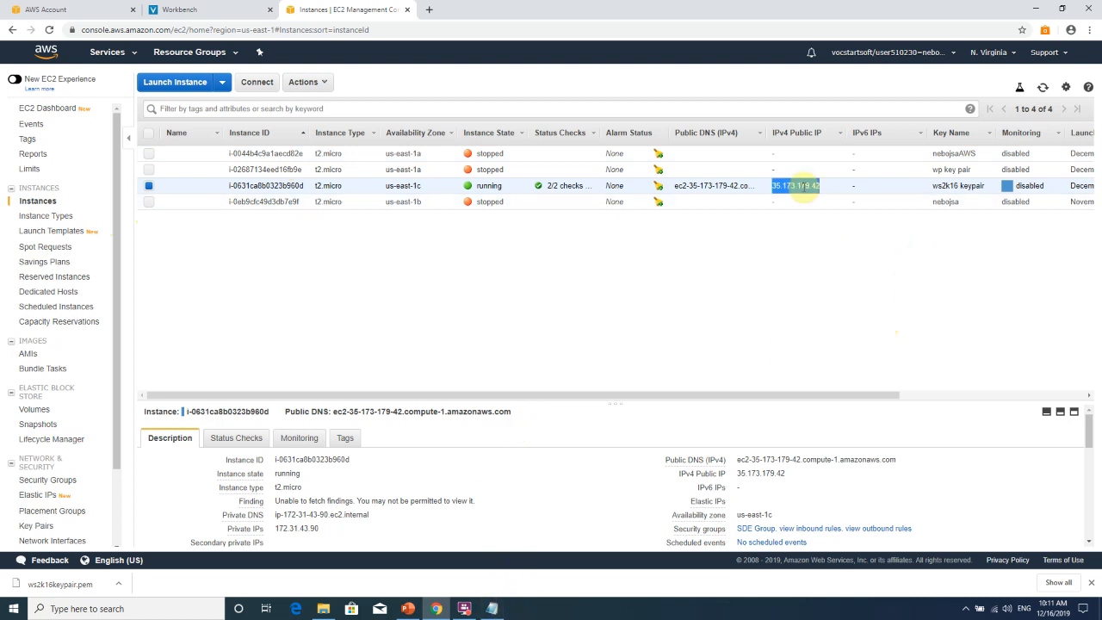
left_click(12, 612)
type("mstsc")
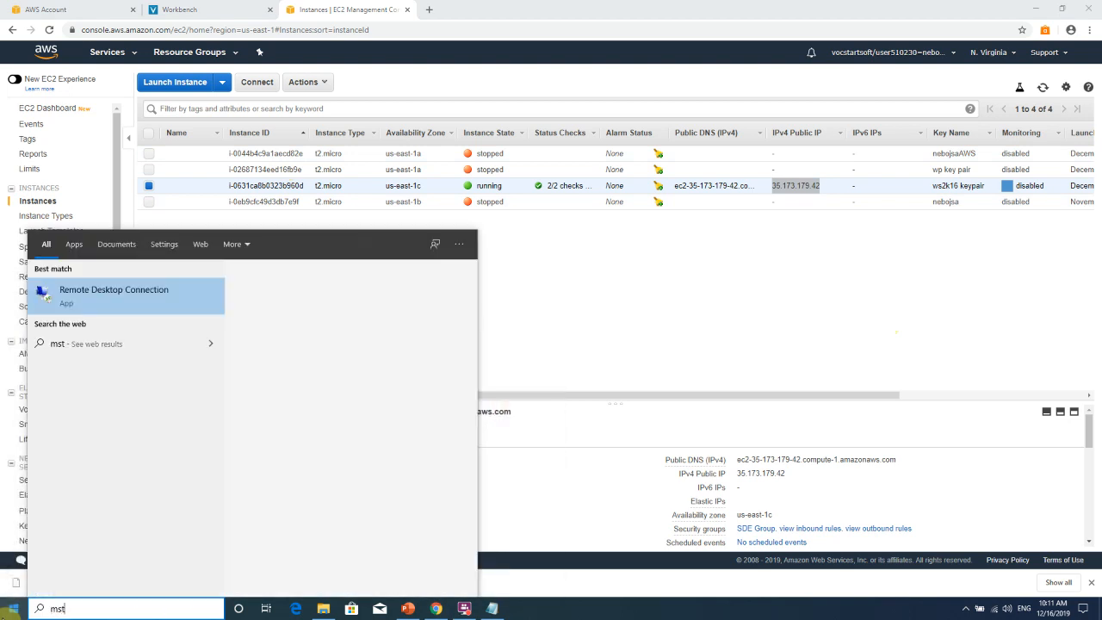
key("Return")
key("ctrl+v")
Try to connect to 35.173.179.42 over Remote Desktop and dismiss the resulting message.
left_click(594, 247)
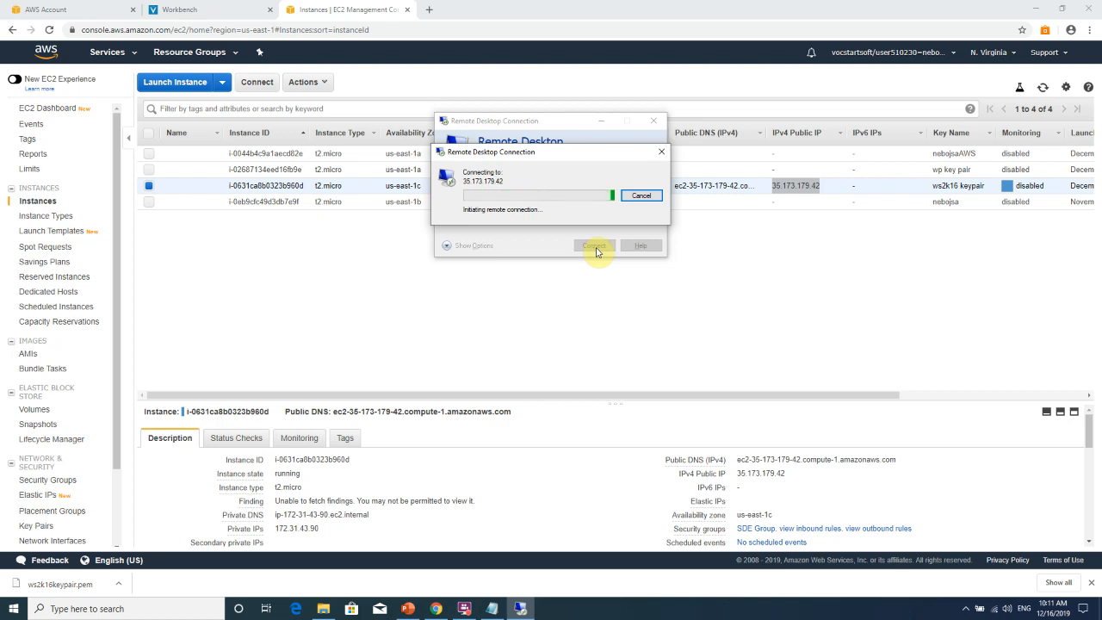
left_click_drag(563, 161, 220, 305)
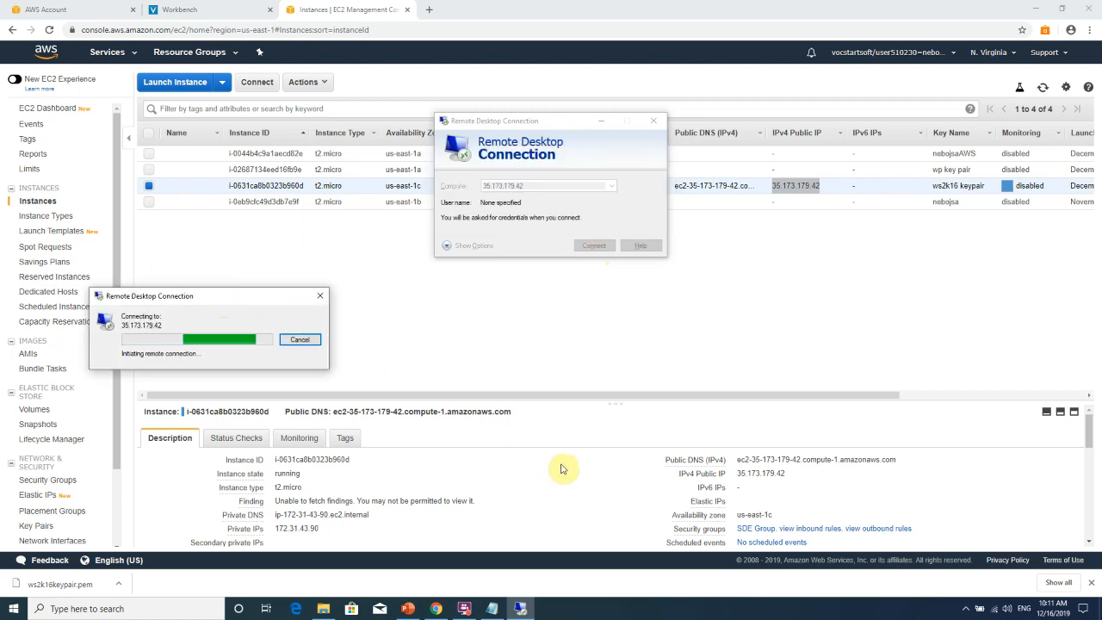
left_click(966, 608)
left_click(966, 610)
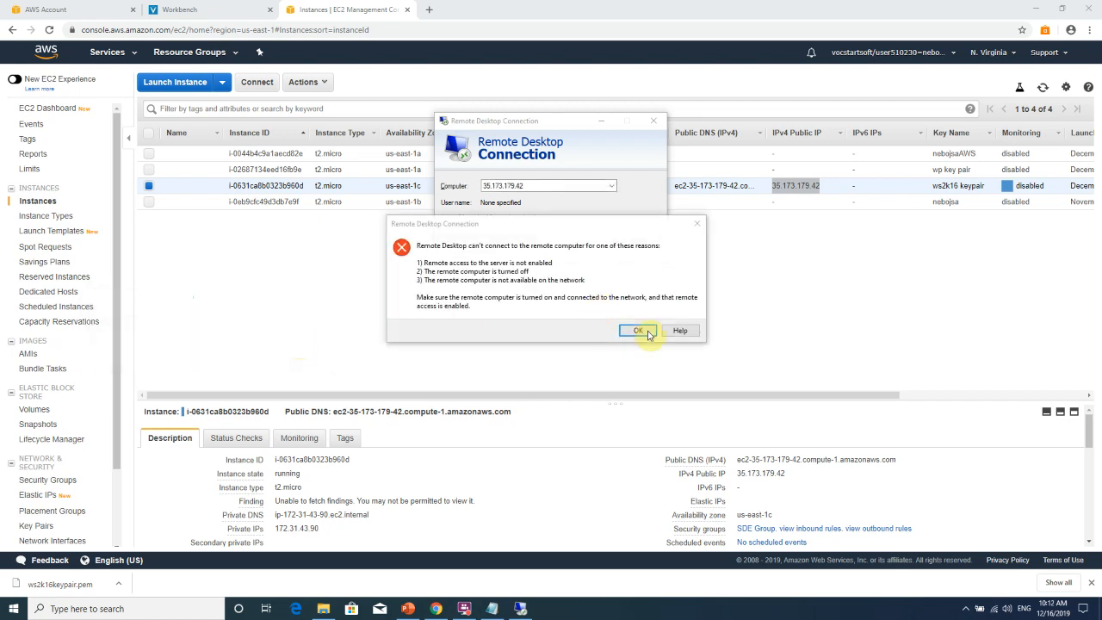
left_click(634, 329)
left_click(731, 273)
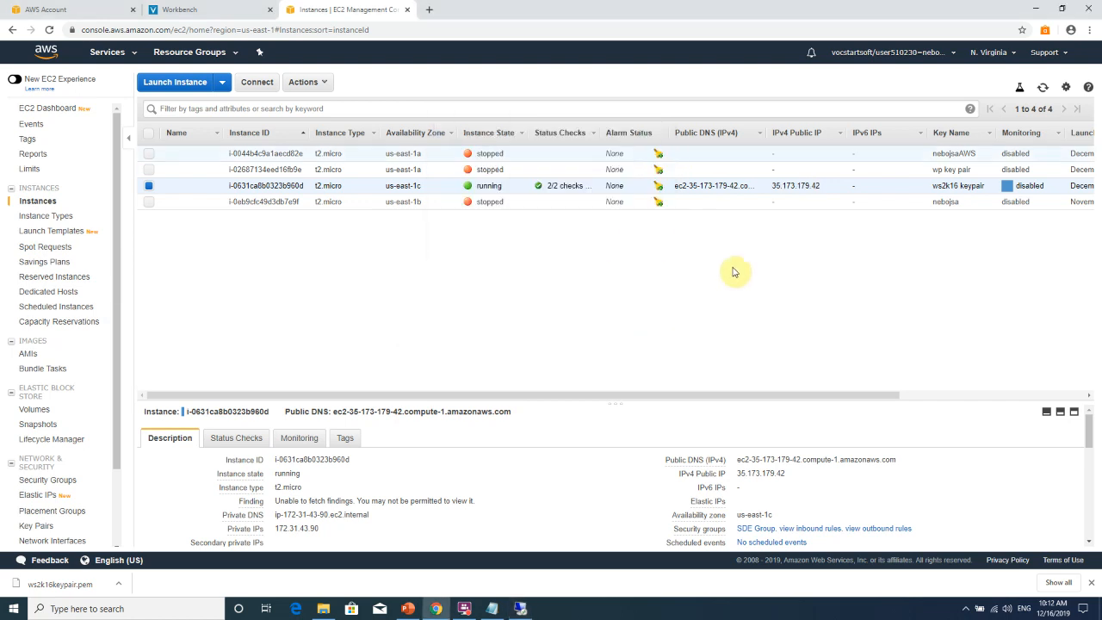
Copy the instance's public DNS name ec2-35-173-179-42.compute-1.amazonaws.com from the widened column and try to connect to it in Remote Desktop Connection.
triple_click(695, 185)
left_click(738, 191)
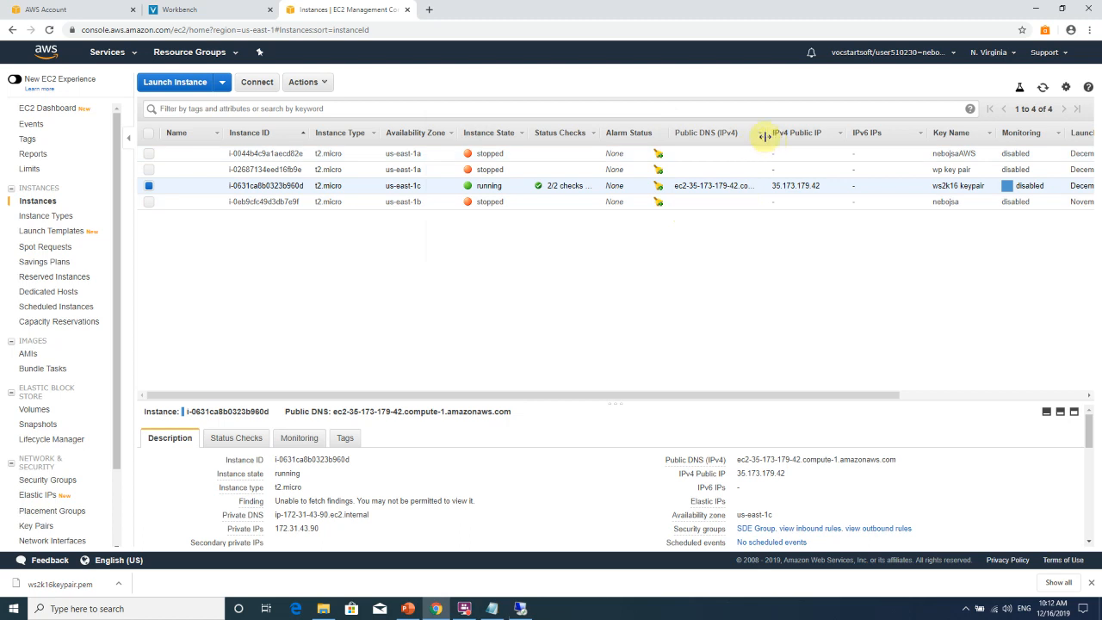
left_click_drag(764, 136, 875, 153)
left_click_drag(834, 186, 661, 186)
key("ctrl+c")
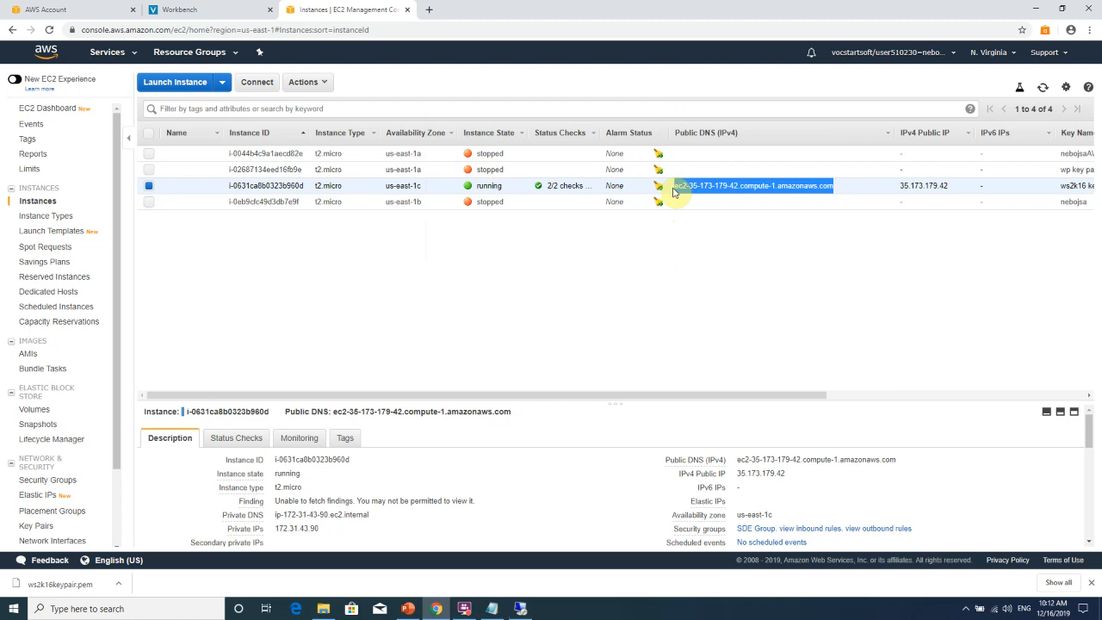
left_click(520, 608)
key("ctrl+v")
left_click(593, 245)
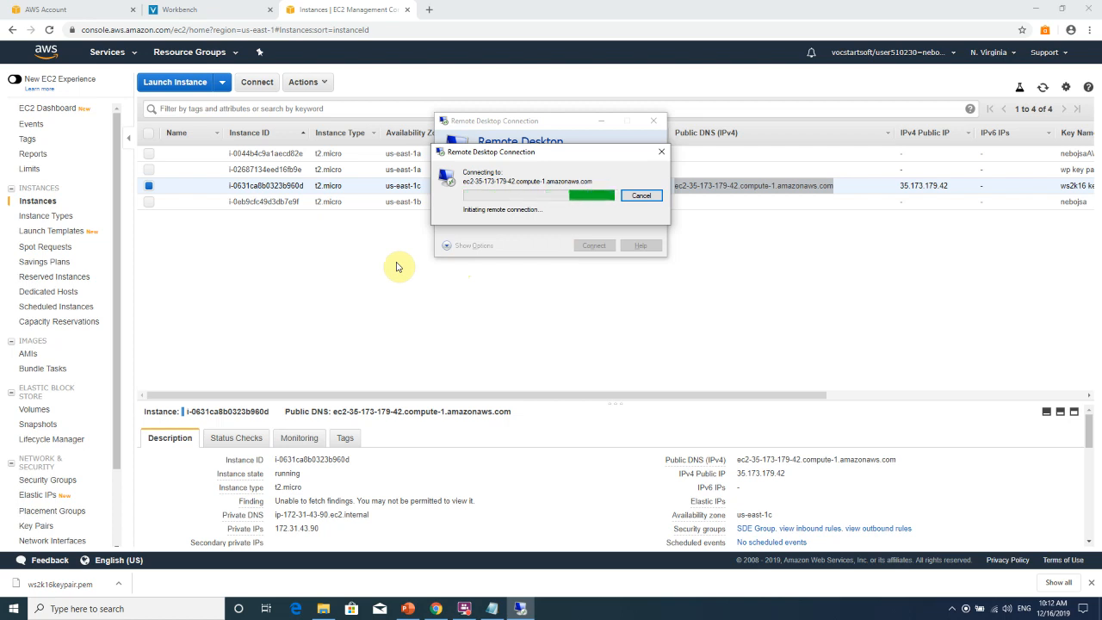
Dismiss the Remote Desktop message, close Remote Desktop Connection and return to the EC2 instance list.
left_click_drag(732, 397, 797, 396)
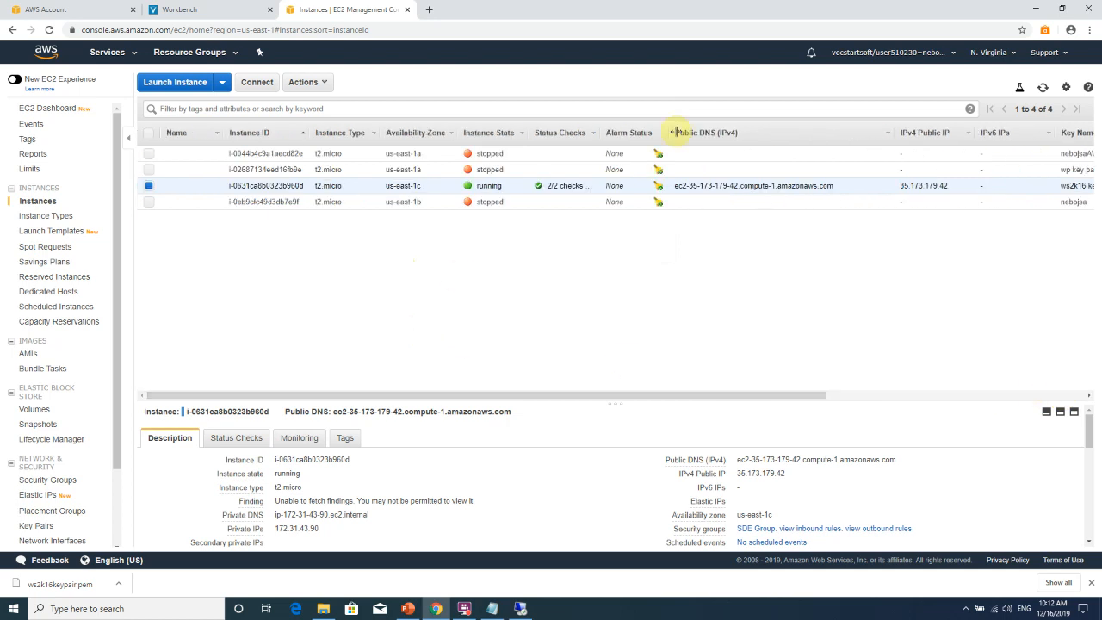
left_click(310, 83)
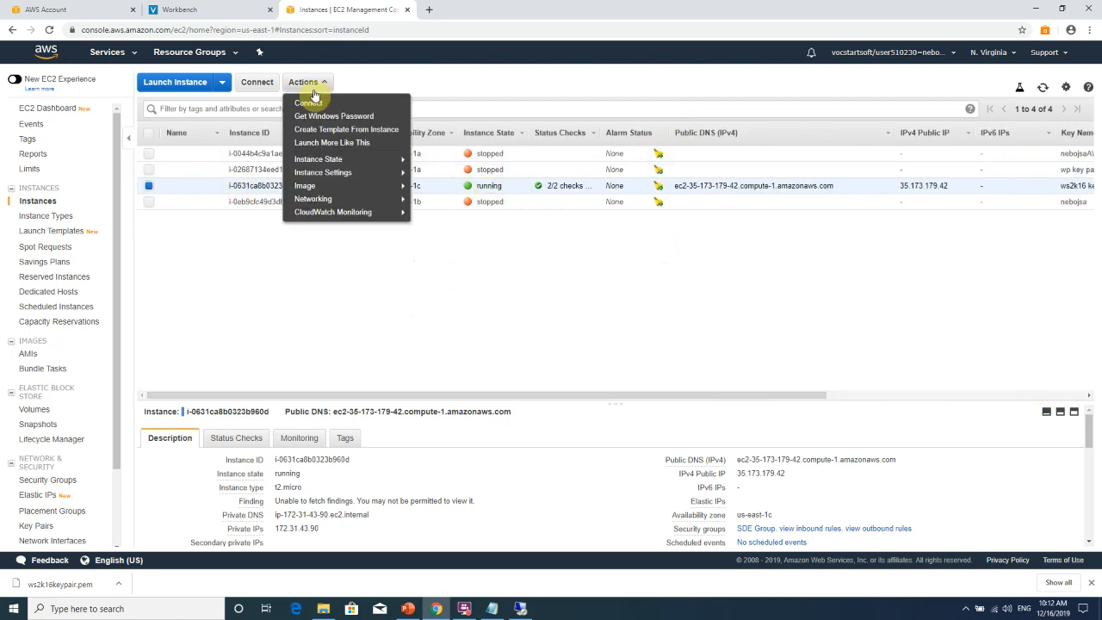
left_click(520, 609)
left_click(636, 328)
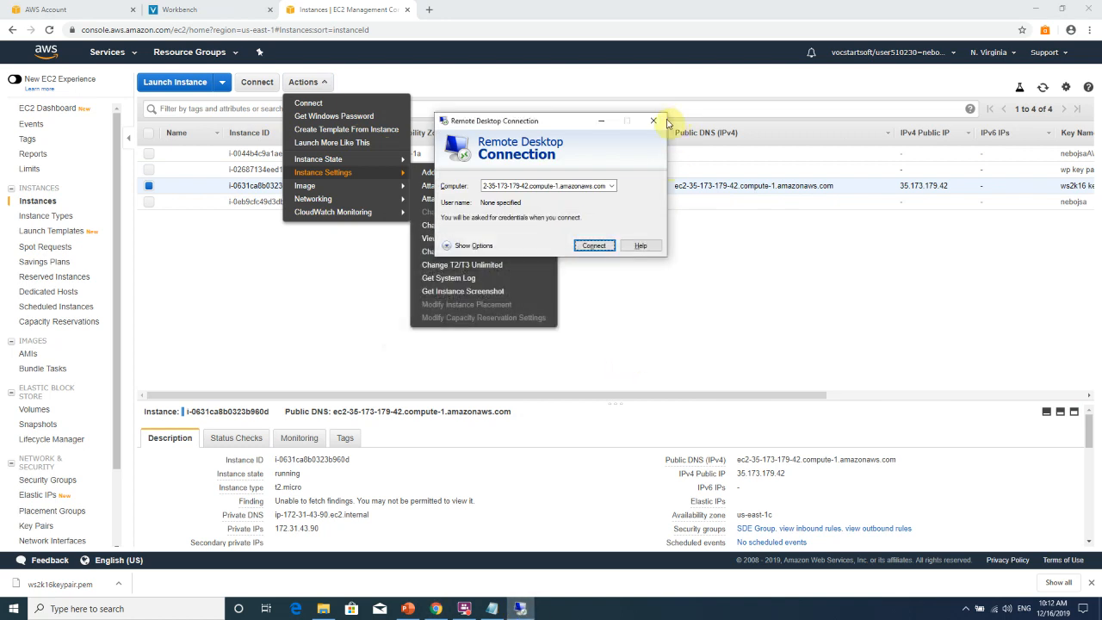
left_click(656, 121)
left_click(848, 147)
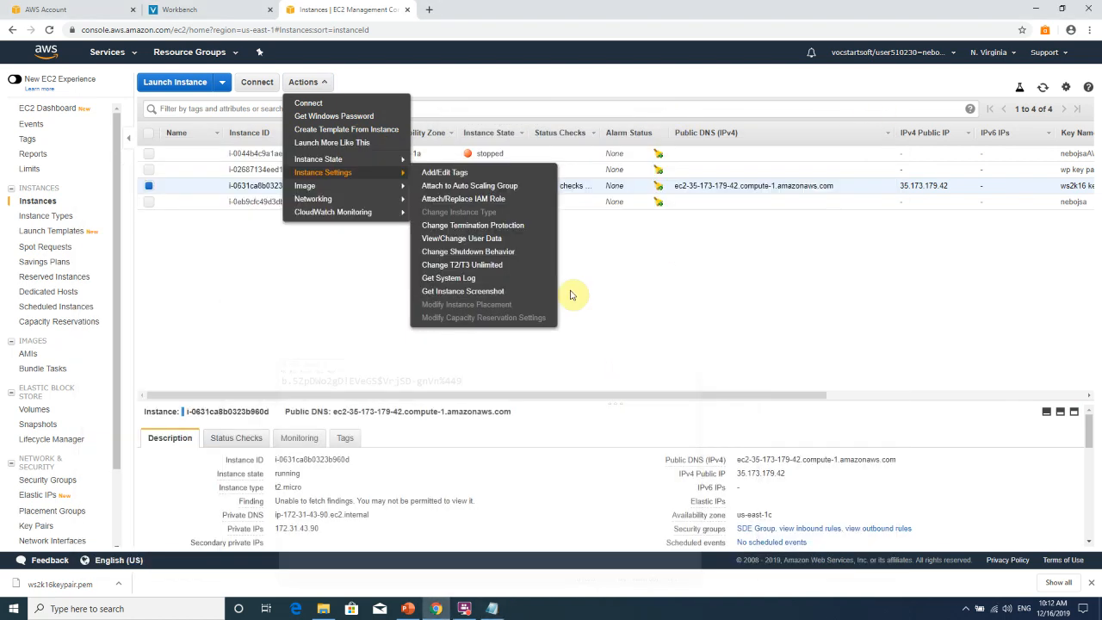
left_click(624, 301)
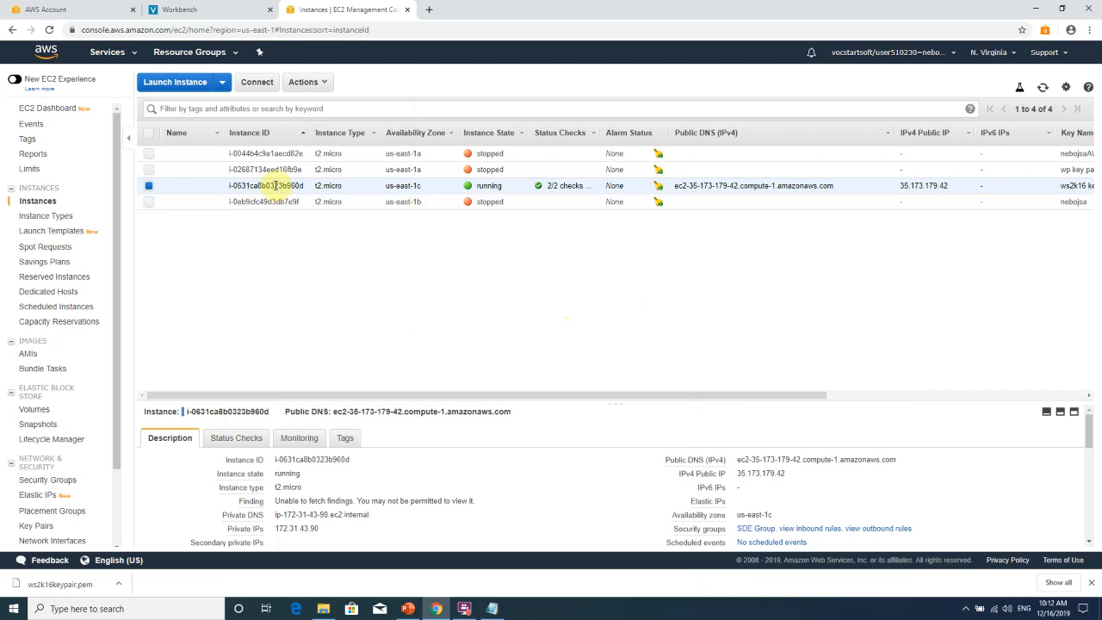
Download the running instance's Remote Desktop file through Connect, open it and start the connection to reach the credentials prompt.
left_click(322, 85)
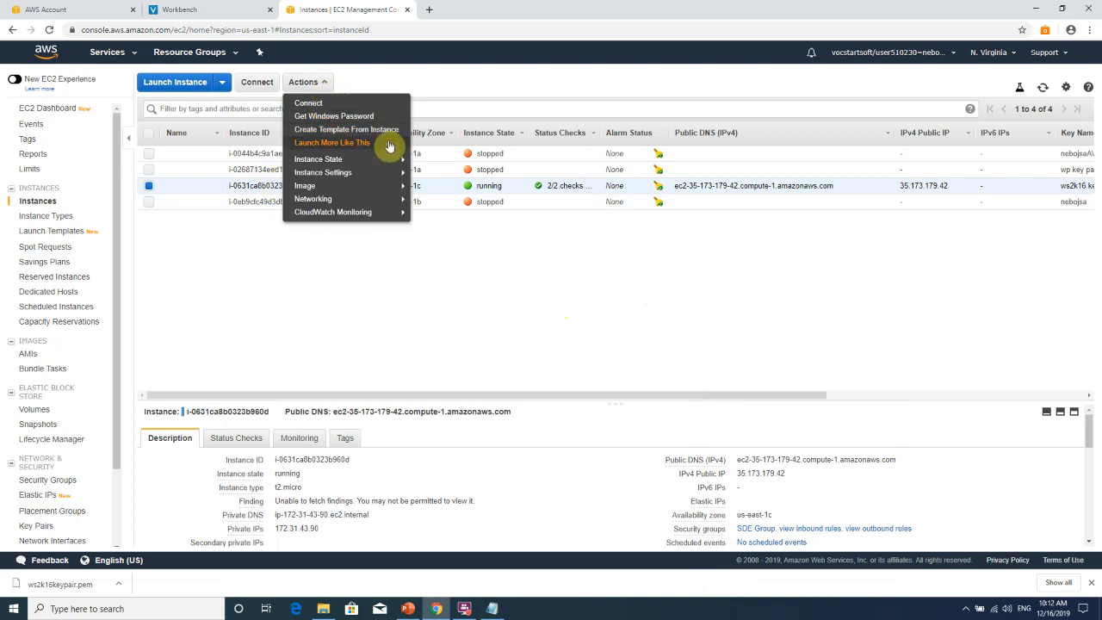
left_click(364, 102)
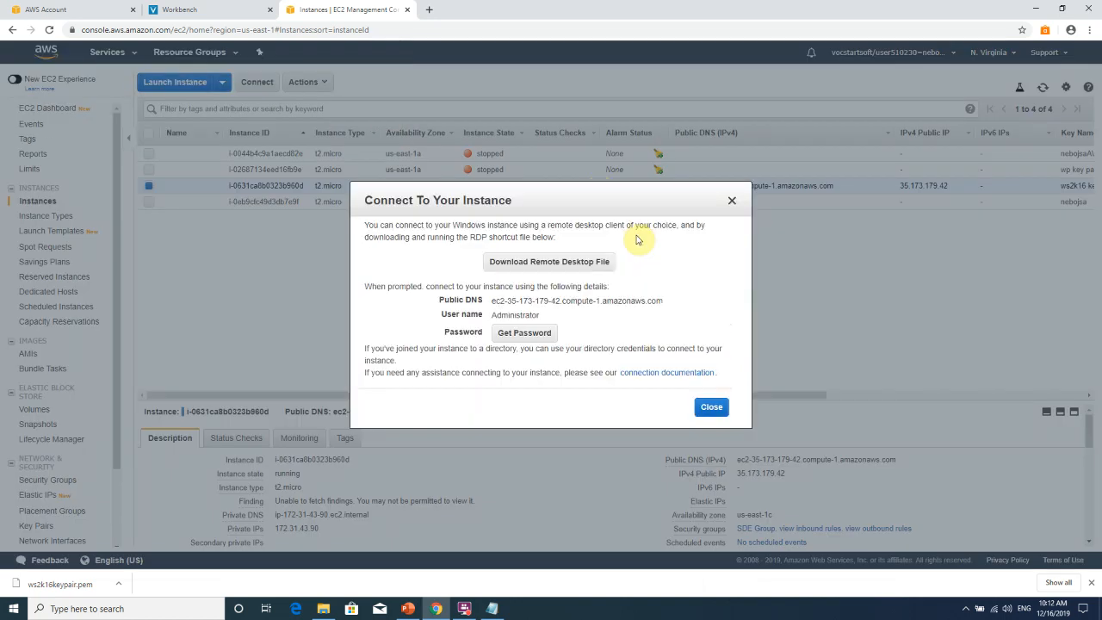
left_click(594, 267)
left_click(102, 588)
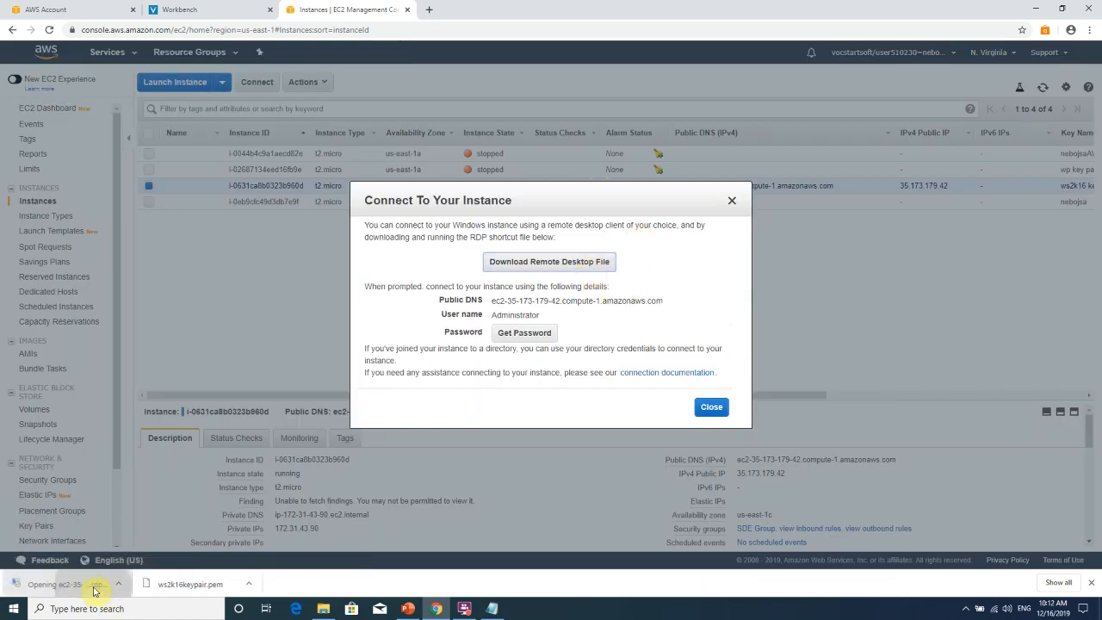
left_click(628, 365)
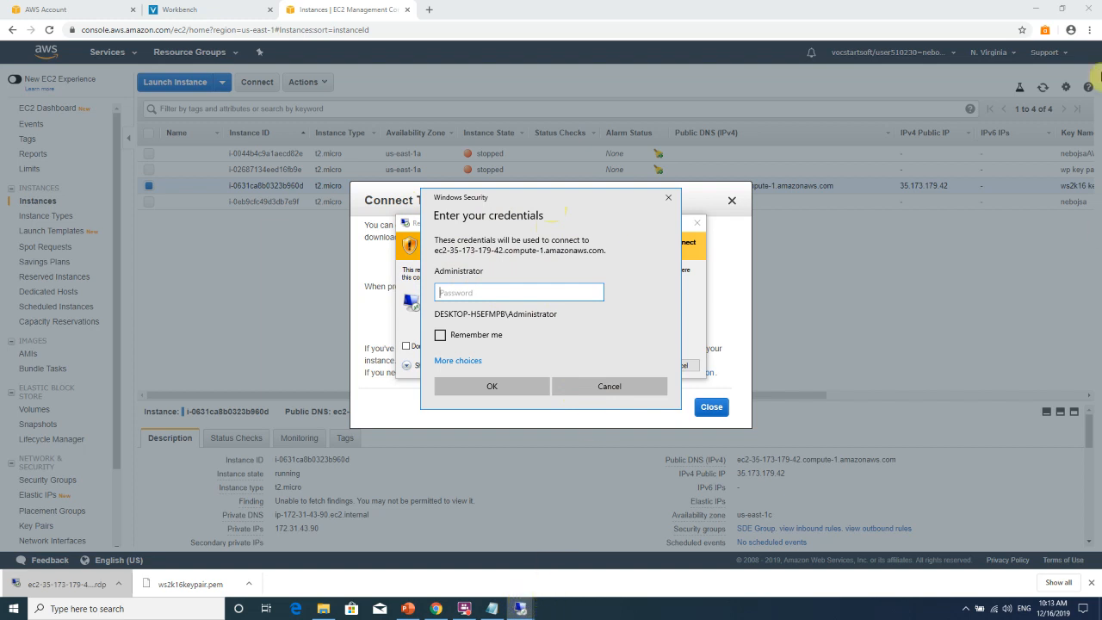
key("super+d")
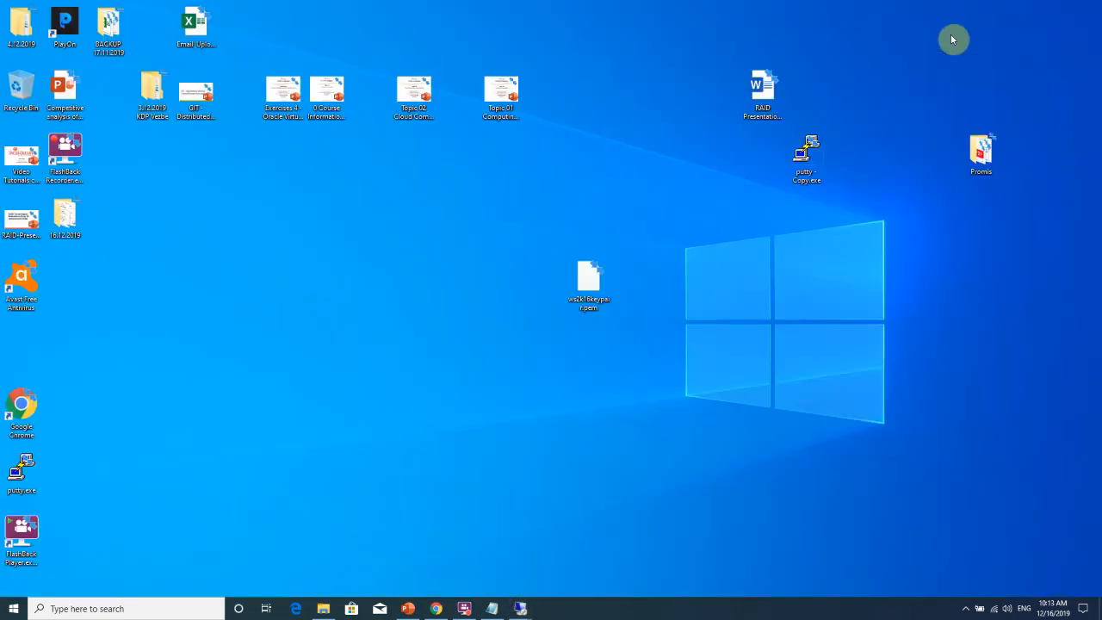
left_click(464, 607)
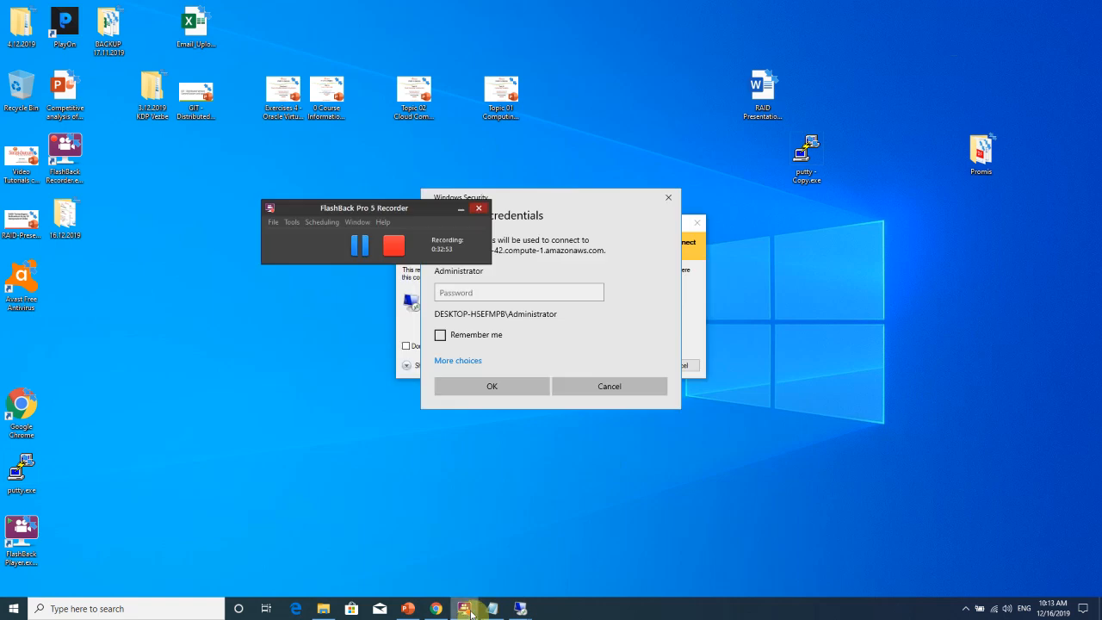
left_click_drag(389, 216, 313, 215)
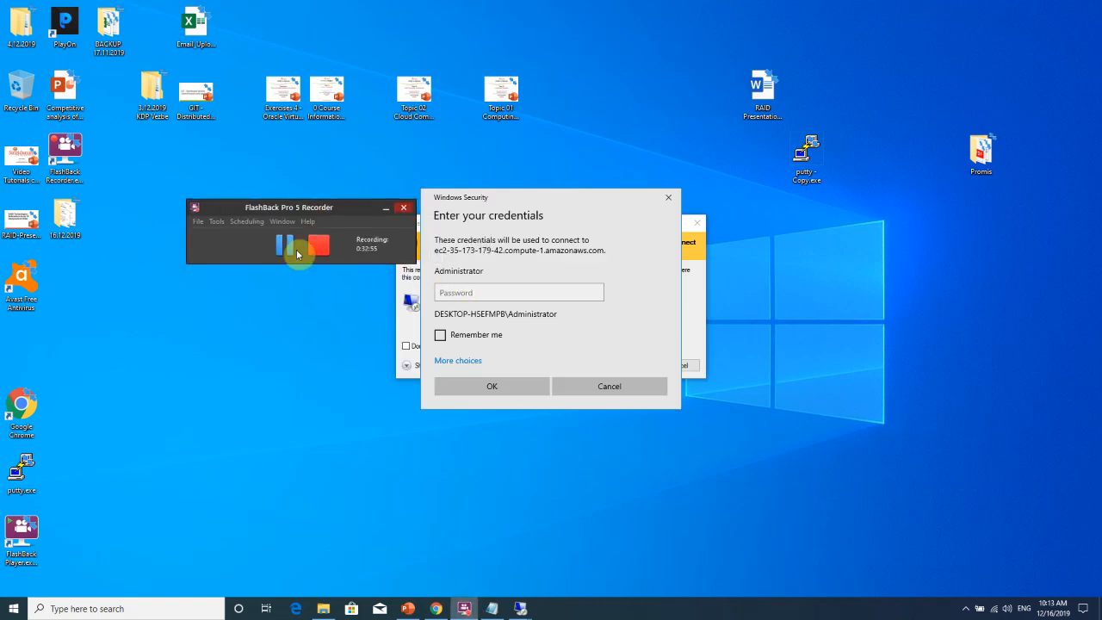
left_click(288, 247)
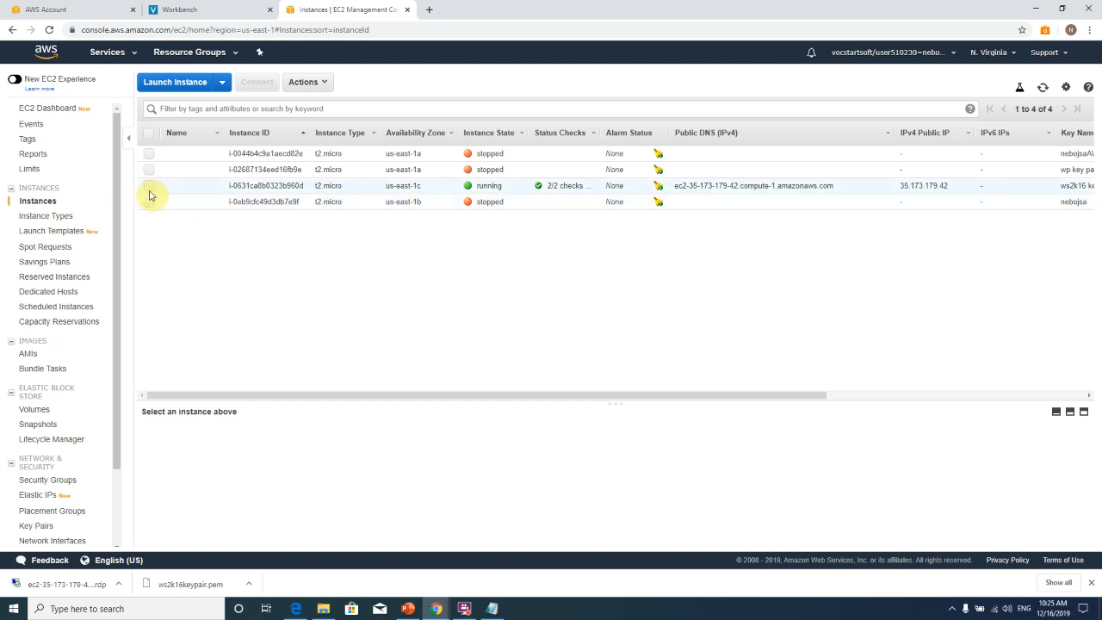
Select the running ws2k16 instance again, open its Connect To Your Instance dialog and shift the dialog aside.
left_click(154, 190)
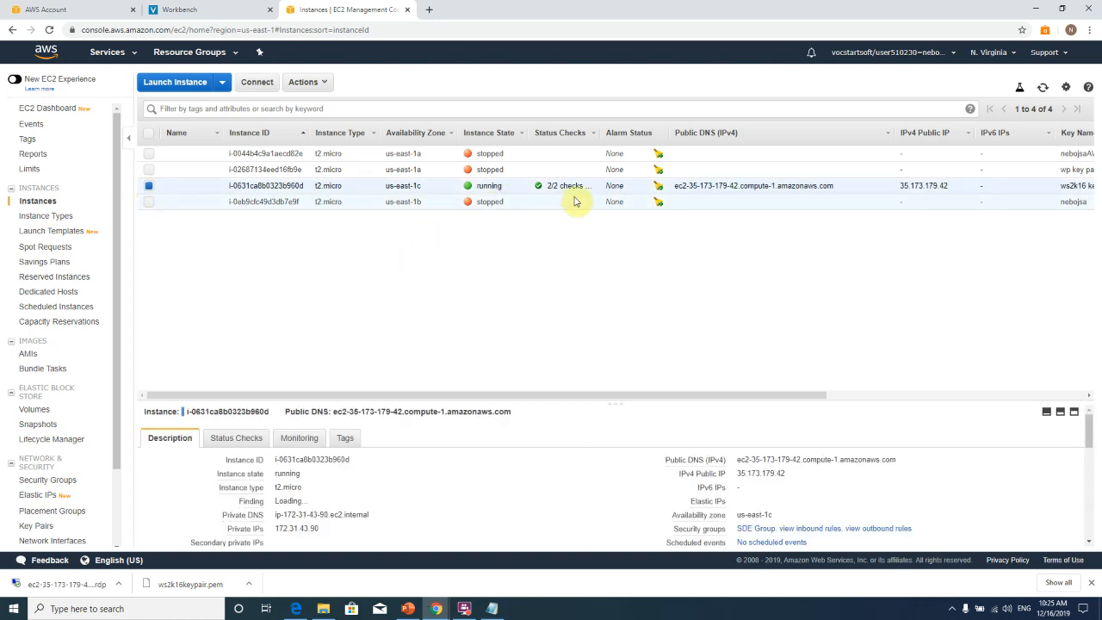
left_click(325, 86)
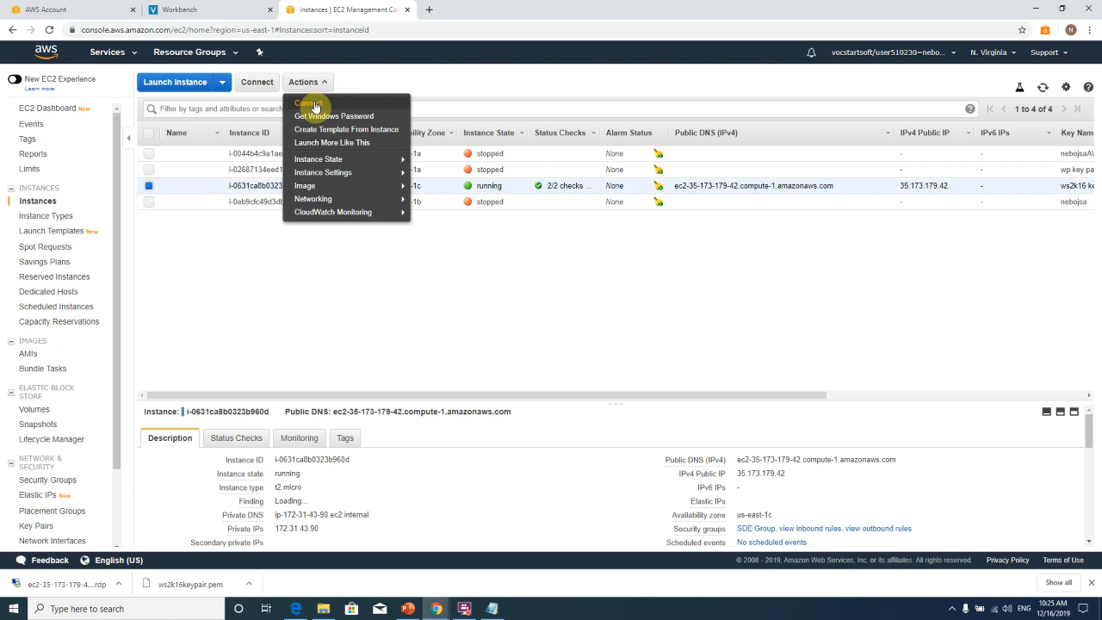
left_click(310, 103)
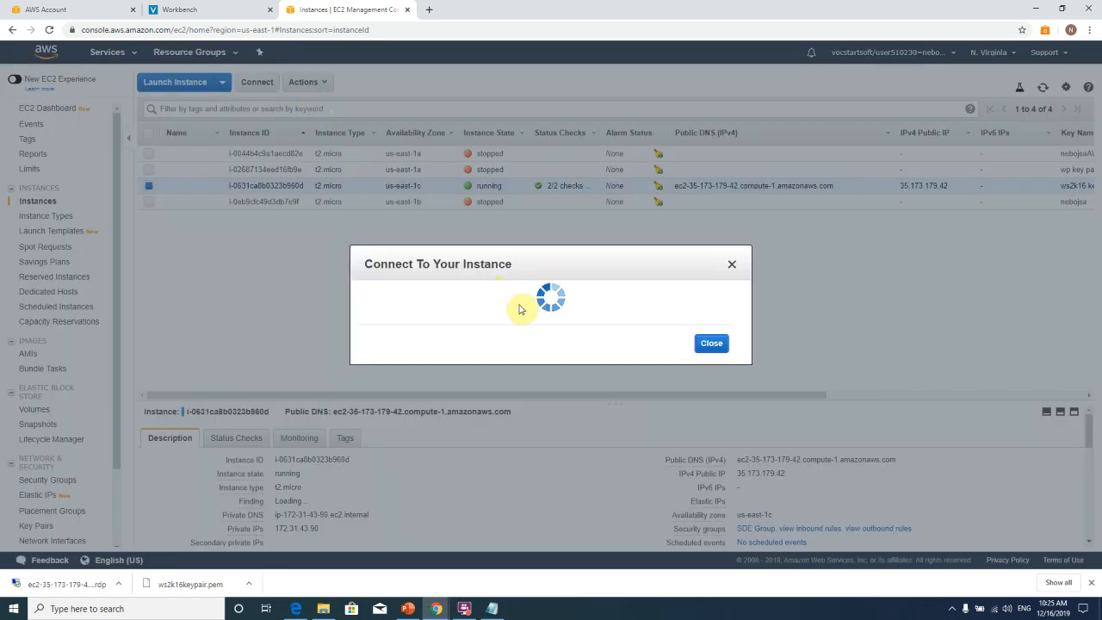
left_click_drag(563, 263, 507, 234)
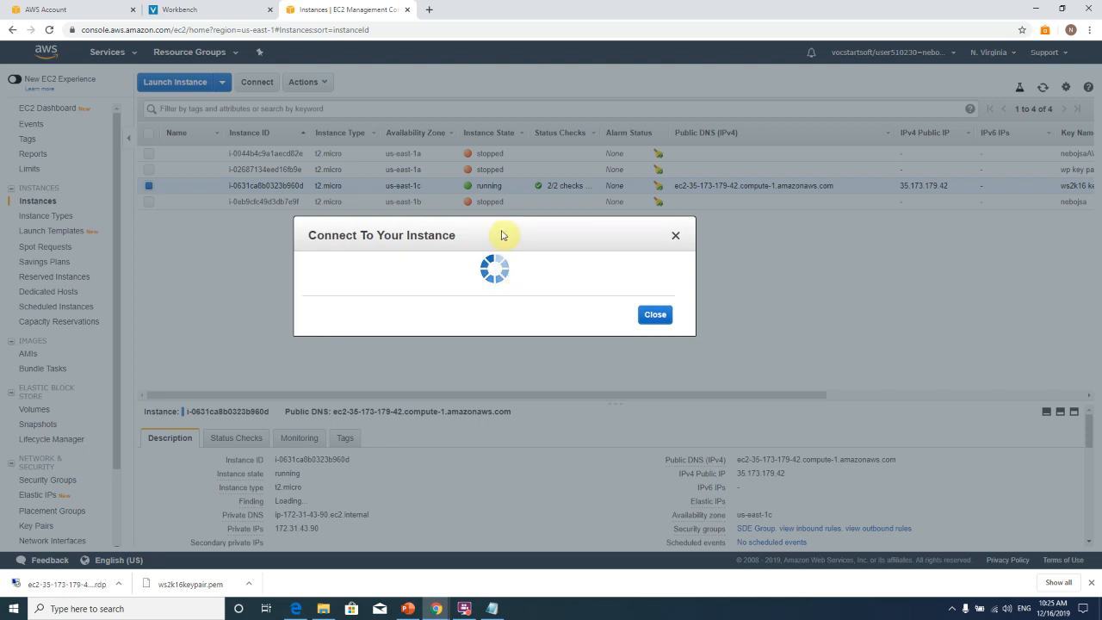
left_click_drag(490, 236, 437, 238)
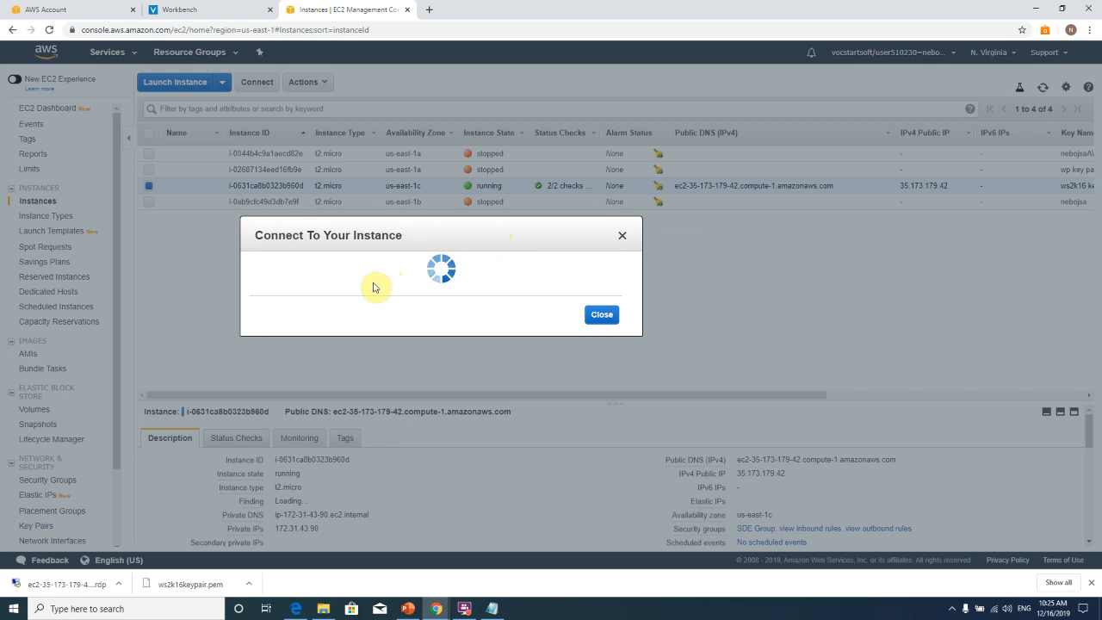
left_click(464, 608)
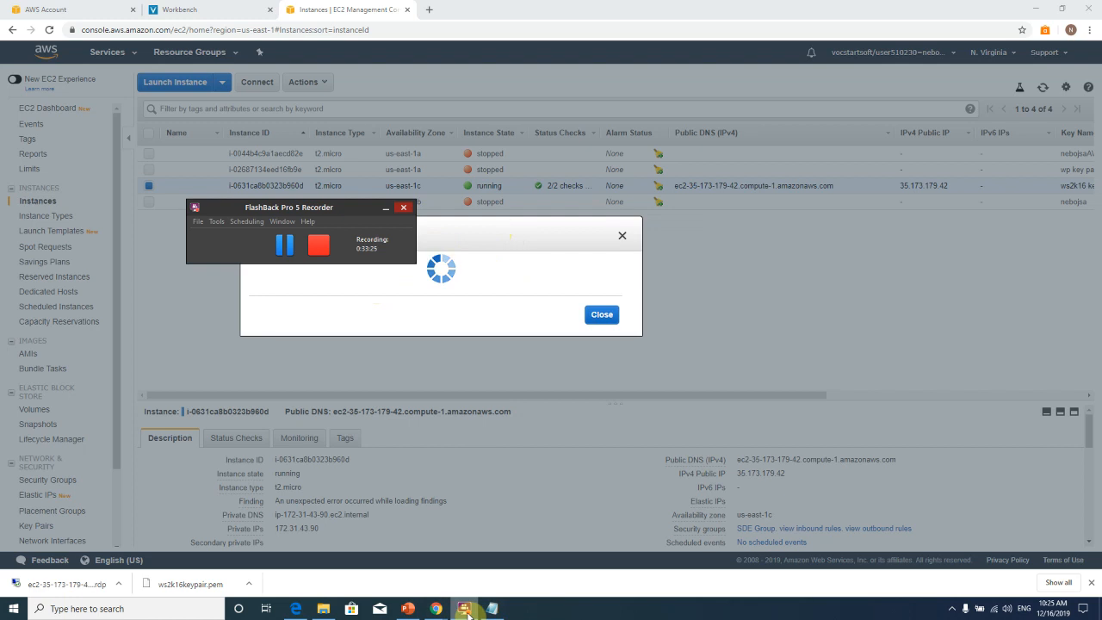
left_click(506, 274)
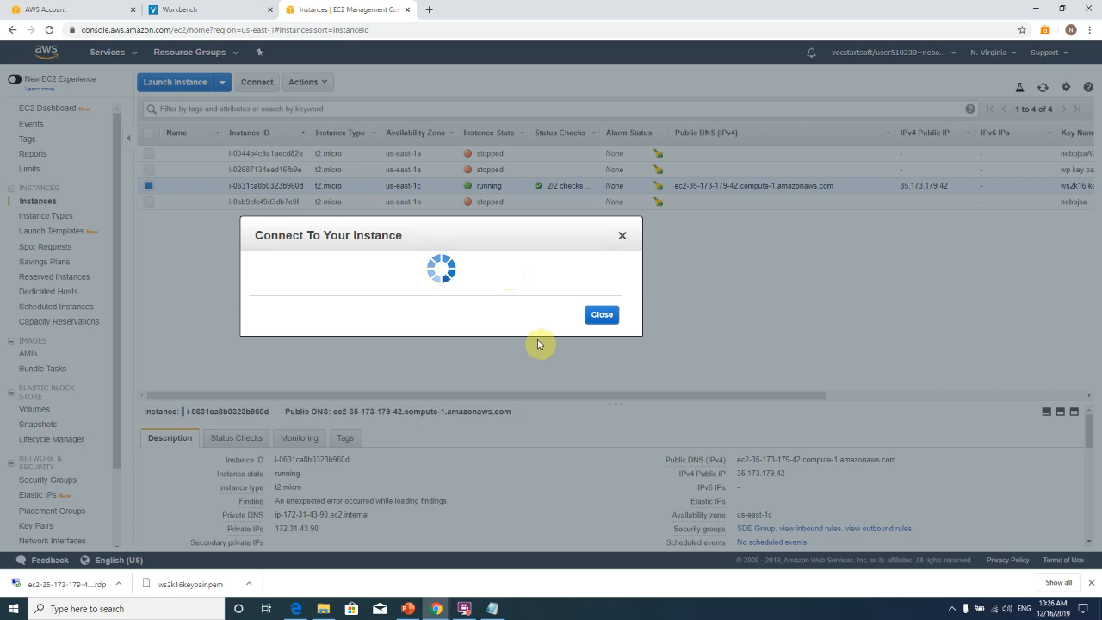
Close the stalled connection dialog, reopen Connect To Your Instance for the running instance and move the dialog clear of the instance list.
left_click(602, 314)
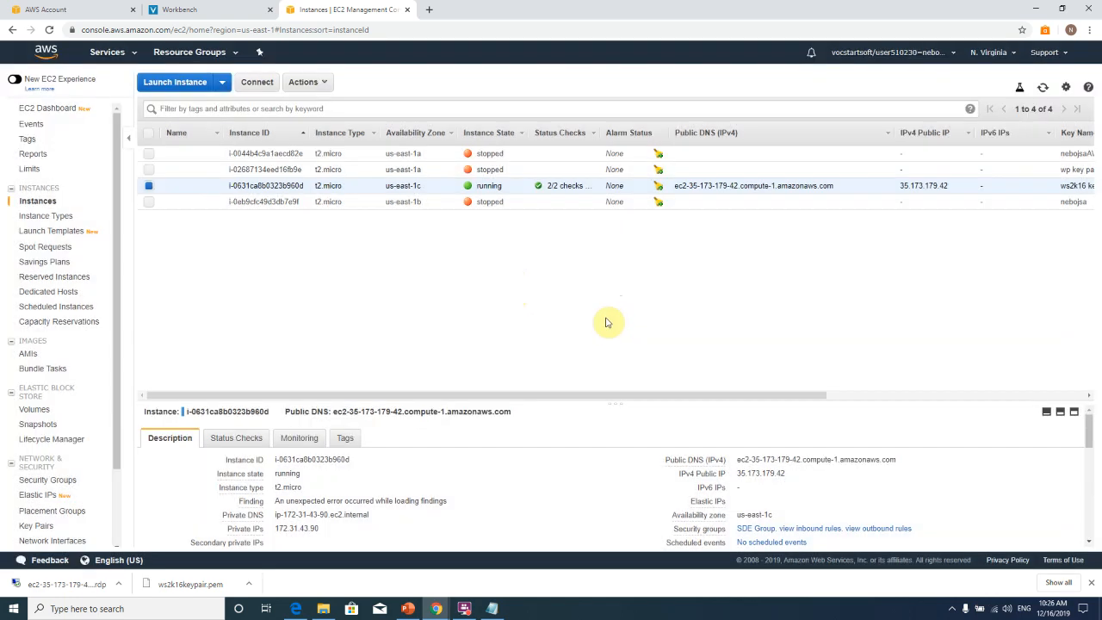
left_click(310, 83)
left_click(317, 102)
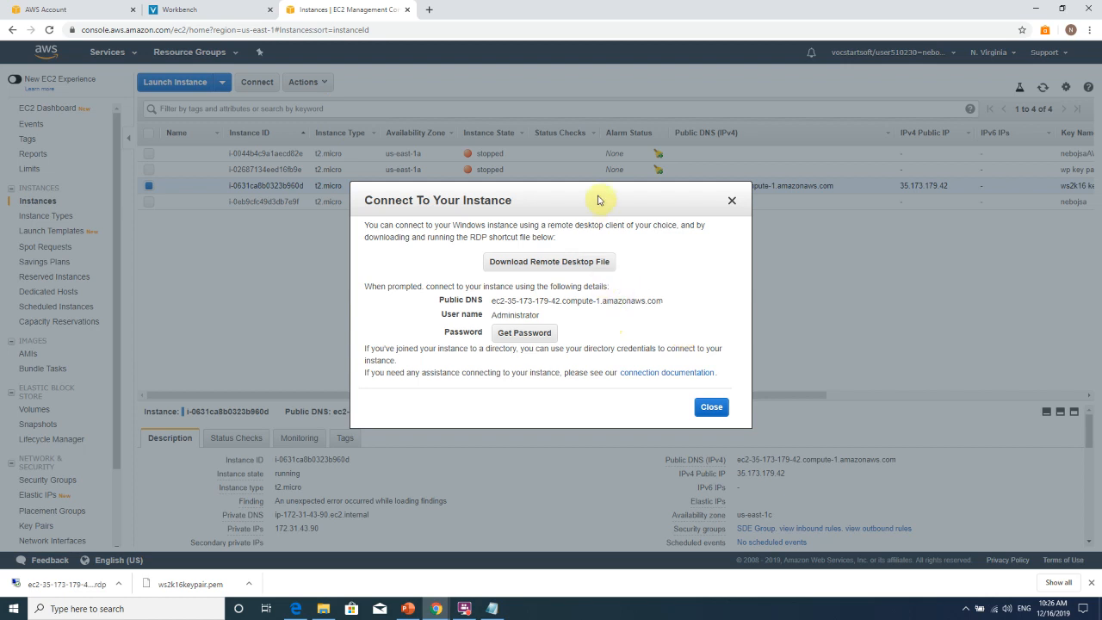
left_click_drag(595, 202, 560, 203)
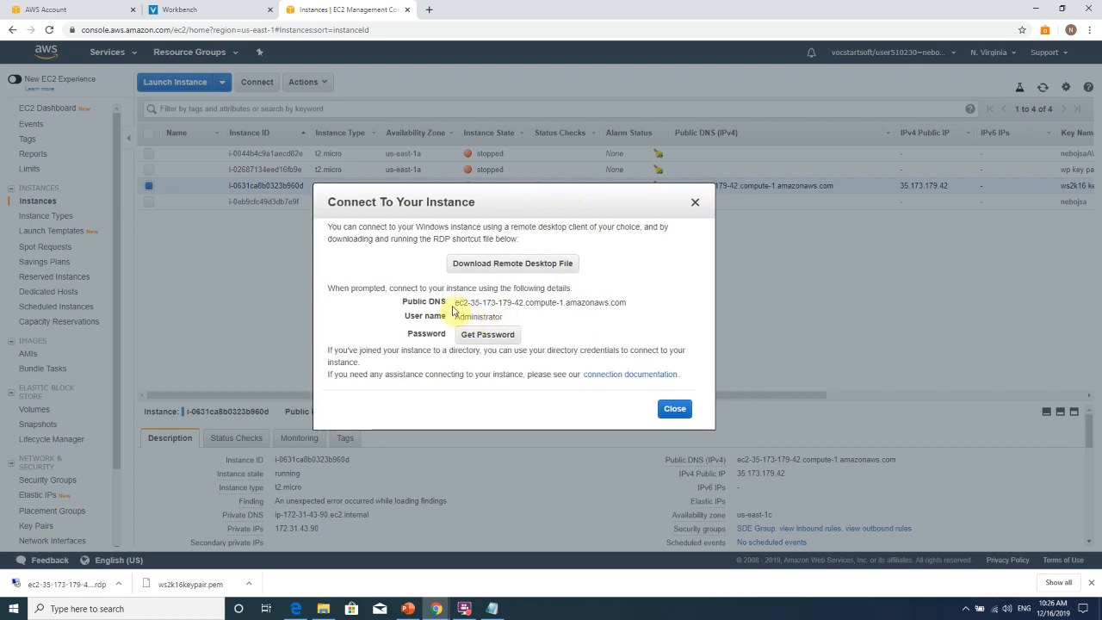
left_click_drag(538, 217, 403, 271)
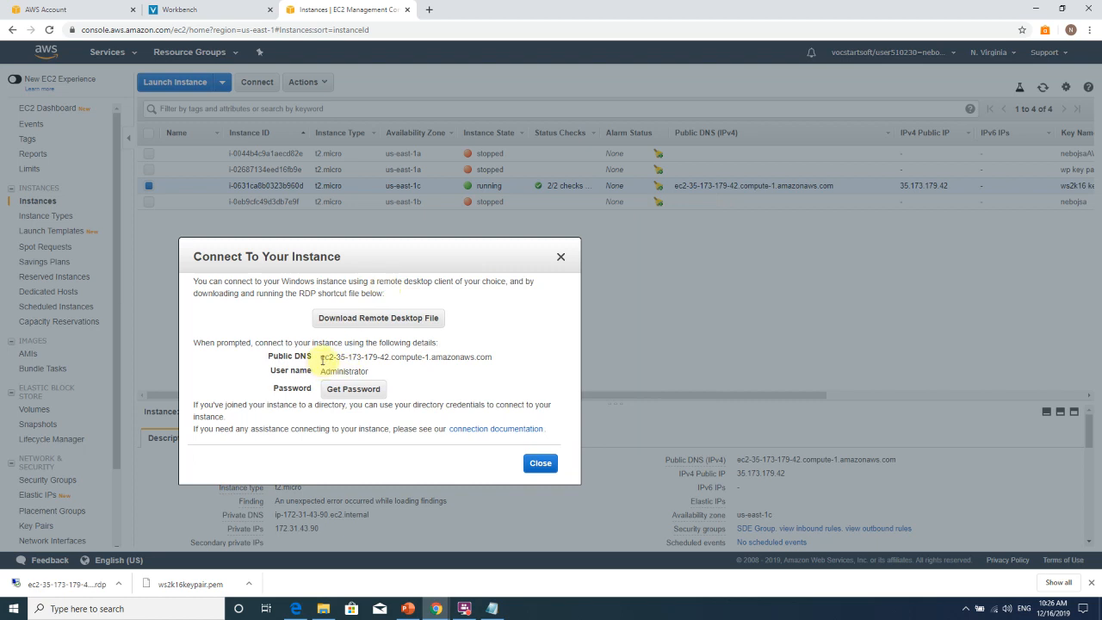
Copy the public DNS ec2-35-173-179-42.compute-1.amazonaws.com into the Notepad note below the saved password and return to the connection dialog.
left_click_drag(321, 357, 491, 355)
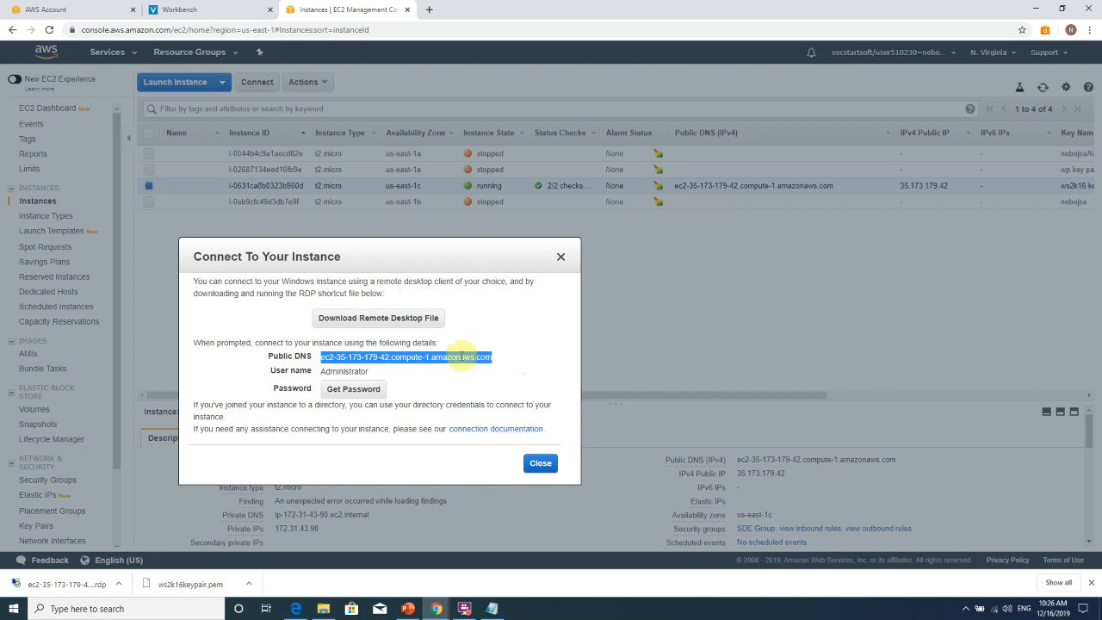
right_click(462, 358)
left_click(482, 363)
left_click(492, 608)
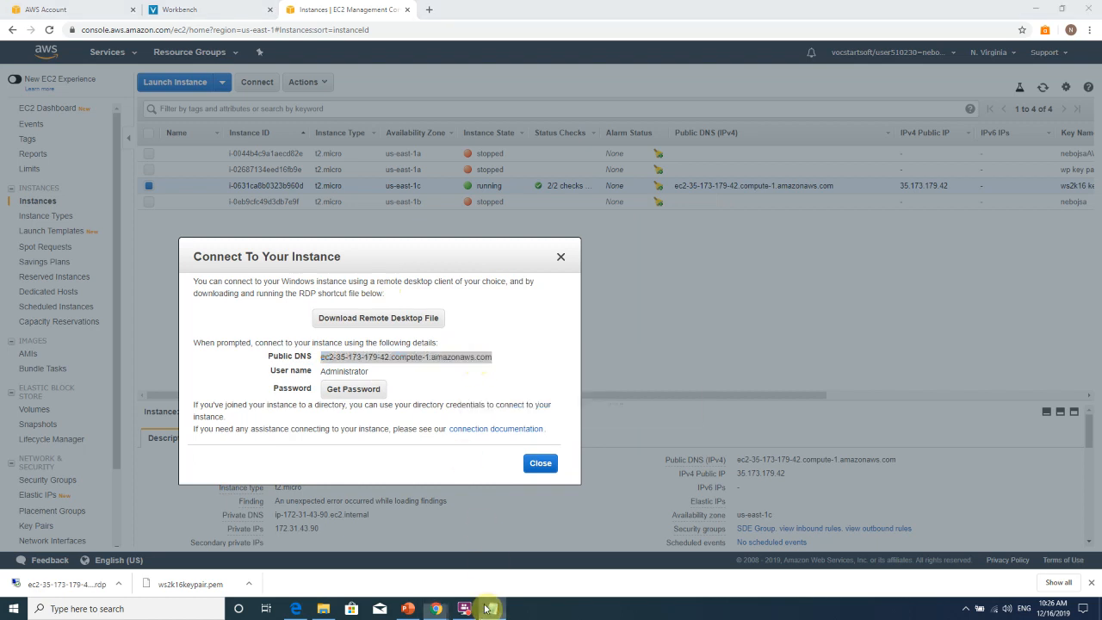
key("Return")
key("ctrl+v")
key("Return")
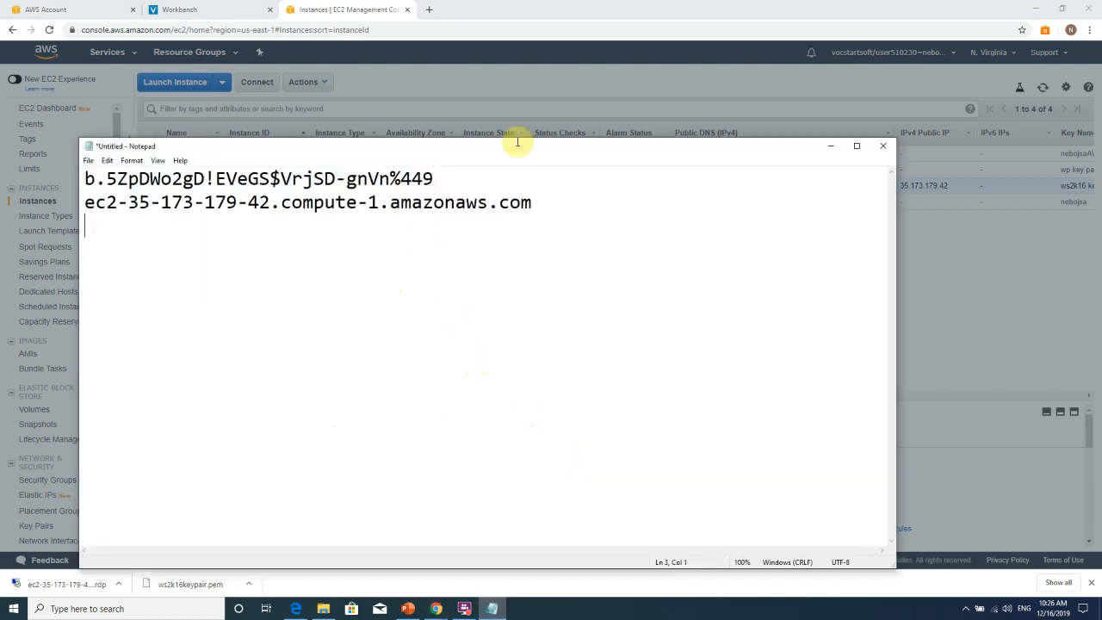
left_click(782, 52)
left_click(905, 193)
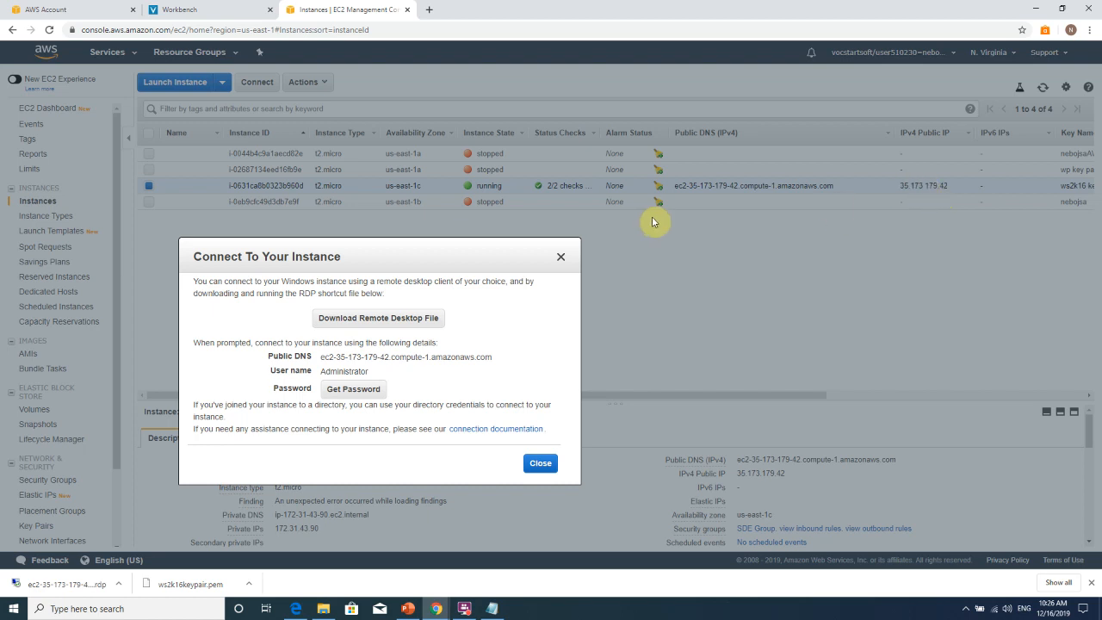
Review the saved administrator password line in Notepad, highlighting it, and minimise the note.
left_click_drag(439, 258, 469, 241)
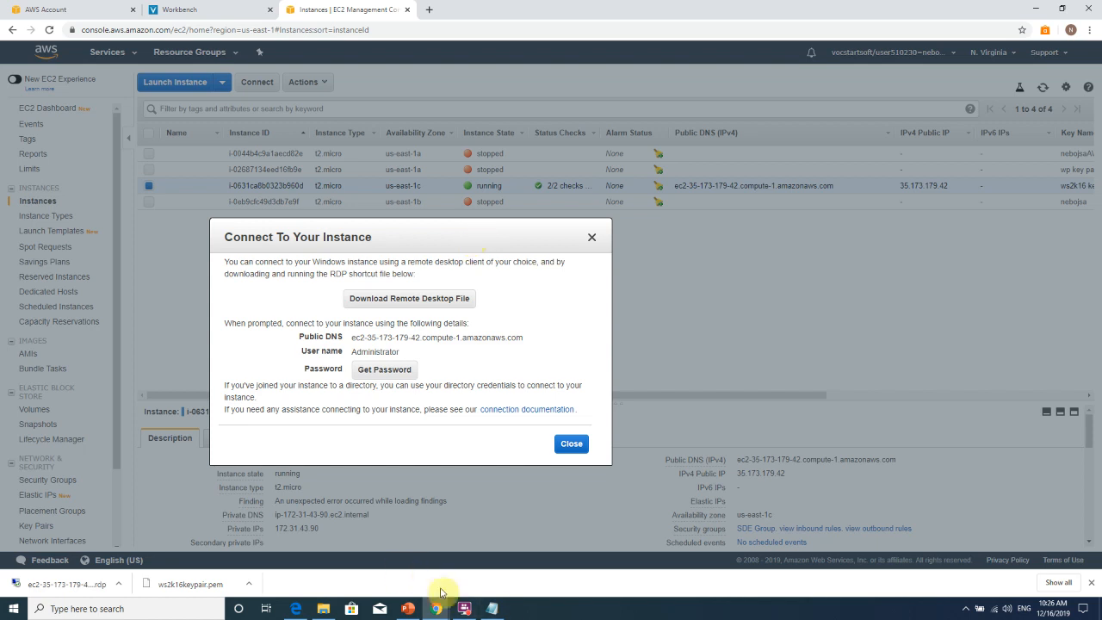
left_click(491, 609)
left_click_drag(86, 179, 551, 162)
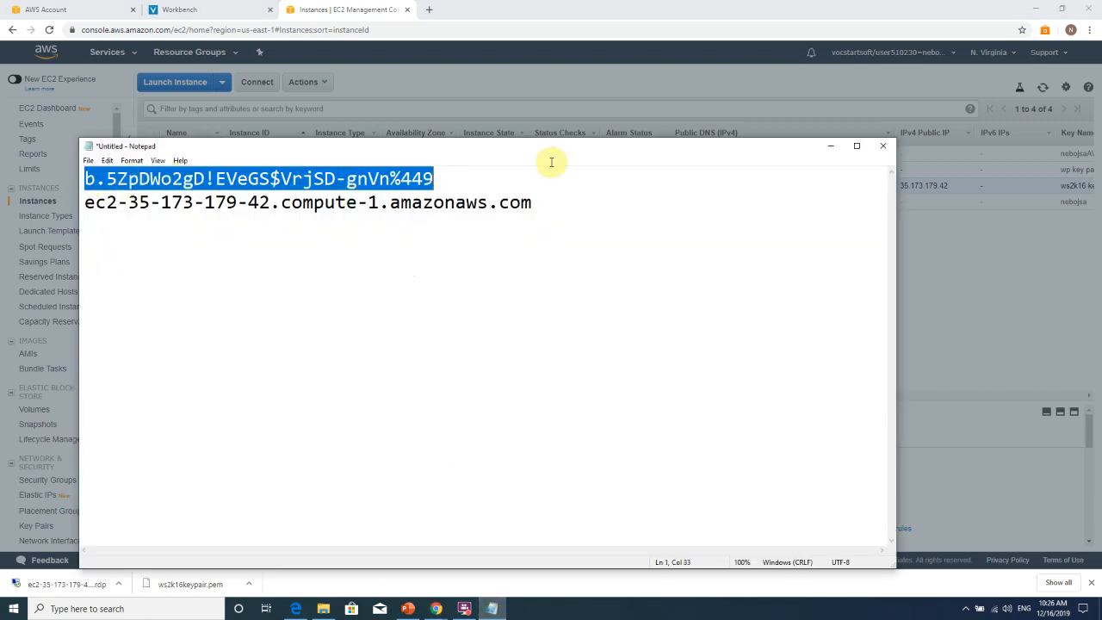
left_click(160, 177)
left_click_drag(86, 179, 425, 172)
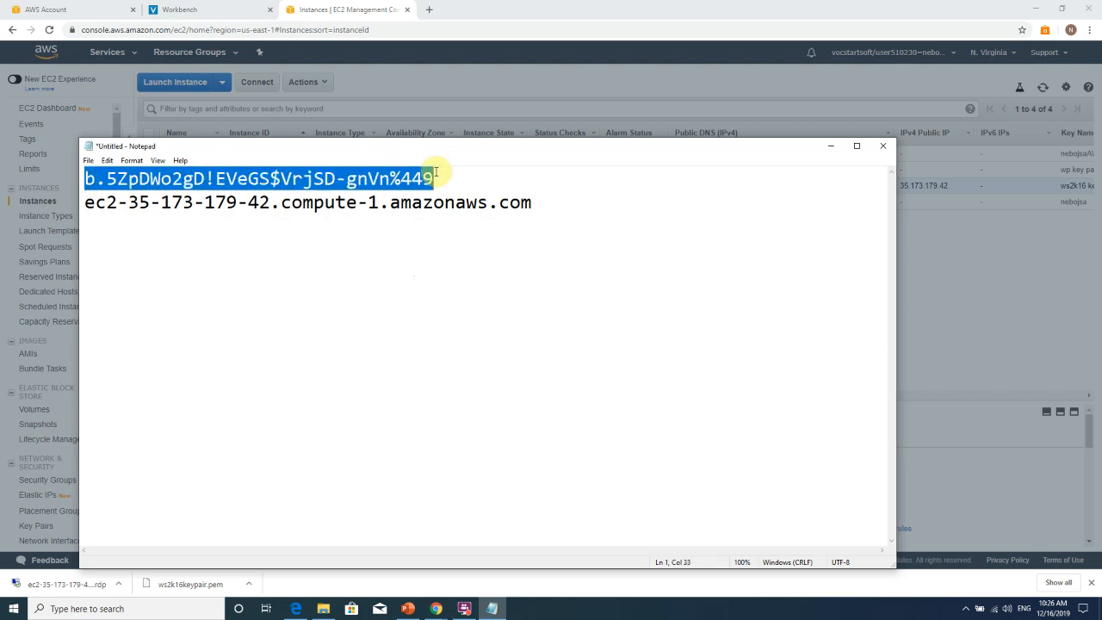
left_click(830, 147)
Switch to Edge, pause the video playing on the AWS Educate home page and close that browser window.
left_click(295, 609)
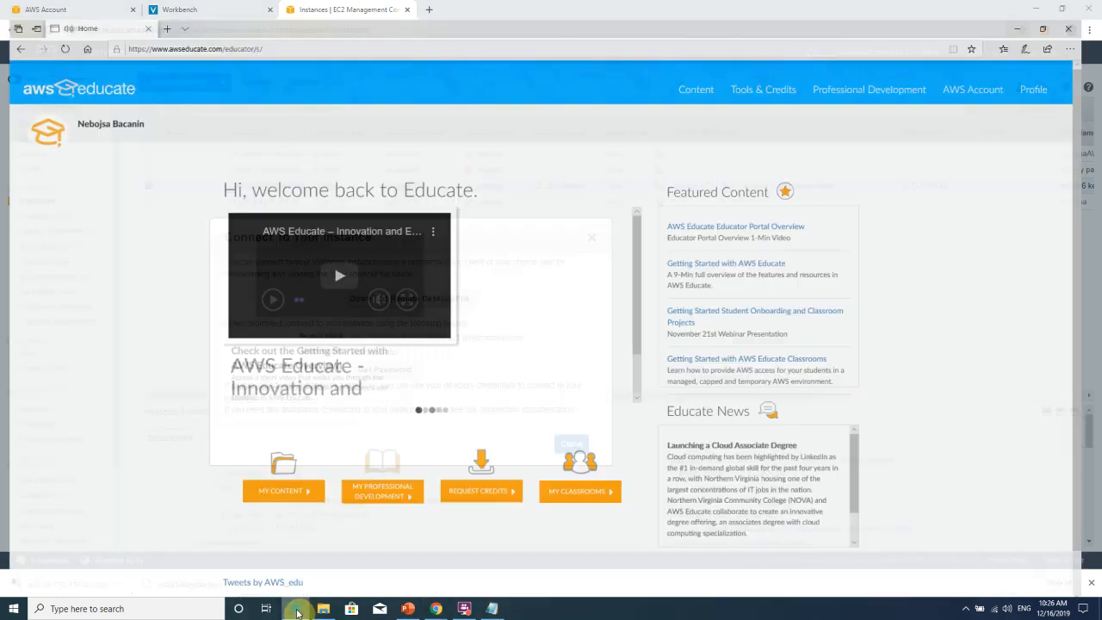
left_click(241, 308)
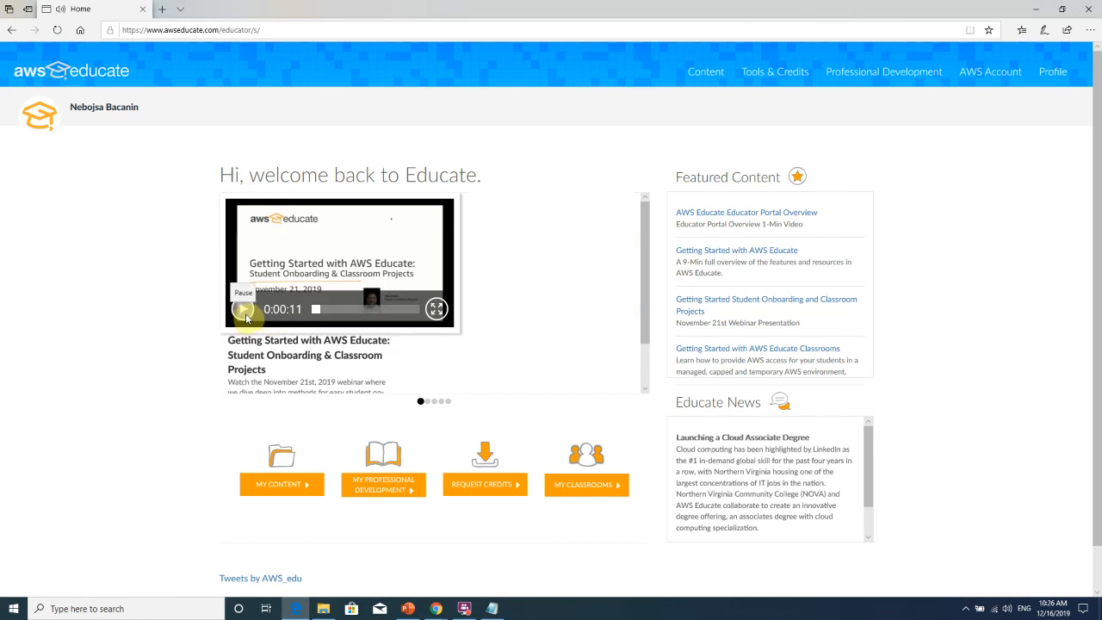
left_click(1039, 10)
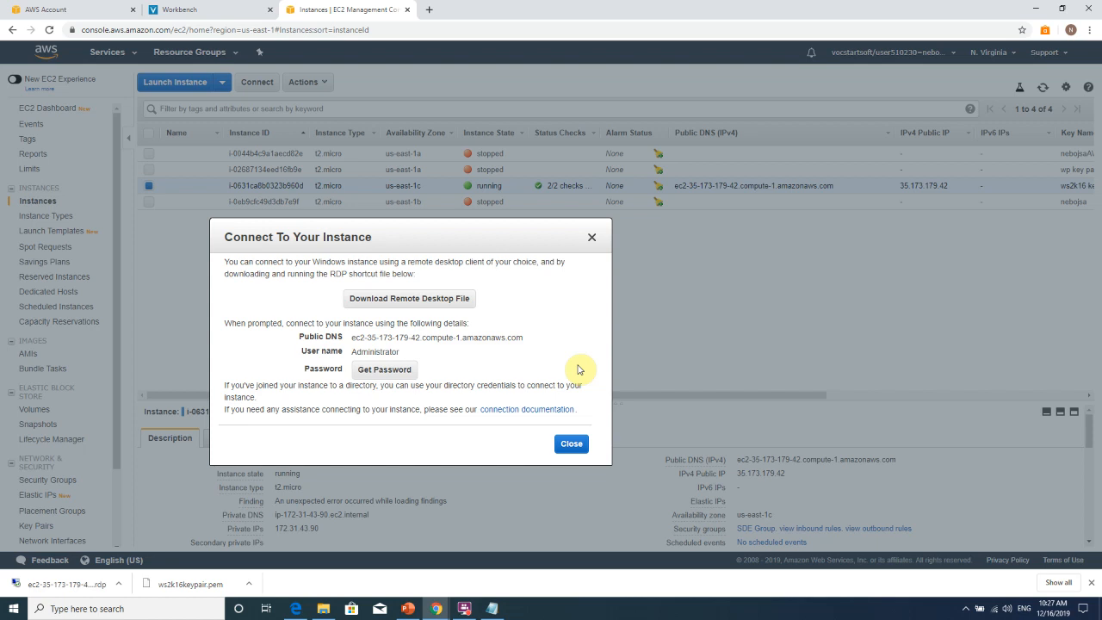
left_click(295, 609)
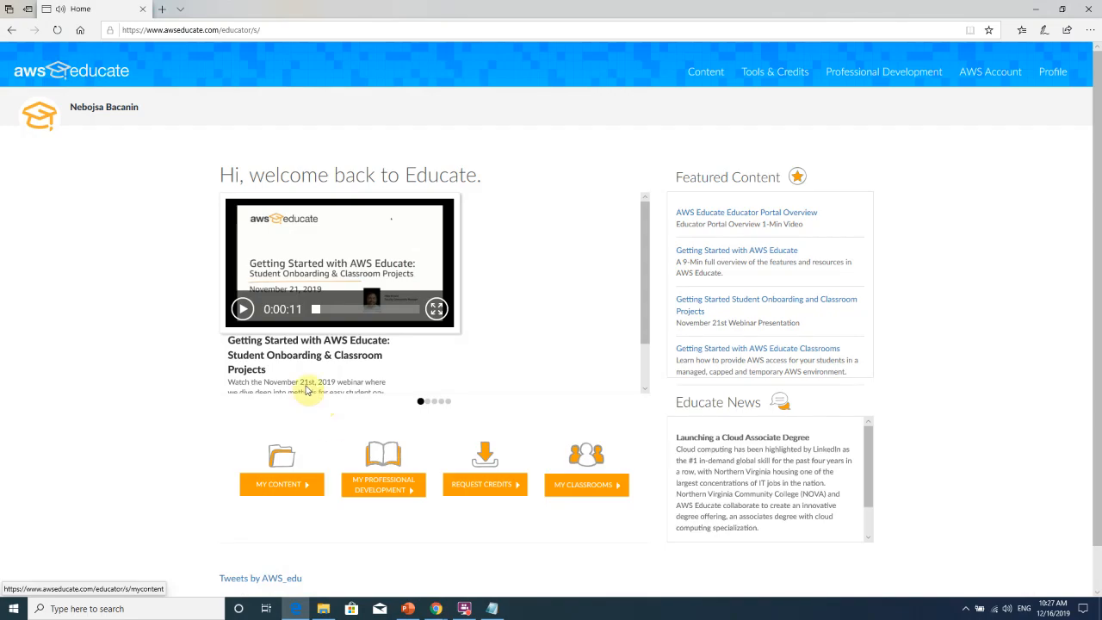
left_click(1089, 8)
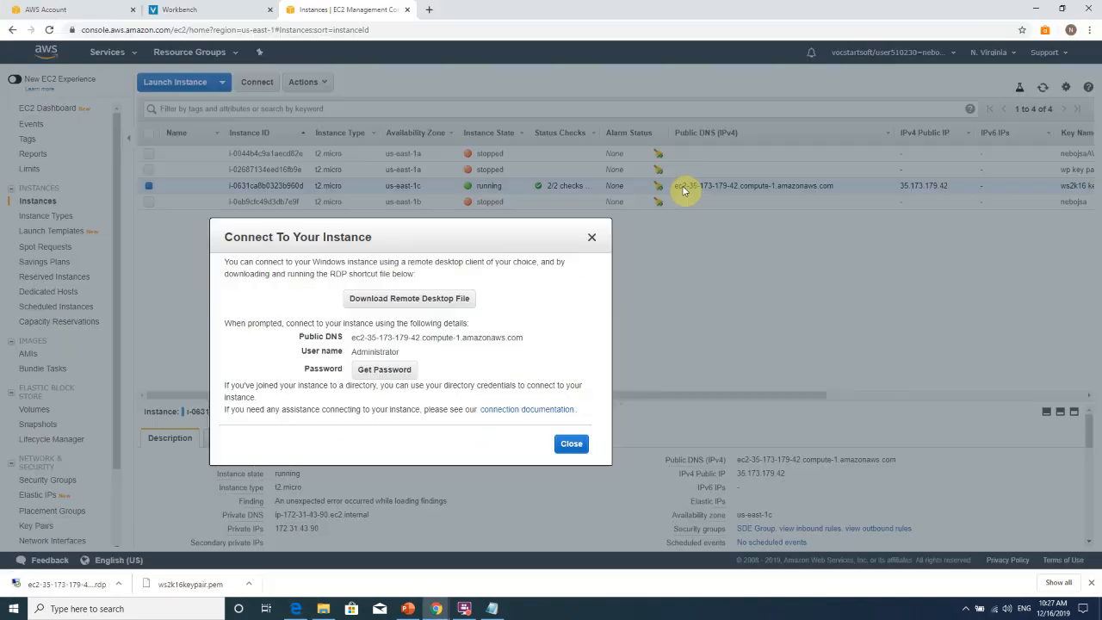
Try downloading the Remote Desktop file again, close the resulting page and reopen the AWS Console from the Vocareum Workbench.
left_click(437, 300)
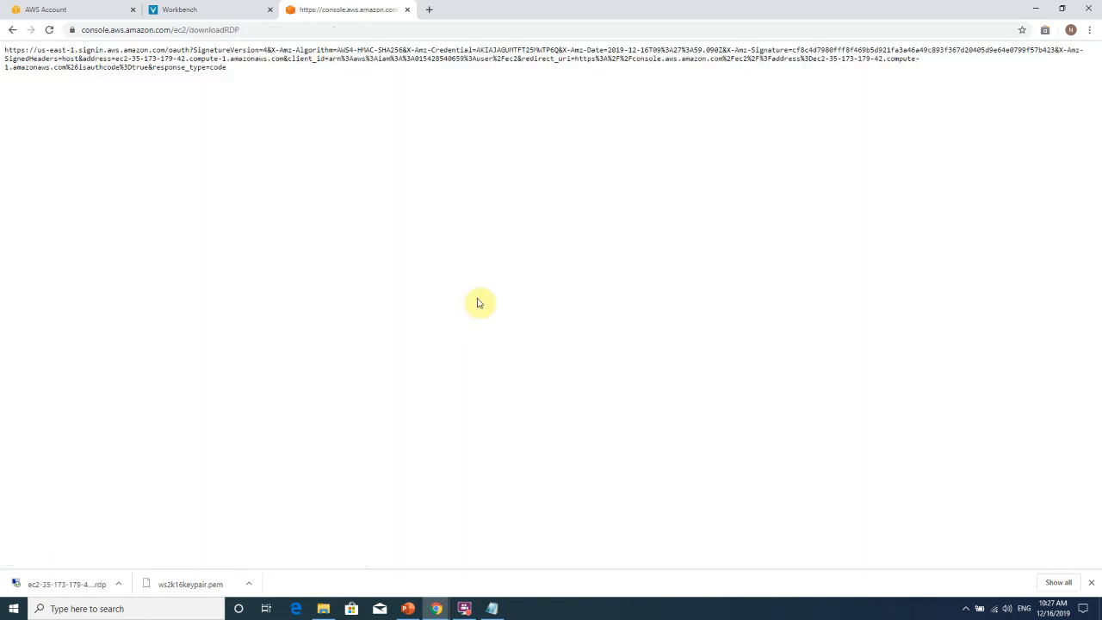
left_click(406, 10)
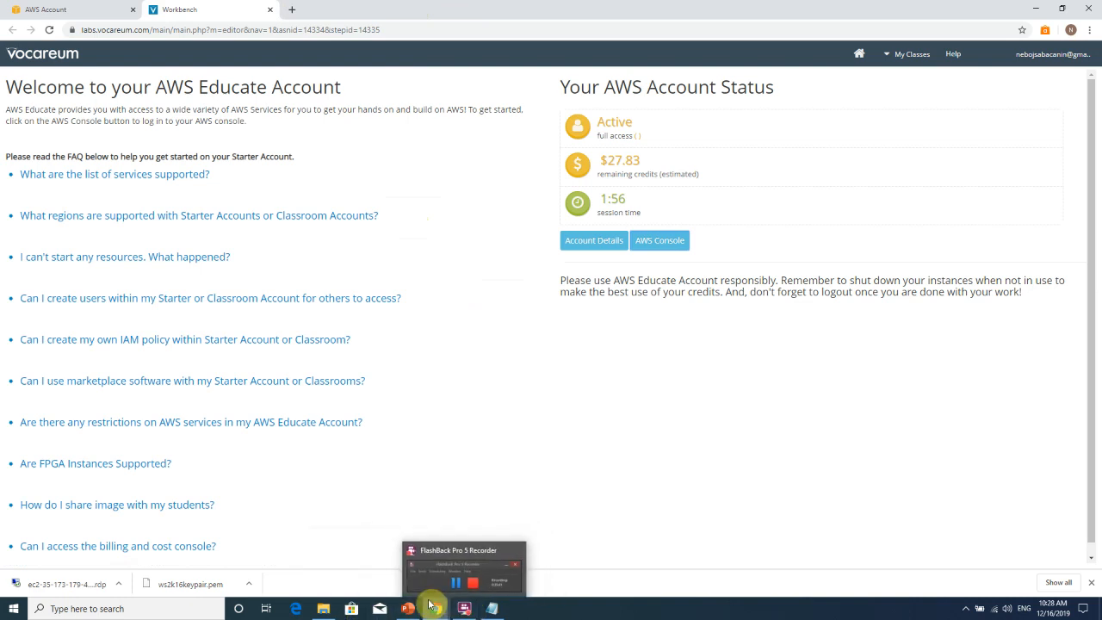
left_click(651, 245)
left_click(246, 9)
left_click(327, 10)
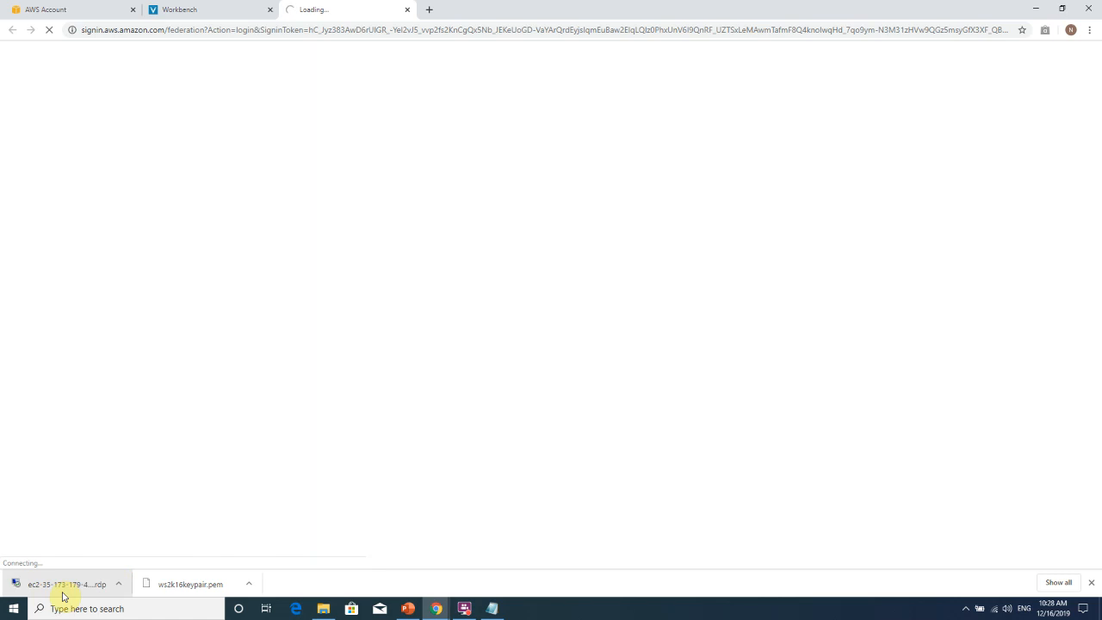
Open the previously downloaded Remote Desktop file, cancel the duplicate connection prompt and reload the AWS sign-in page.
left_click(89, 591)
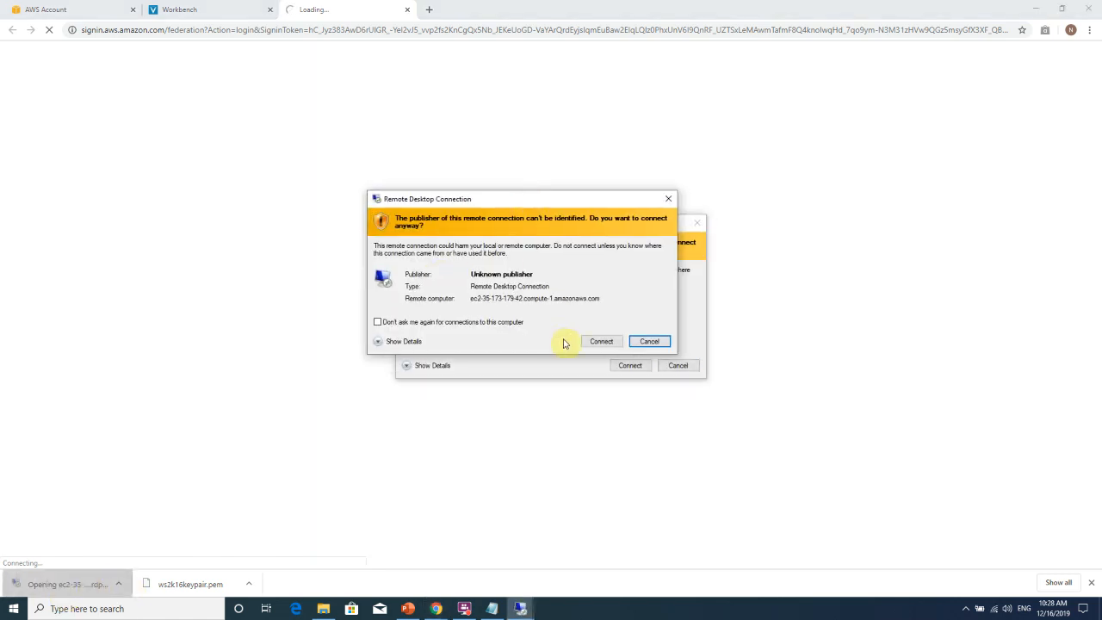
left_click(654, 342)
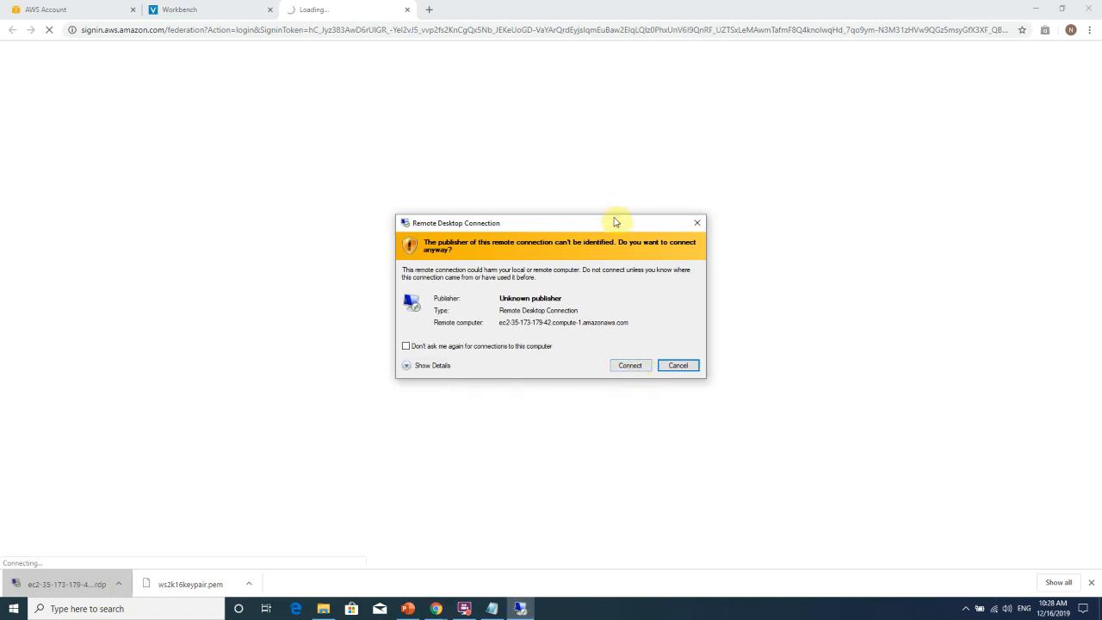
left_click_drag(615, 222, 518, 184)
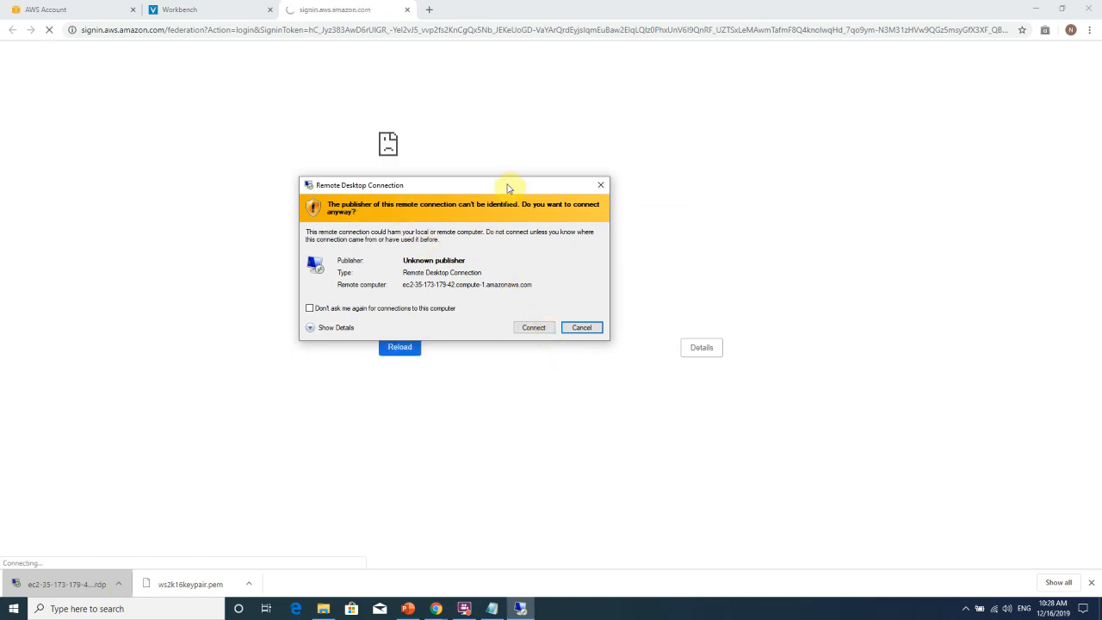
left_click_drag(507, 188, 239, 234)
left_click(381, 31)
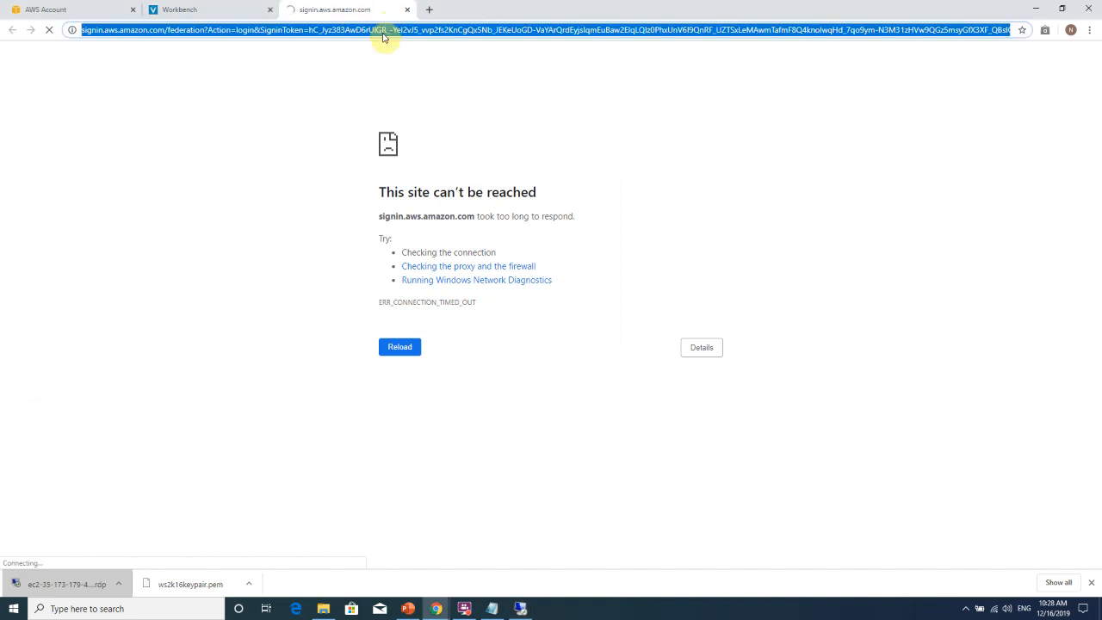
key("Return")
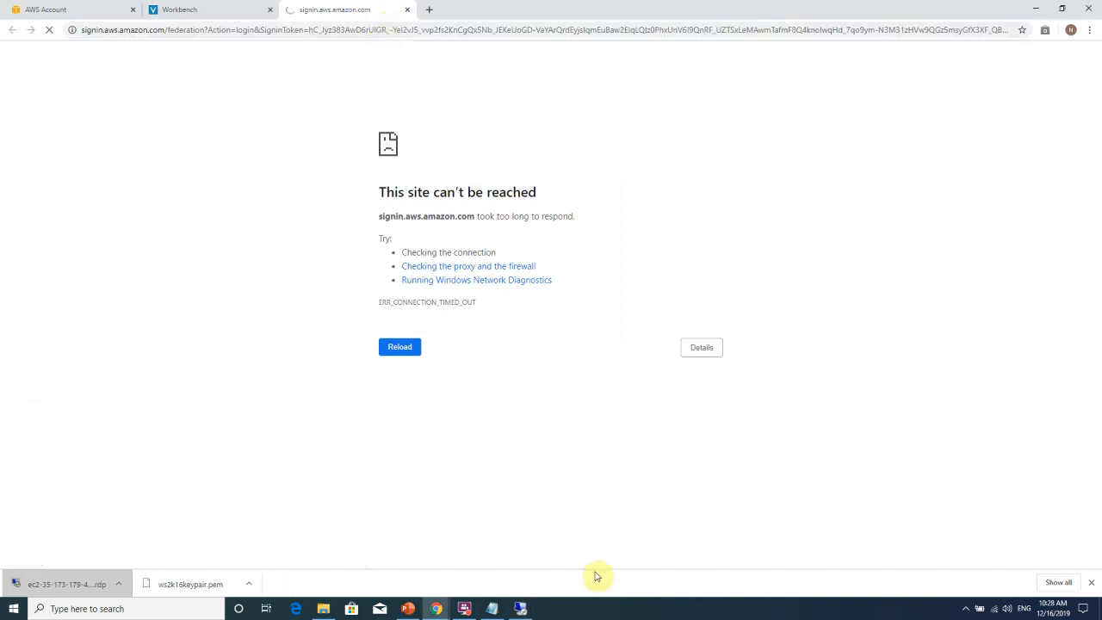
Show the pending Remote Desktop prompt's details and try to connect to ec2-35-173-179-42.compute-1.amazonaws.com.
left_click(520, 609)
left_click_drag(244, 235, 814, 137)
left_click(644, 279)
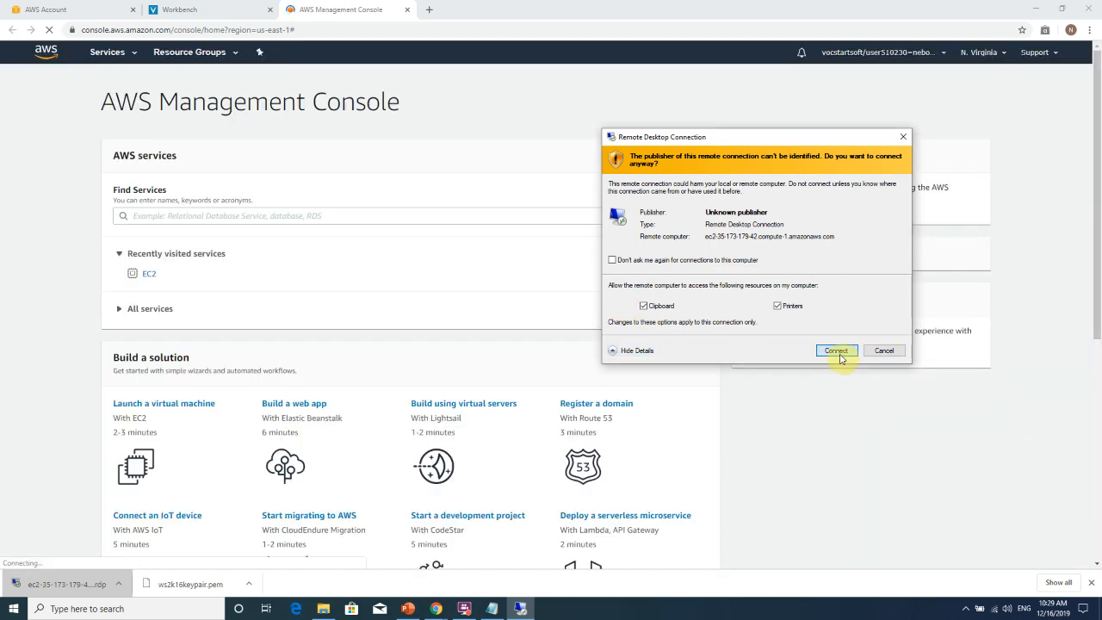
left_click(837, 351)
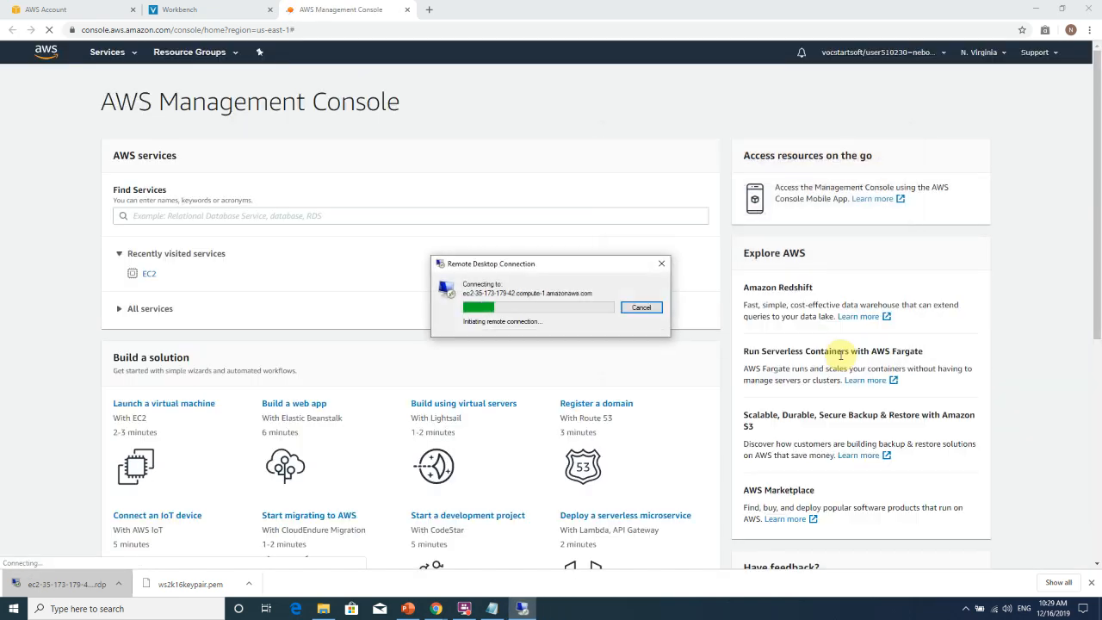
Open EC2 from the console's recently visited services and bring the Remote Desktop progress window forward, moving it aside.
left_click(155, 277)
left_click(520, 608)
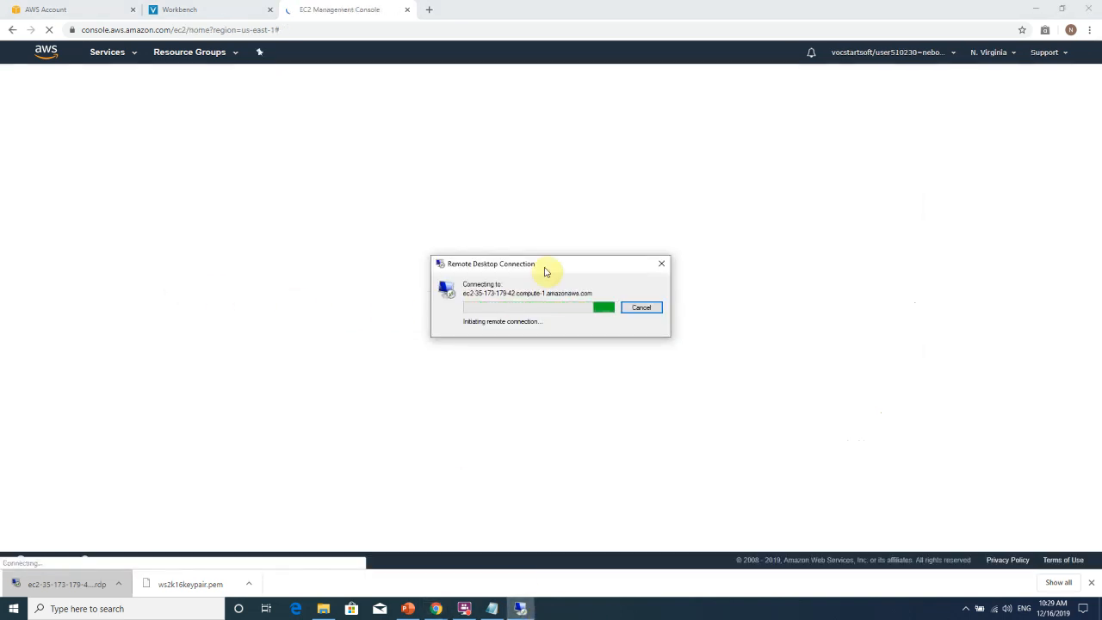
left_click_drag(546, 271, 493, 261)
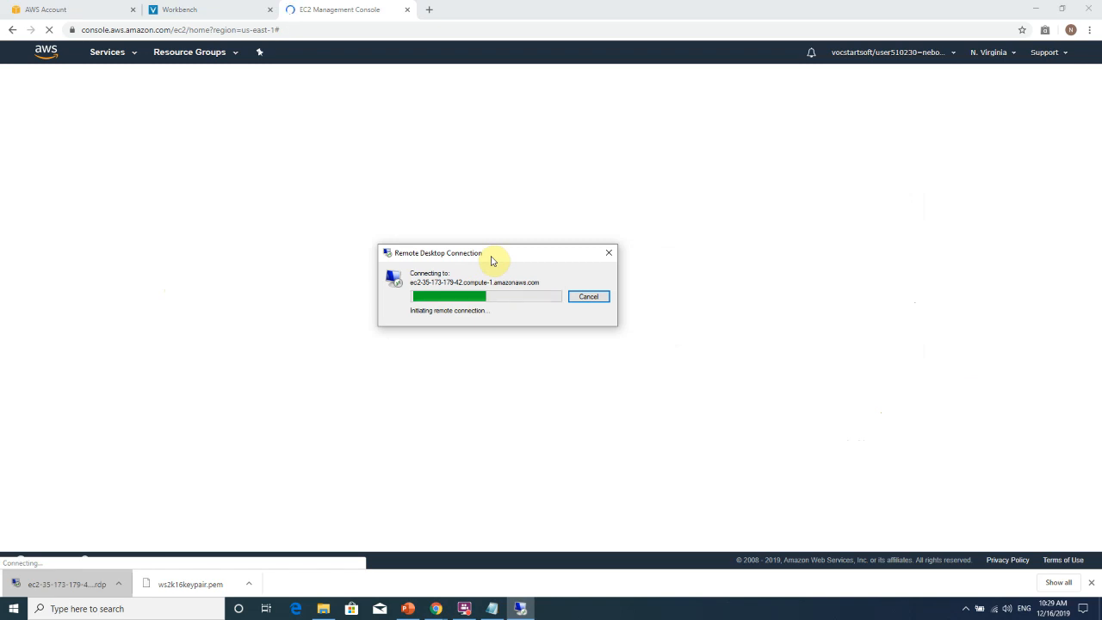
left_click_drag(491, 261, 482, 225)
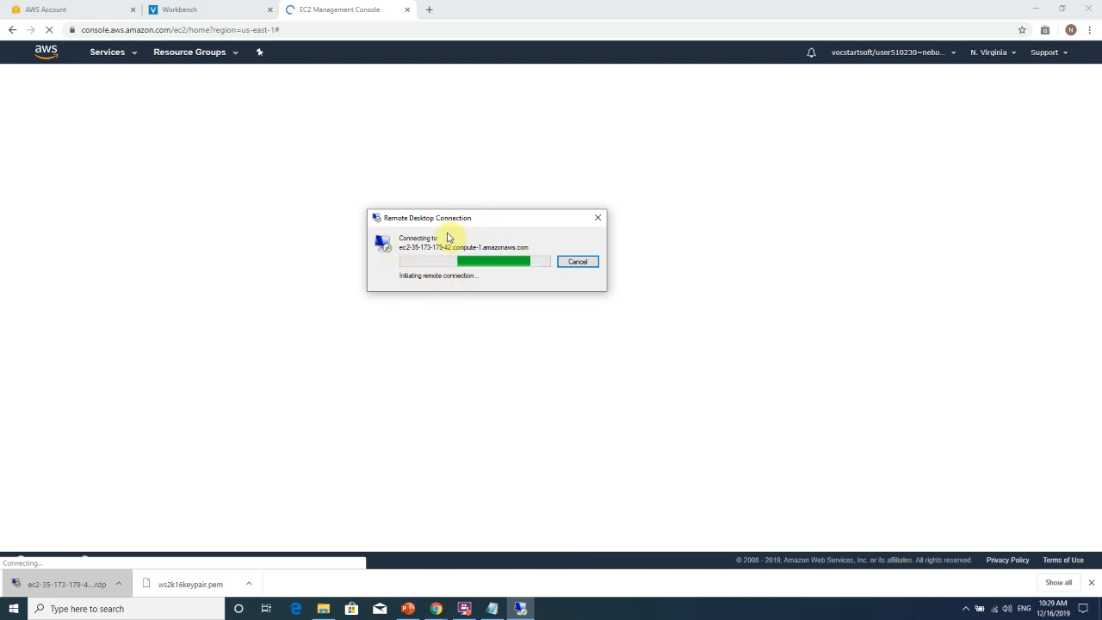
Check the public DNS noted in Notepad, minimise the note and dismiss the Remote Desktop window.
left_click(492, 608)
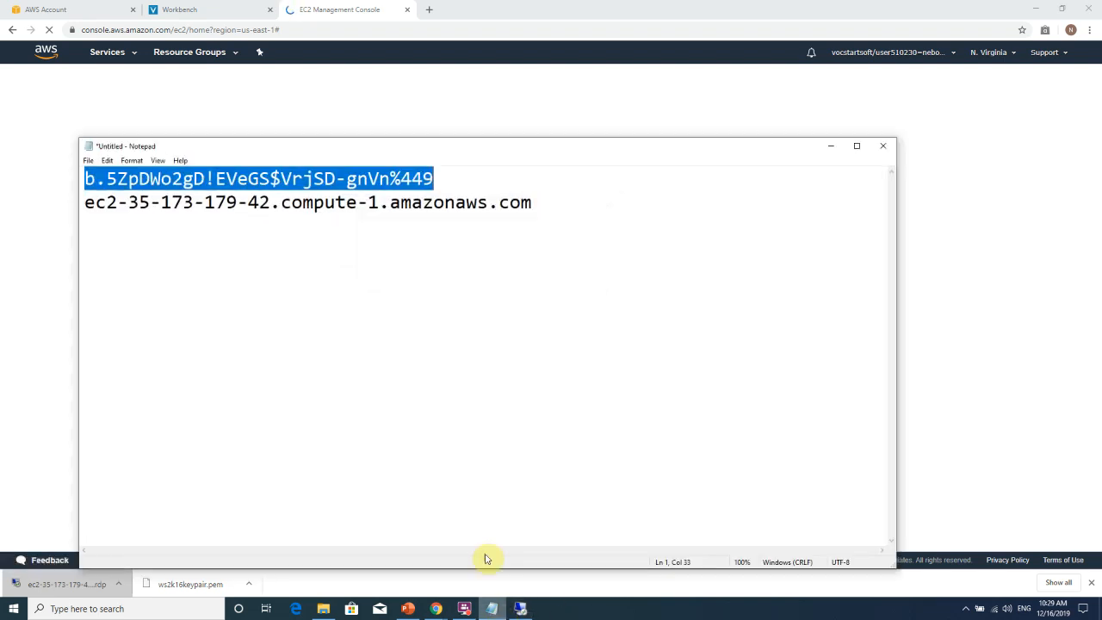
left_click(84, 204)
left_click_drag(83, 203, 556, 206)
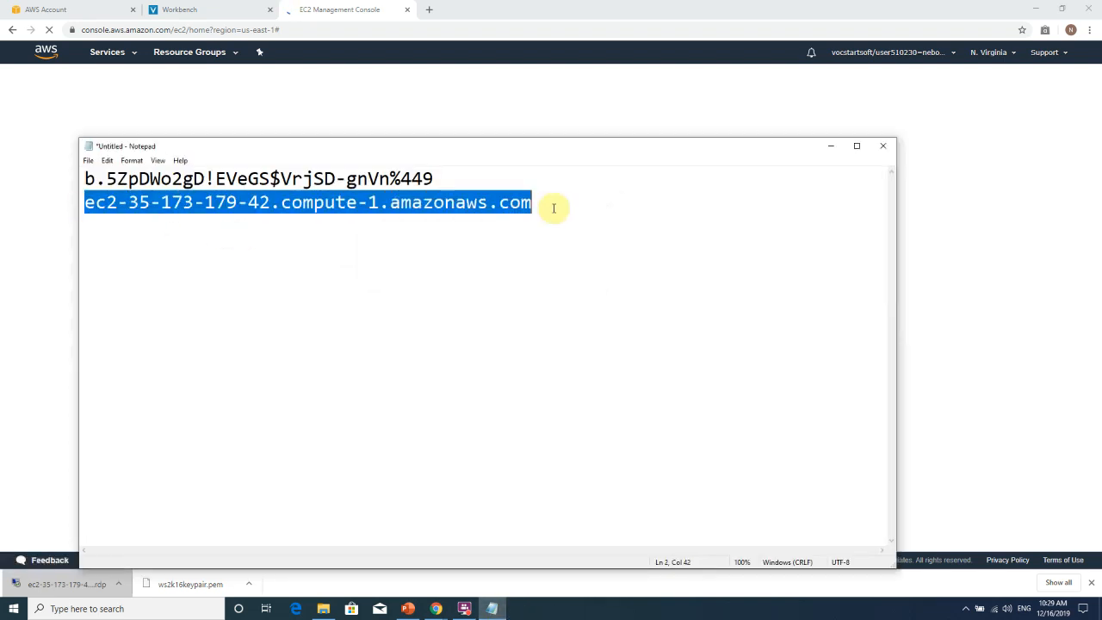
left_click(843, 148)
left_click(641, 331)
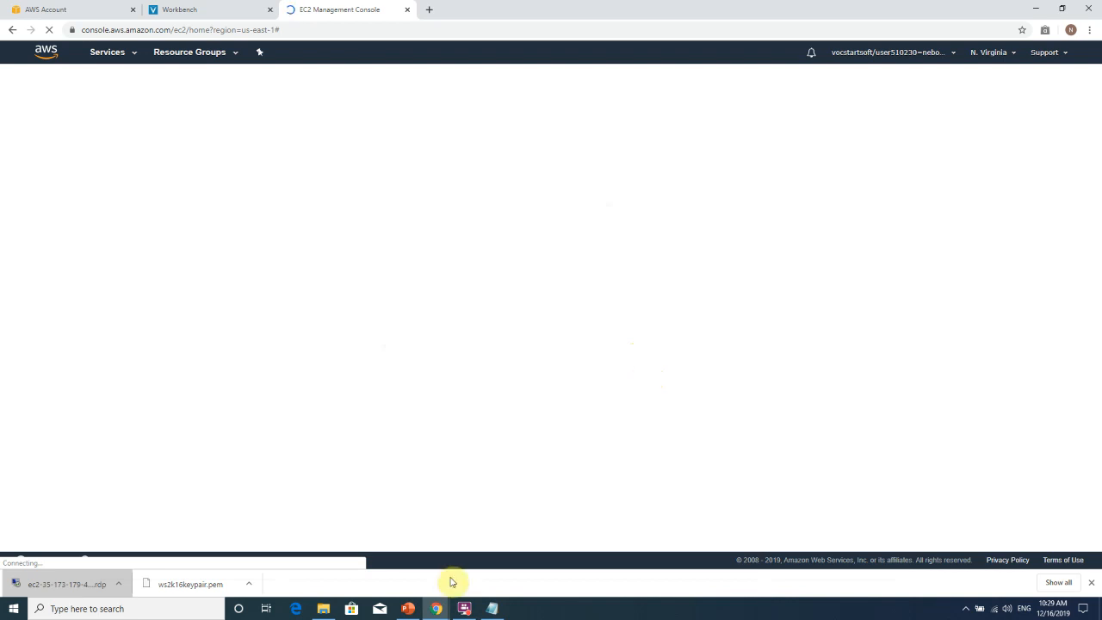
left_click(464, 608)
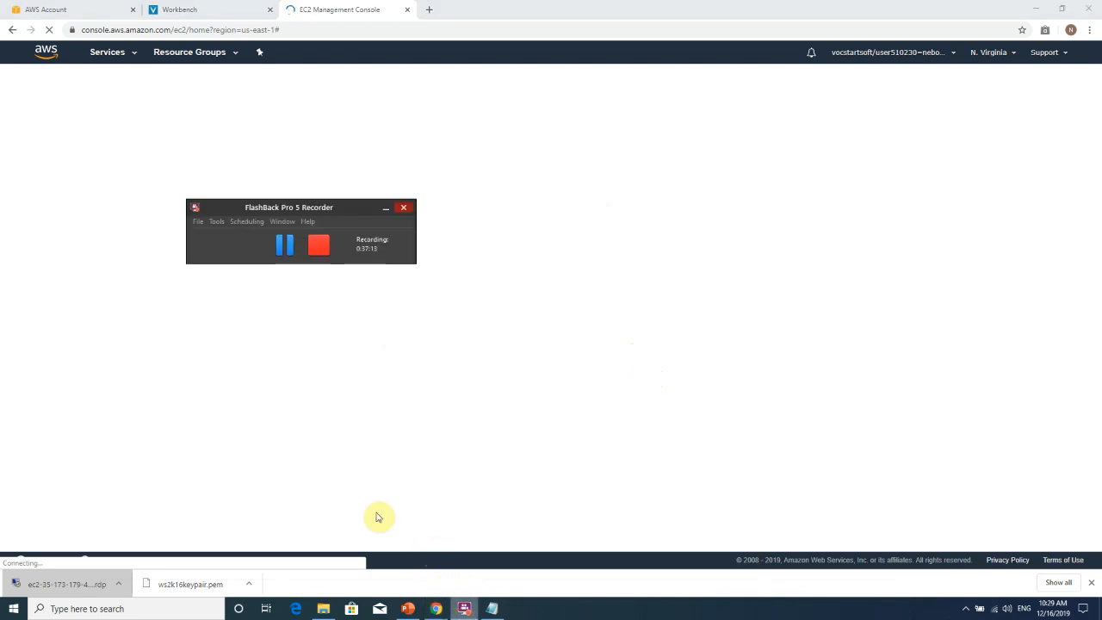
left_click(287, 246)
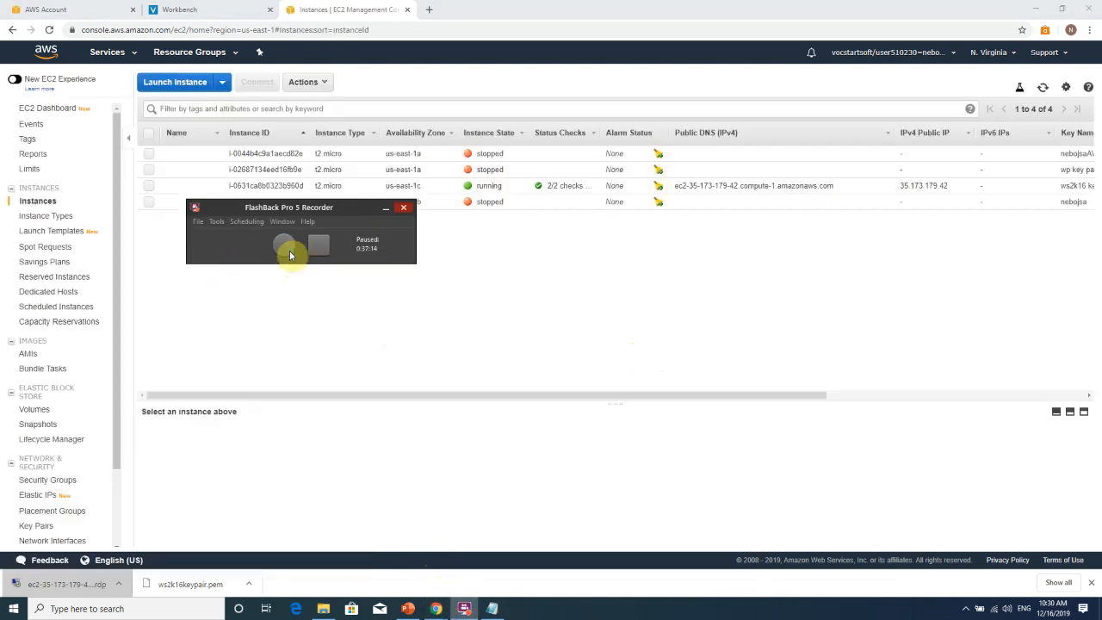
Select the running us-east-1c instance, download its Remote Desktop file again and close the connection details.
left_click(149, 186)
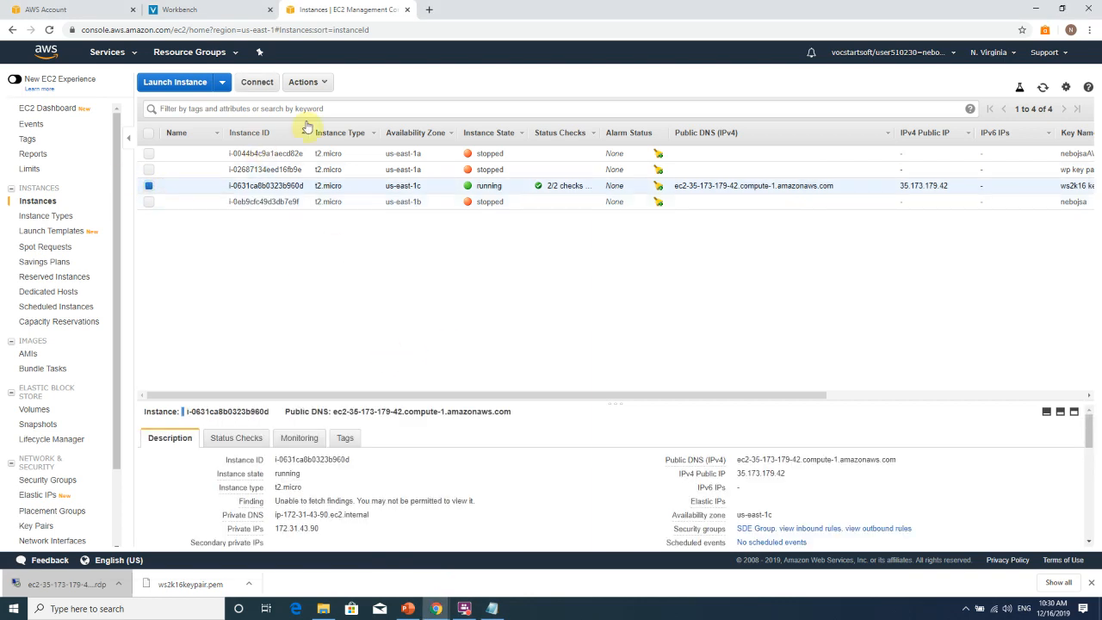
left_click(319, 85)
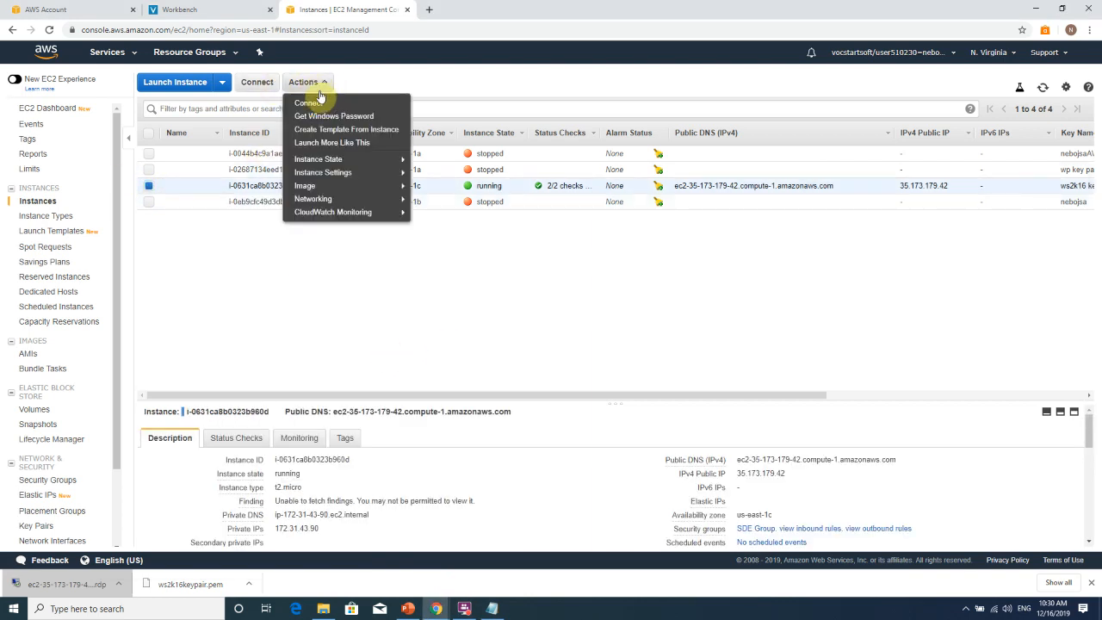
left_click(312, 102)
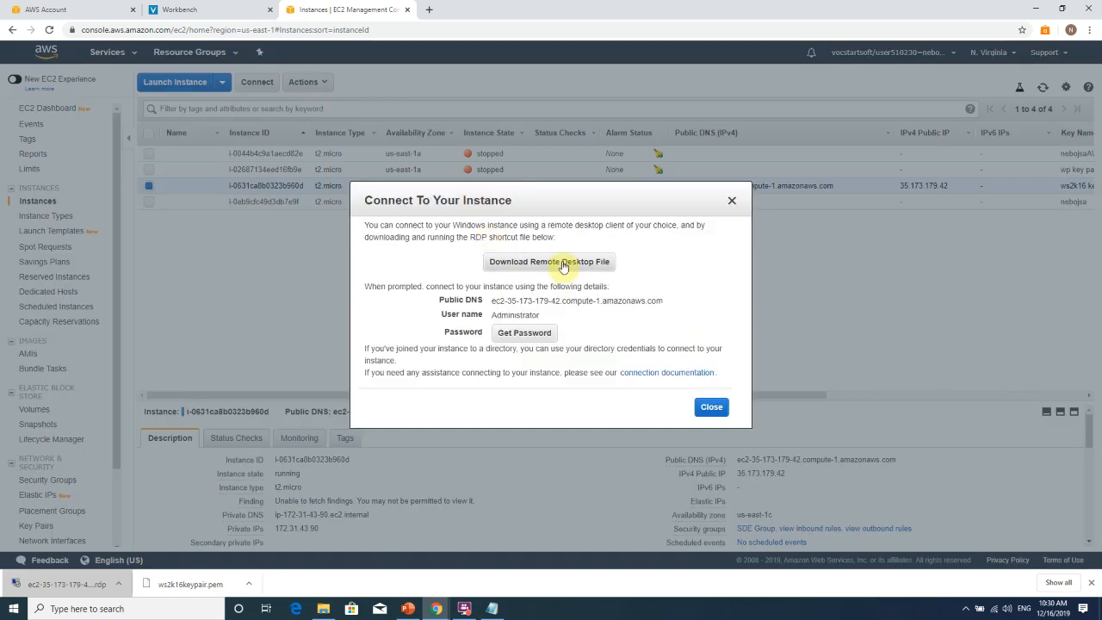
left_click(564, 266)
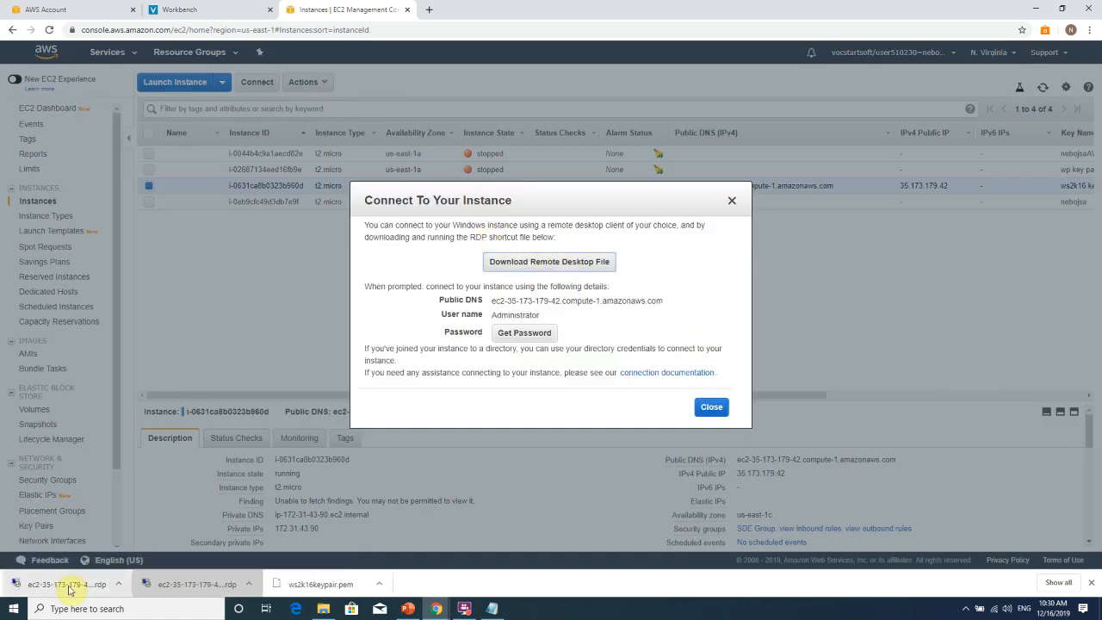
left_click(711, 406)
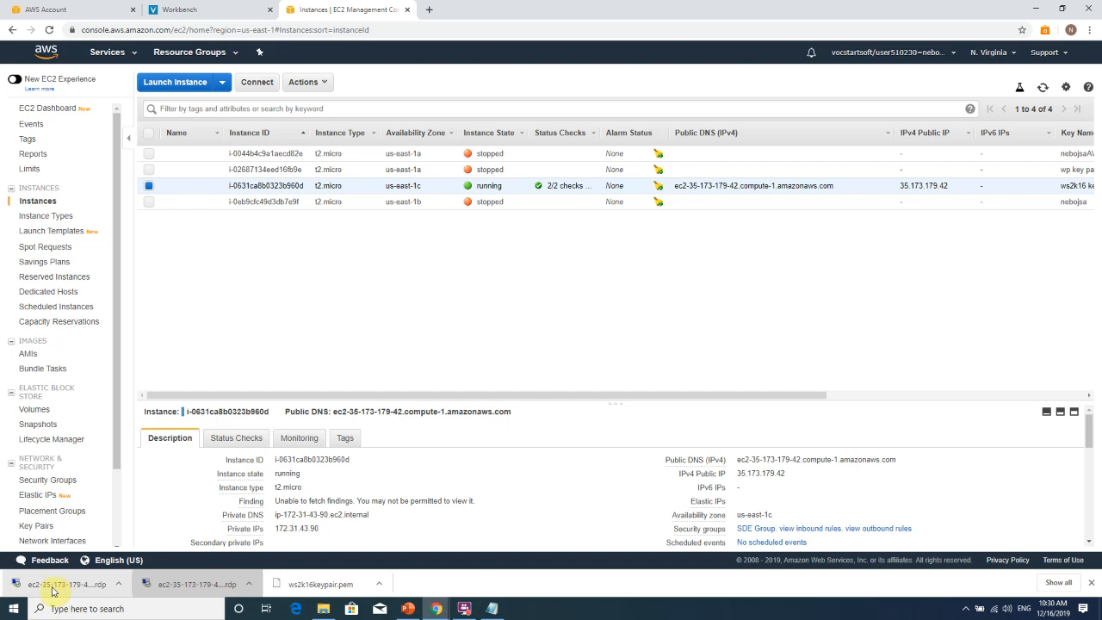
Open the newly downloaded Remote Desktop file, cancel the duplicate connection prompt and check which Wi-Fi network is in use.
left_click(53, 591)
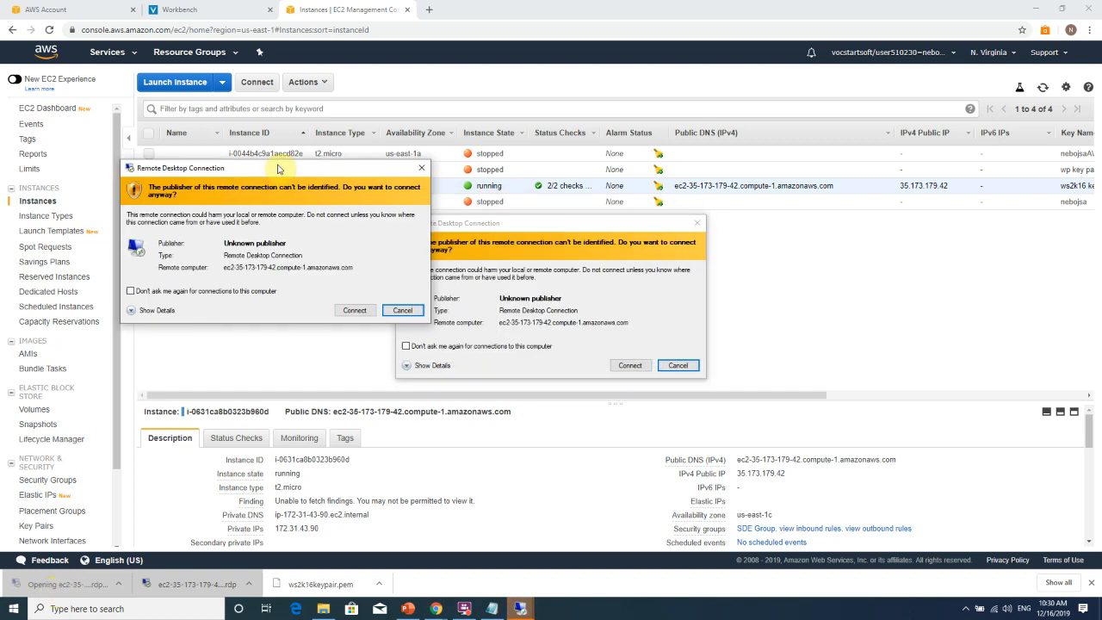
left_click(387, 311)
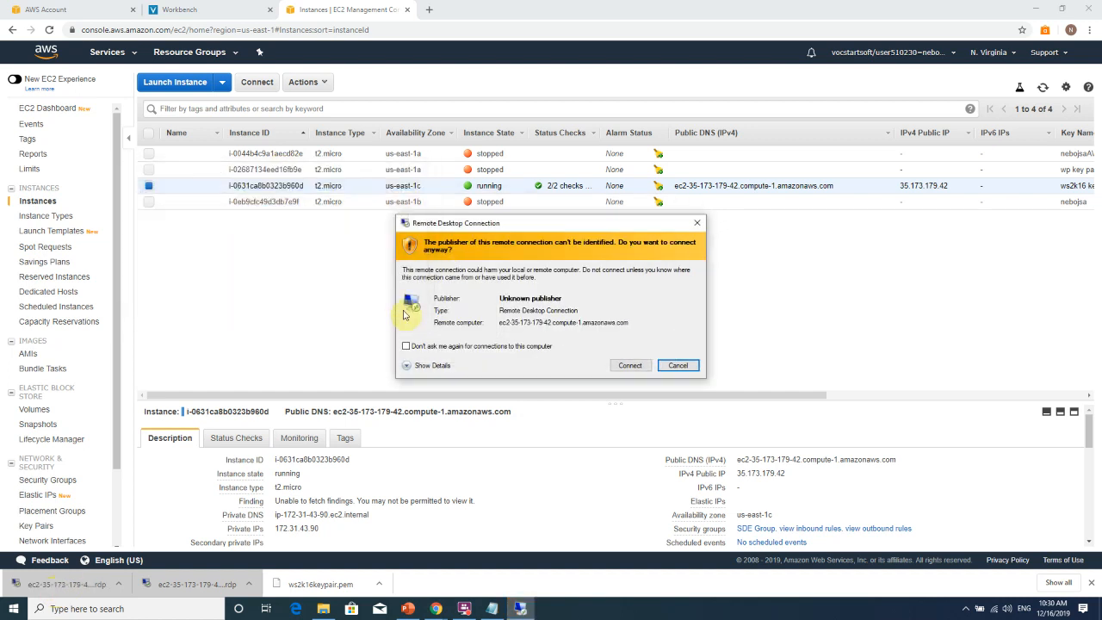
left_click(994, 607)
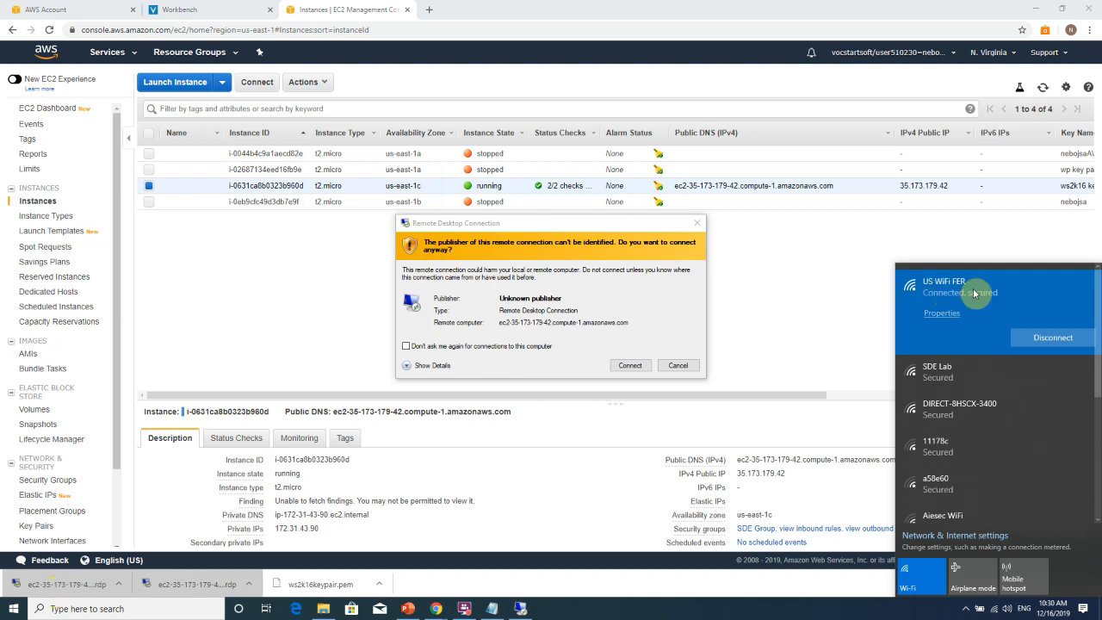
left_click(566, 295)
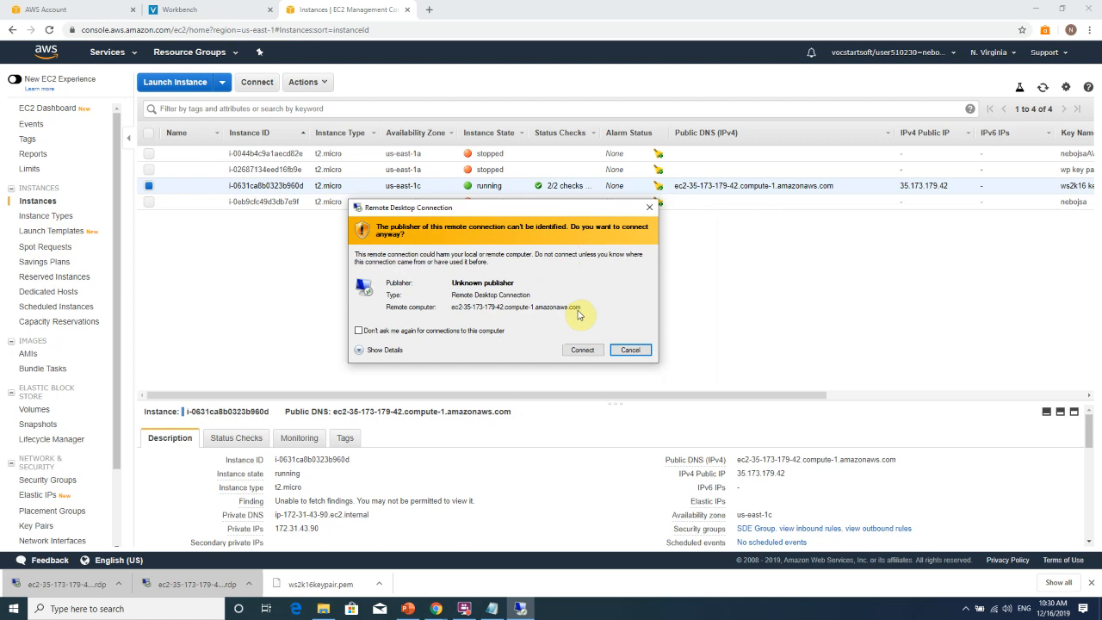
Connect to ec2-35-173-179-42.compute-1.amazonaws.com as Administrator, pasting the administrator password copied from the Notepad note.
left_click(575, 351)
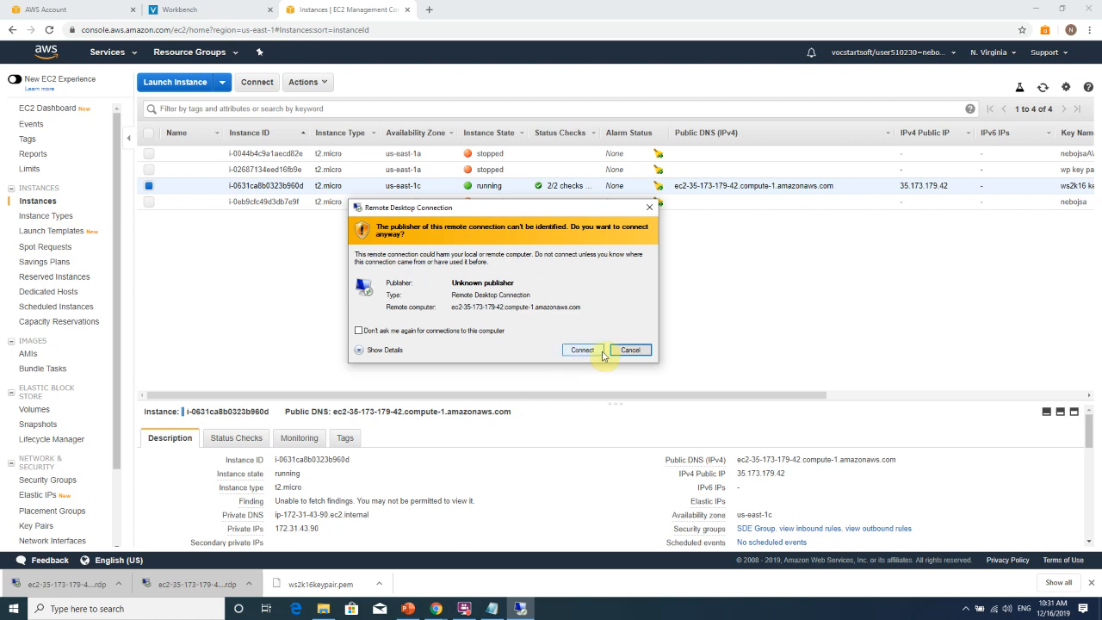
left_click(580, 351)
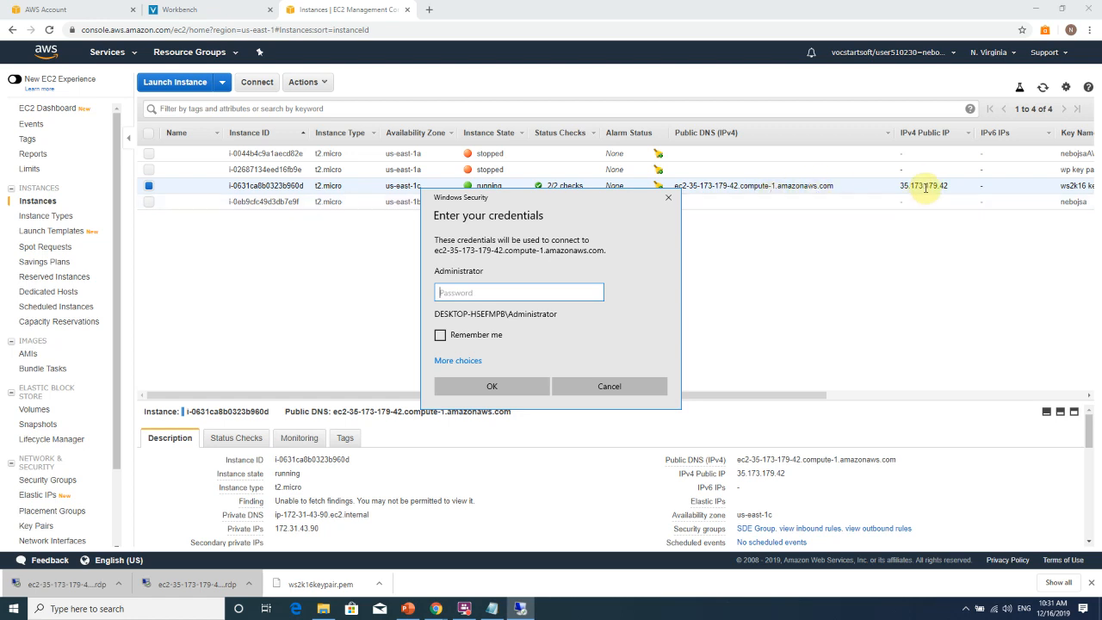
left_click(492, 595)
left_click_drag(86, 179, 453, 180)
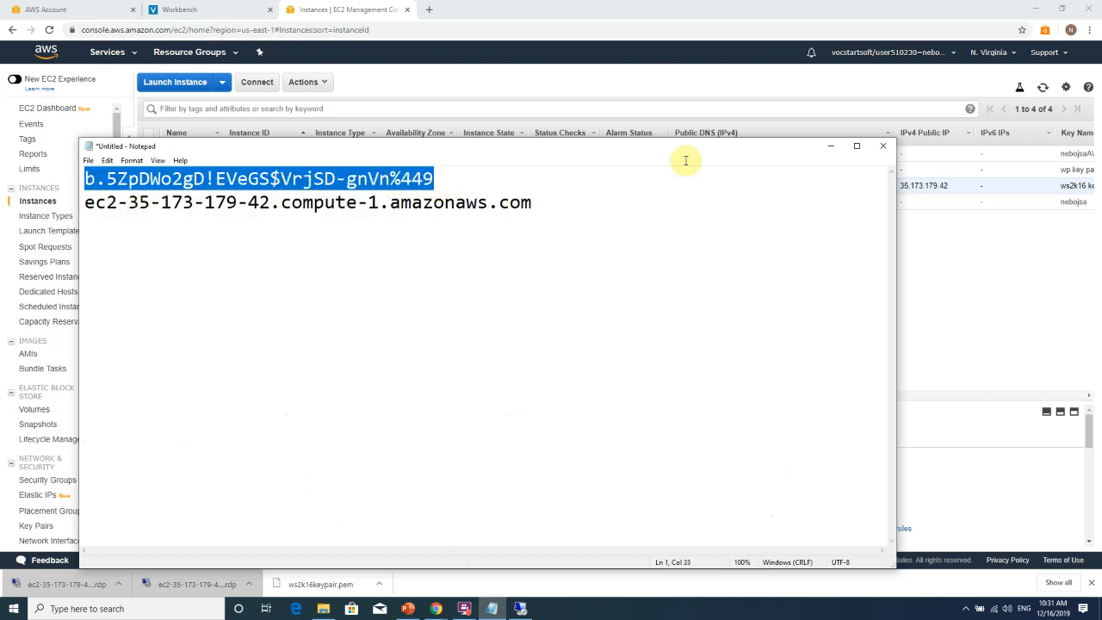
left_click(831, 145)
key("ctrl+v")
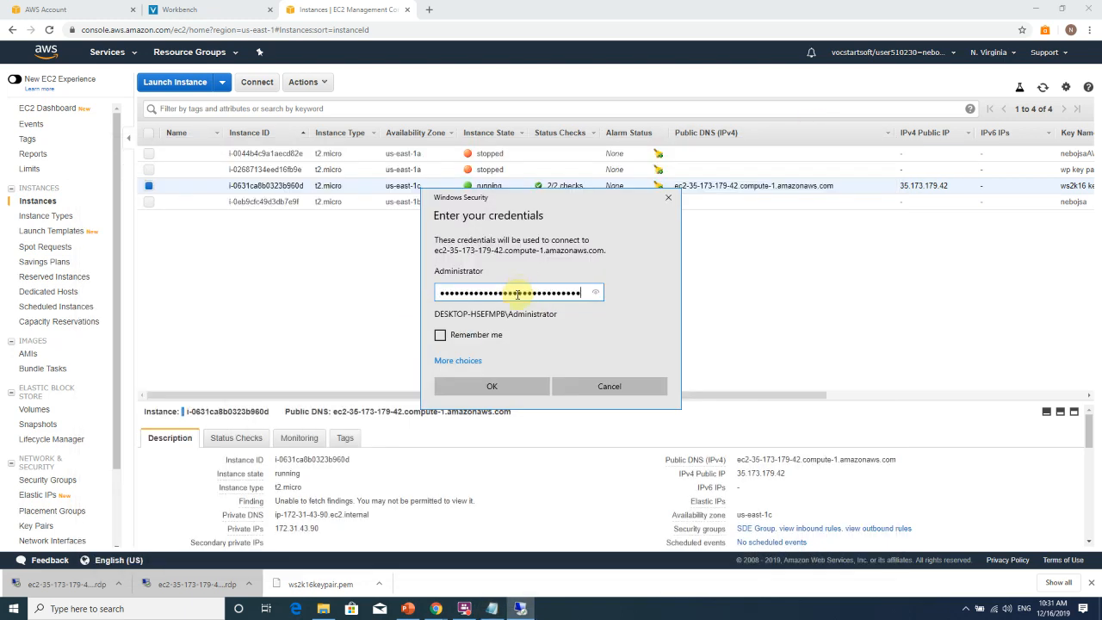
left_click(501, 387)
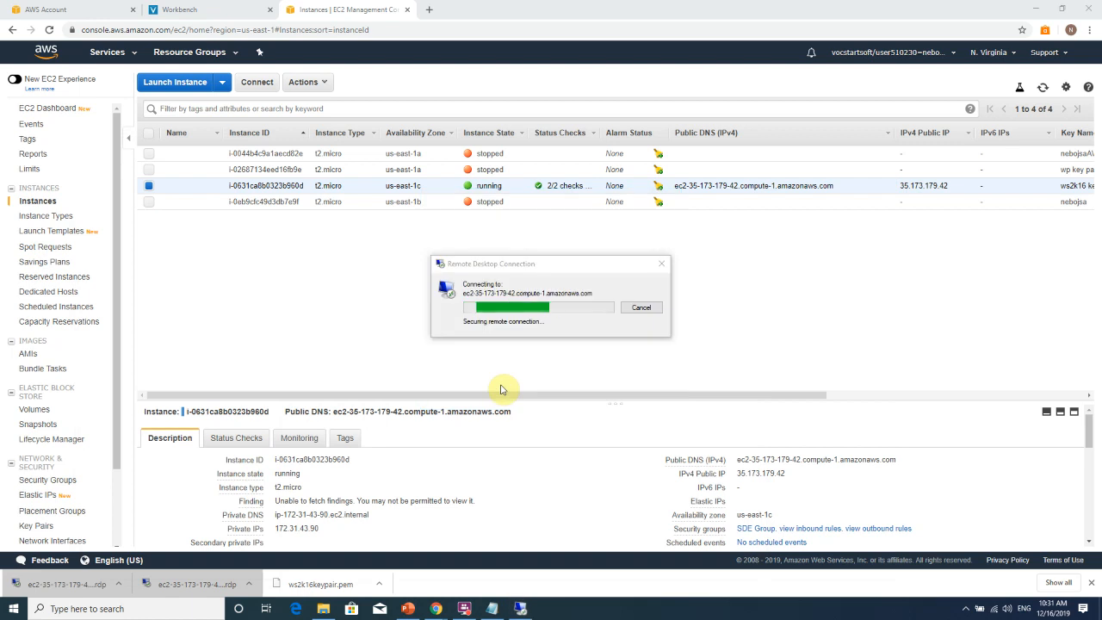
left_click(588, 399)
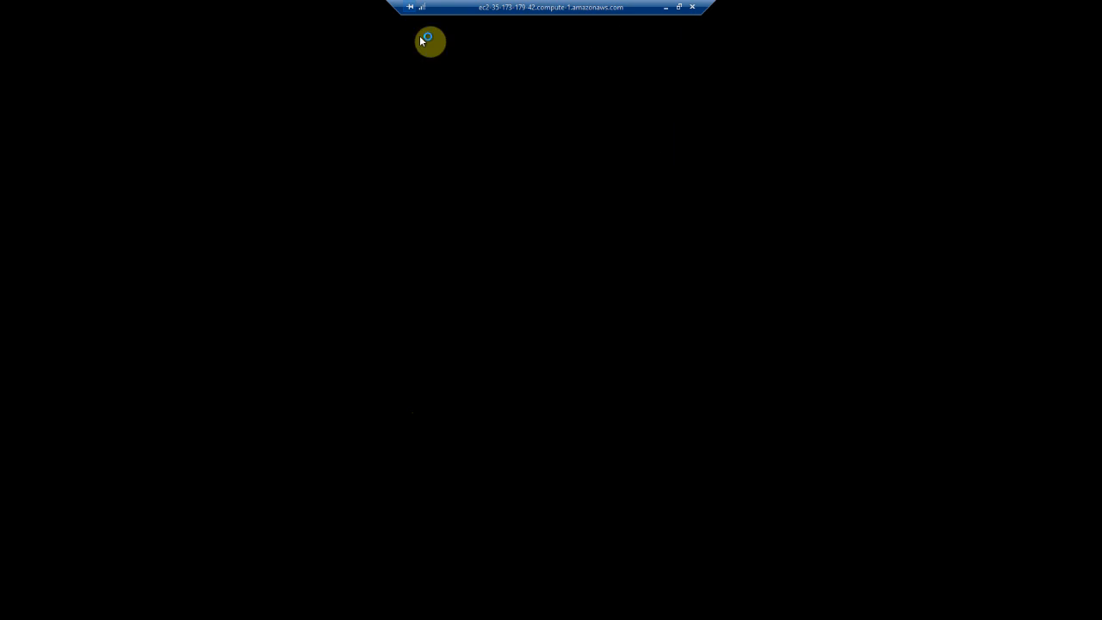
Switch back to the remote session, refresh its desktop and allow the server to be discoverable on Network 2.
left_click(666, 12)
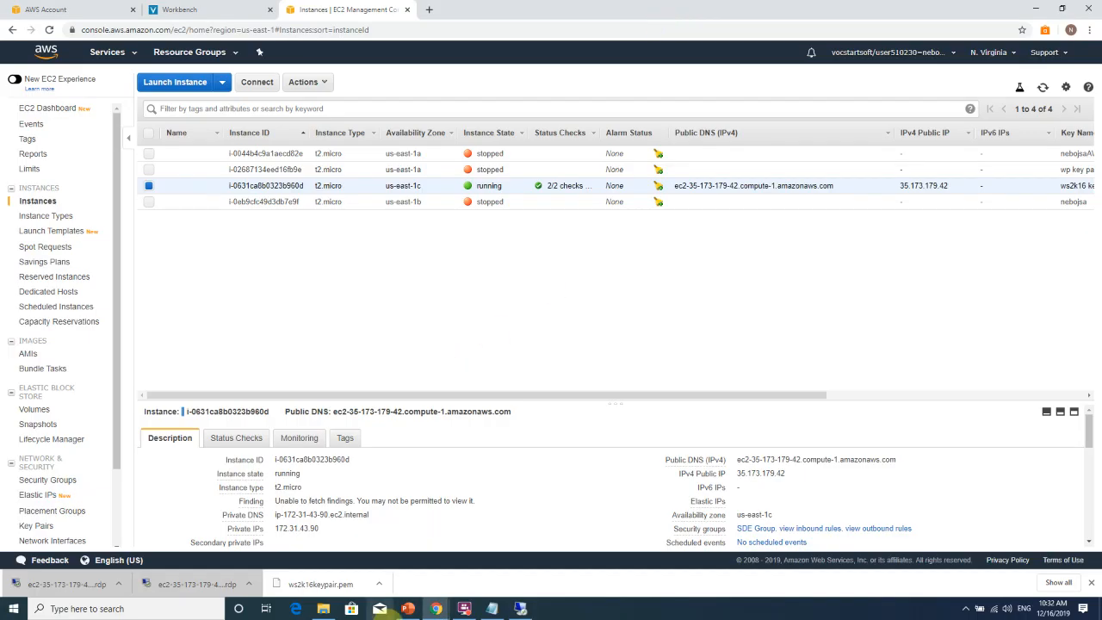
left_click(520, 609)
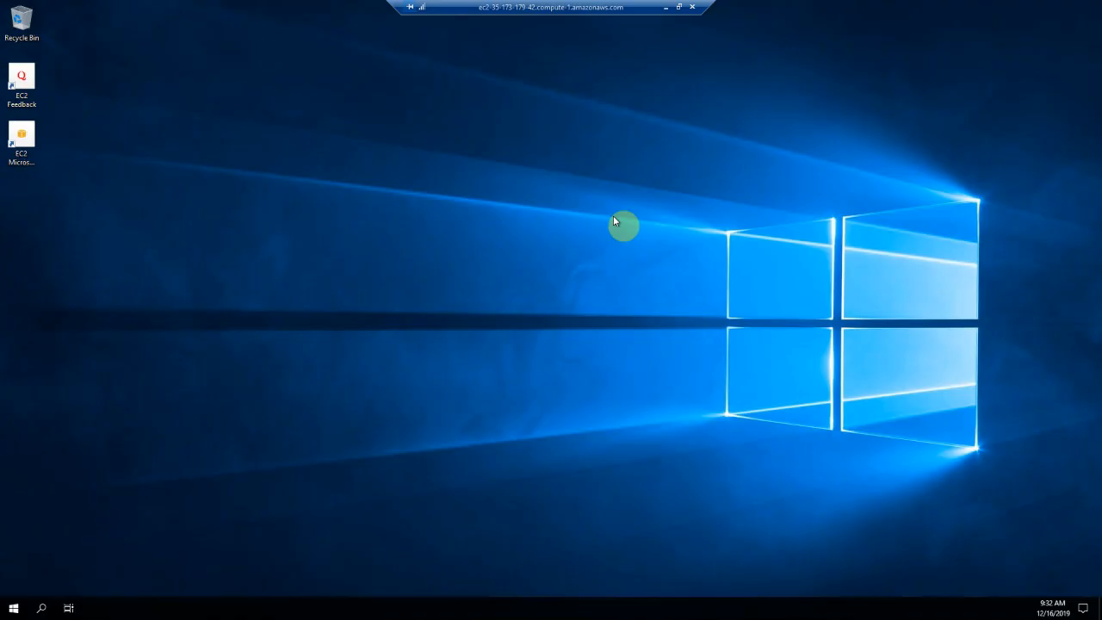
left_click(31, 137)
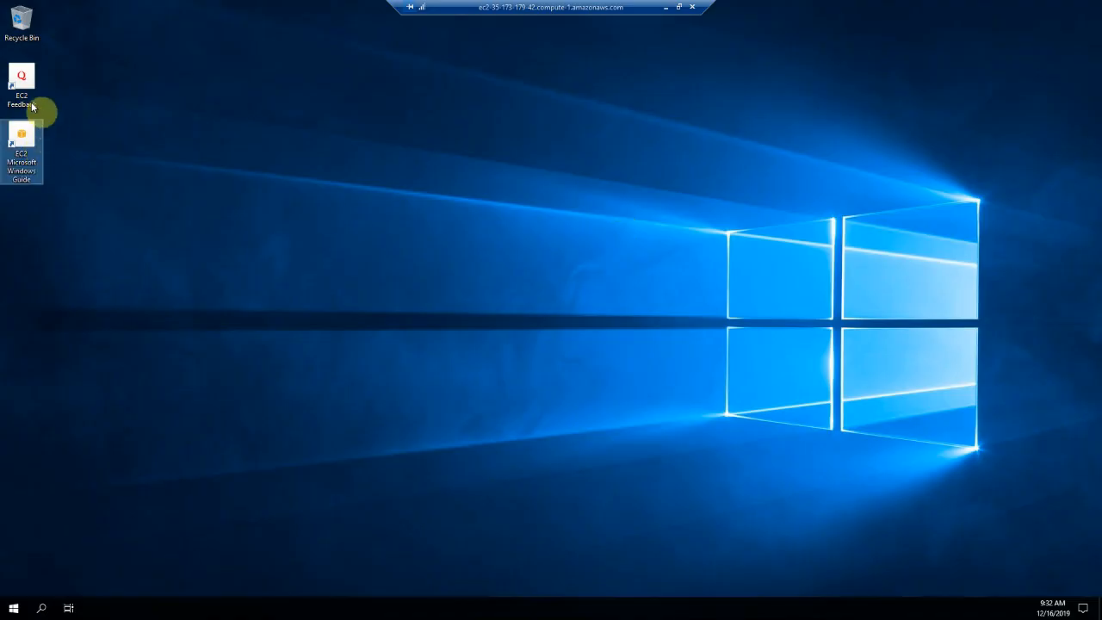
left_click(32, 102)
left_click(190, 145)
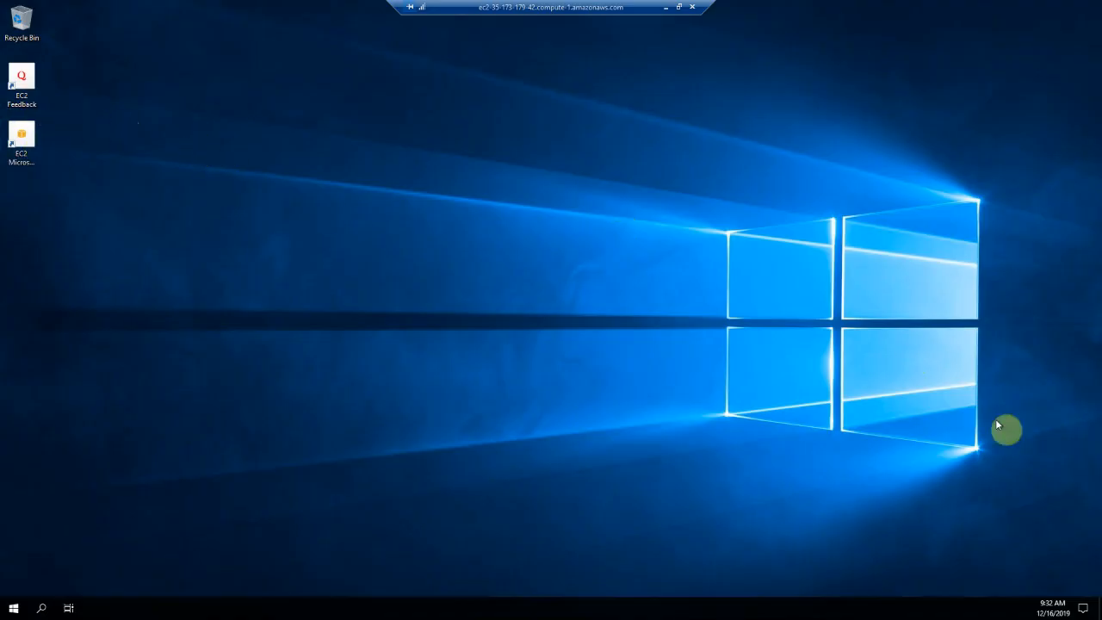
right_click(336, 188)
left_click(317, 173)
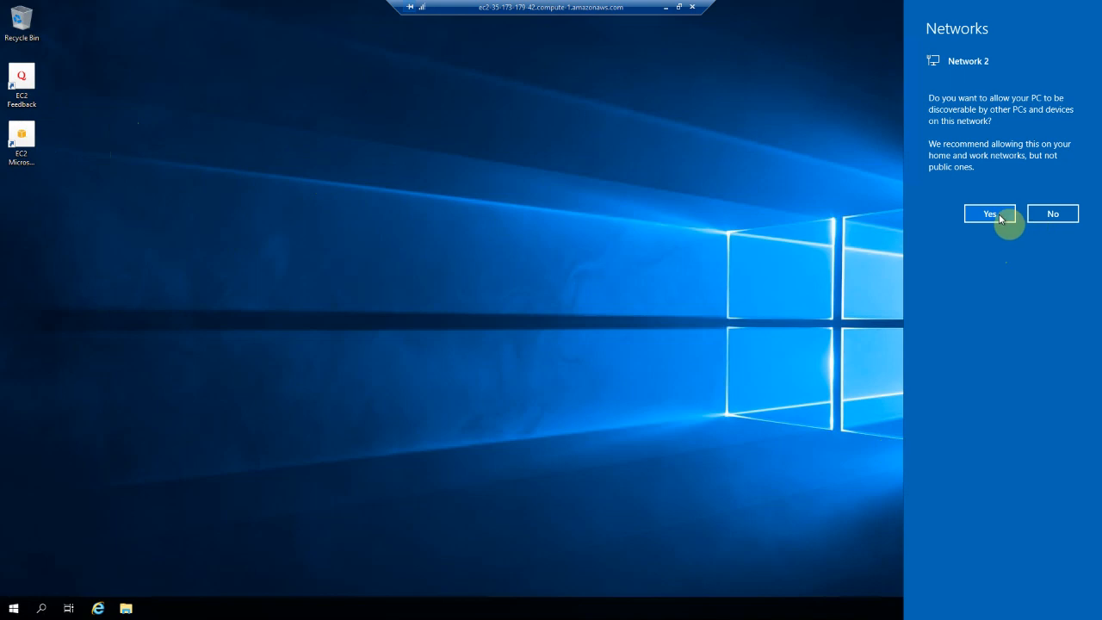
left_click(998, 217)
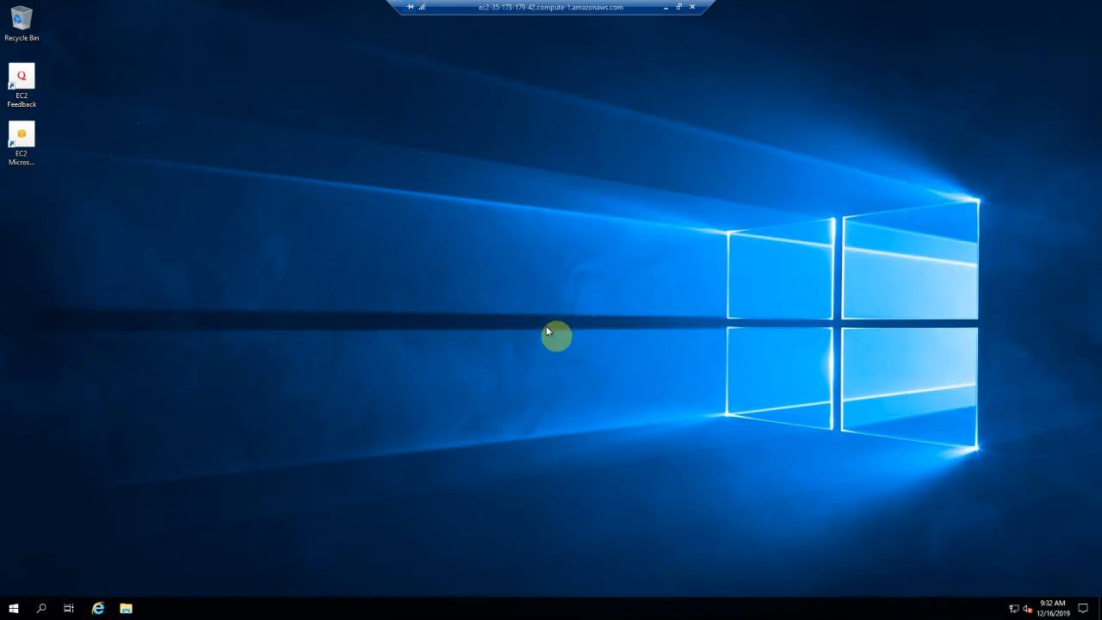
Minimise and restore the remote session, refresh its desktop and return to the EC2 instances list.
left_click(665, 7)
left_click(520, 607)
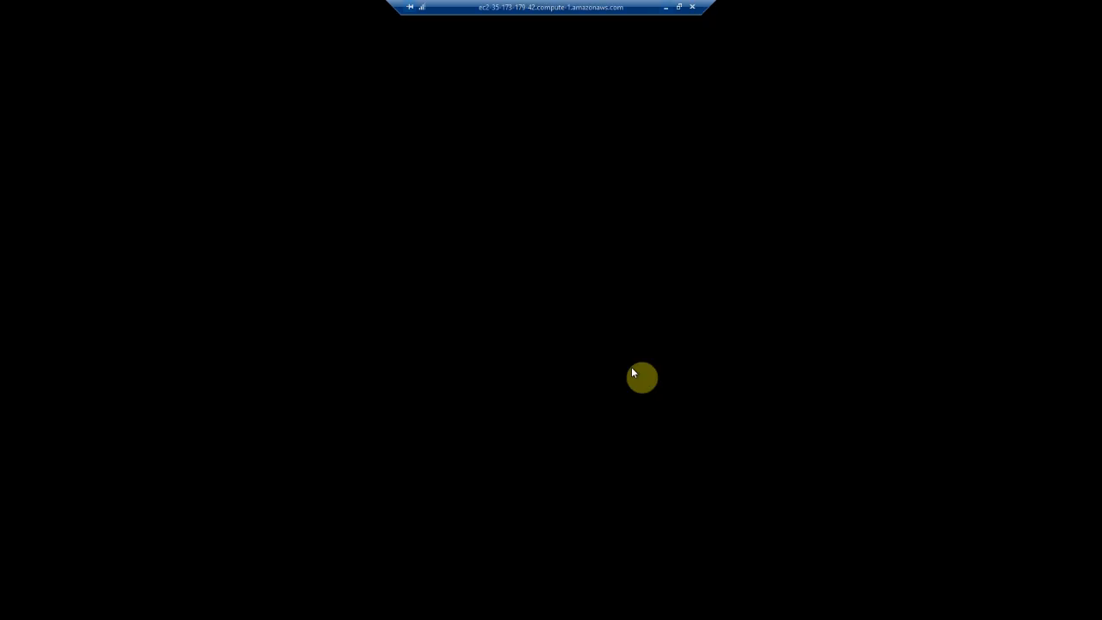
right_click(614, 152)
left_click(646, 188)
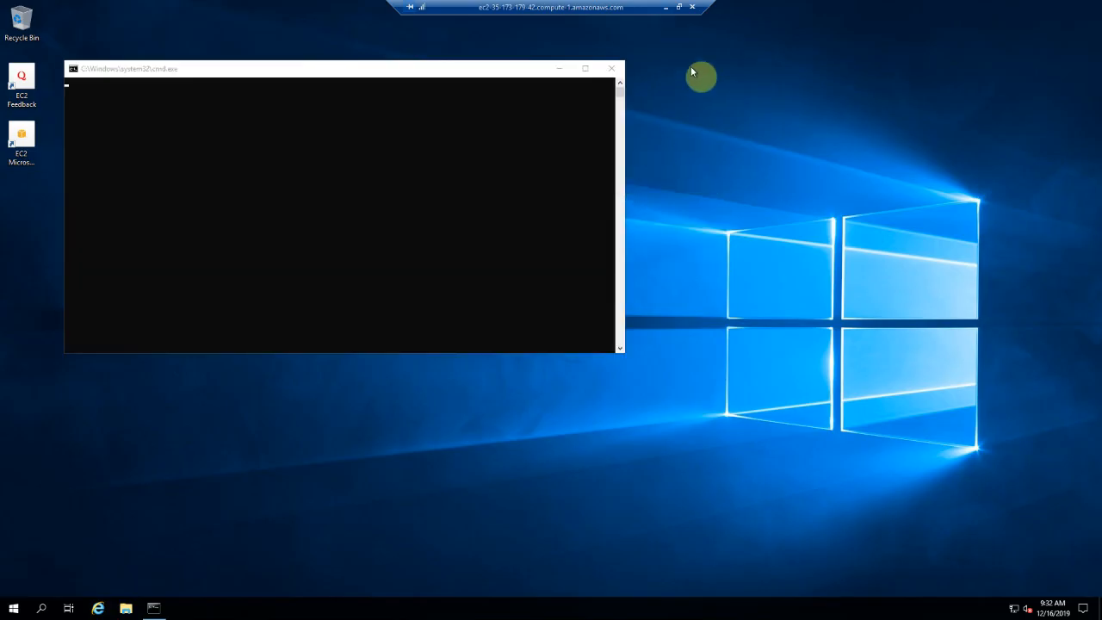
left_click(665, 9)
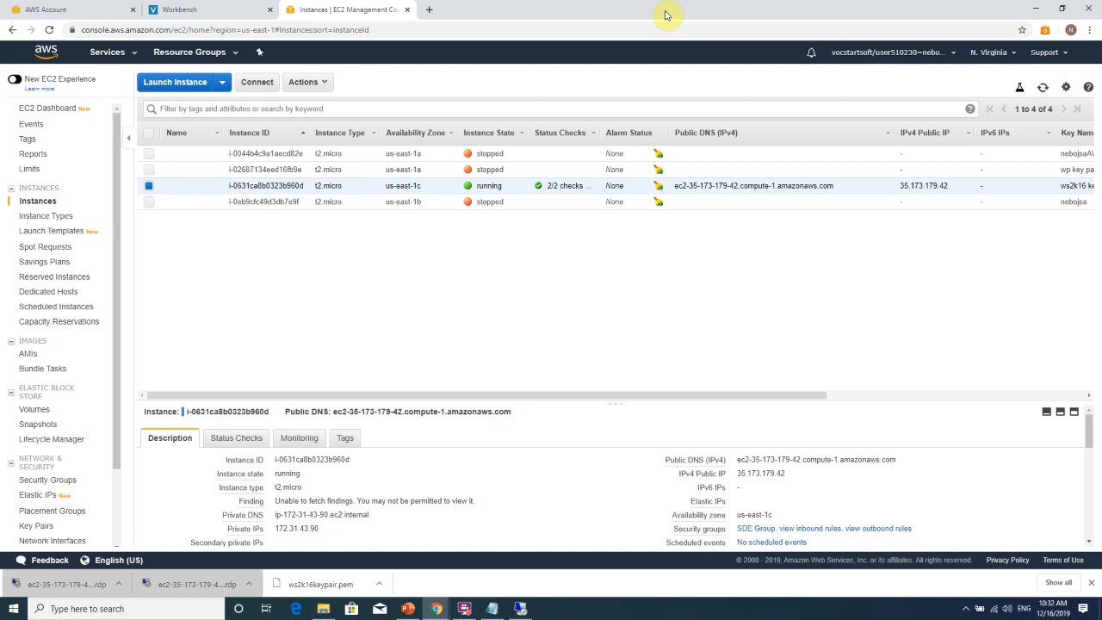
left_click(465, 608)
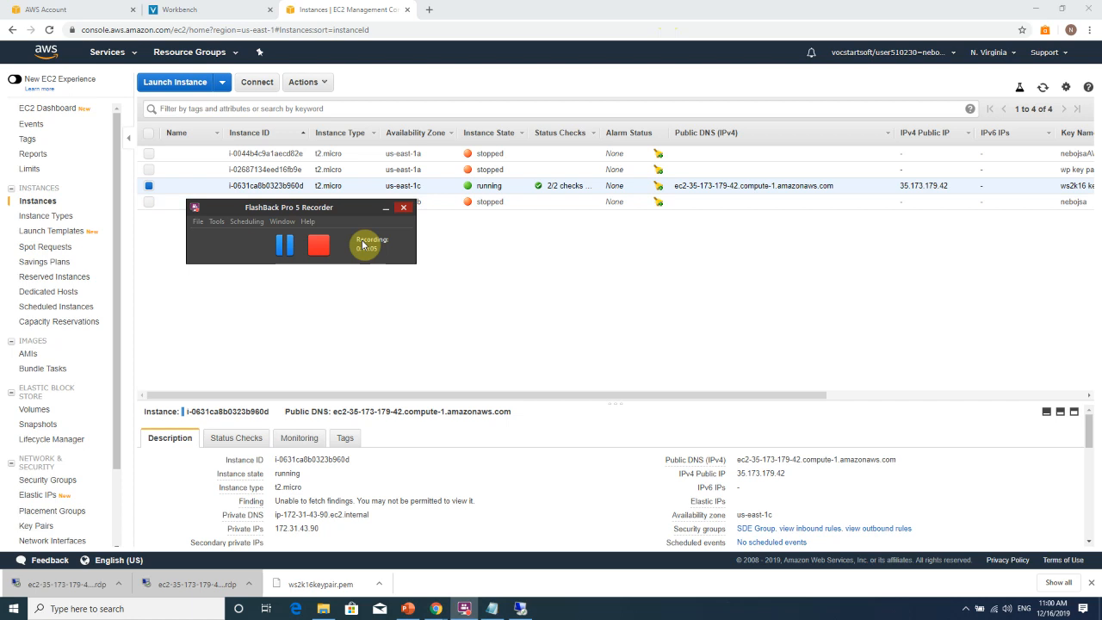
left_click(572, 480)
Restore the remote session, refresh the server's desktop and examine the instance details shown on it.
left_click(522, 608)
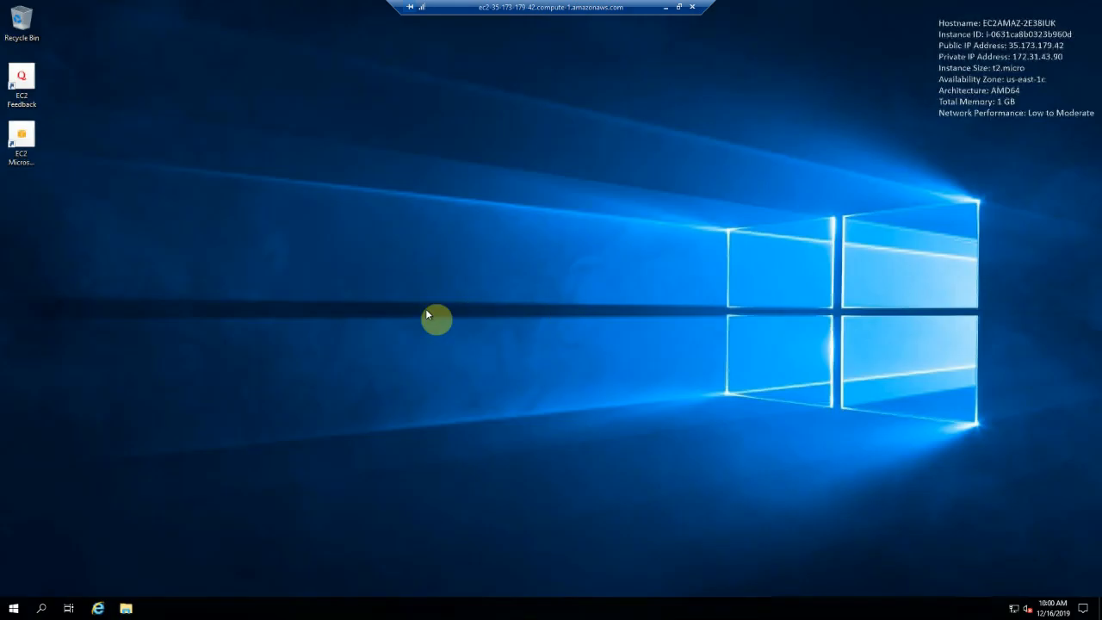
right_click(208, 181)
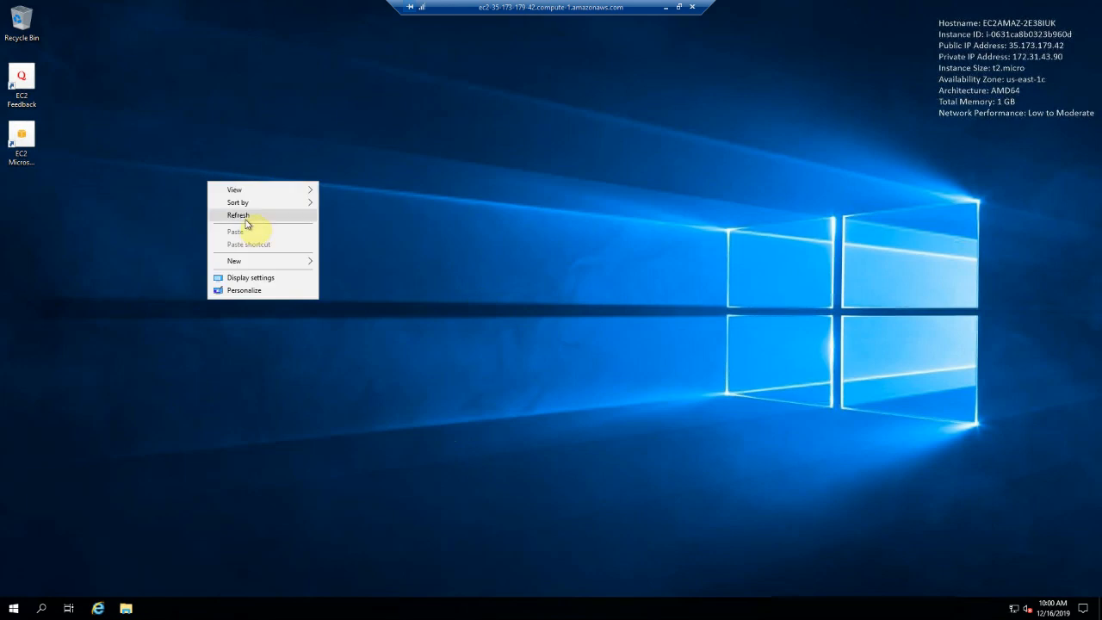
left_click(246, 218)
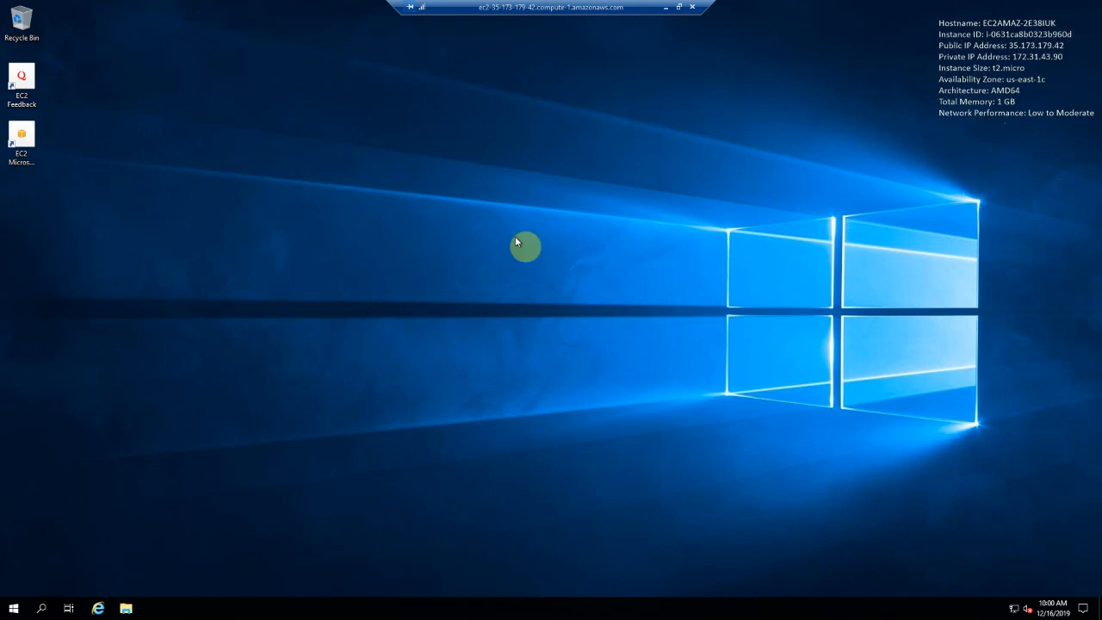
Browse the remote server's Local Disk (C:) and its Users folder in File Explorer, and close the window.
key("super+e")
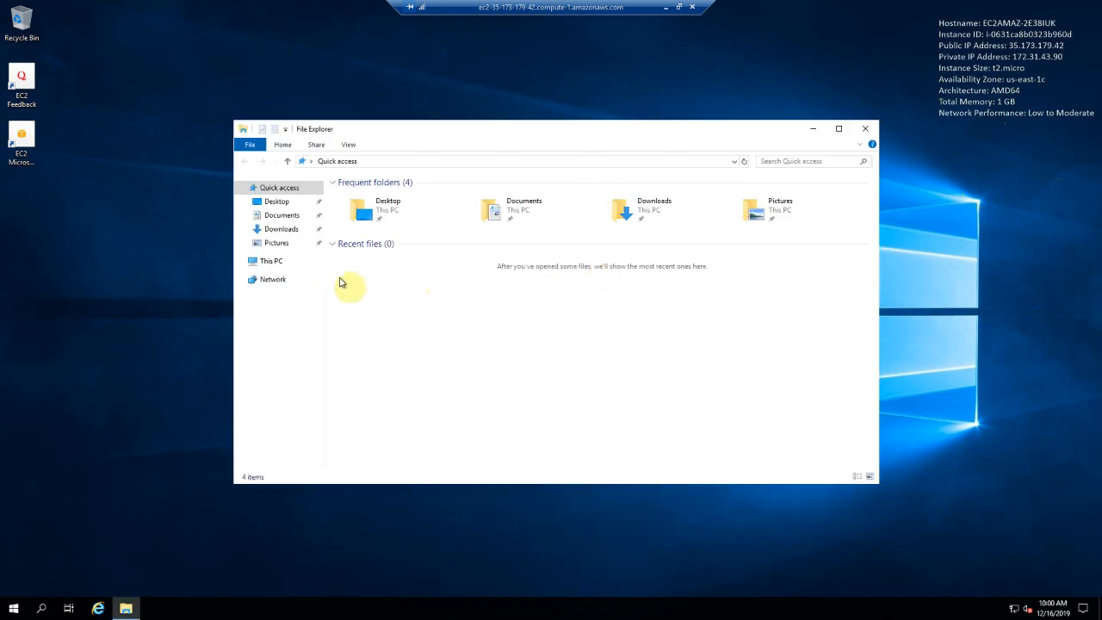
left_click(268, 261)
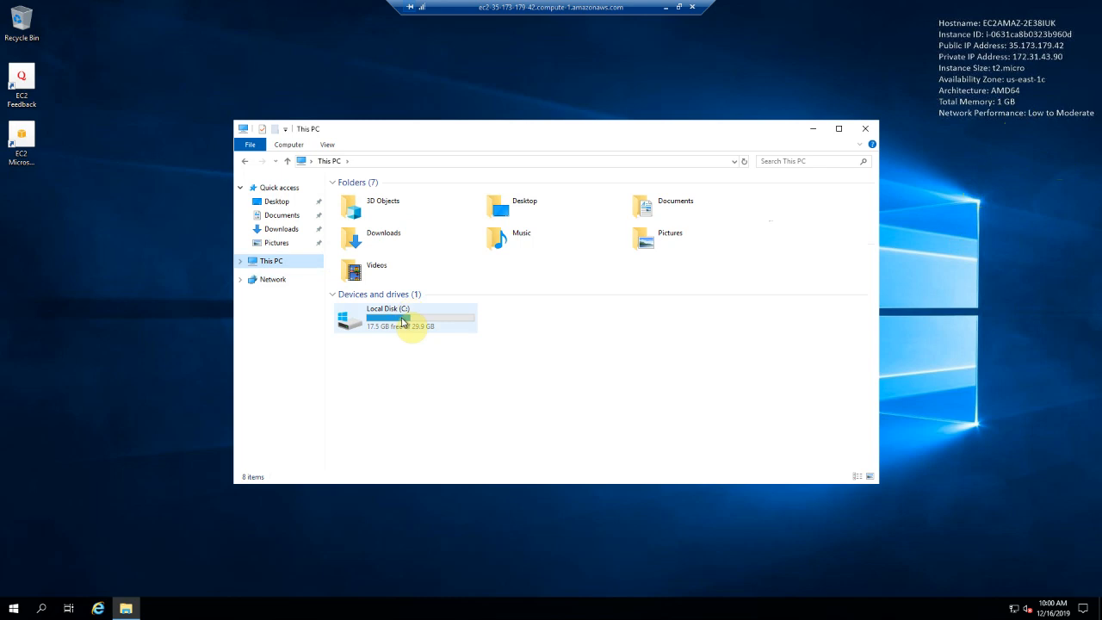
double_click(411, 320)
double_click(381, 245)
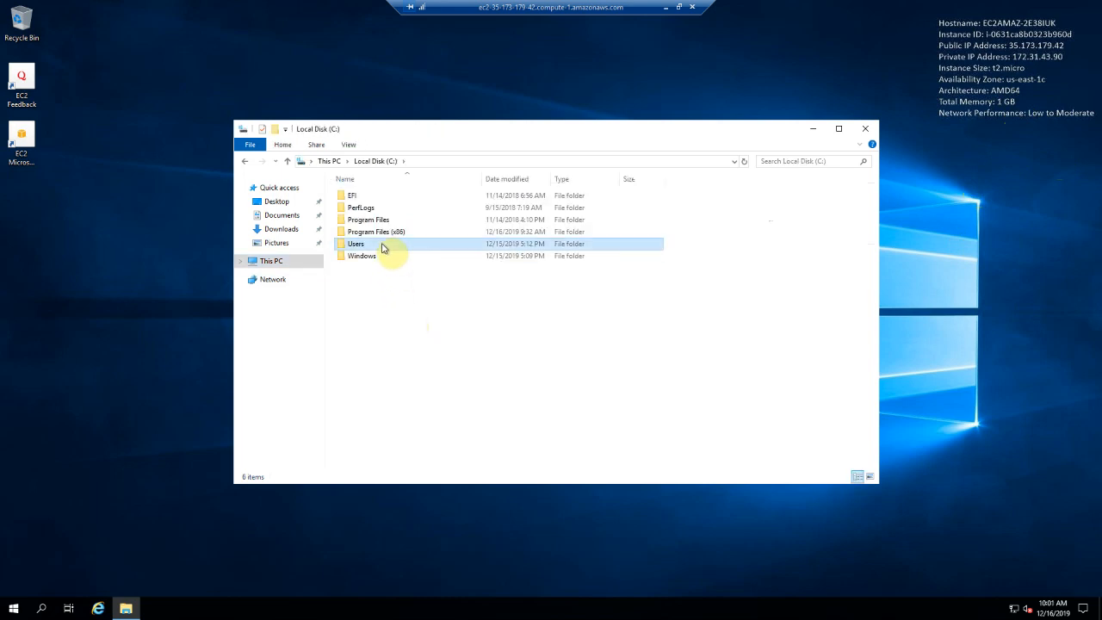
left_click(863, 131)
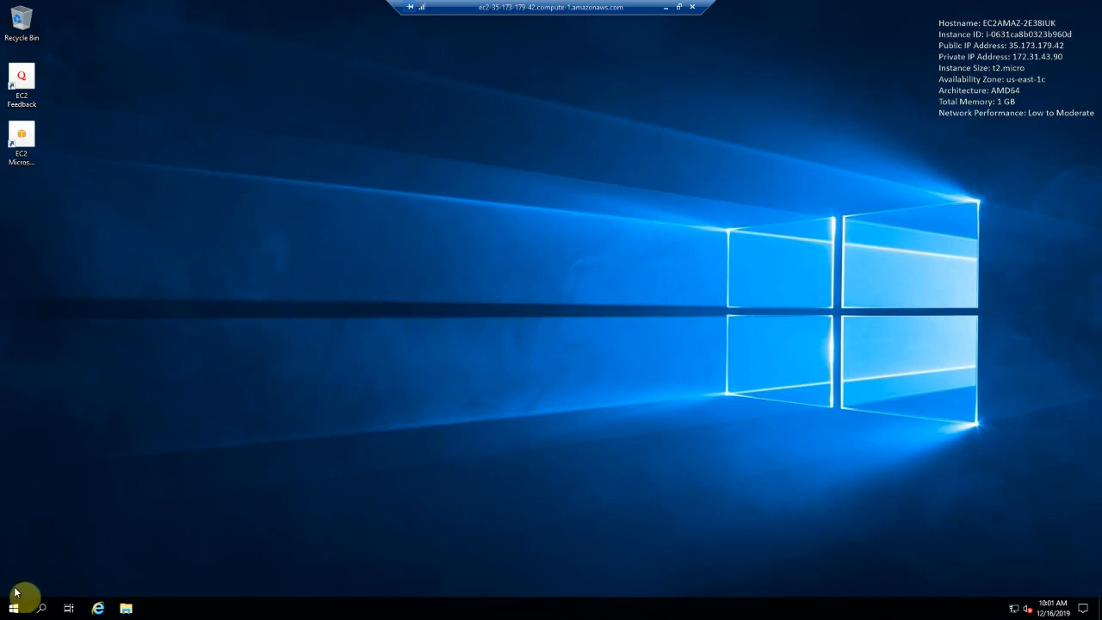
Disconnect the remote session and stop the running instance i-0631ca8b0323b960d in EC2.
left_click(693, 8)
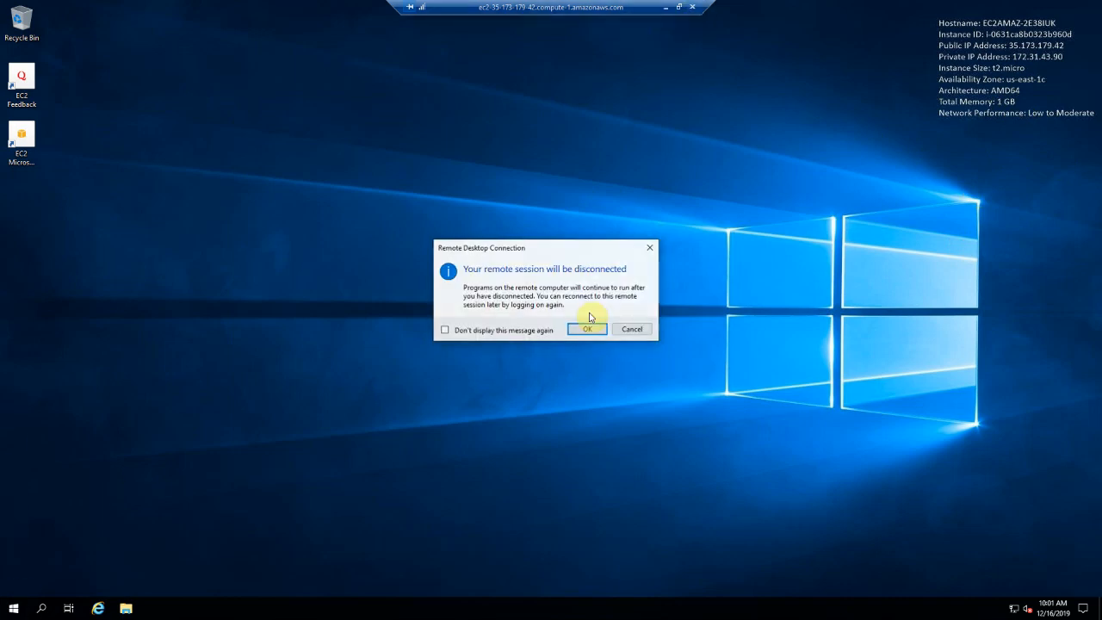
left_click(586, 332)
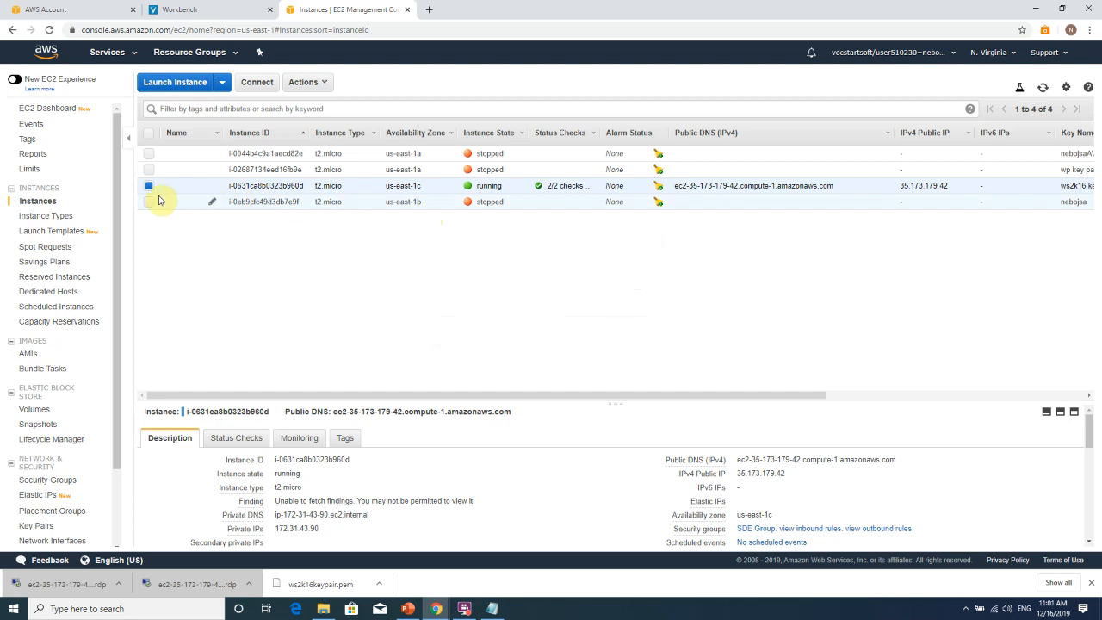
left_click(324, 88)
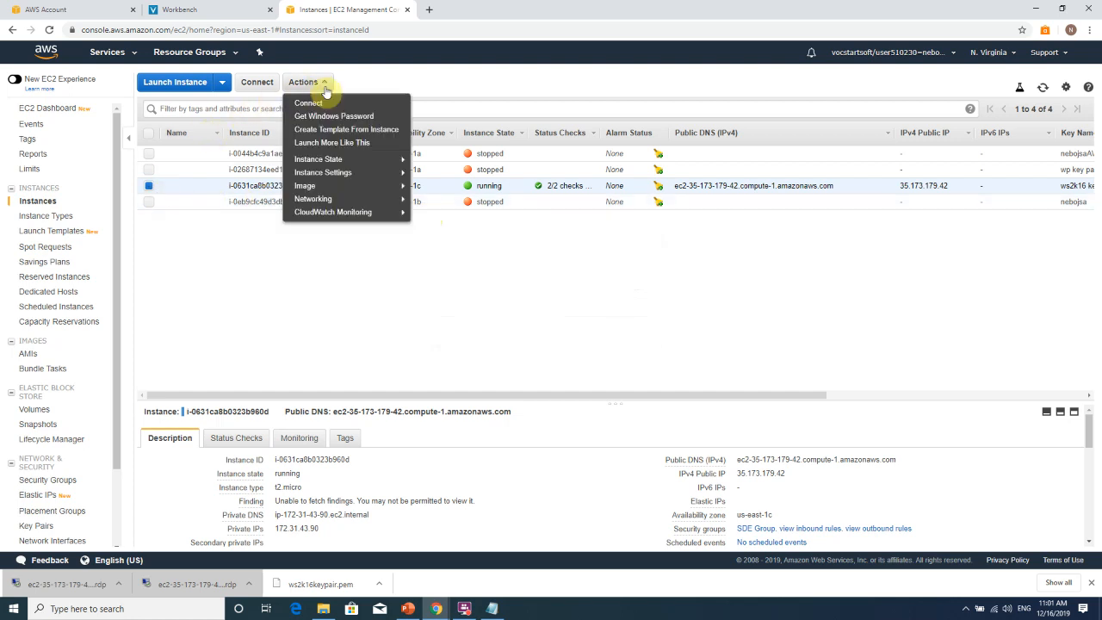
mouse_move(335, 160)
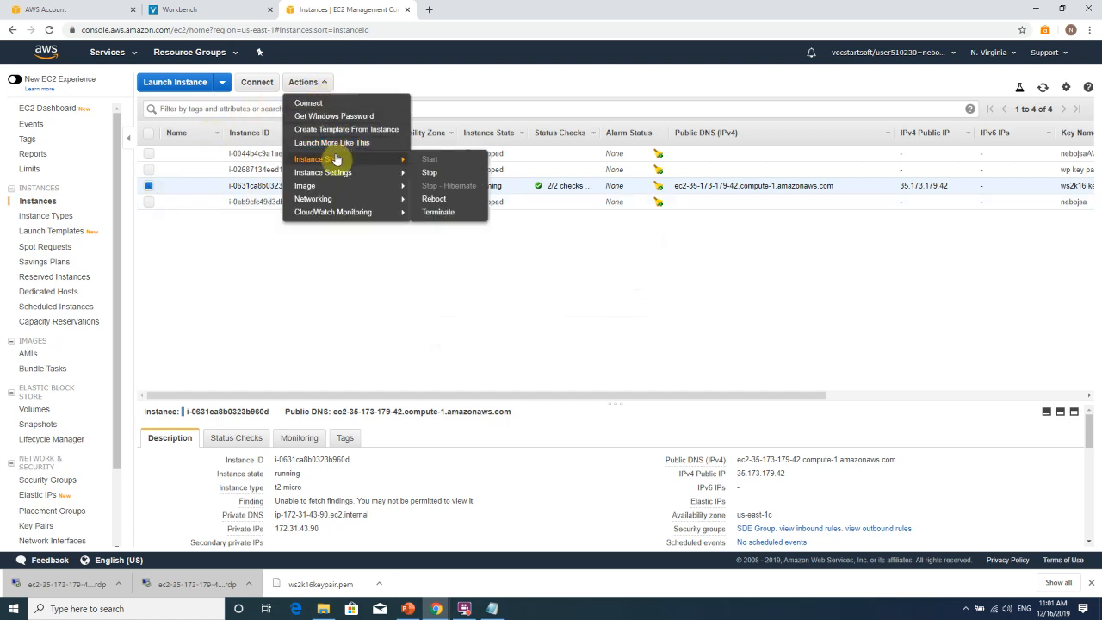
left_click(425, 177)
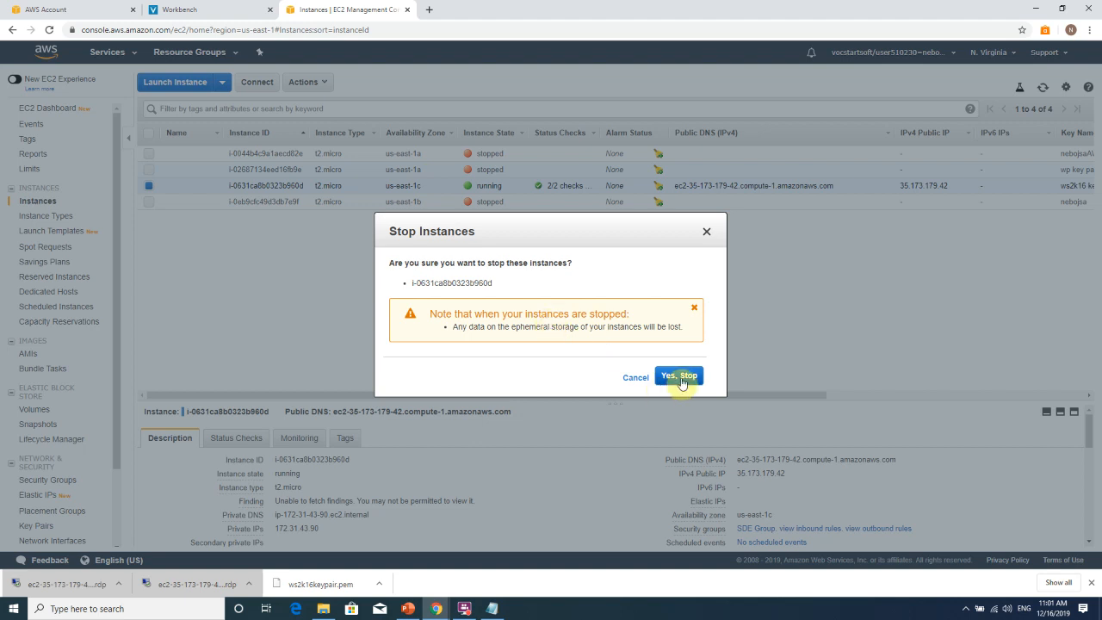
left_click(680, 379)
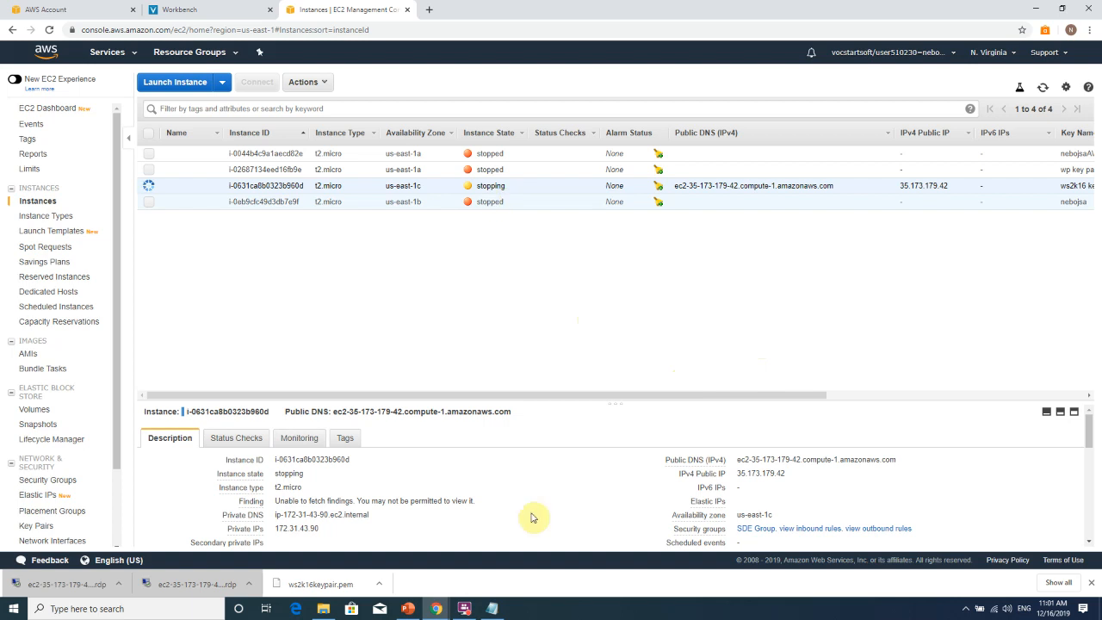
left_click(464, 607)
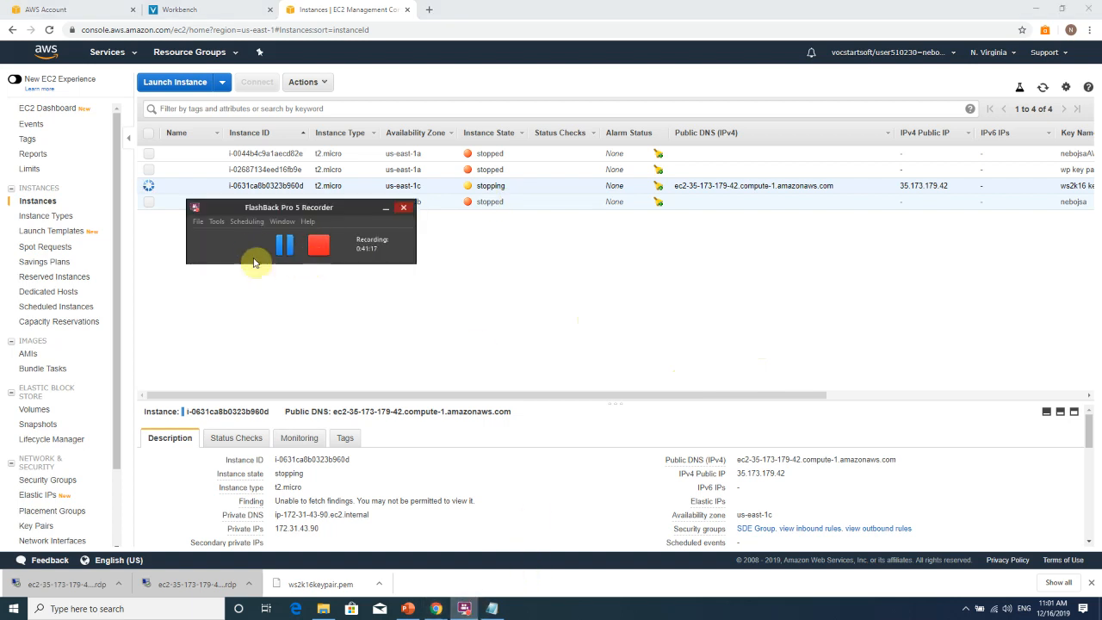